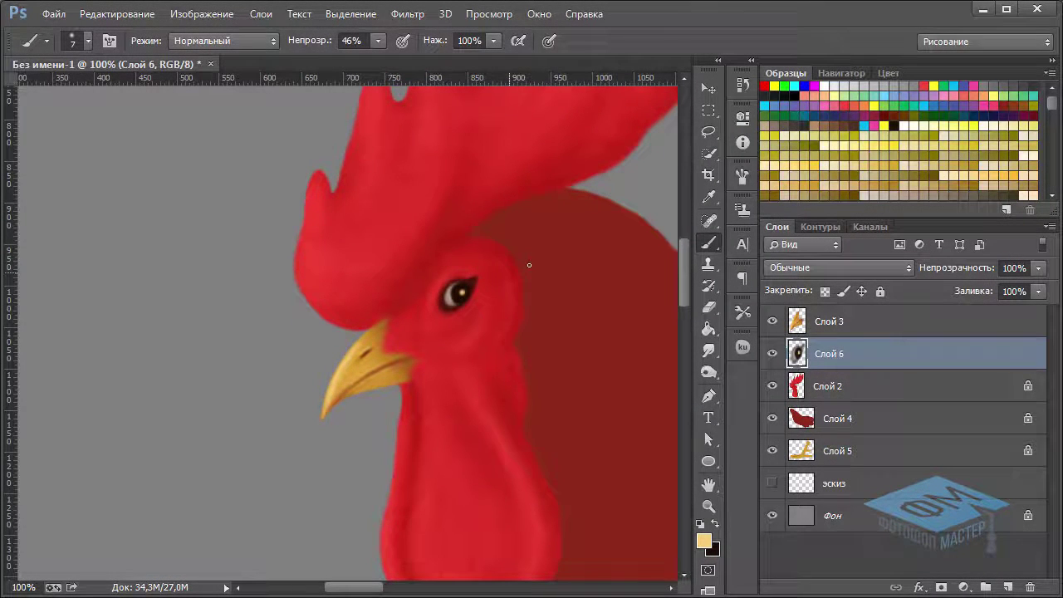
On layer Слой 2, set the foreground colour to a deep dark red.
click(829, 387)
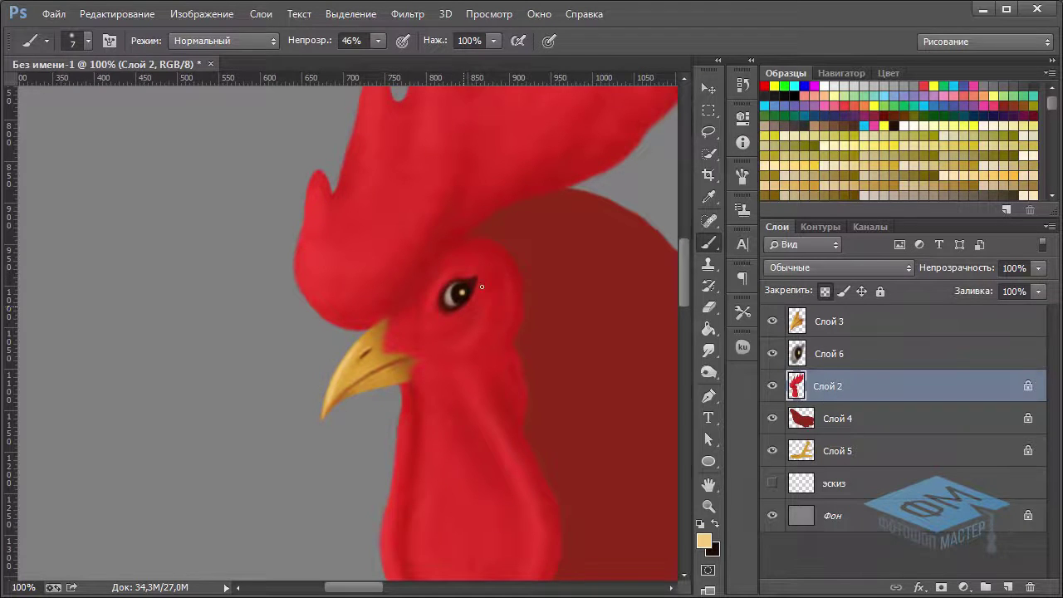
click(716, 523)
click(703, 540)
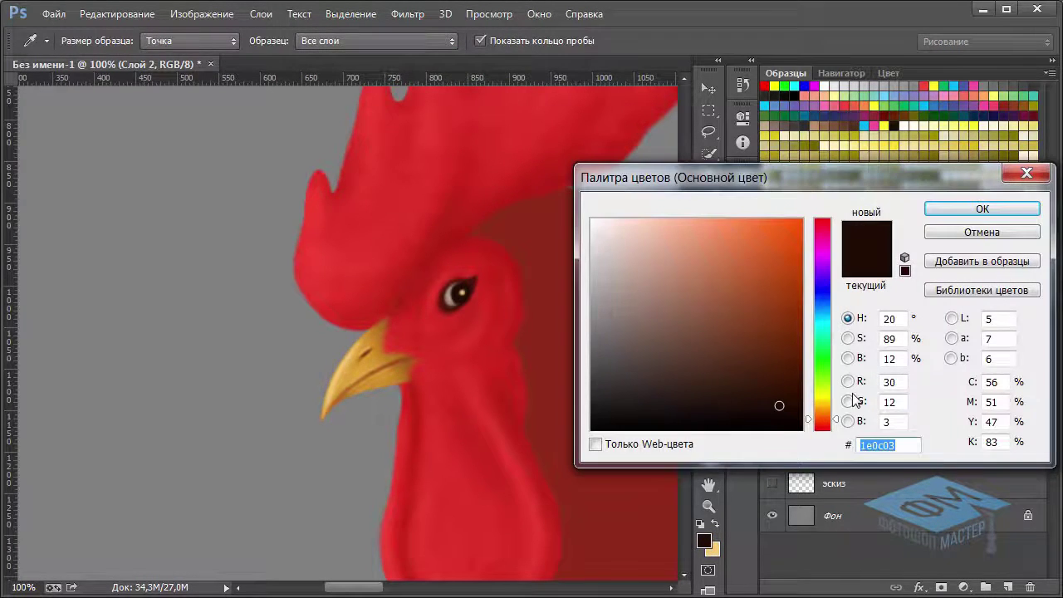
drag(833, 419, 832, 428)
click(786, 355)
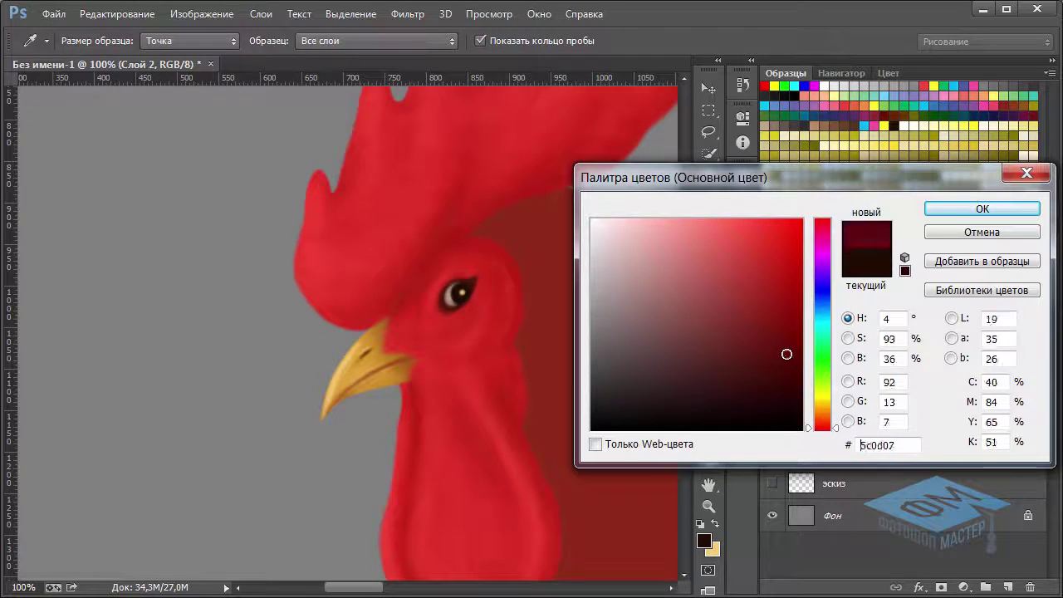
click(947, 209)
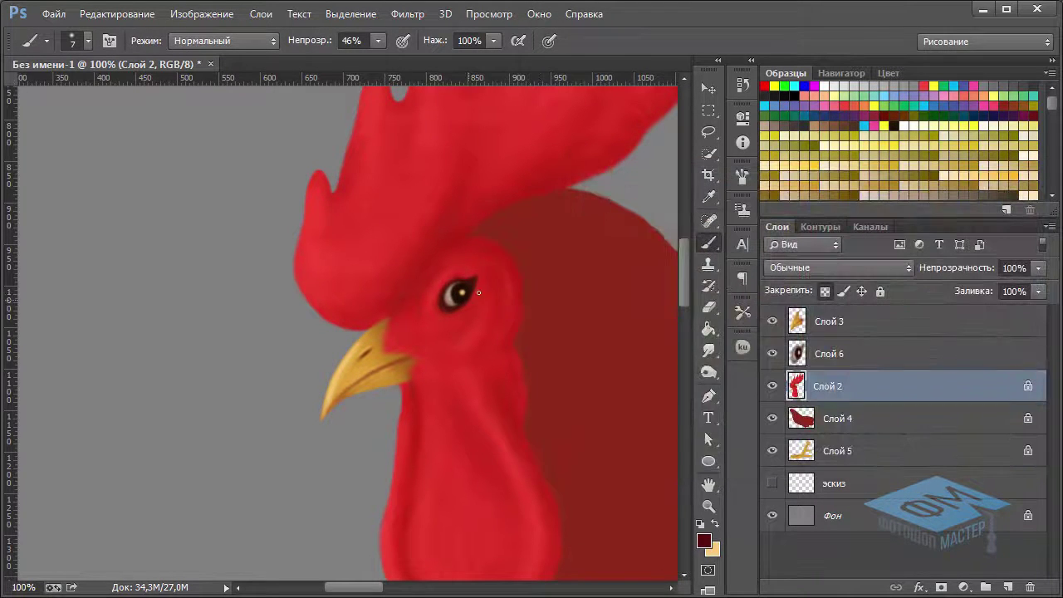
Darken around the eye with a 35 px brush at 10% opacity in Multiply mode.
right_click(478, 292)
click(621, 294)
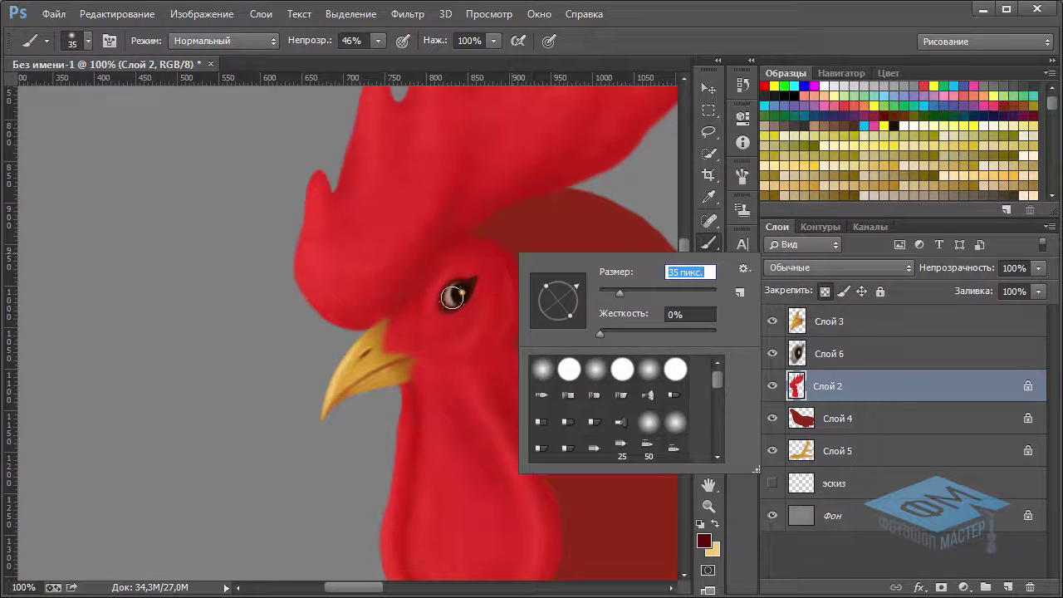
click(378, 42)
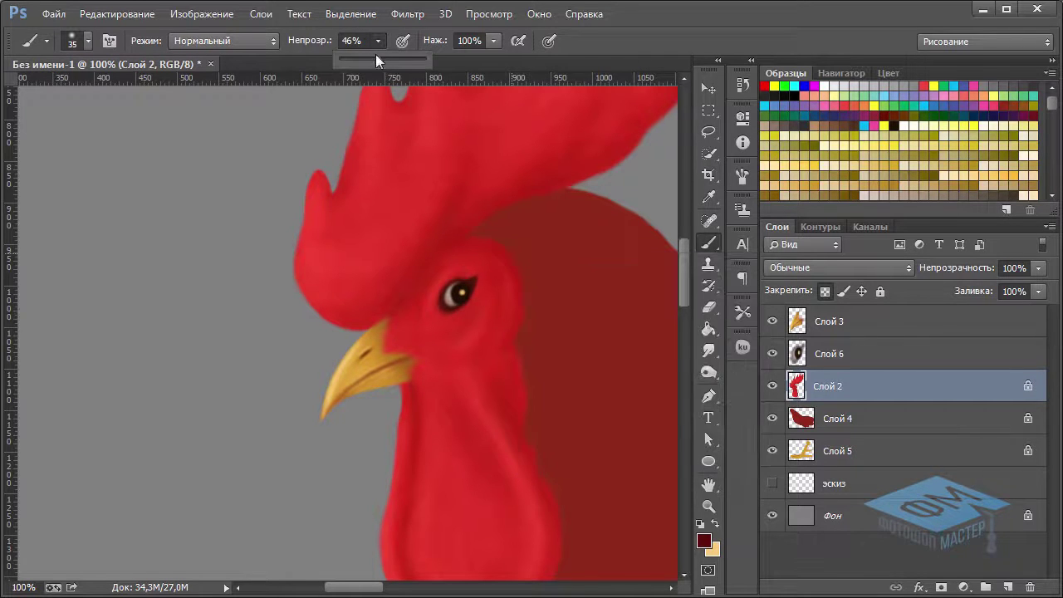
drag(376, 59, 351, 67)
click(239, 44)
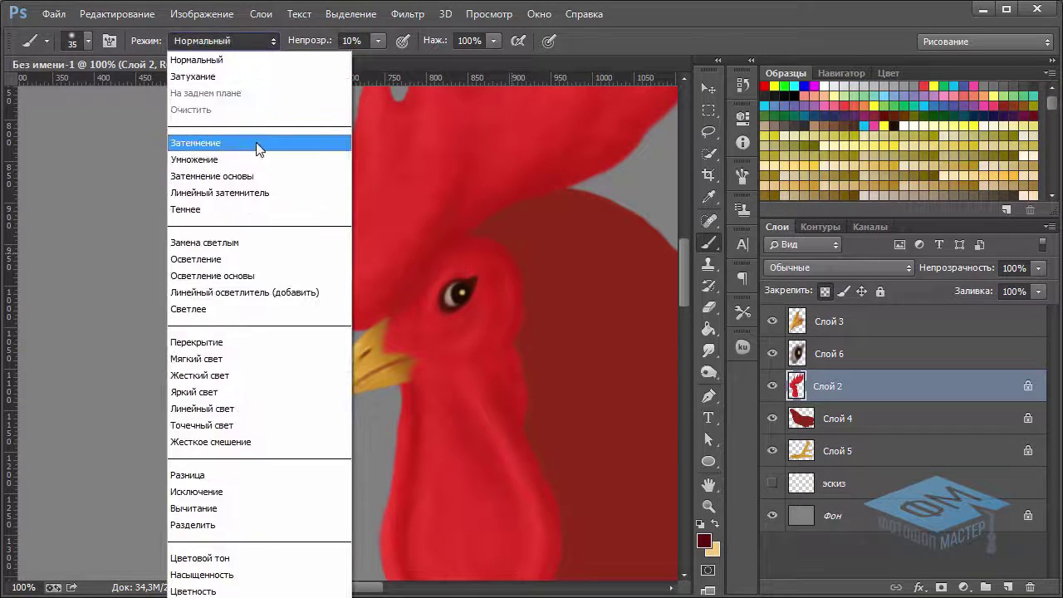
click(198, 161)
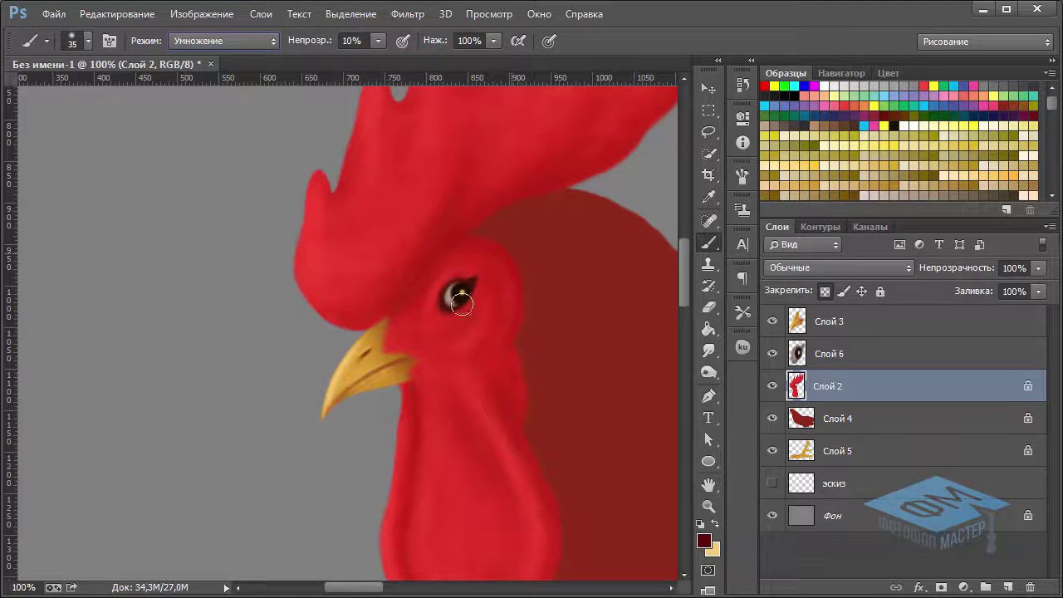
mouse_move(443, 305)
mouse_down()
mouse_move(469, 283)
mouse_move(461, 306)
mouse_up()
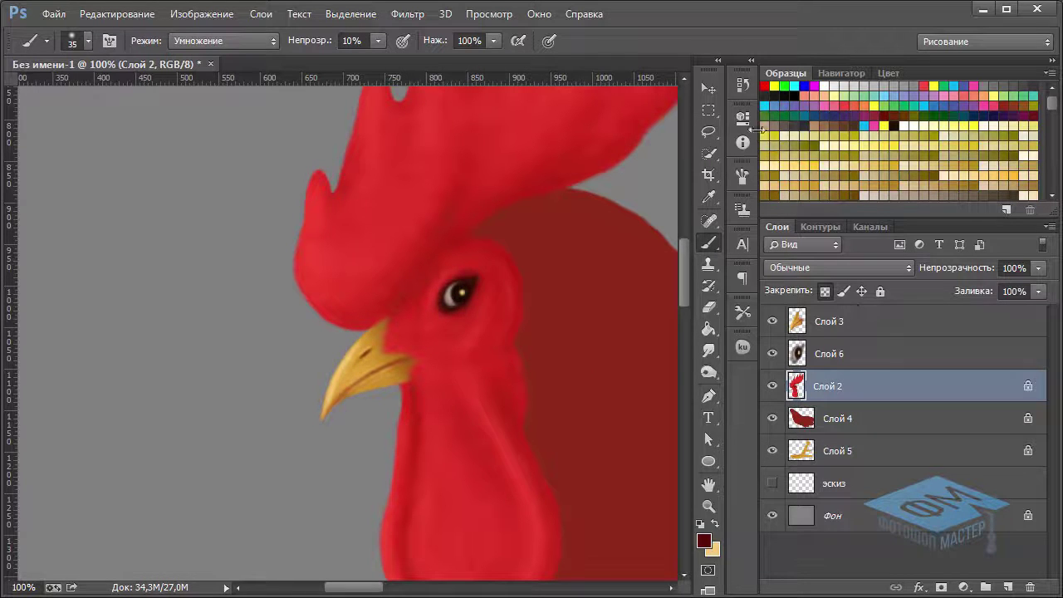
click(708, 88)
click(855, 354)
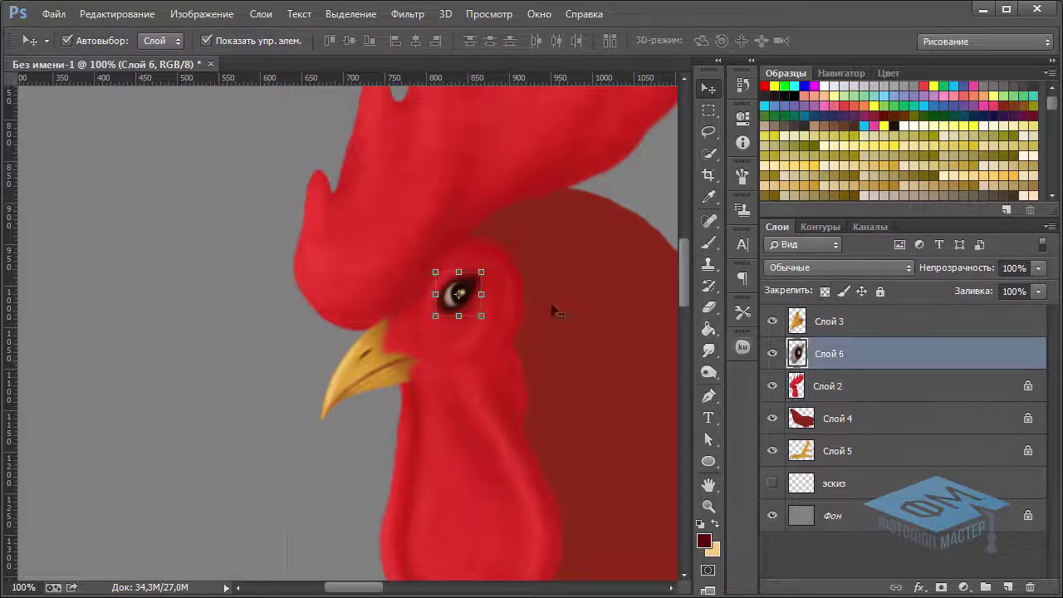
Scale the eye on Слой 6 up to about 112.5% from its corner, then reselect Слой 2.
click(481, 316)
drag(481, 316, 486, 319)
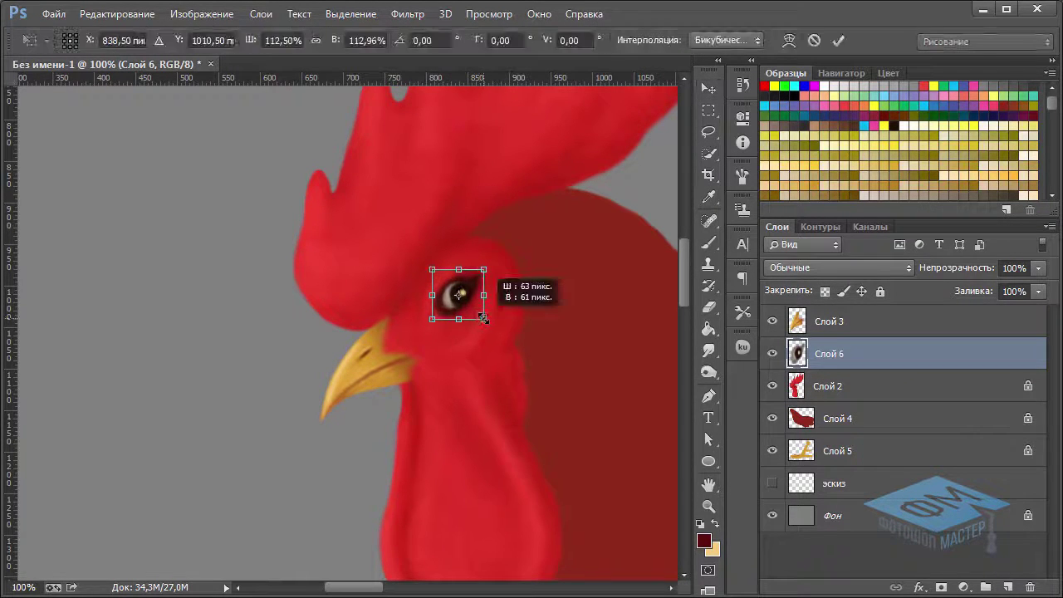
key(Return)
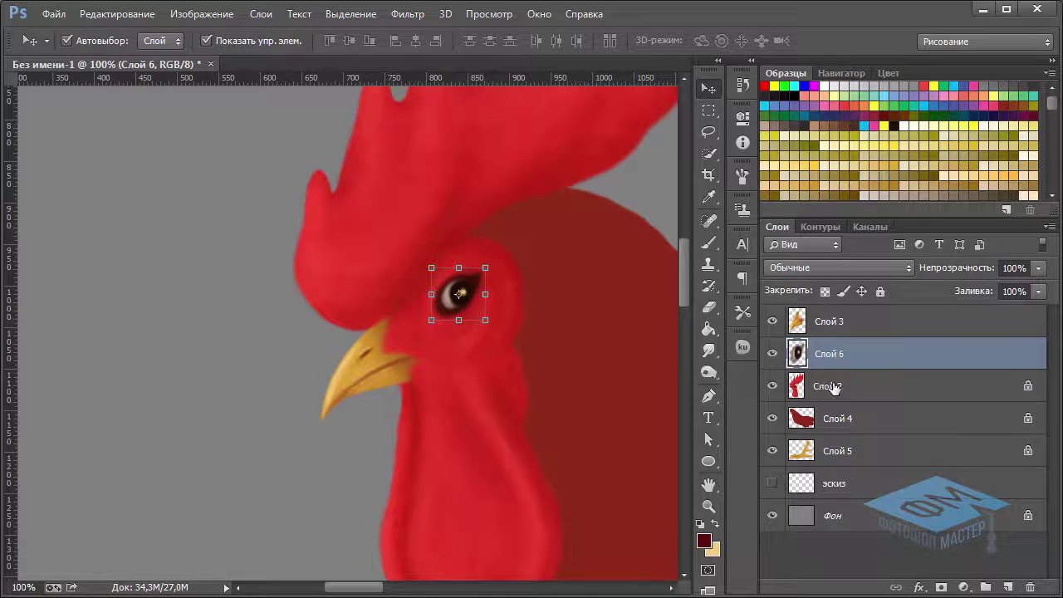
click(829, 387)
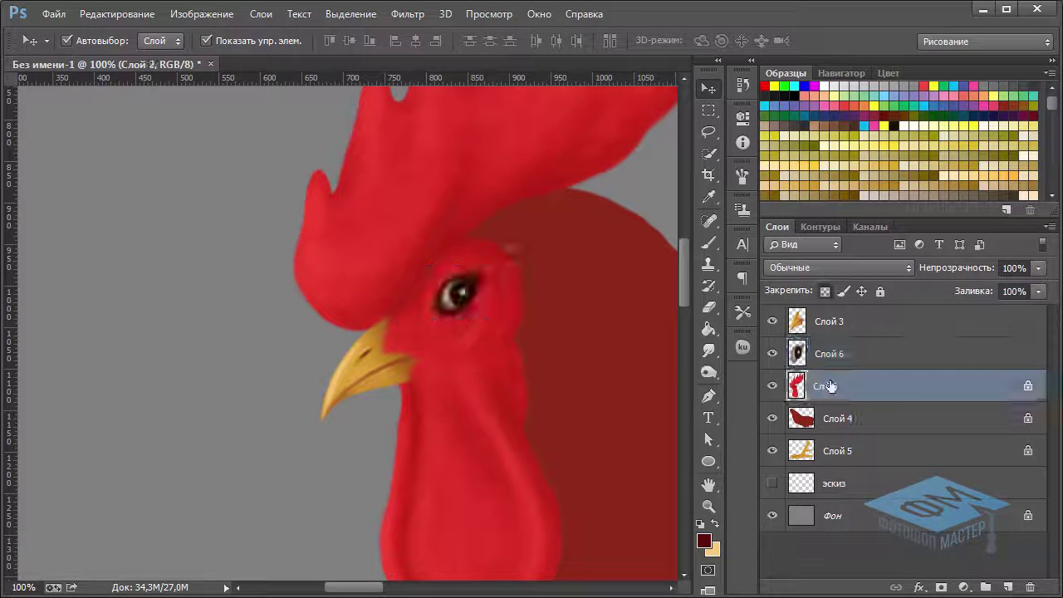
Set the Brush to 20 px at 3% opacity.
click(708, 243)
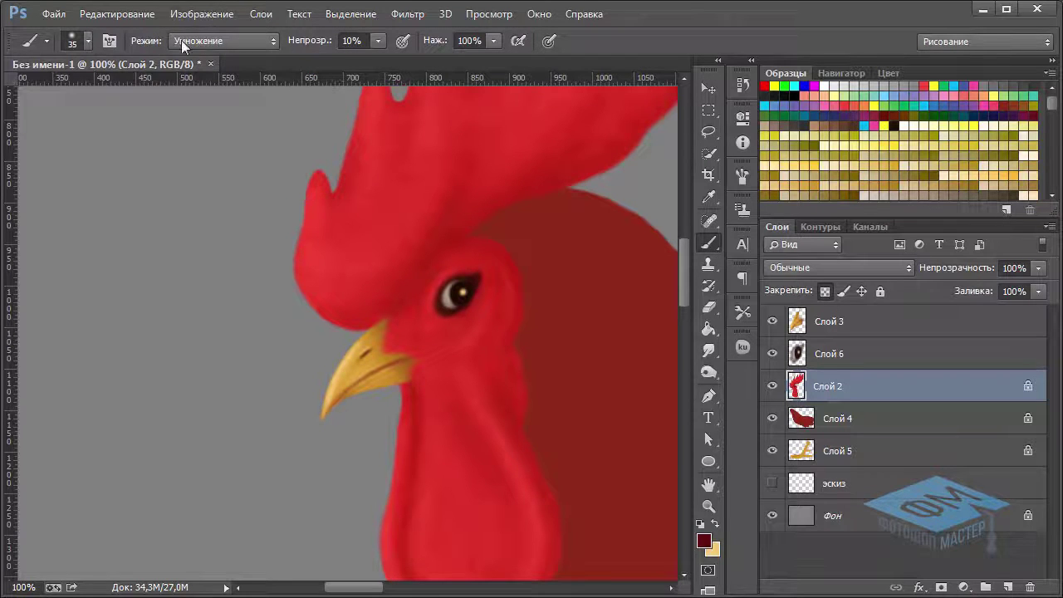
click(379, 42)
drag(375, 56, 373, 59)
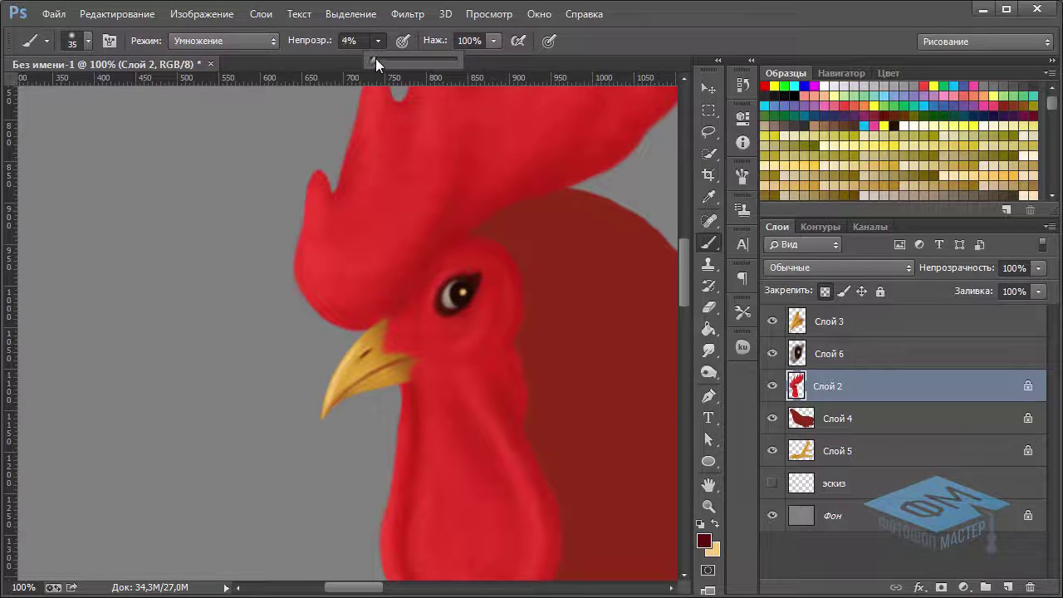
drag(373, 61, 374, 60)
right_click(457, 238)
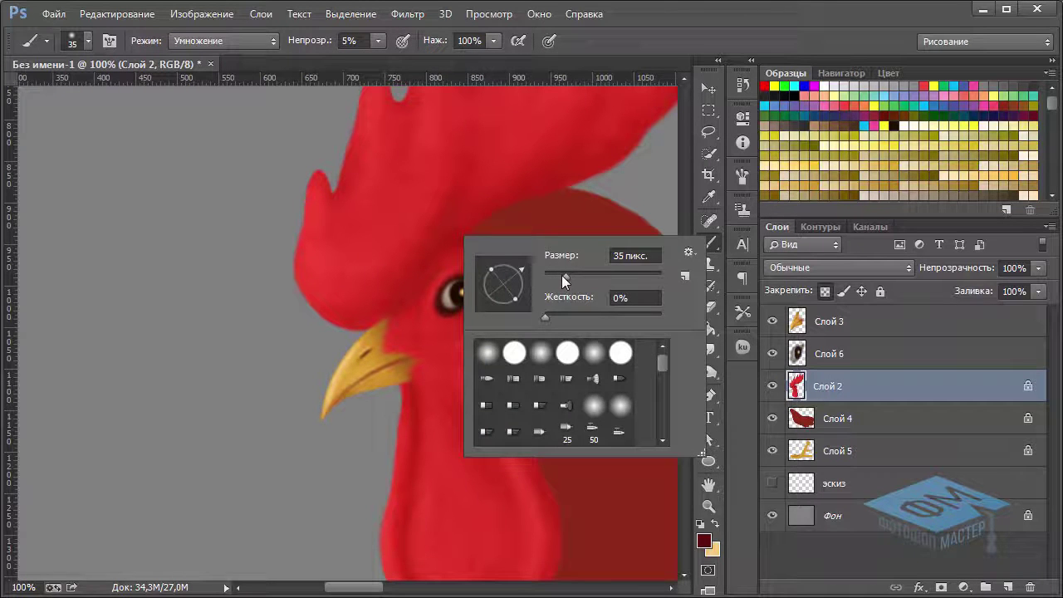
drag(560, 276, 561, 274)
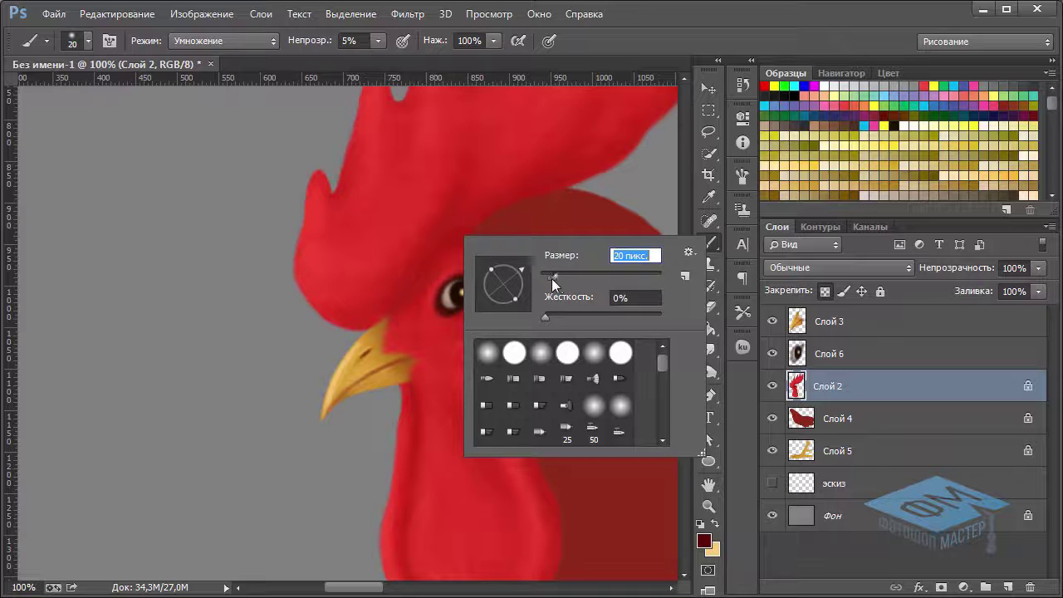
click(452, 247)
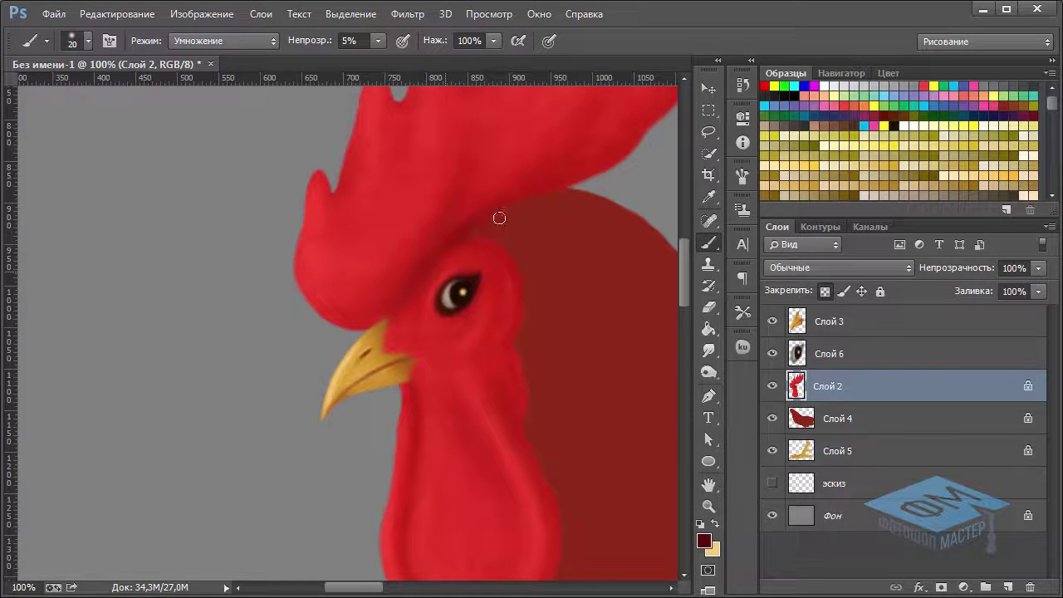
click(378, 41)
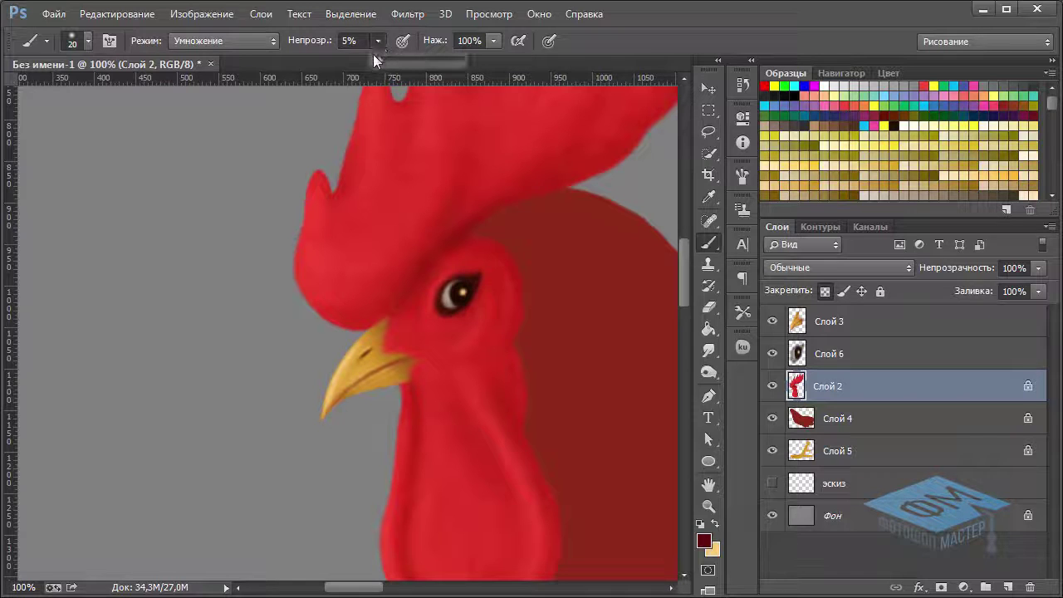
drag(378, 62, 377, 62)
click(437, 240)
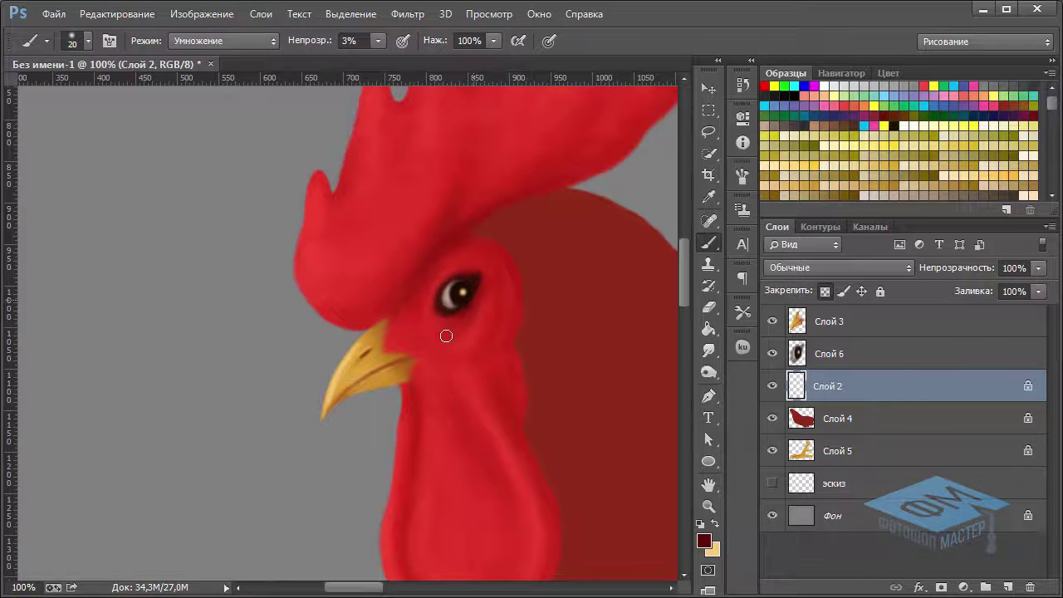
Faintly shade the cheek below the eye and the area just below the beak.
drag(502, 383, 493, 390)
drag(532, 439, 500, 386)
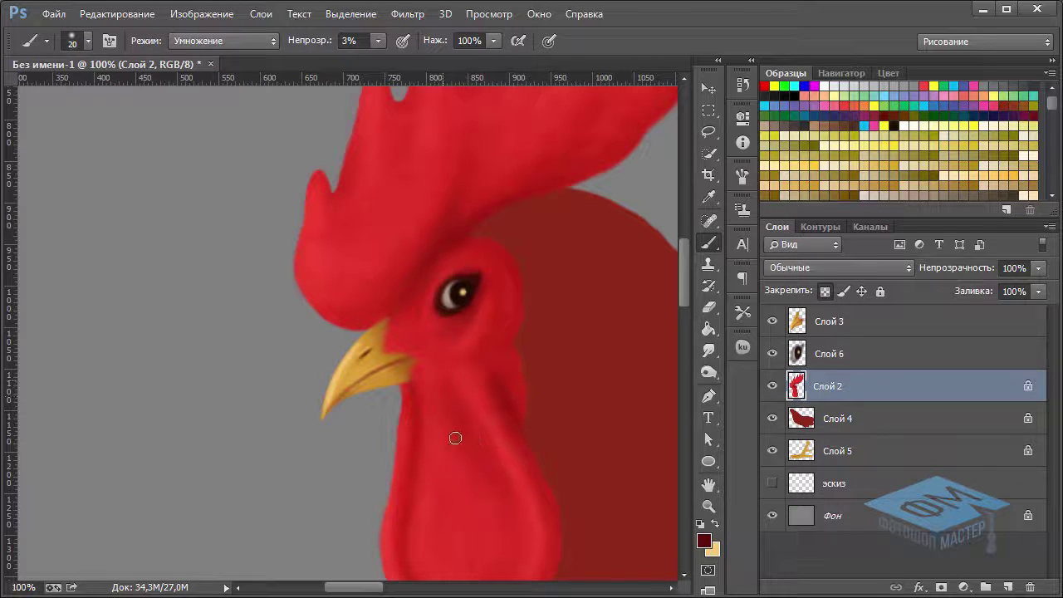
drag(544, 460, 545, 343)
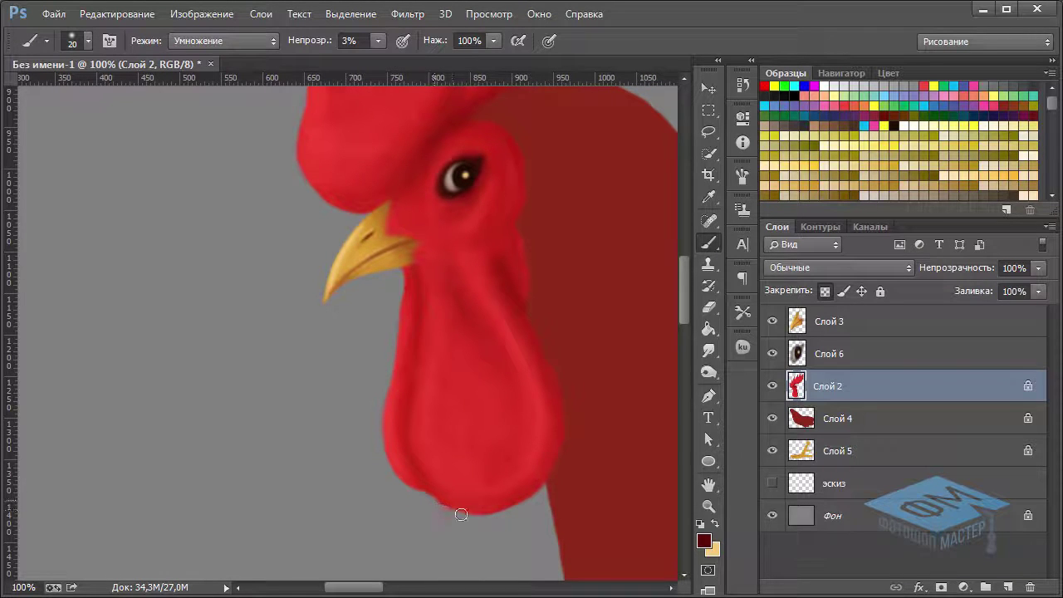
drag(415, 283, 437, 258)
drag(493, 245, 508, 357)
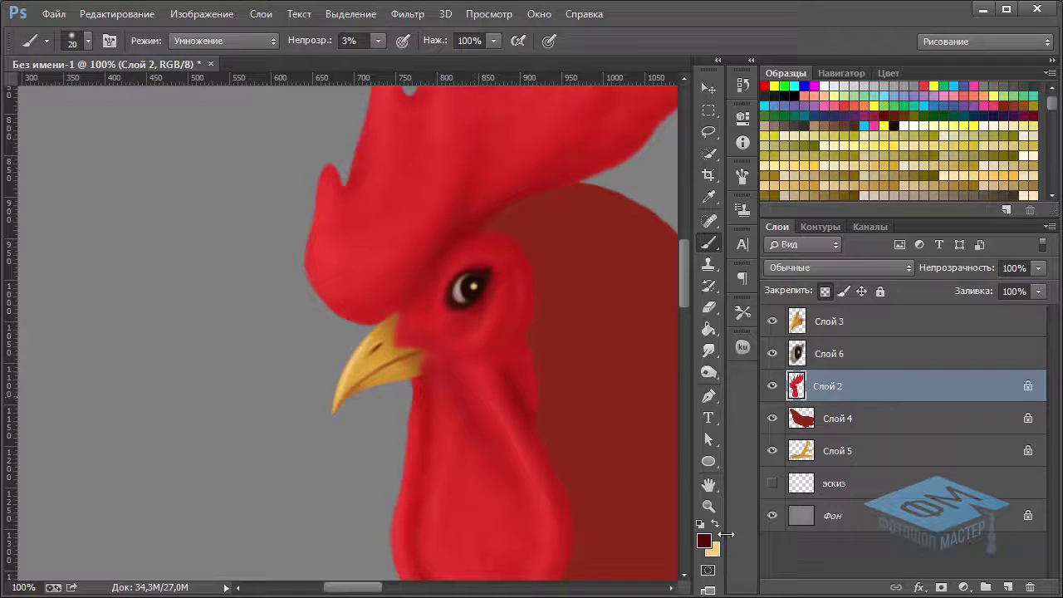
click(704, 540)
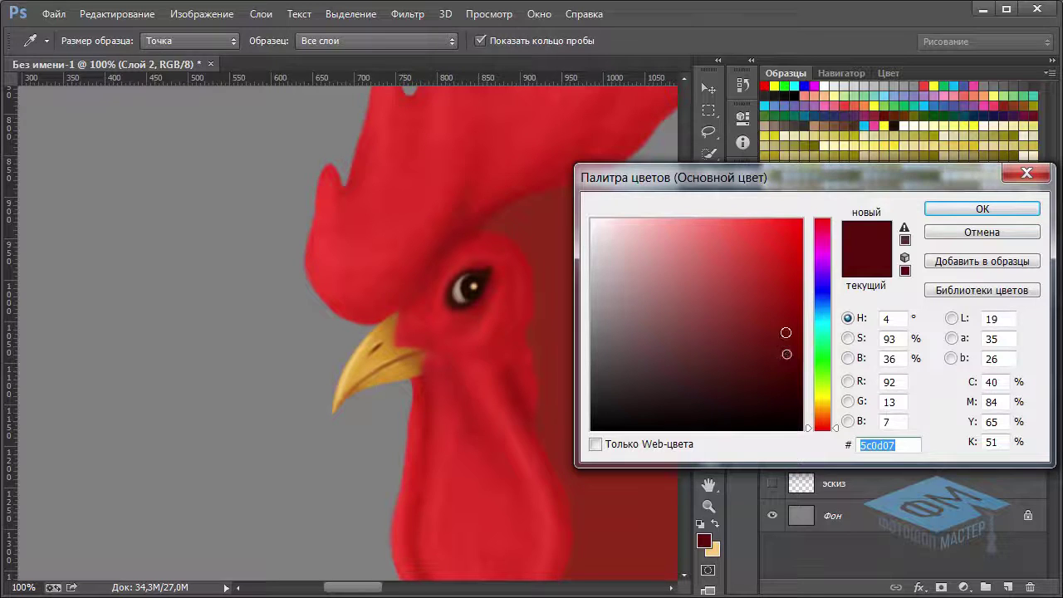
Make dark red 5c0d07 the foreground colour and faintly shade down the neck.
click(786, 327)
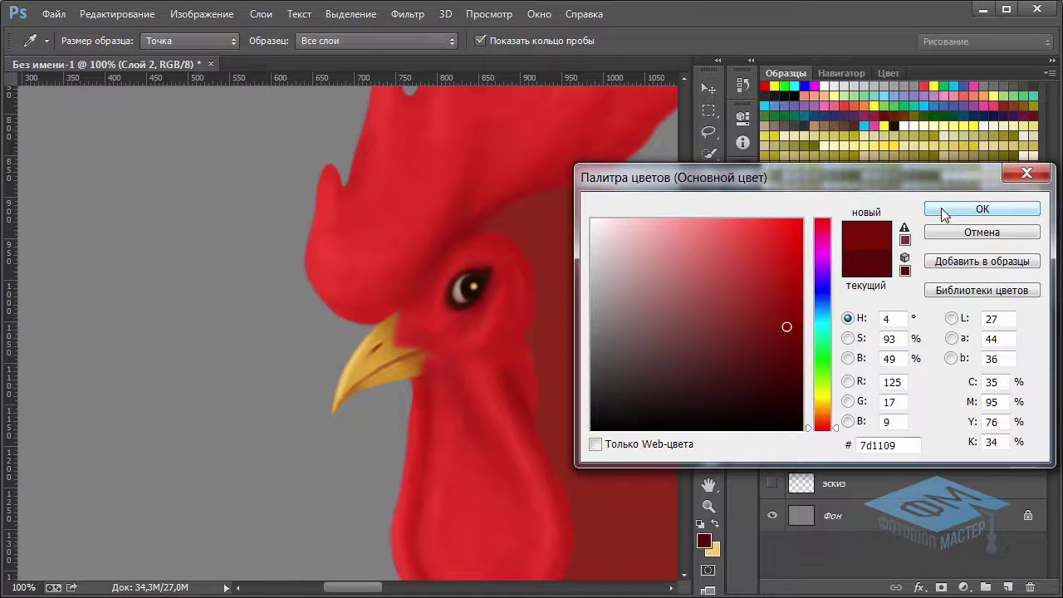
click(943, 213)
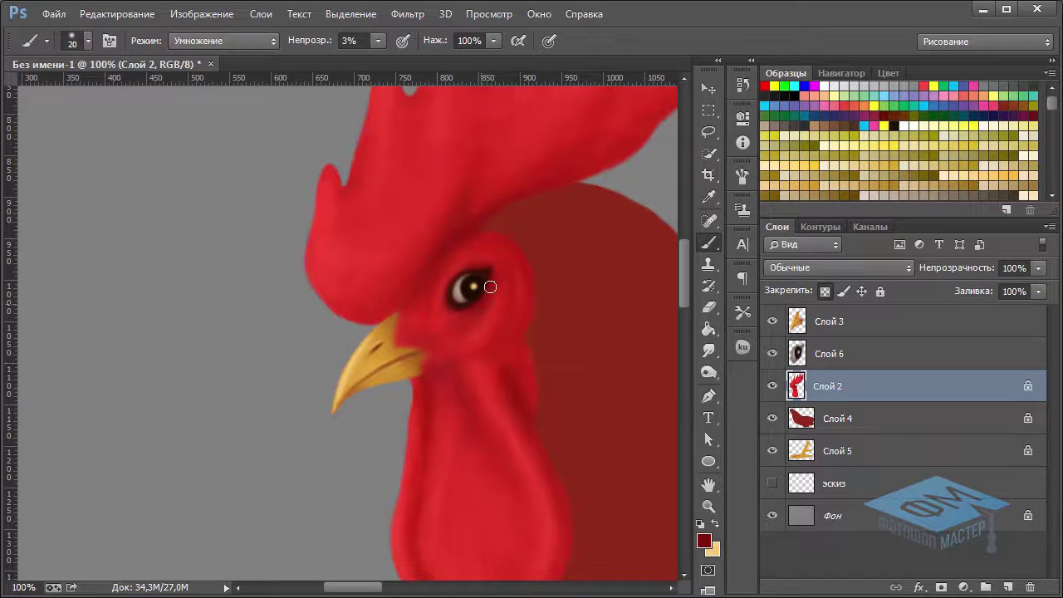
click(452, 345)
drag(454, 406, 471, 446)
Shade along the right edge of the rooster's comb.
scroll(510, 240, up, 3)
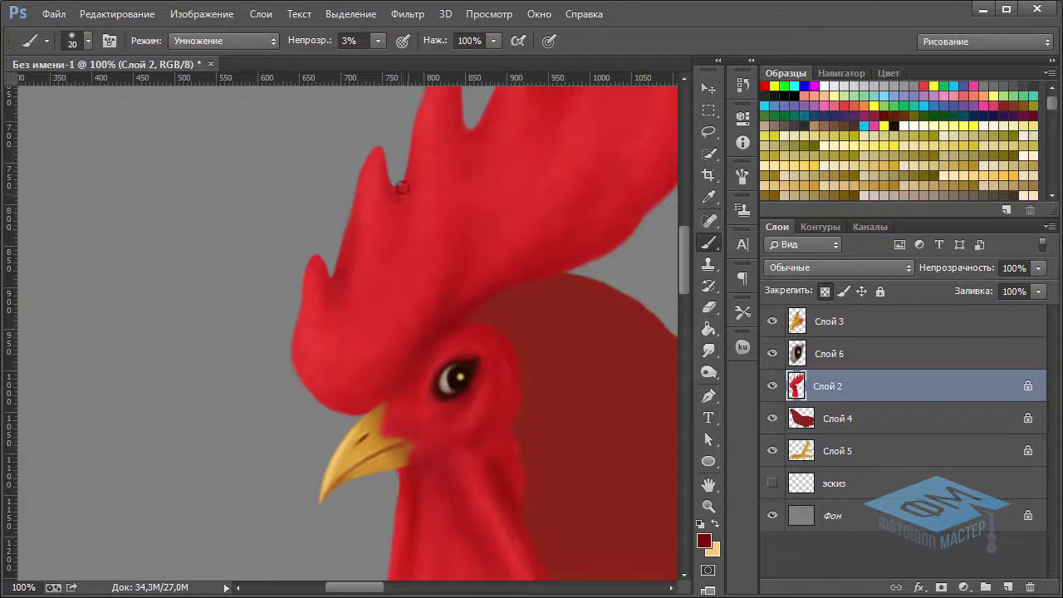
drag(450, 303, 407, 404)
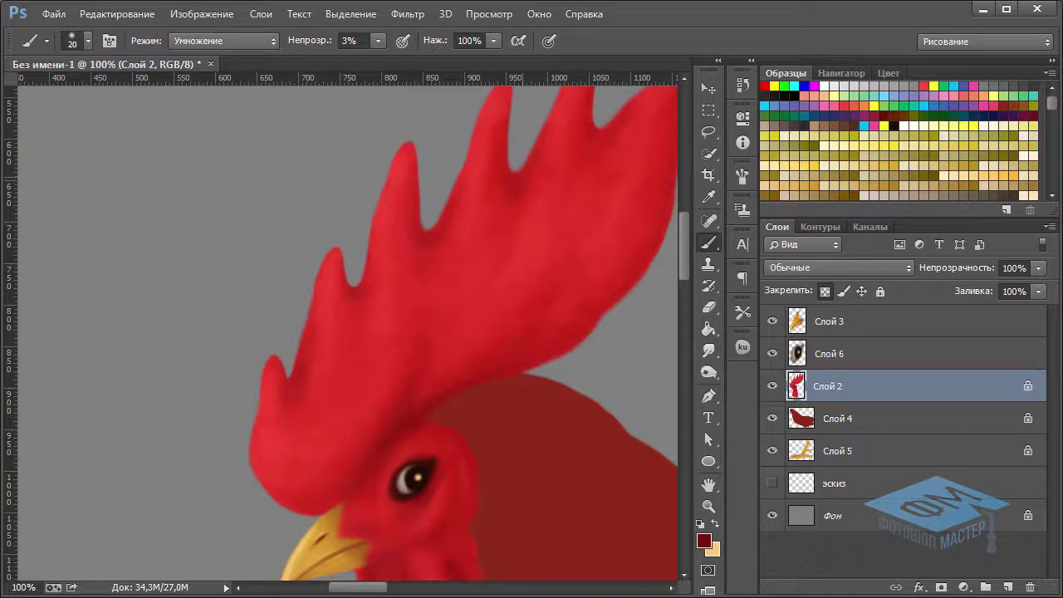
drag(552, 223, 480, 273)
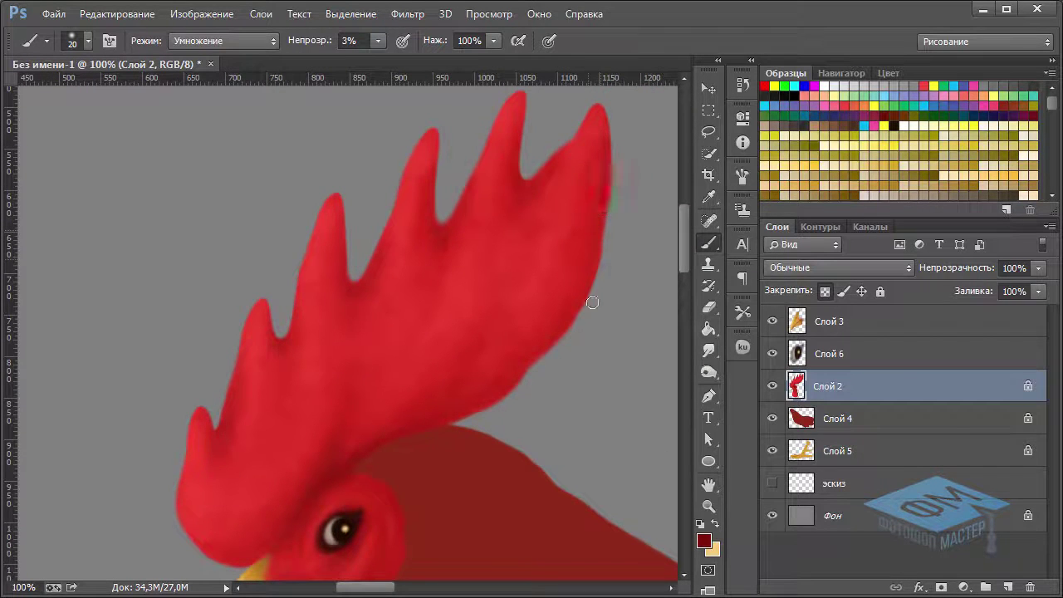
drag(518, 362, 575, 310)
Enlarge the brush to 28 px and softly shade under the rooster's eye.
right_click(568, 313)
click(669, 293)
key(Return)
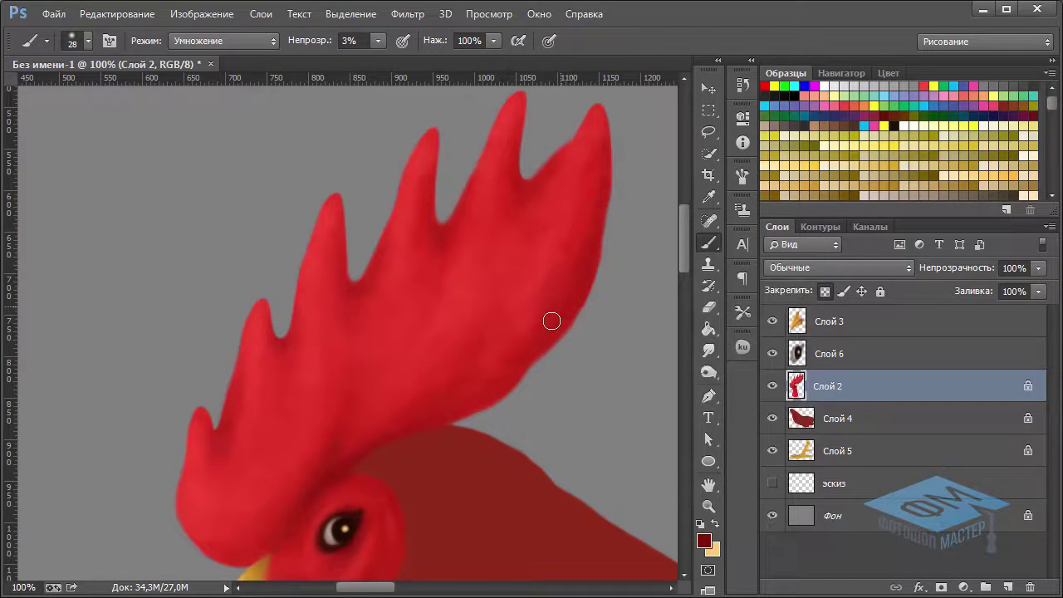
scroll(494, 274, down, 3)
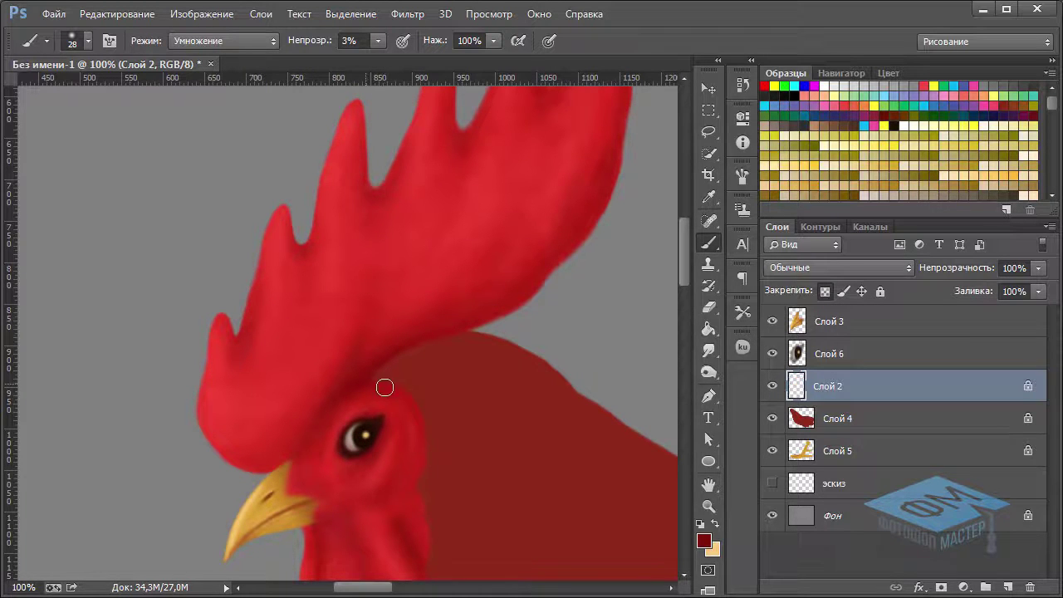
drag(437, 438, 448, 351)
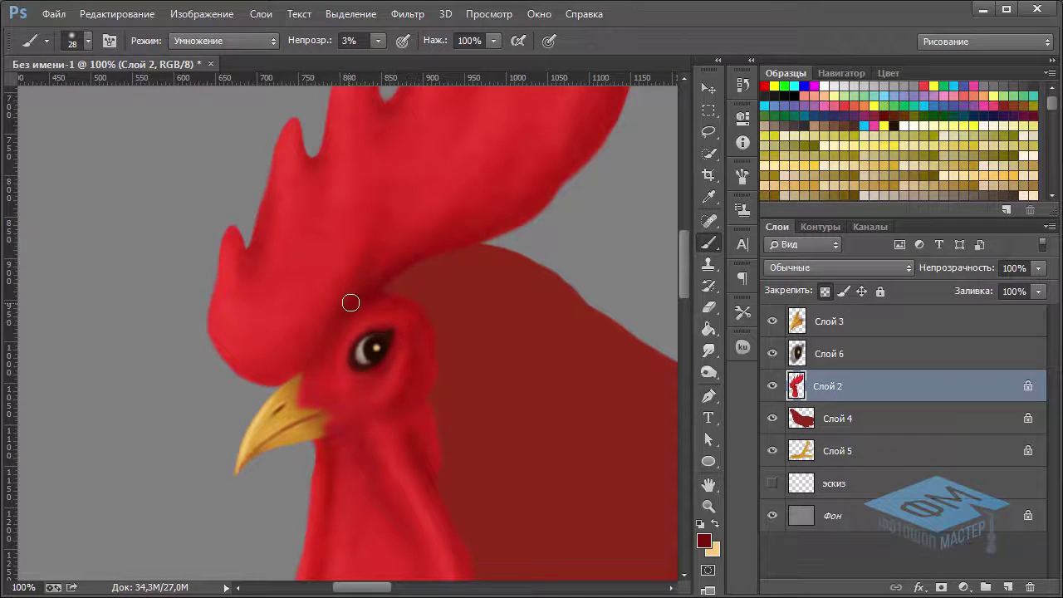
mouse_move(360, 355)
mouse_down()
mouse_move(316, 368)
mouse_move(365, 477)
mouse_up()
key(ctrl+minus)
key(ctrl+minus)
key(ctrl+minus)
key(ctrl+minus)
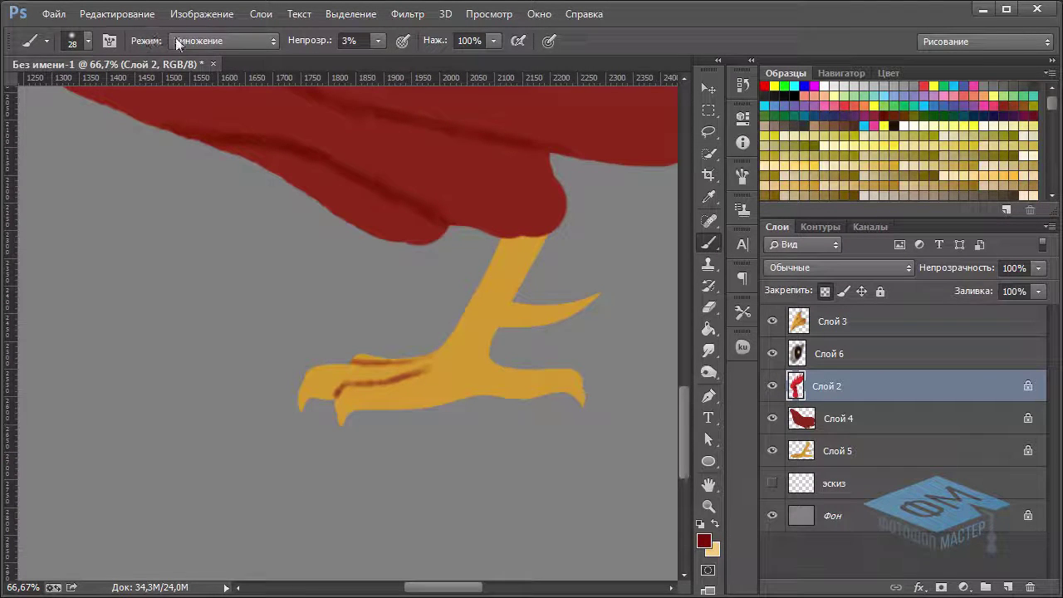
On Слой 5, set the brush to 8% opacity and 7 px size.
key(ctrl+plus)
key(ctrl+plus)
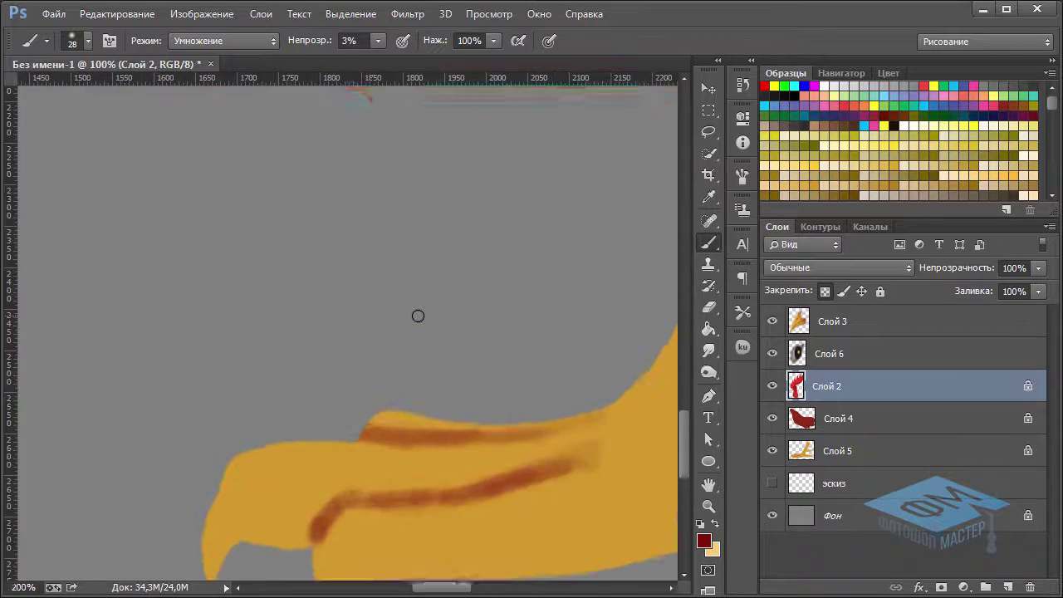
scroll(420, 375, right, 5)
scroll(420, 375, up, 3)
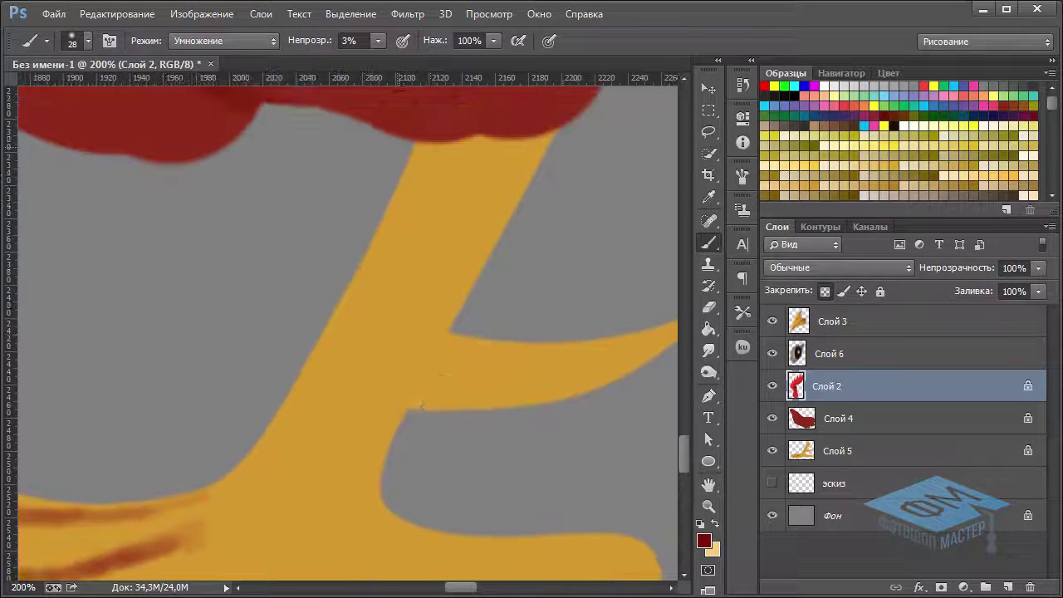
click(377, 41)
drag(377, 59, 380, 60)
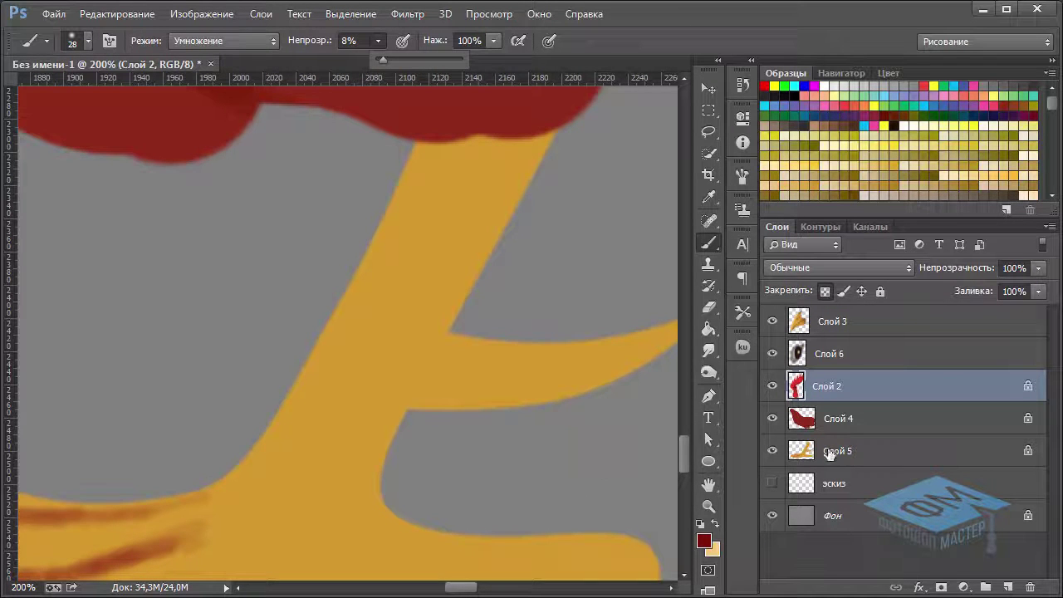
click(839, 451)
right_click(508, 323)
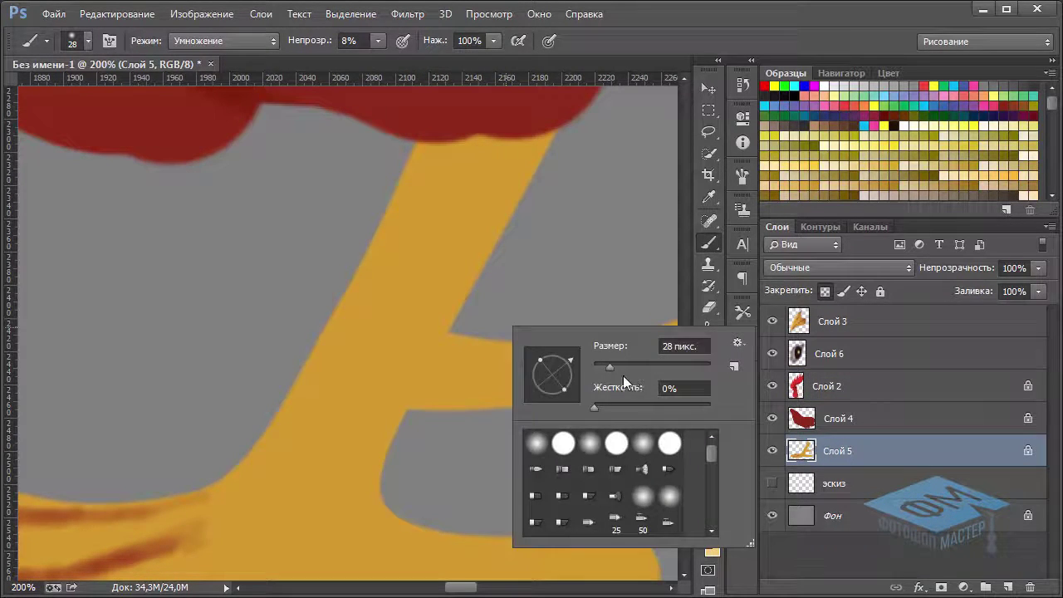
drag(599, 367, 597, 366)
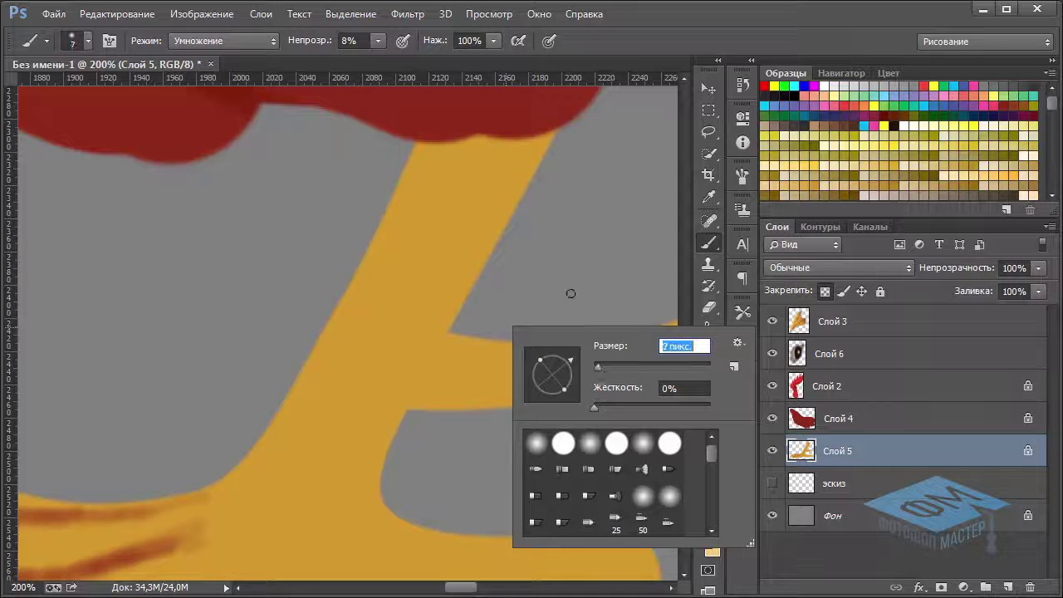
key(Return)
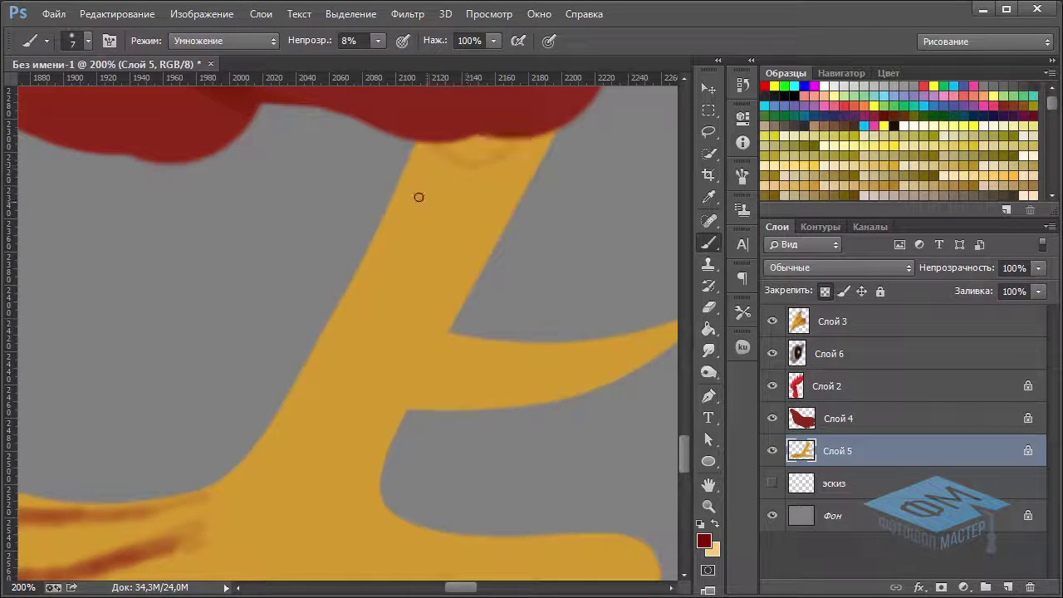
Paint faint scale arcs down the yellow leg to the toe junction.
mouse_move(418, 194)
mouse_down()
mouse_move(467, 199)
mouse_move(412, 253)
mouse_move(426, 247)
mouse_up()
drag(352, 299, 416, 290)
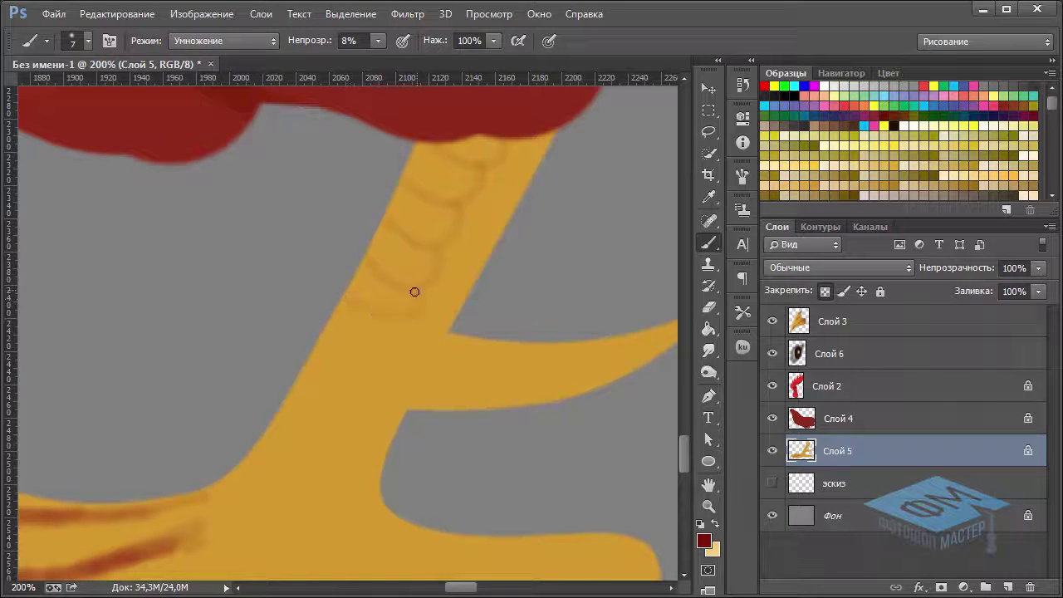
drag(304, 370, 387, 359)
drag(277, 500, 328, 485)
drag(527, 141, 486, 166)
mouse_move(512, 209)
mouse_down()
mouse_move(470, 197)
mouse_move(469, 230)
mouse_move(436, 264)
mouse_up()
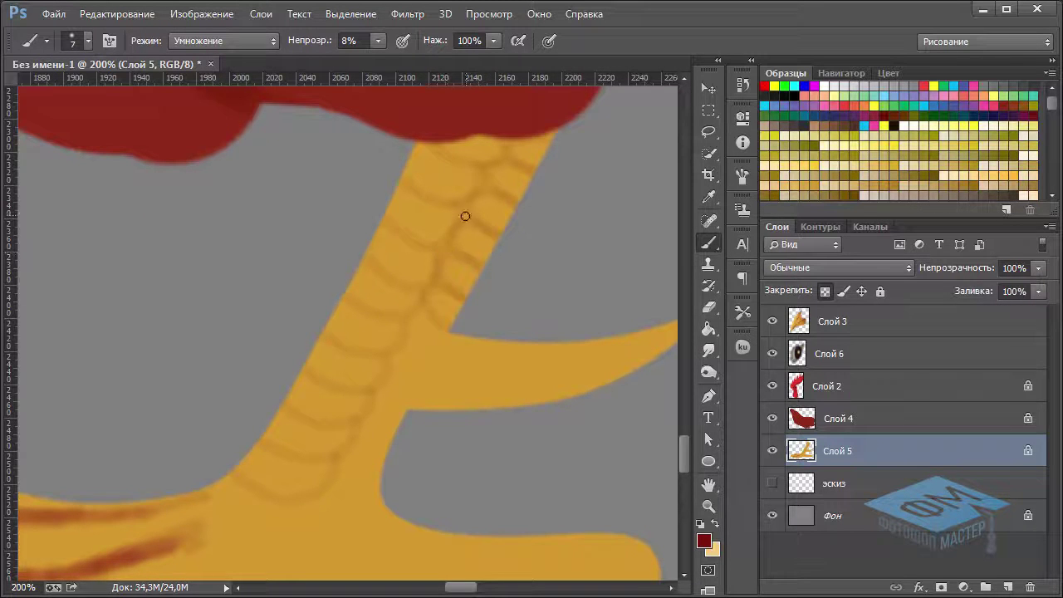
mouse_move(439, 336)
mouse_down()
mouse_move(411, 353)
mouse_move(413, 390)
mouse_move(380, 408)
mouse_move(384, 449)
mouse_move(344, 470)
mouse_up()
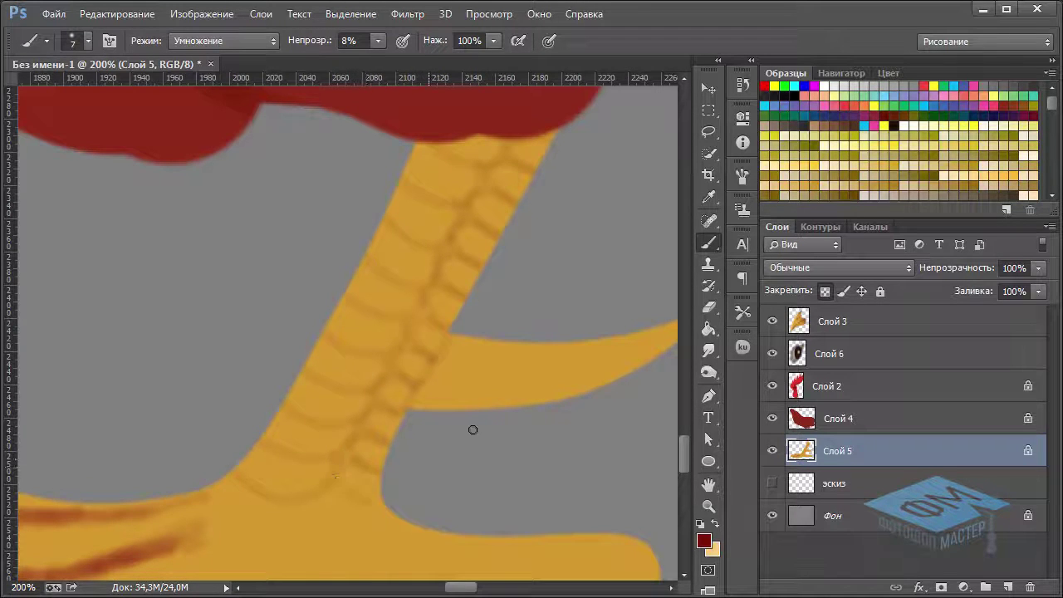
key(ctrl+minus)
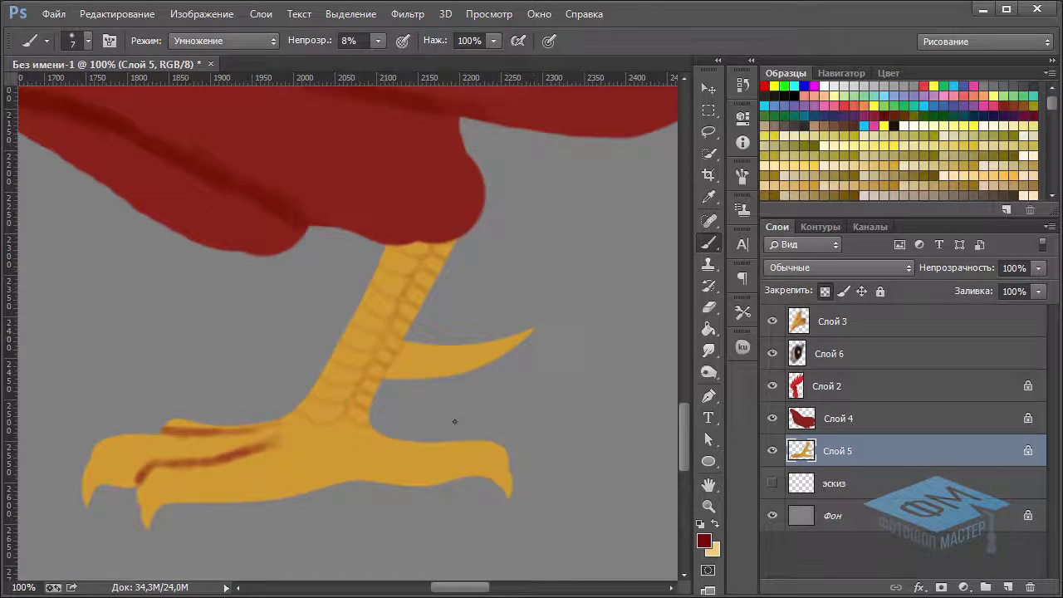
Smudge the toe tip out to the lower right into a hooked point.
key(ctrl+plus)
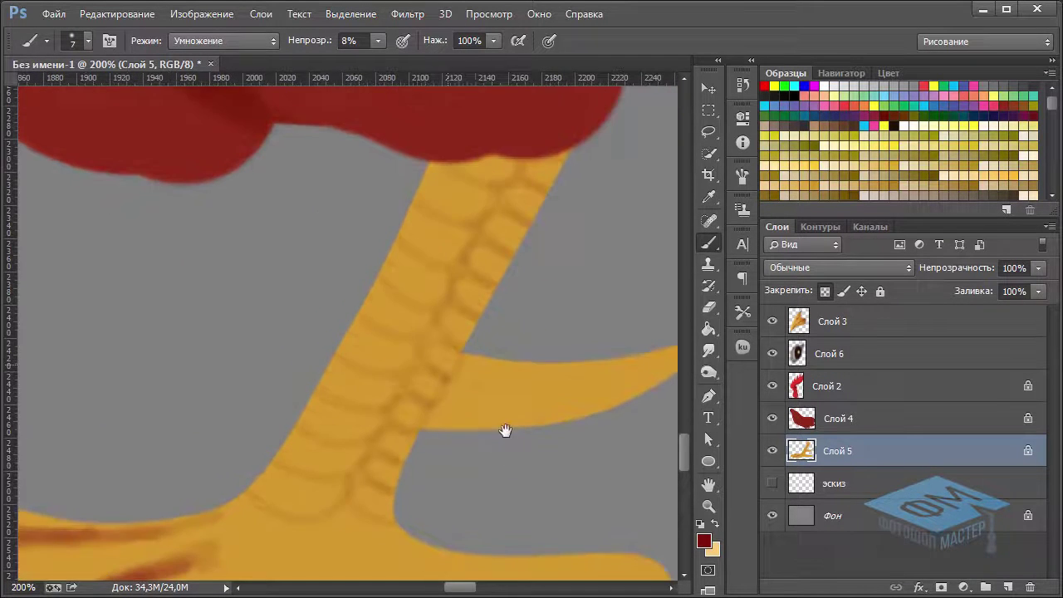
scroll(474, 396, down, 1)
scroll(498, 379, down, 5)
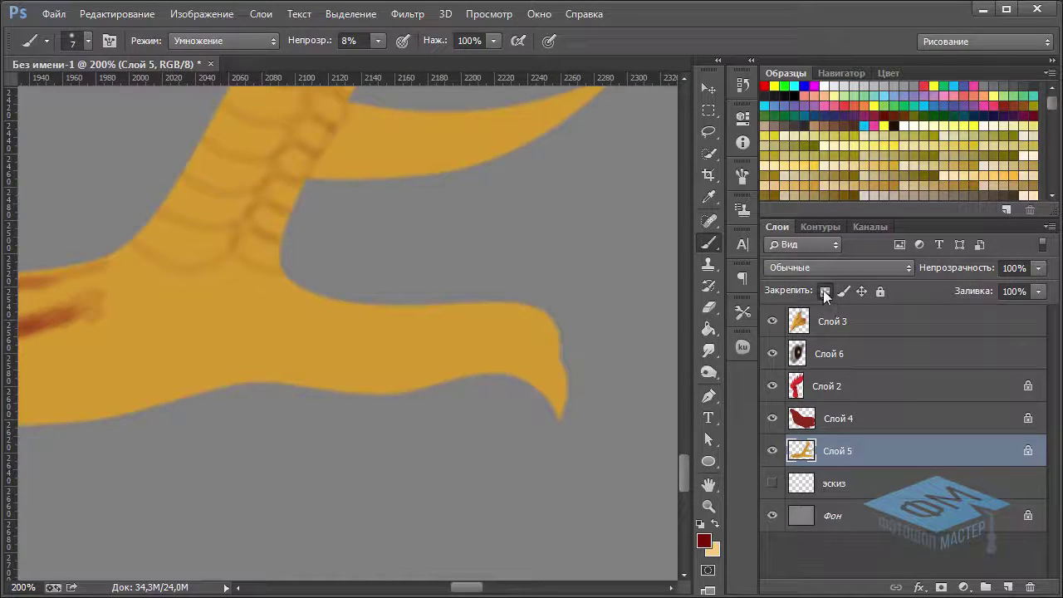
click(708, 349)
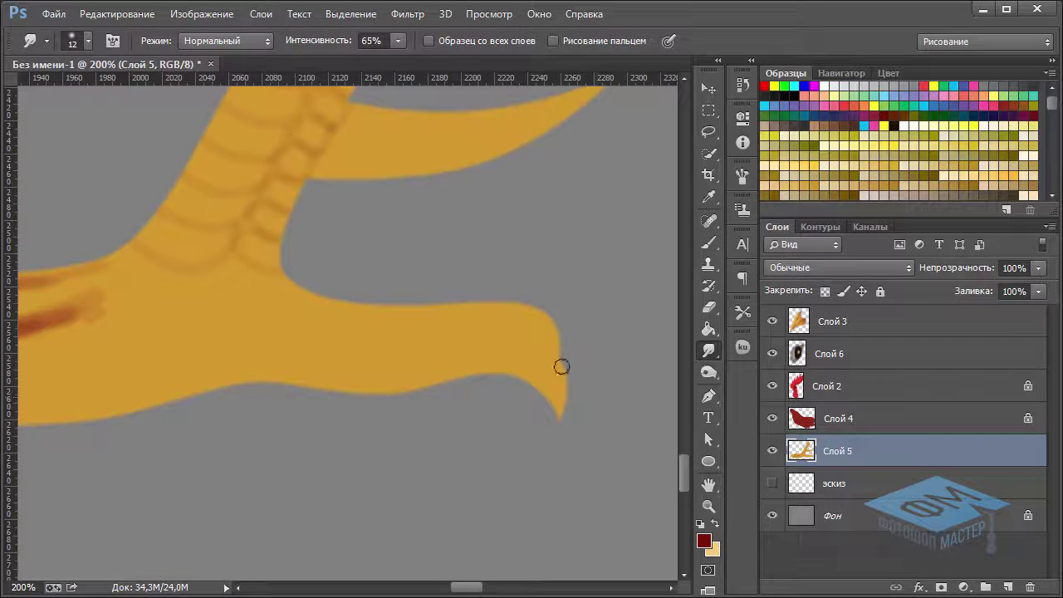
mouse_move(523, 345)
mouse_down()
mouse_move(599, 387)
mouse_move(590, 396)
mouse_up()
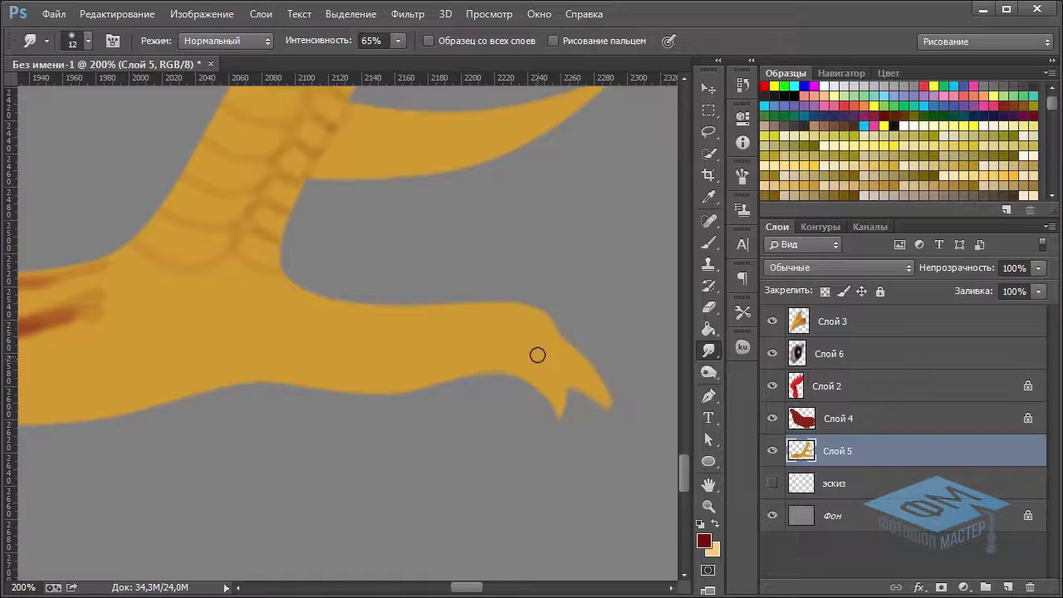
click(708, 306)
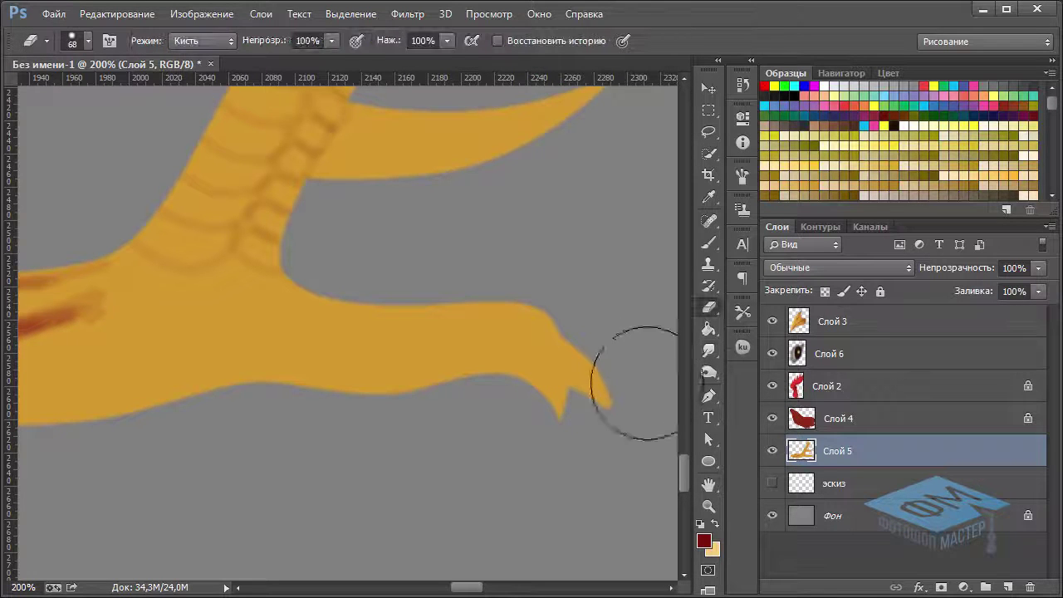
Erase the toe's lower spike with a 50 px eraser, leaving one smooth curved claw.
drag(551, 372, 508, 380)
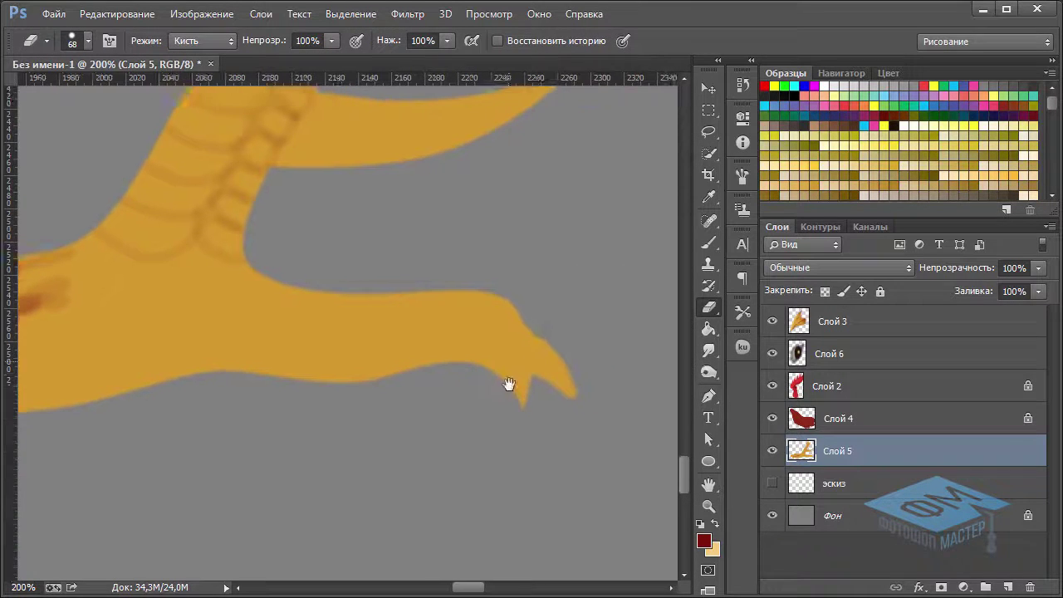
right_click(587, 379)
drag(689, 396, 677, 396)
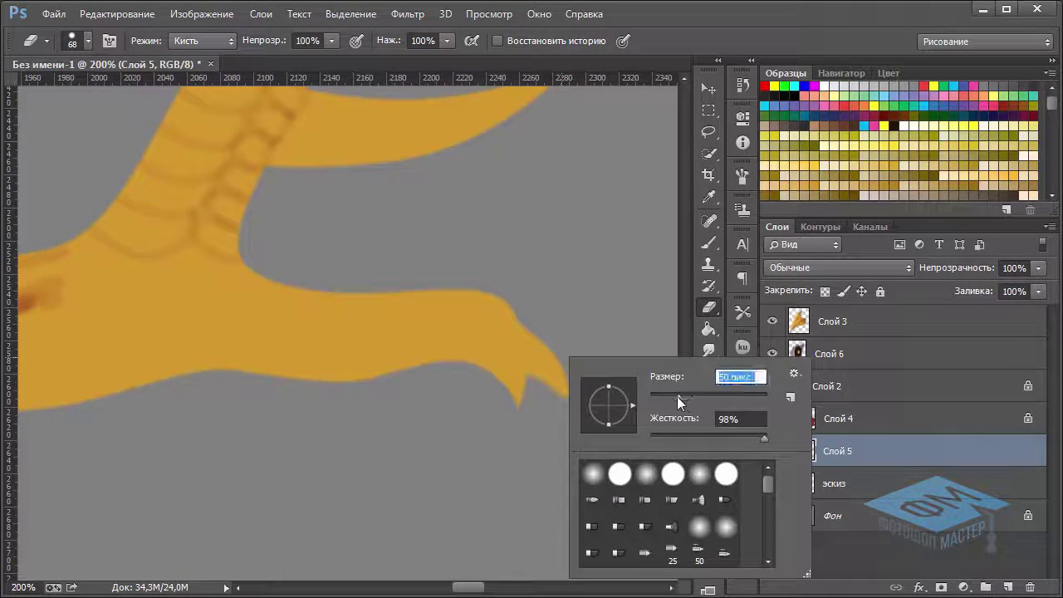
click(580, 314)
drag(490, 420, 510, 403)
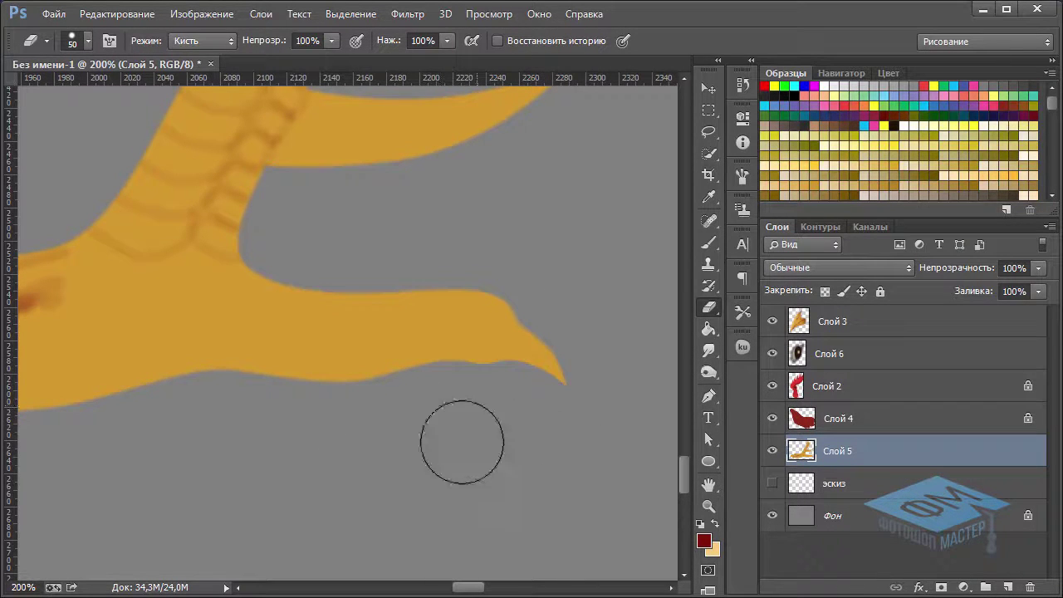
drag(302, 407, 439, 379)
drag(166, 375, 373, 373)
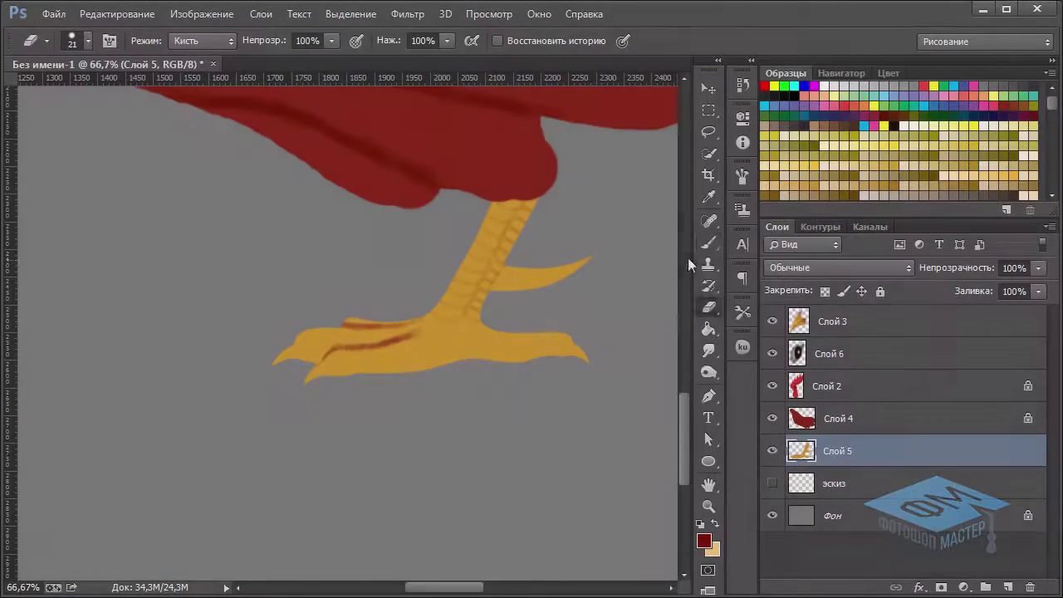
click(708, 242)
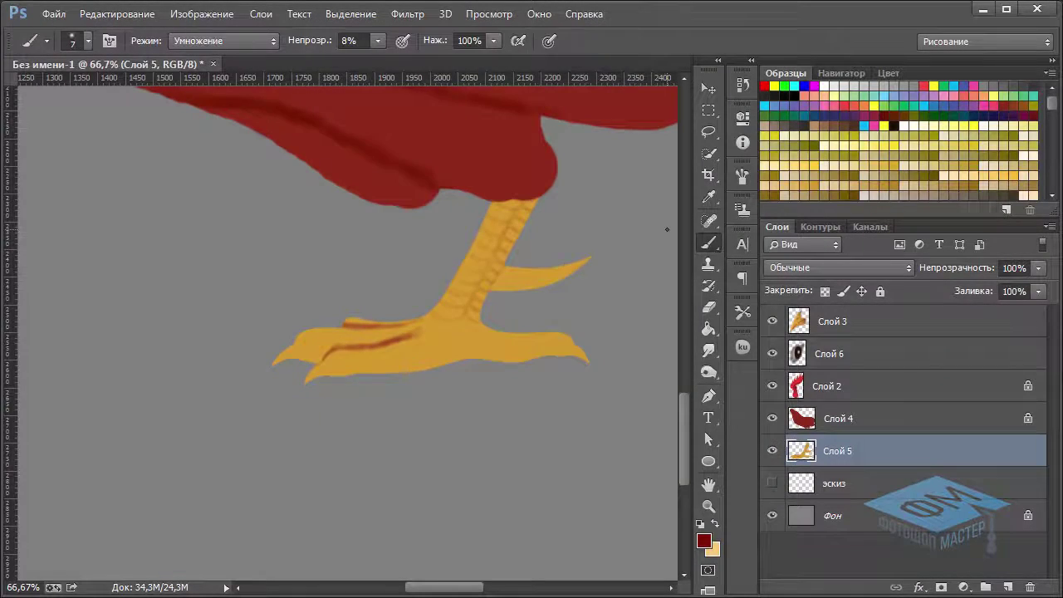
Lock transparent pixels on the foot layer so paint stays within the foot.
key(ctrl+plus)
key(ctrl+plus)
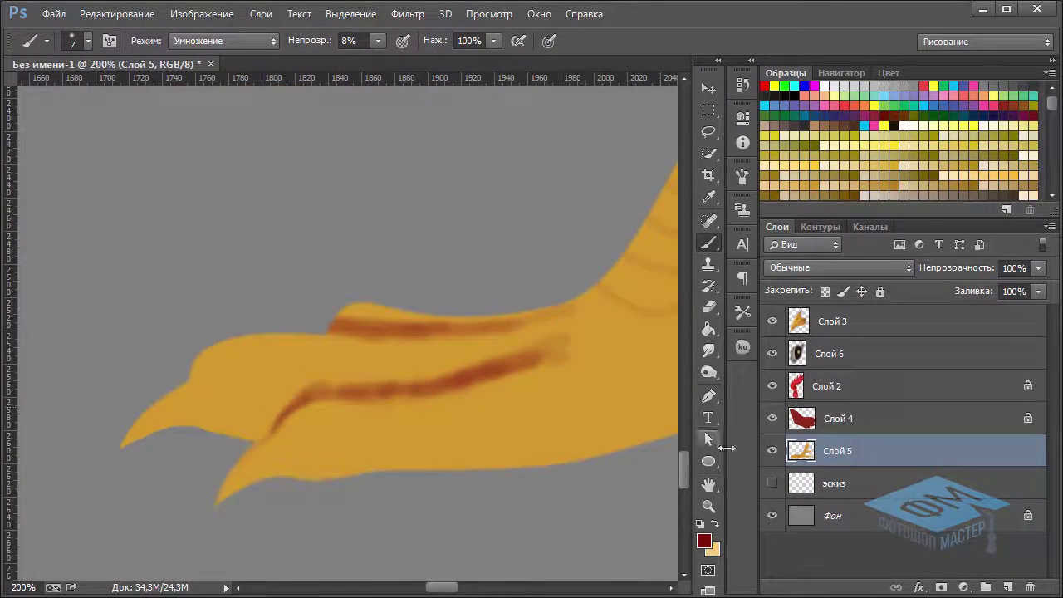
click(824, 291)
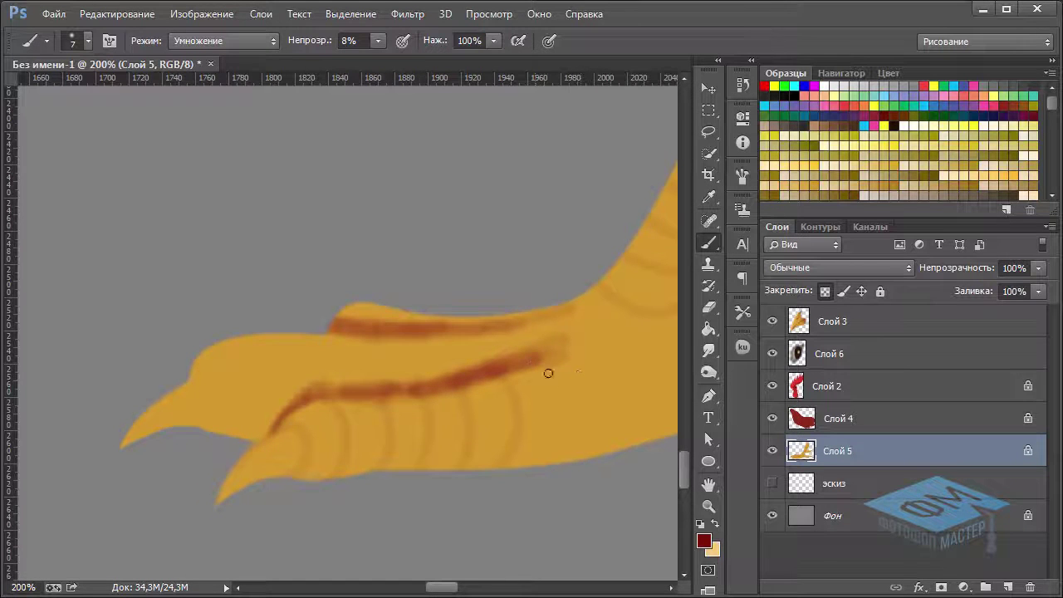
drag(578, 378, 413, 394)
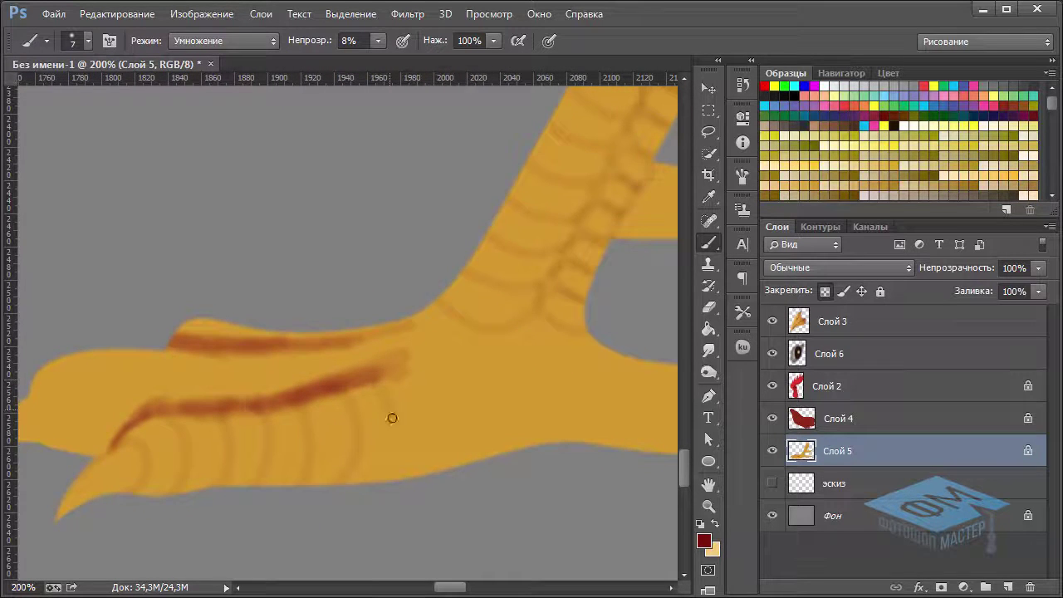
drag(105, 407, 159, 398)
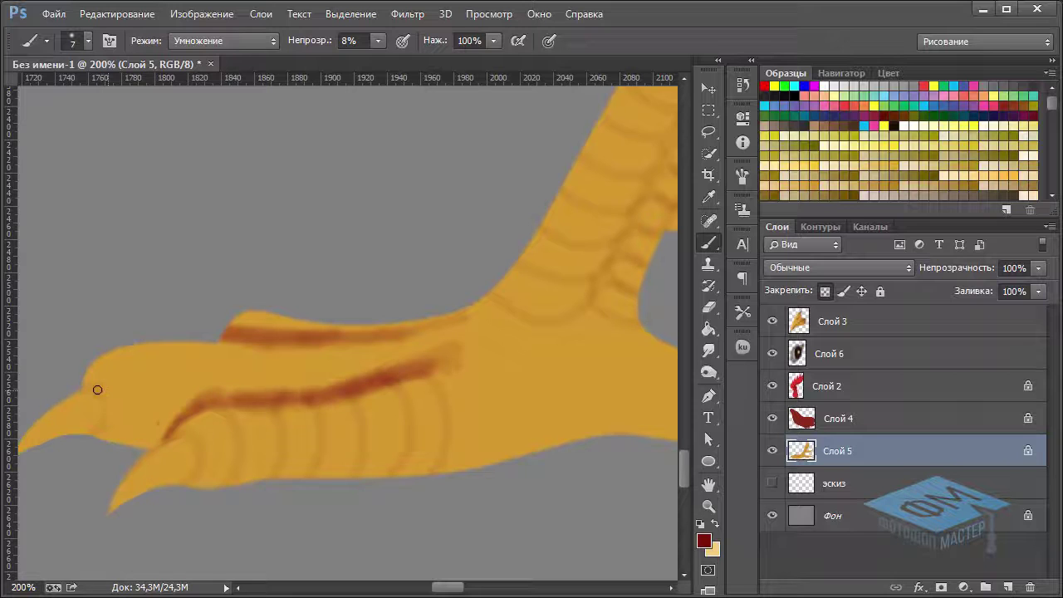
drag(290, 363, 400, 363)
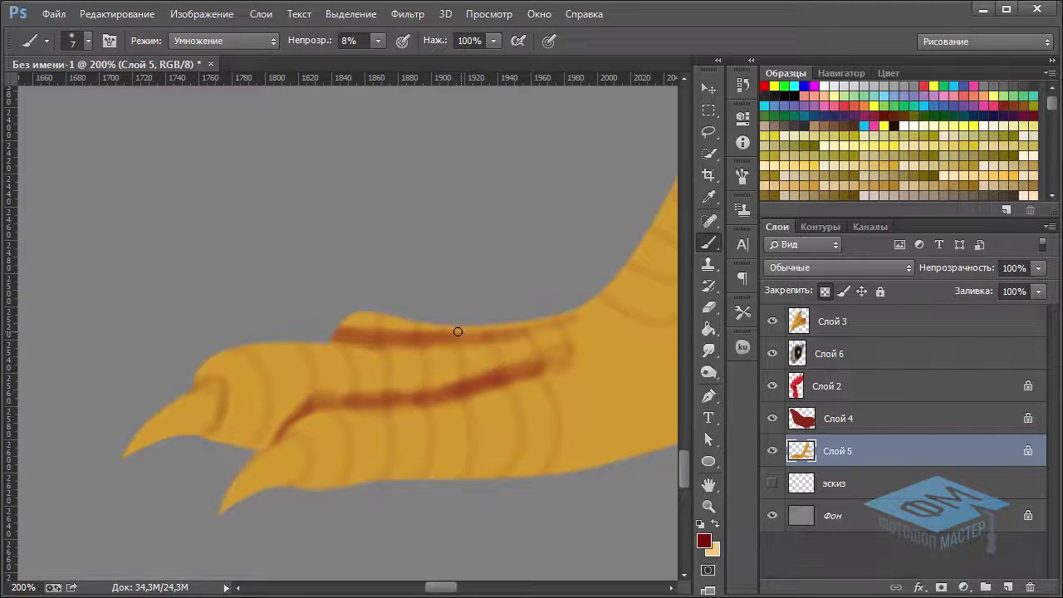
drag(532, 400, 379, 417)
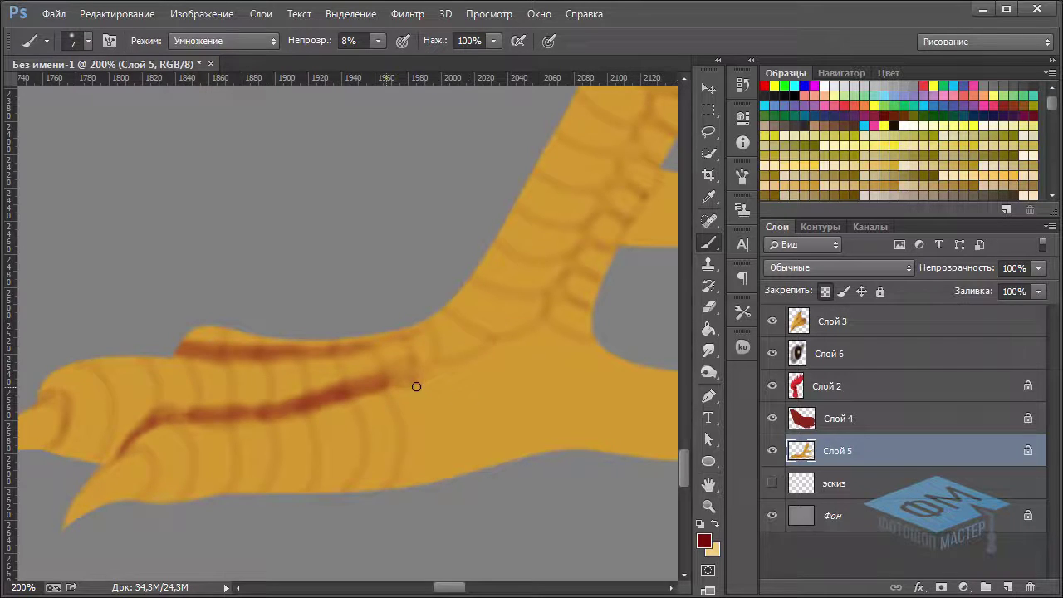
Paint darker scale strokes on the leg and down the toes.
drag(445, 364, 433, 368)
drag(456, 489, 179, 478)
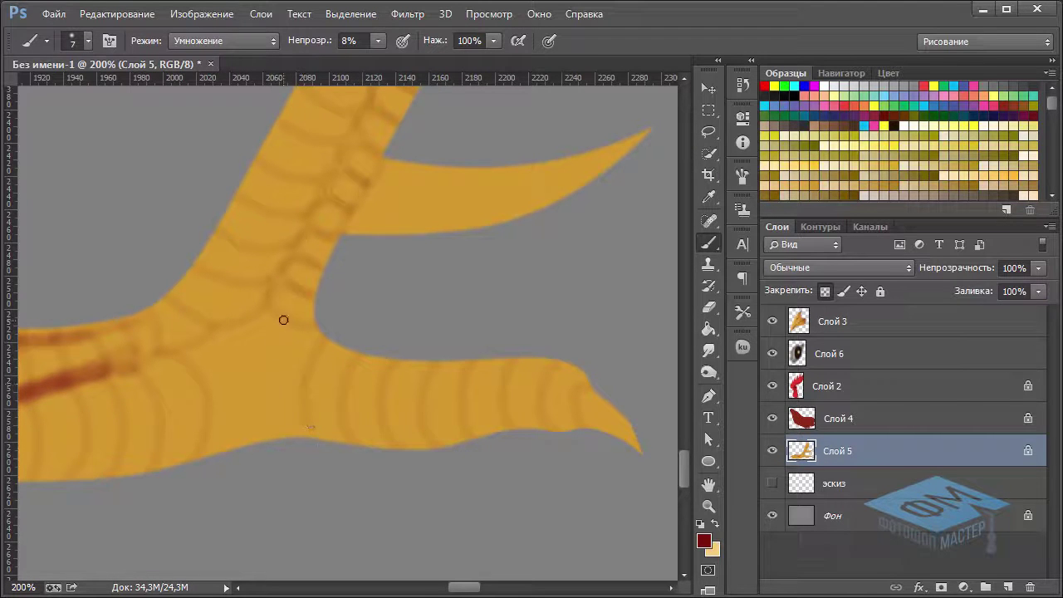
drag(214, 330, 188, 359)
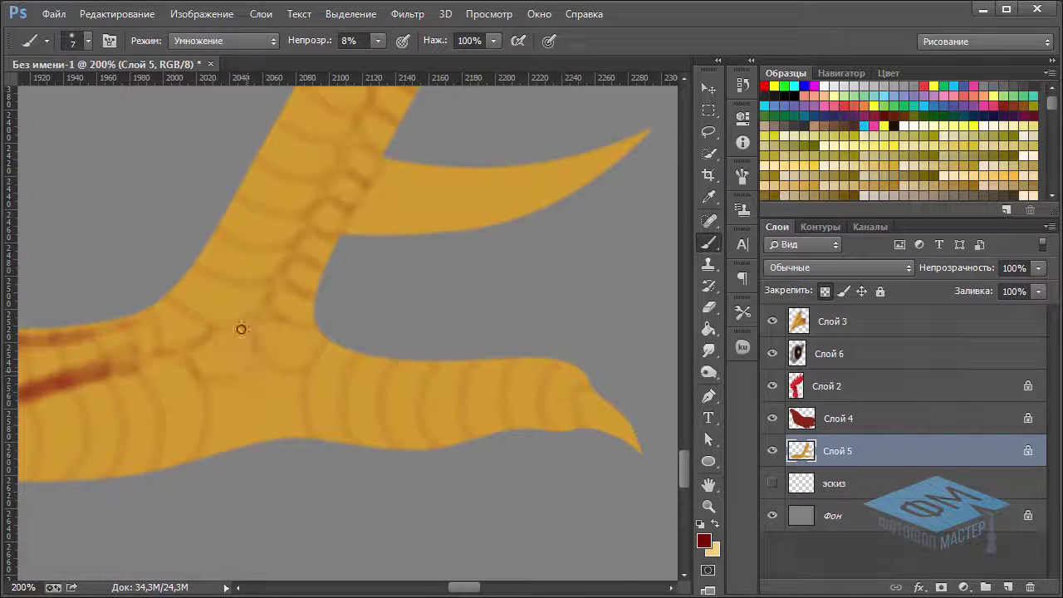
drag(252, 383, 257, 423)
key(ctrl+minus)
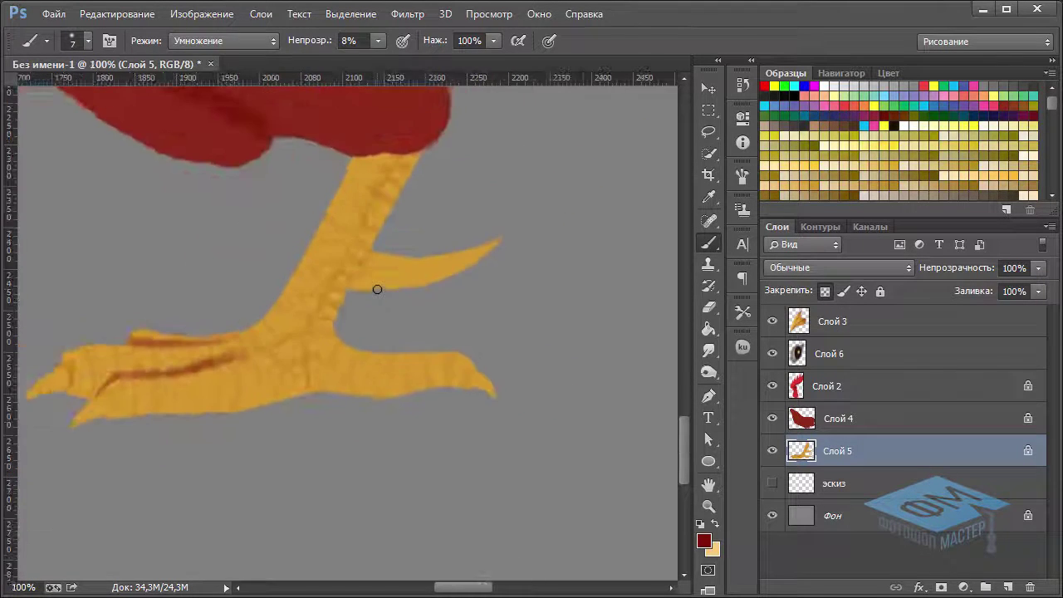
key(ctrl+minus)
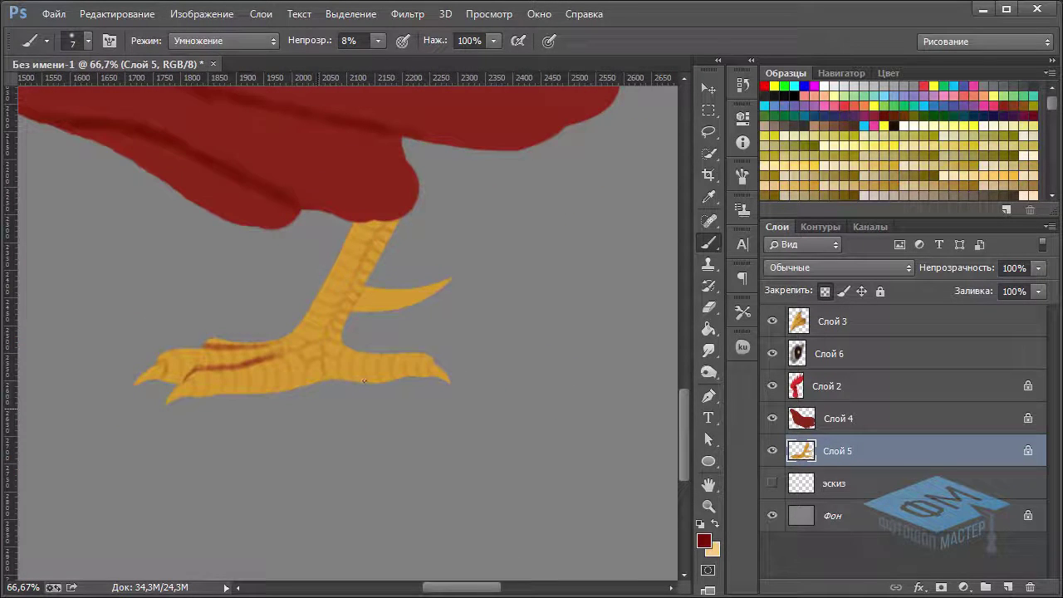
right_click(707, 243)
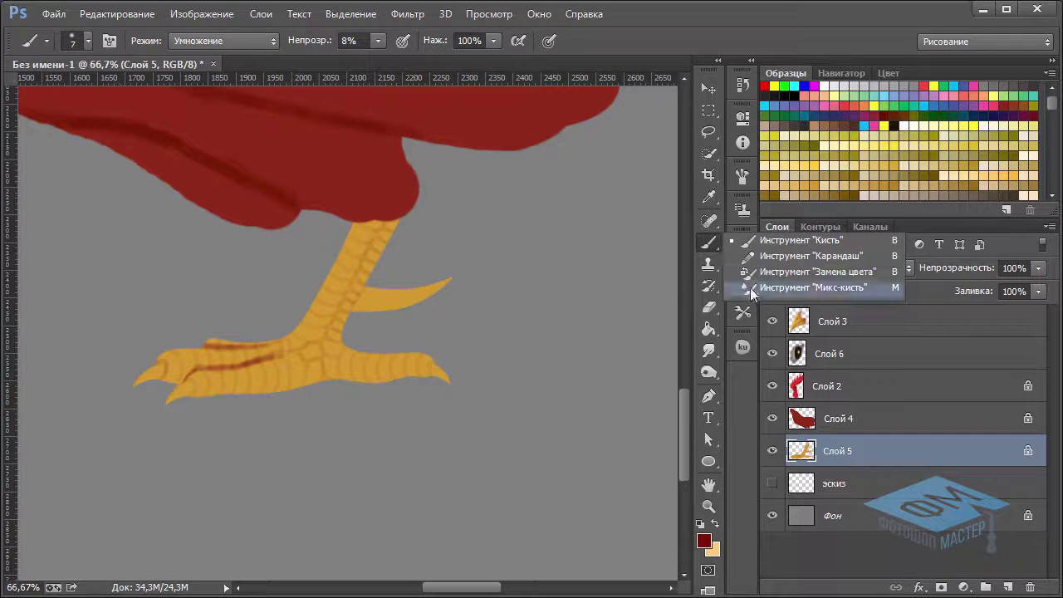
Switch to the Mixer Brush and reduce it to a small size.
click(772, 293)
key(ctrl+plus)
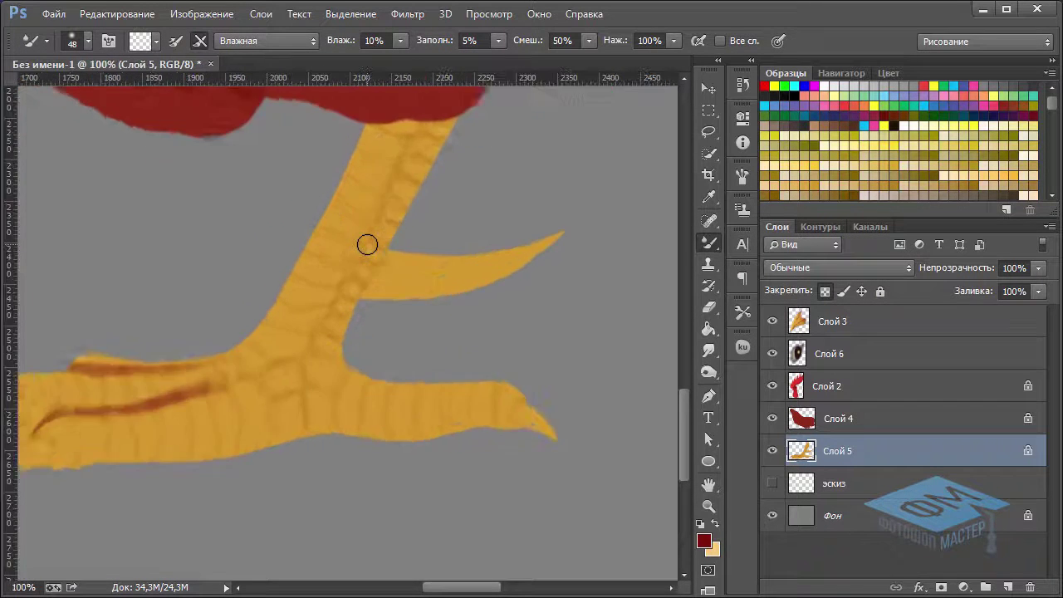
key(ctrl+plus)
key(ctrl+plus)
mouse_move(473, 251)
mouse_down()
mouse_move(424, 214)
mouse_move(430, 296)
mouse_up()
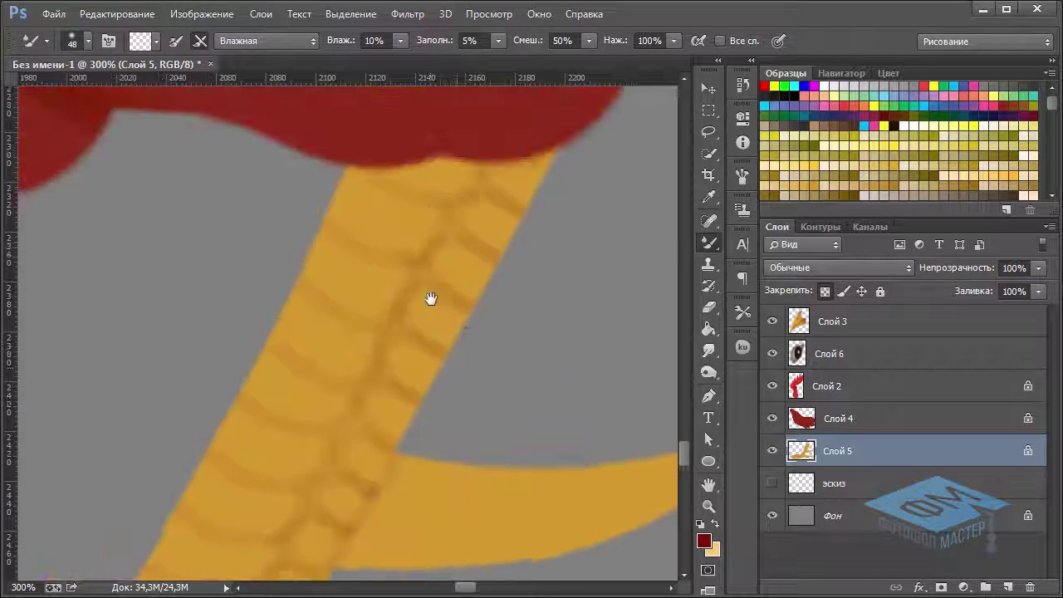
right_click(465, 242)
drag(573, 285, 559, 286)
key(Return)
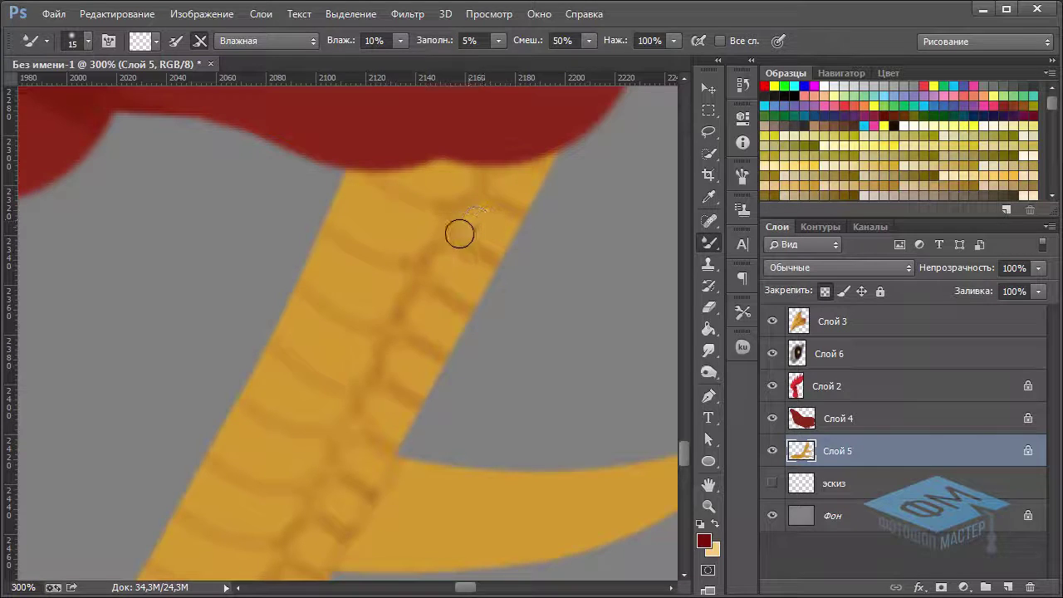
Blend the scale lines on the upper leg, undoing unwanted strokes.
drag(482, 221, 468, 231)
key(ctrl+z)
drag(390, 269, 442, 342)
key(ctrl+z)
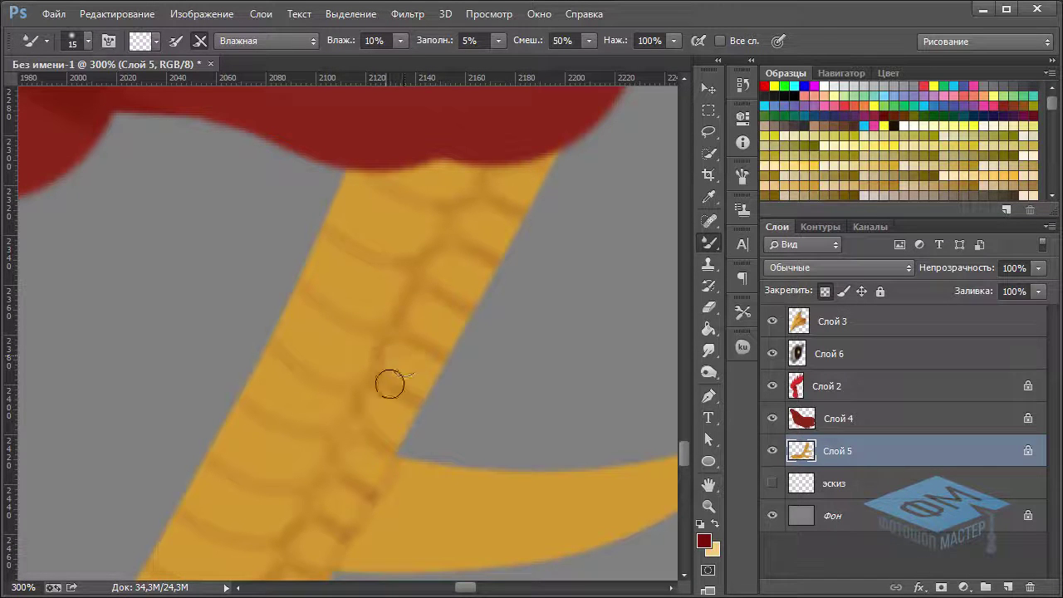
drag(379, 407, 369, 428)
Soften the scale stripes along the front toe up to its tip.
scroll(415, 332, down, 2)
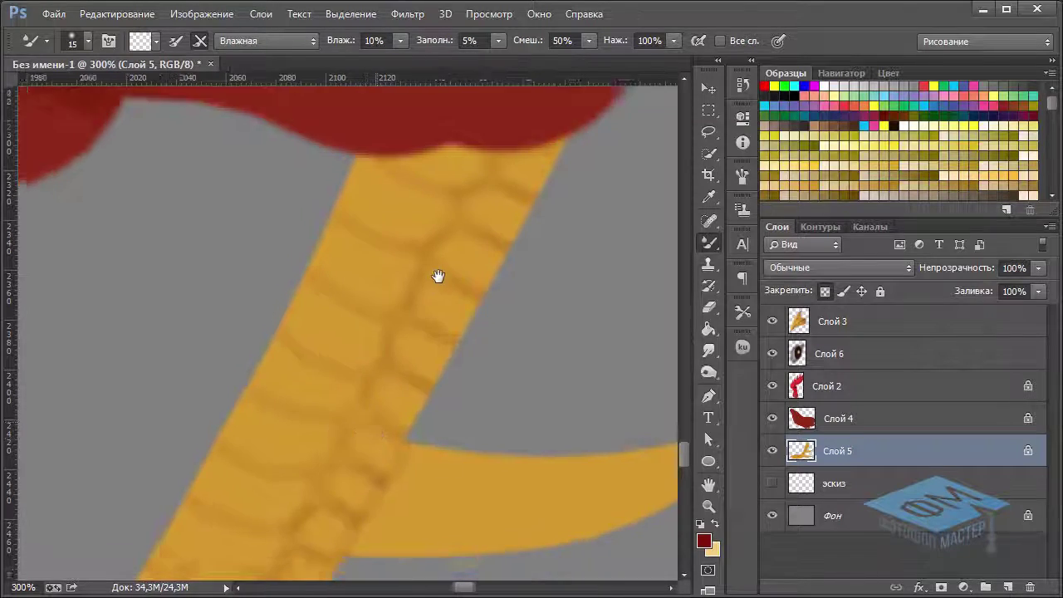
scroll(399, 340, down, 2)
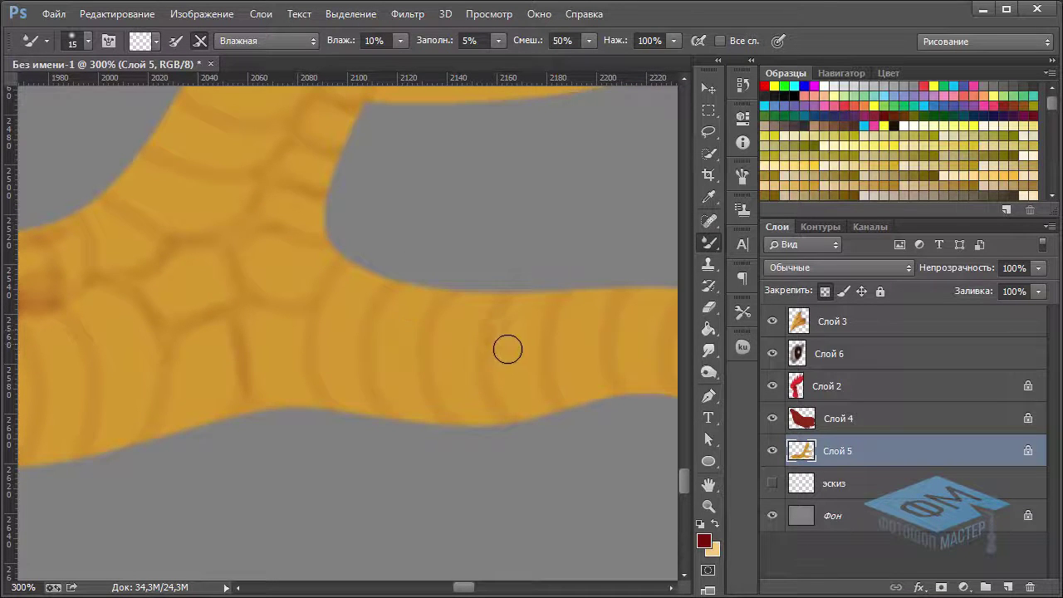
scroll(441, 318, right, 5)
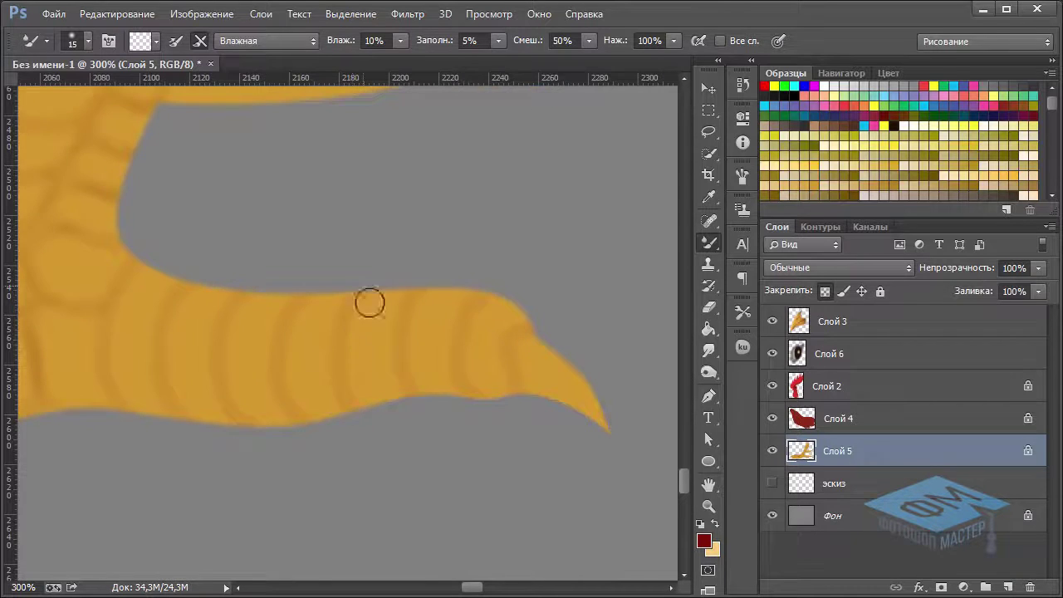
mouse_move(429, 393)
mouse_down()
mouse_move(410, 315)
mouse_move(430, 362)
mouse_move(469, 332)
mouse_move(481, 382)
mouse_up()
drag(516, 317, 530, 380)
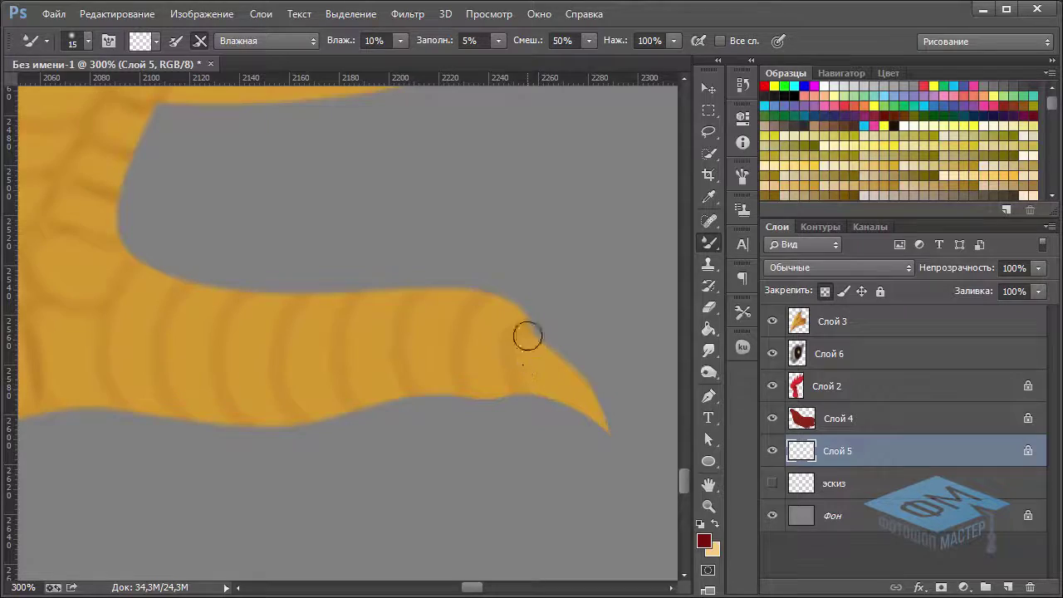
drag(367, 406, 411, 409)
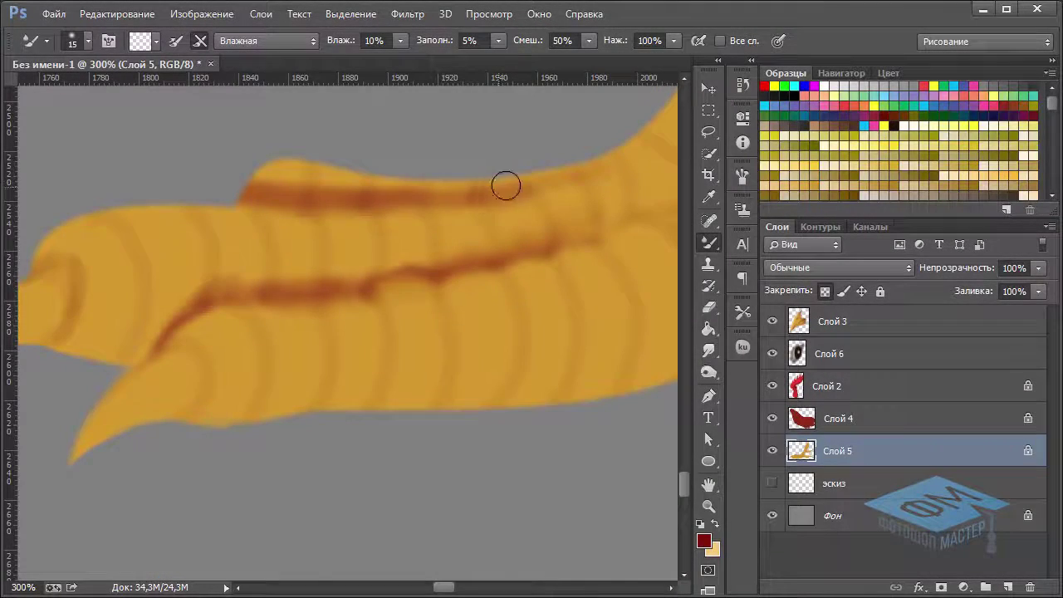
Blend the dark creases on the upper and lower toes into smooth, lighter curves.
drag(506, 186, 321, 203)
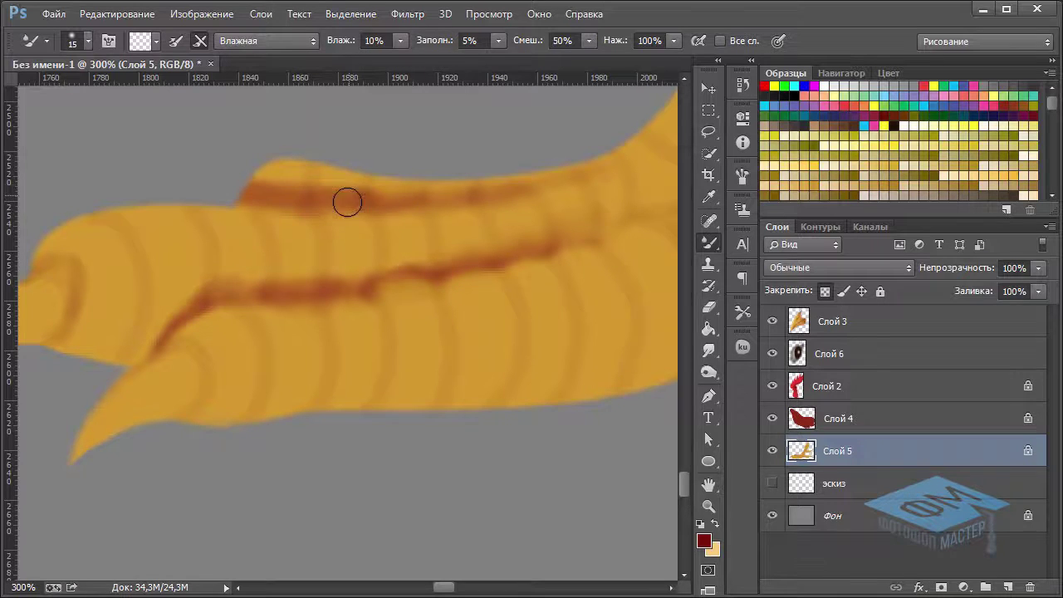
mouse_move(277, 175)
mouse_down()
mouse_move(268, 190)
mouse_move(277, 175)
mouse_move(266, 183)
mouse_move(283, 182)
mouse_up()
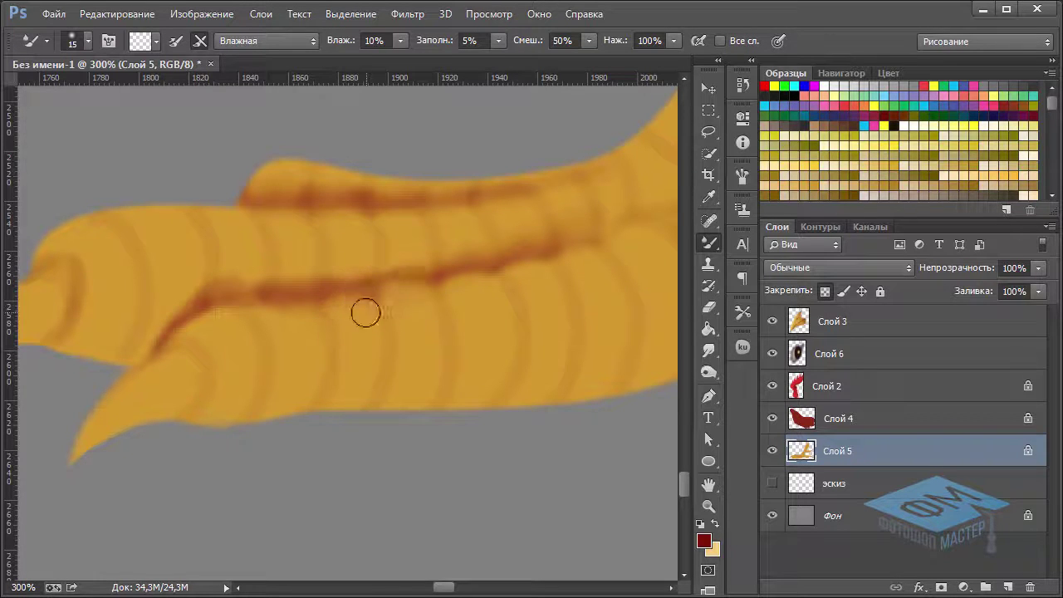
drag(339, 302, 304, 320)
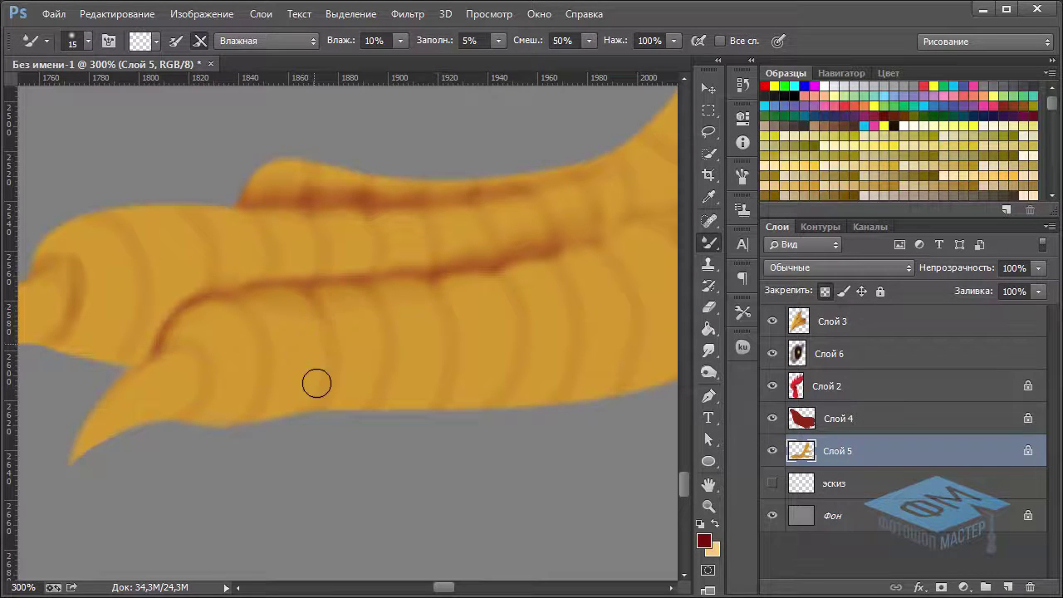
drag(223, 313, 173, 305)
drag(173, 306, 136, 351)
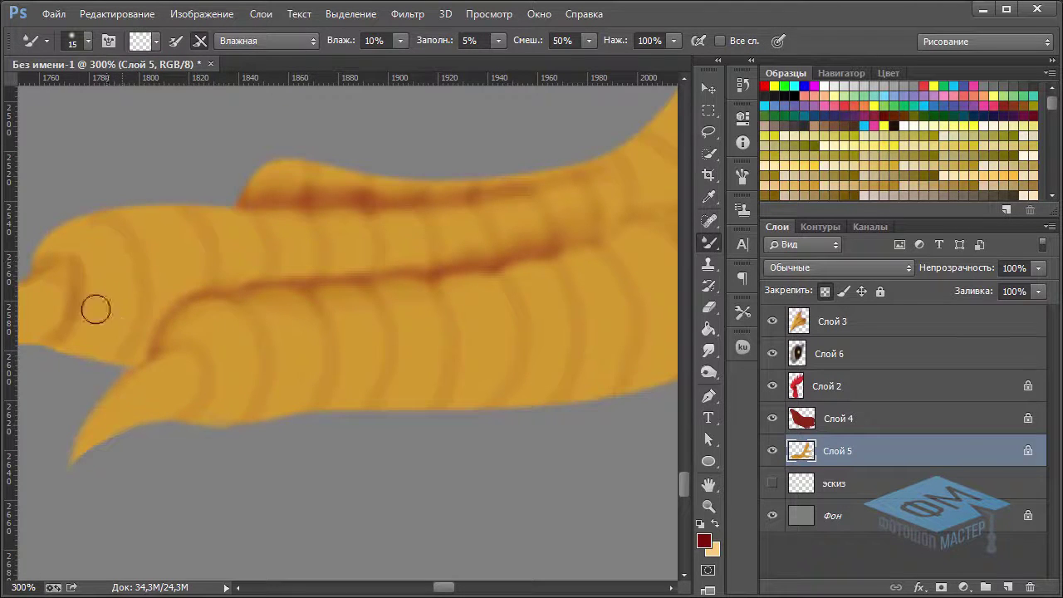
drag(96, 309, 197, 306)
drag(136, 283, 159, 287)
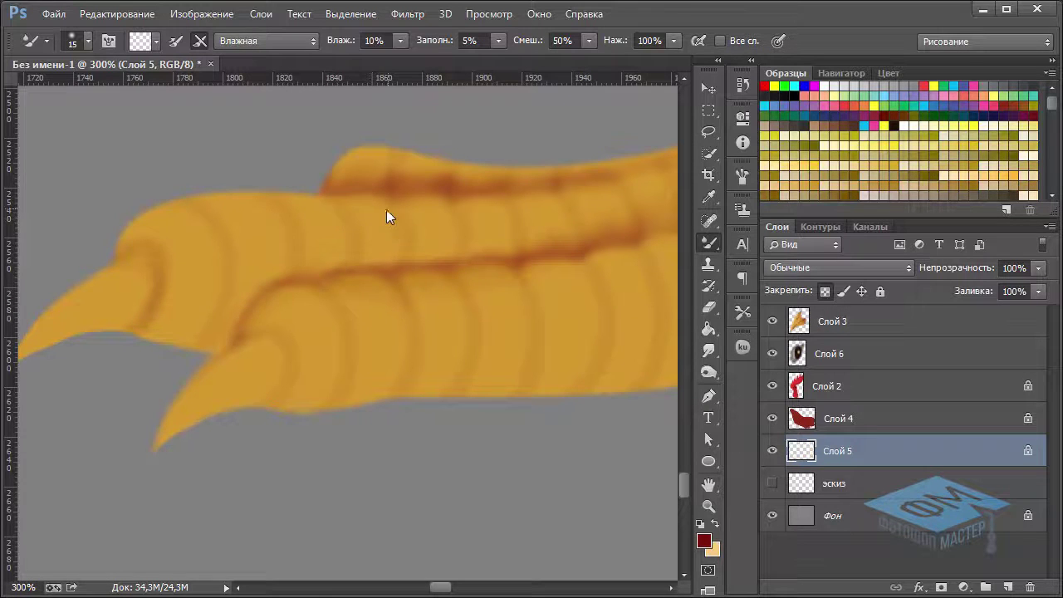
scroll(394, 214, down, 2)
scroll(394, 213, down, 1)
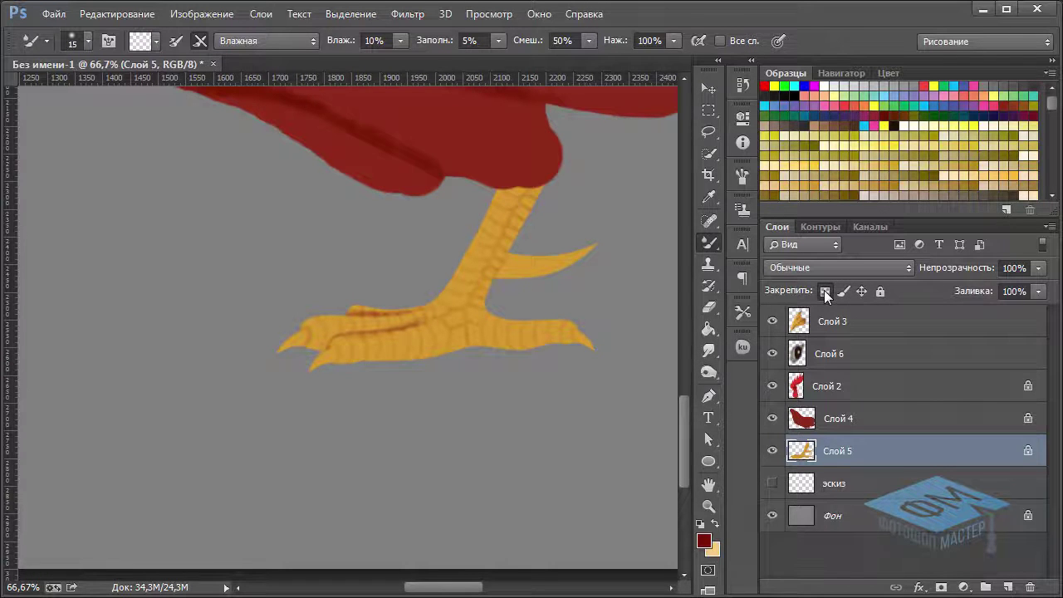
With the Smudge tool, soften the leg's left and top edges near the body.
click(708, 349)
scroll(493, 181, up, 1)
scroll(493, 181, up, 1)
scroll(493, 181, up, 5)
scroll(443, 283, right, 5)
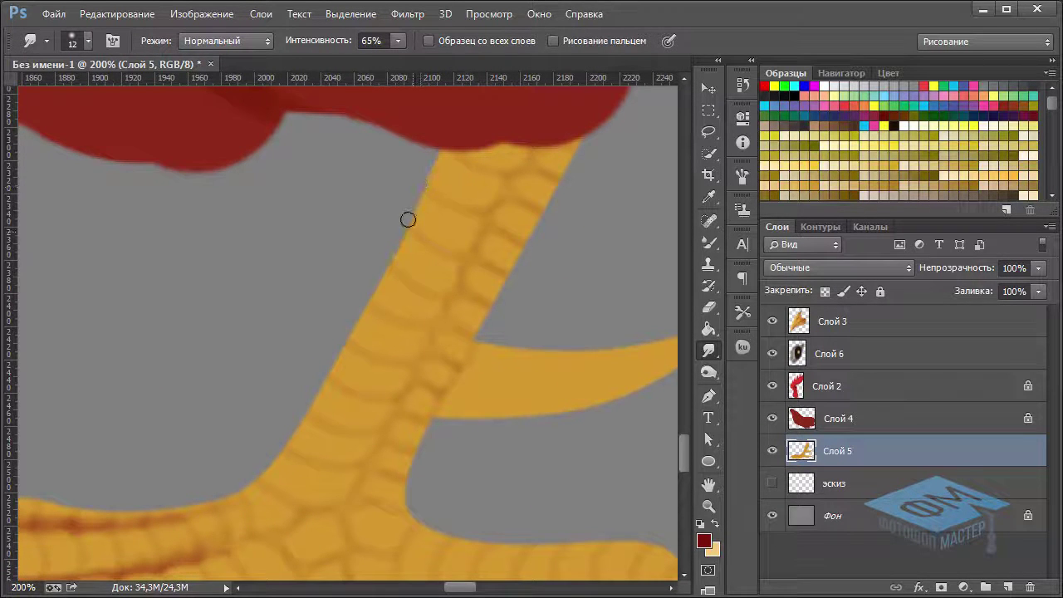
drag(404, 224, 398, 230)
drag(418, 197, 412, 223)
drag(432, 163, 442, 149)
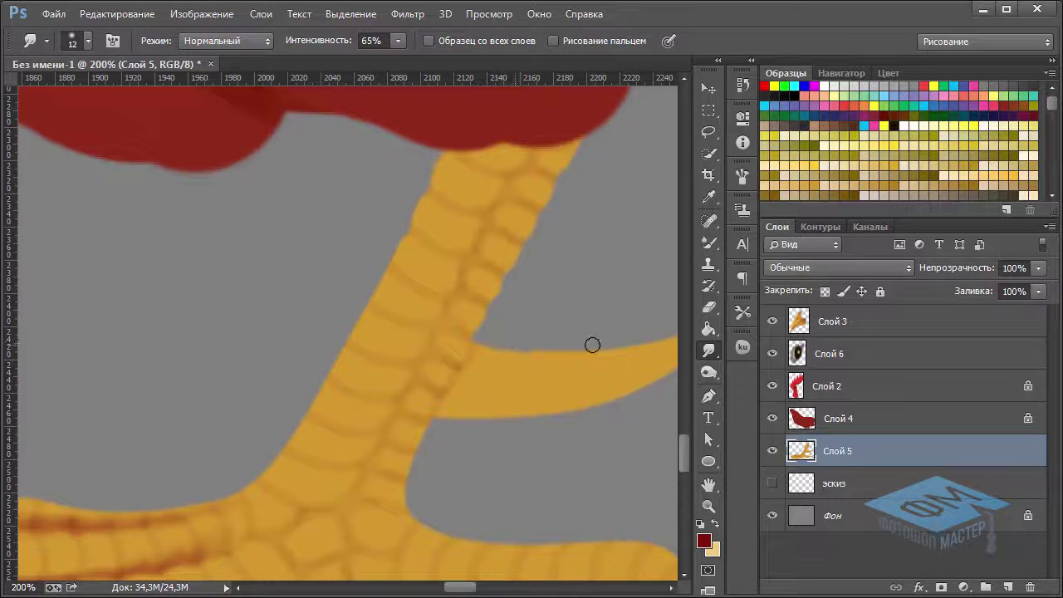
Smooth the inner corner between the toes and the toe's lower edge.
drag(512, 426, 548, 348)
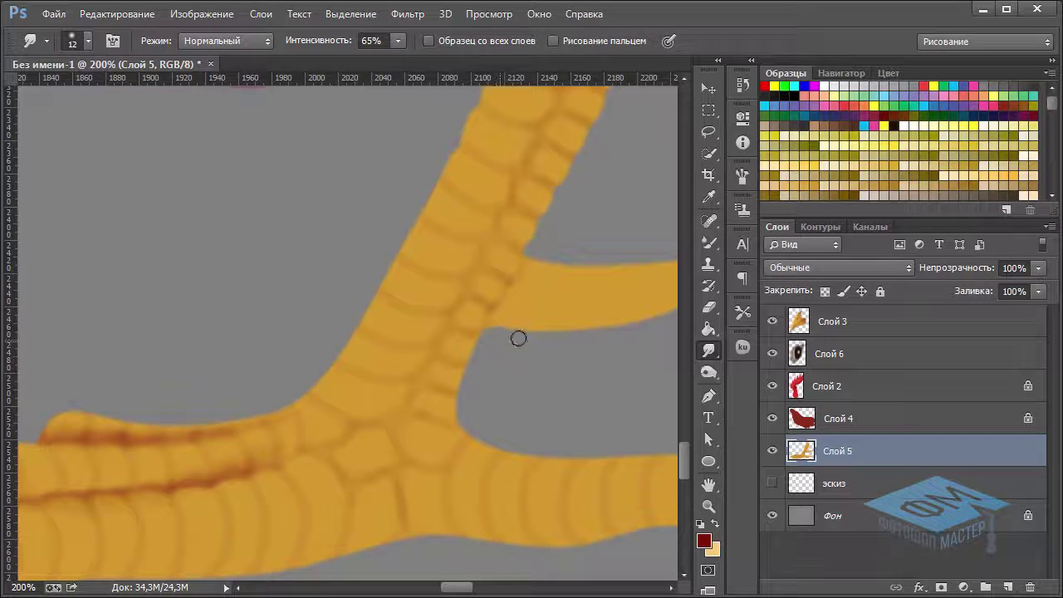
drag(467, 370, 478, 344)
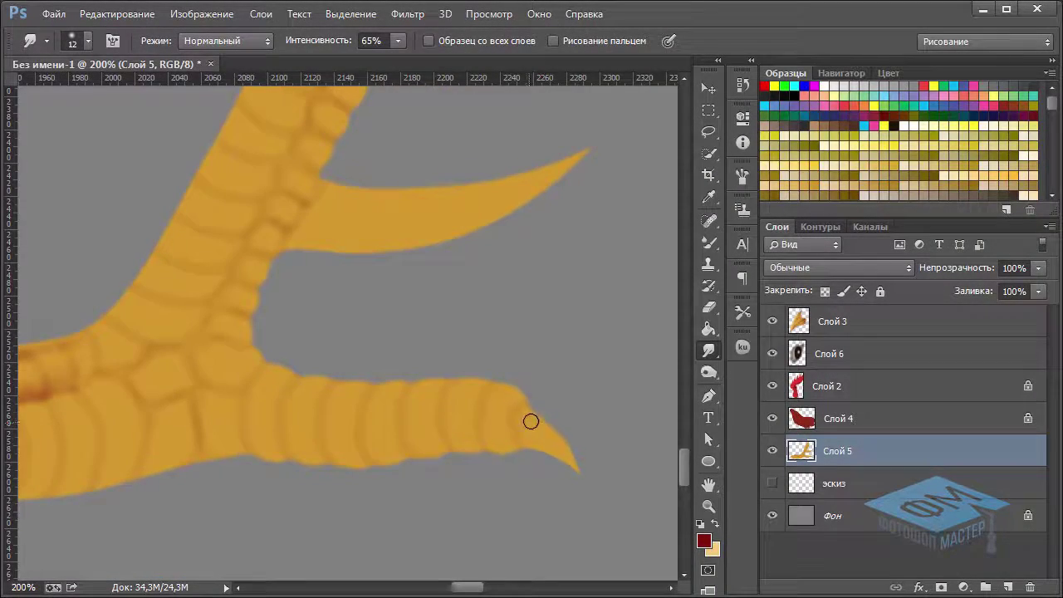
mouse_move(142, 465)
mouse_down()
mouse_move(440, 446)
mouse_move(503, 426)
mouse_up()
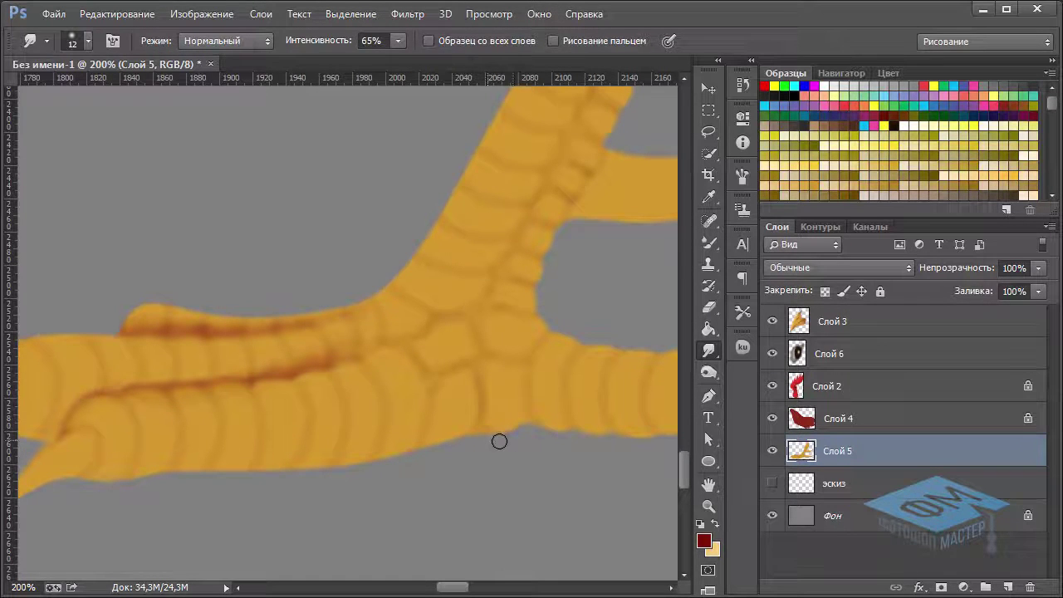
drag(459, 463, 442, 438)
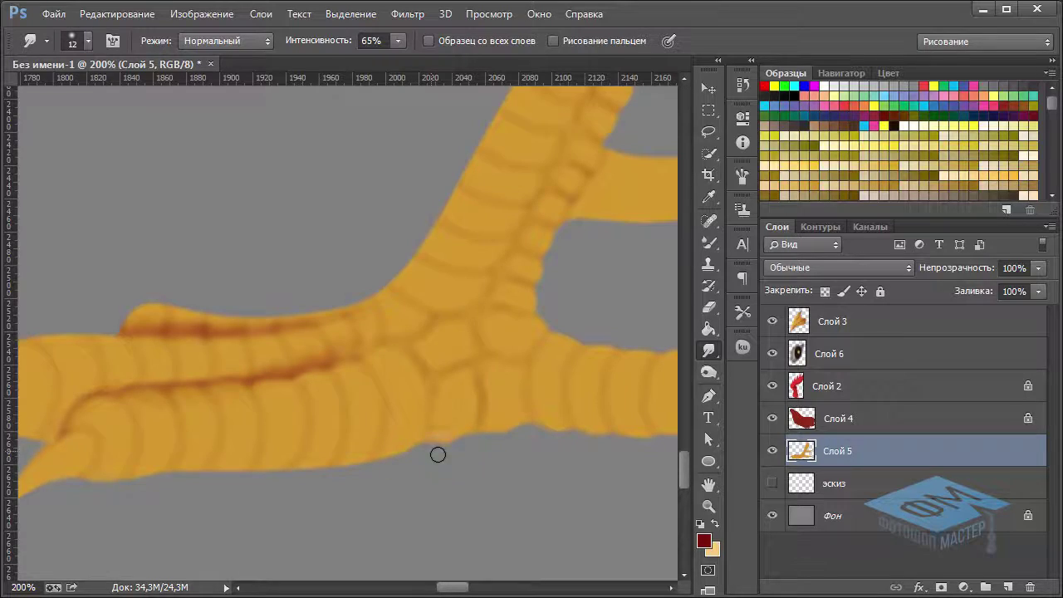
mouse_move(451, 449)
mouse_down()
mouse_move(453, 428)
mouse_move(491, 436)
mouse_up()
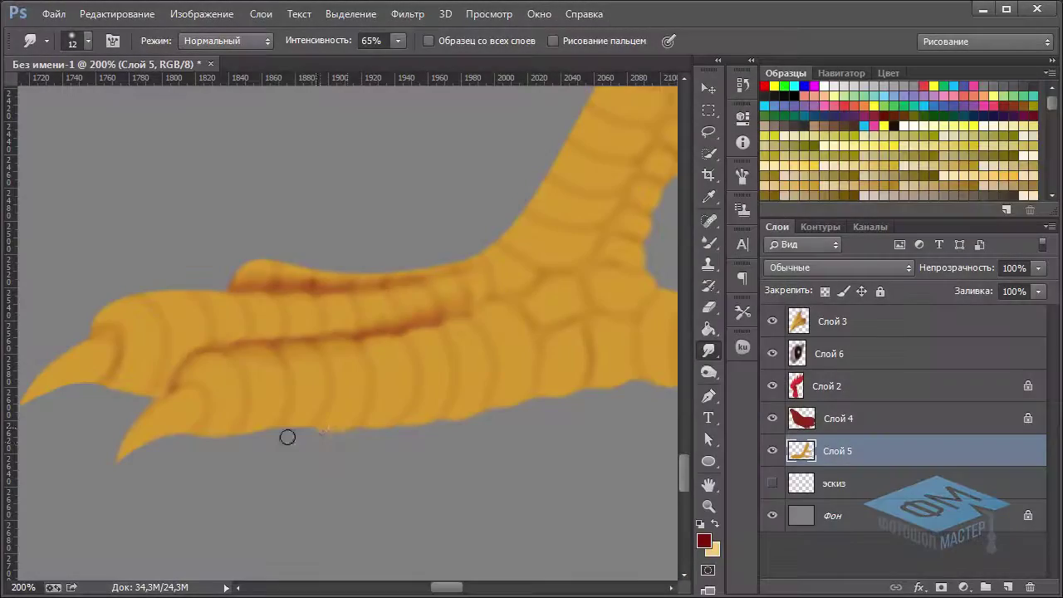
Even out the front toes' lower edge and bumpy upper edge.
mouse_move(307, 417)
mouse_down()
mouse_move(256, 427)
mouse_move(297, 430)
mouse_up()
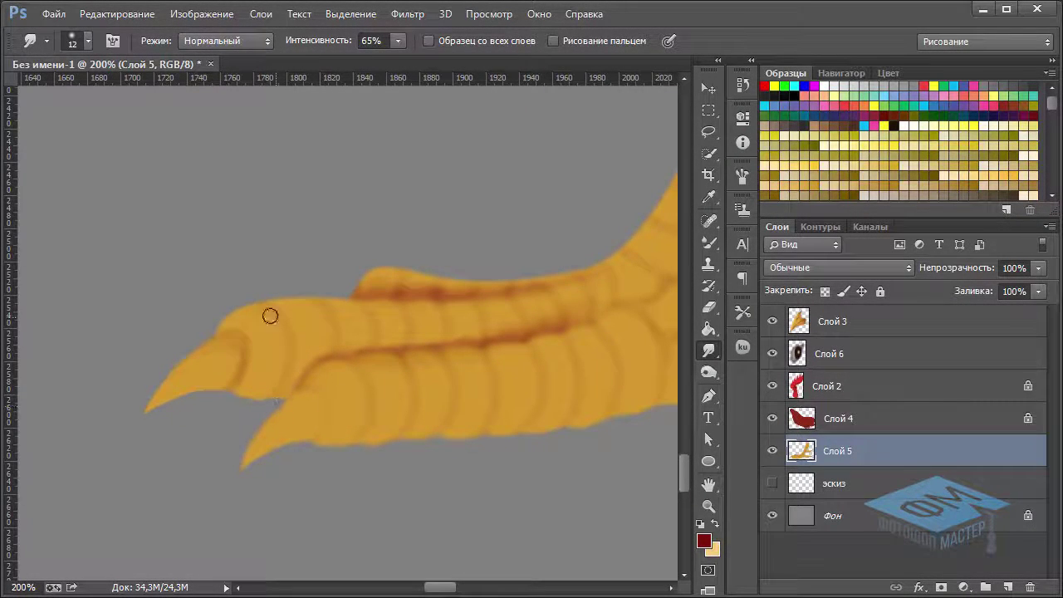
mouse_move(321, 297)
mouse_down()
mouse_move(366, 286)
mouse_move(344, 299)
mouse_move(360, 292)
mouse_move(351, 306)
mouse_up()
drag(387, 263, 434, 267)
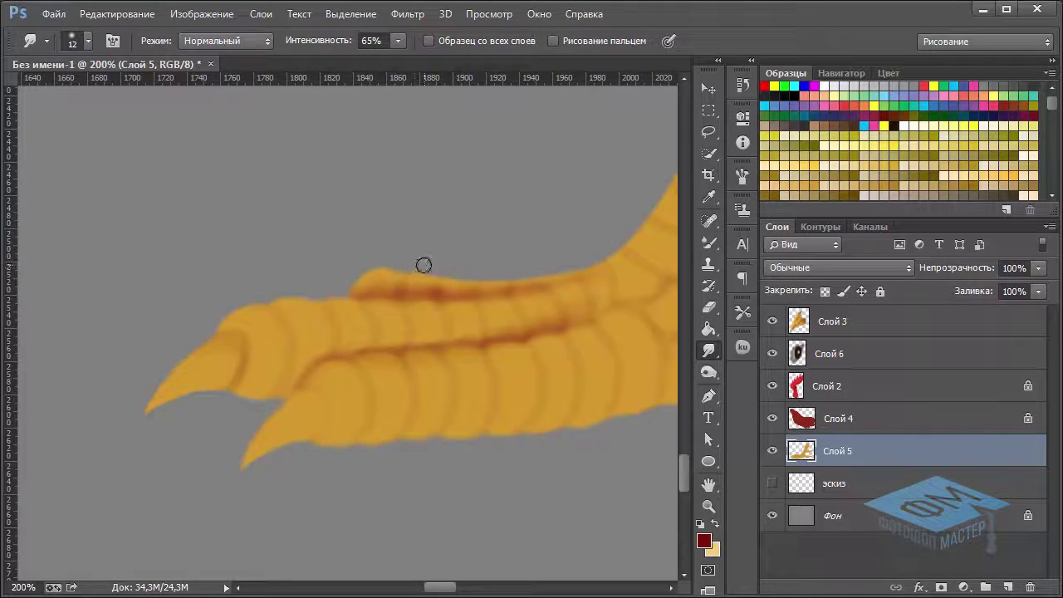
drag(538, 231, 394, 268)
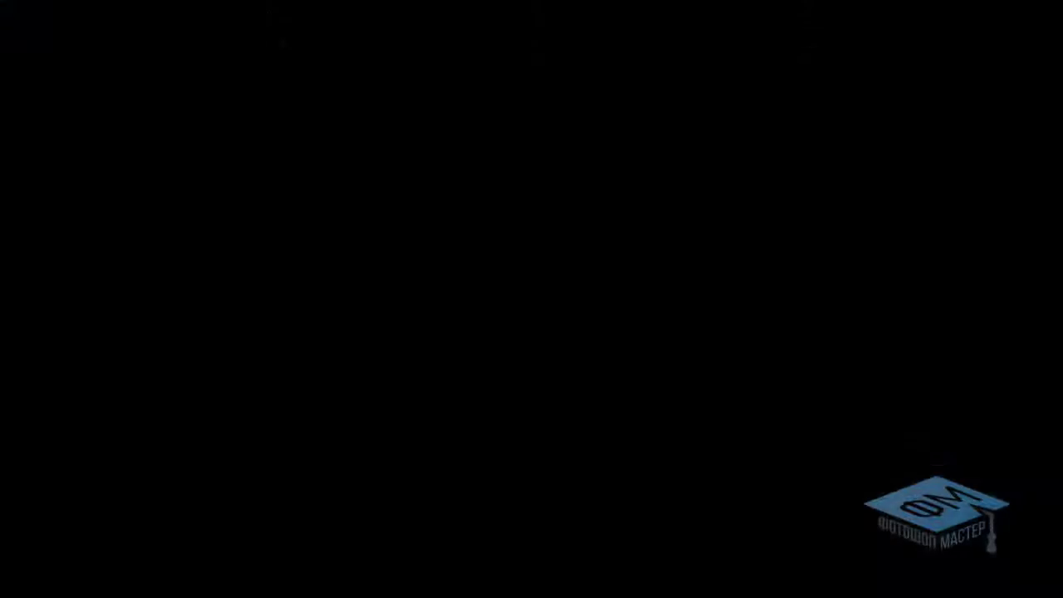
Switch to the regular Brush with a soft 75 px tip at 4% opacity.
key(ctrl+minus)
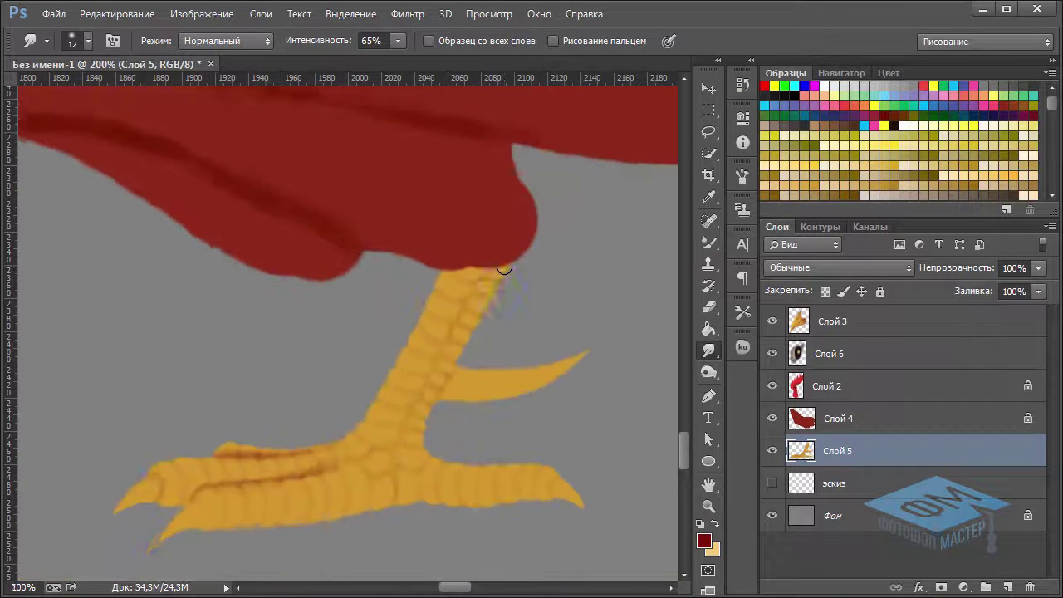
key(ctrl+minus)
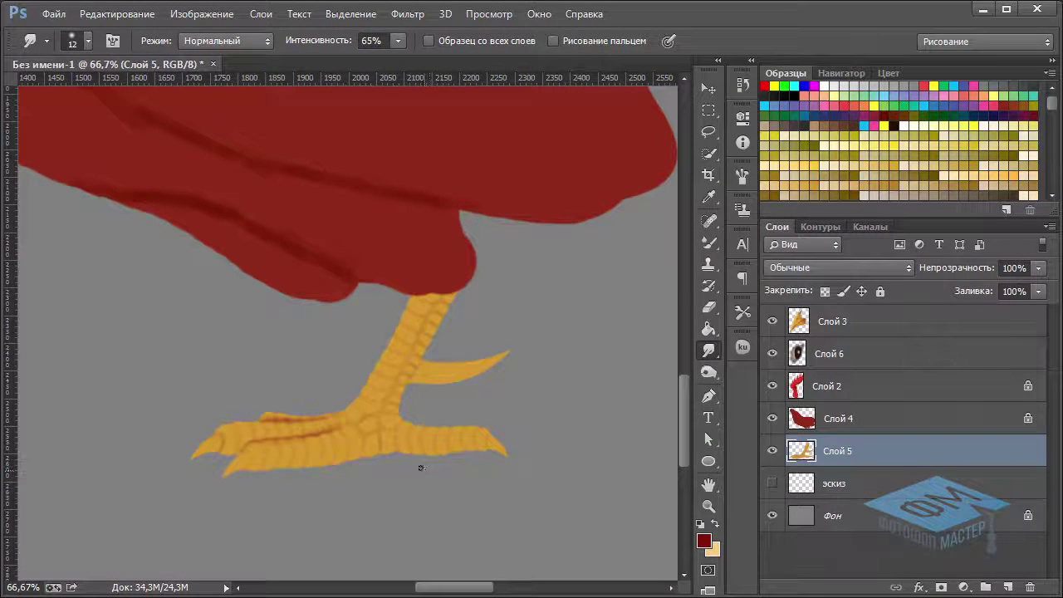
right_click(708, 241)
click(781, 238)
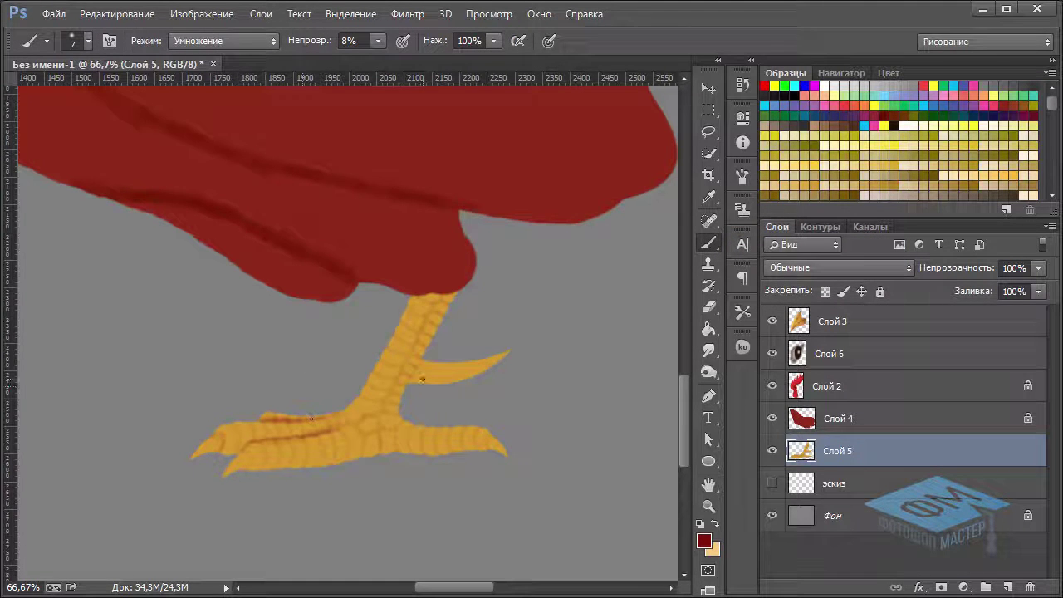
key(ctrl+plus)
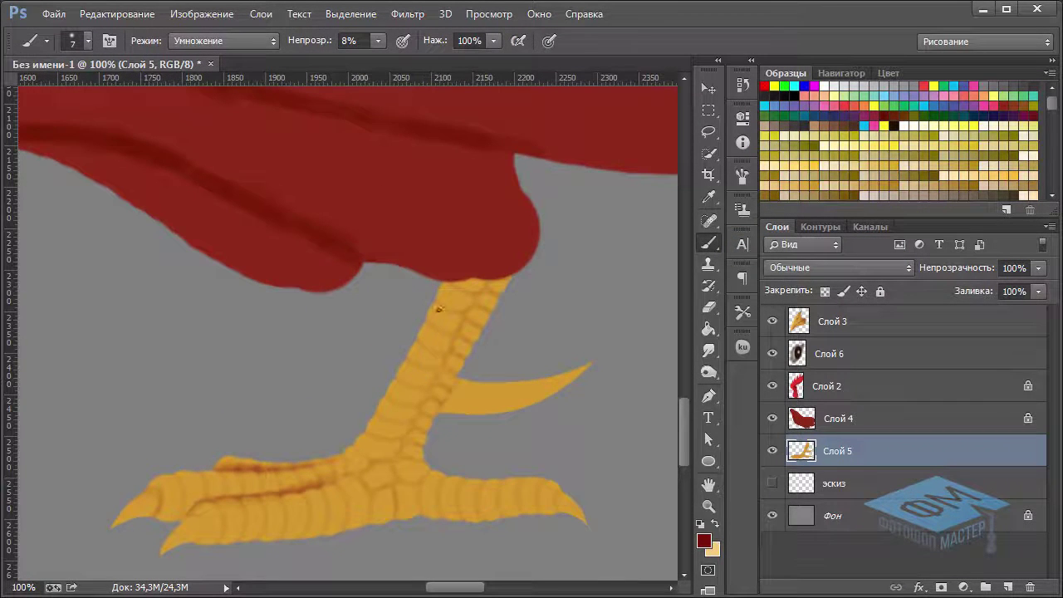
right_click(443, 317)
click(595, 355)
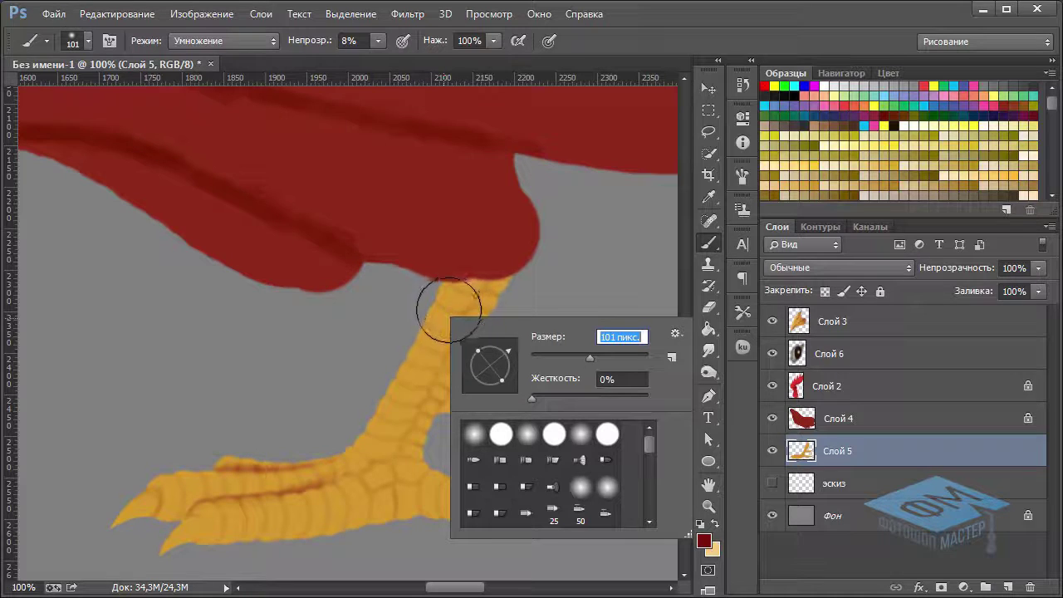
drag(590, 357, 581, 358)
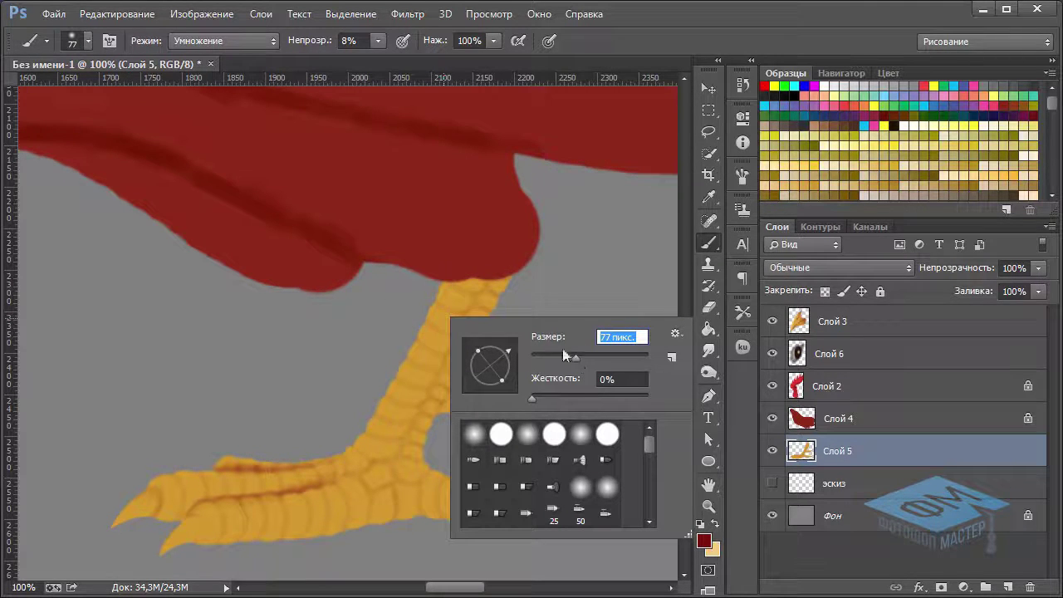
drag(574, 358, 573, 358)
click(378, 40)
drag(377, 58, 375, 61)
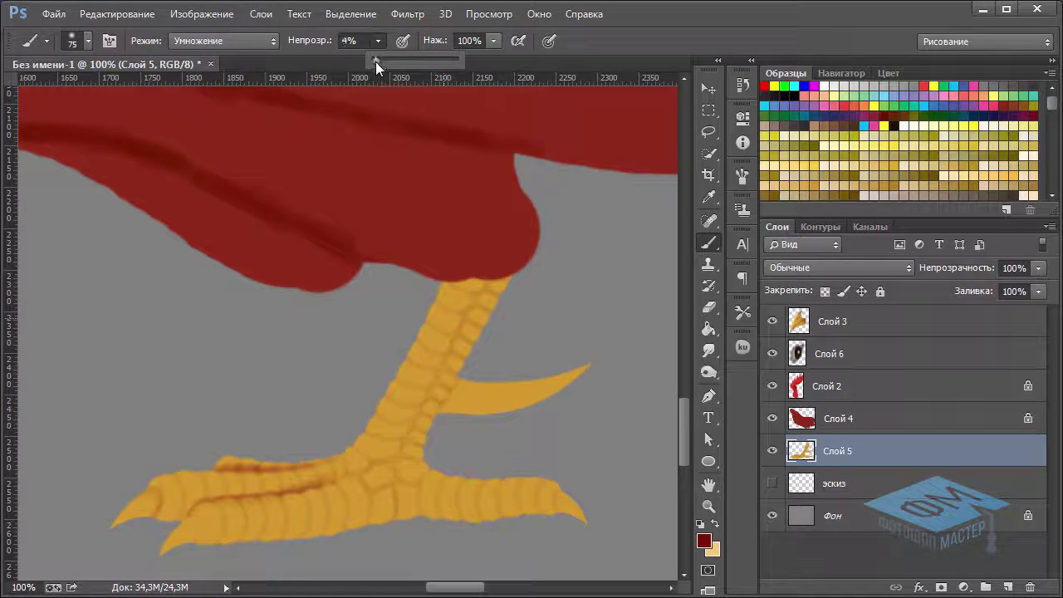
Lock transparent pixels on Слой 5 and shade the leg top darker orange.
click(825, 291)
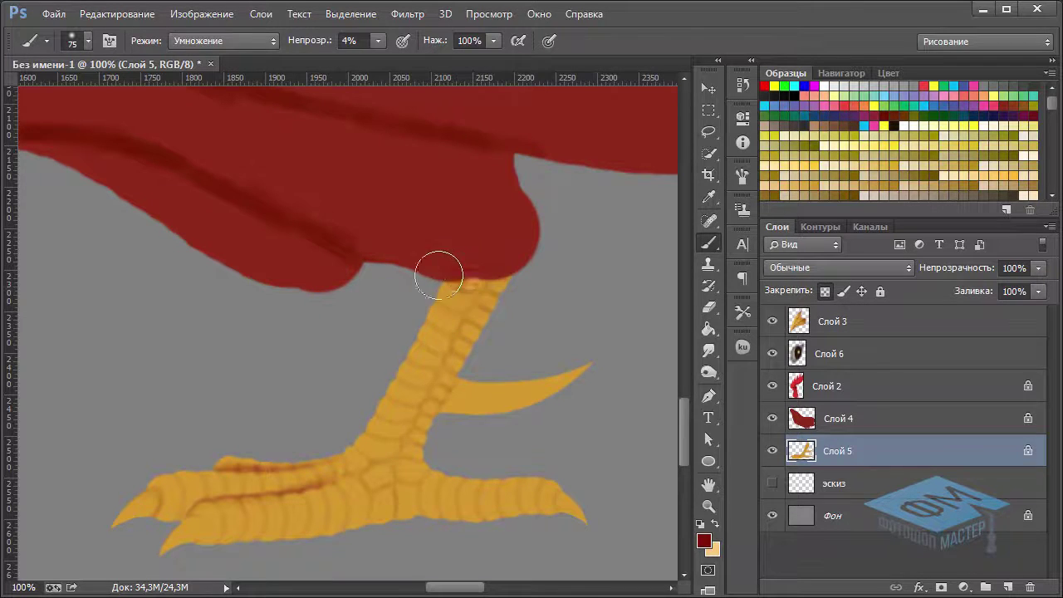
drag(448, 265, 457, 327)
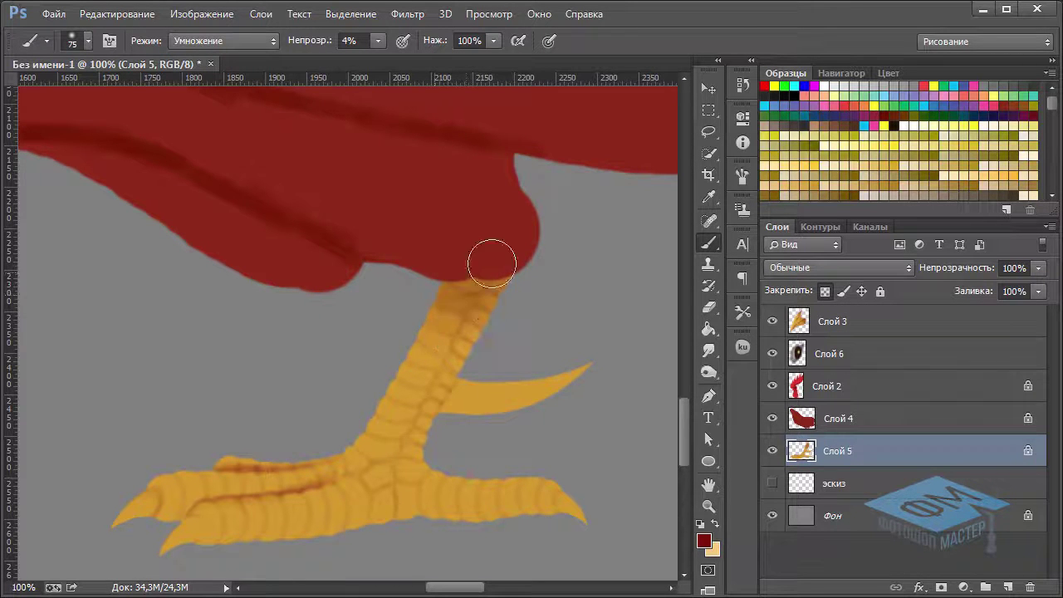
mouse_move(431, 315)
mouse_down()
mouse_move(497, 290)
mouse_move(505, 325)
mouse_move(516, 295)
mouse_up()
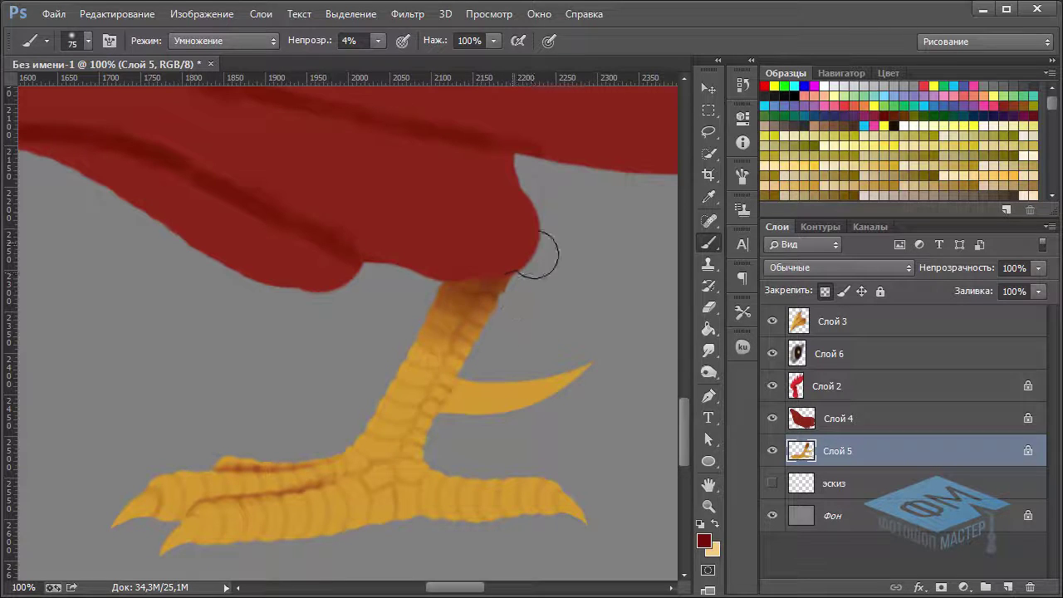
Shrink the brush to 30 px and shade the base of the spur.
right_click(563, 267)
drag(667, 305, 659, 306)
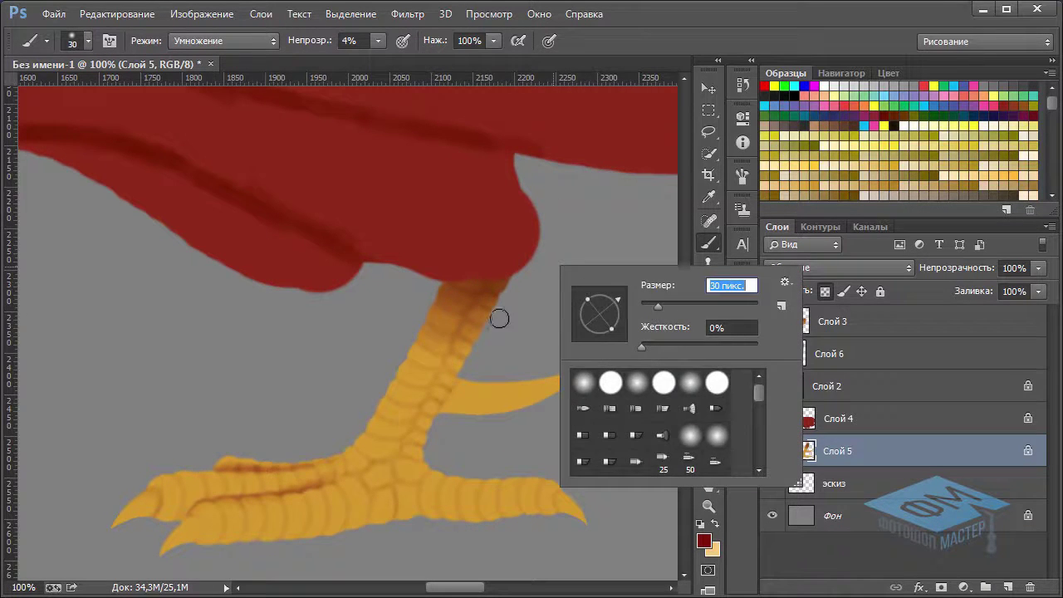
key(Return)
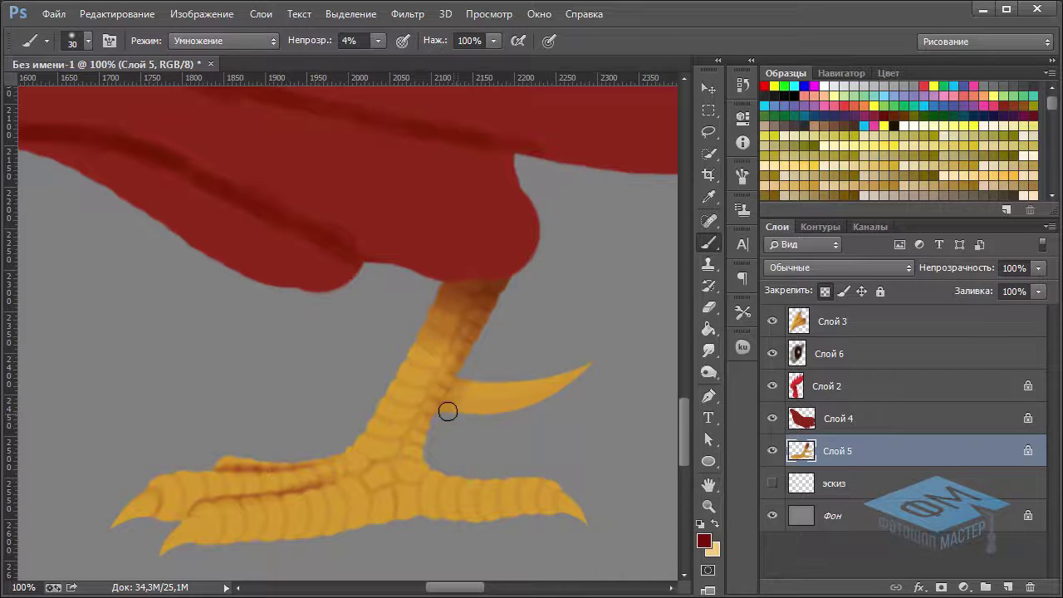
mouse_move(440, 413)
mouse_down()
mouse_move(572, 396)
mouse_move(465, 415)
mouse_up()
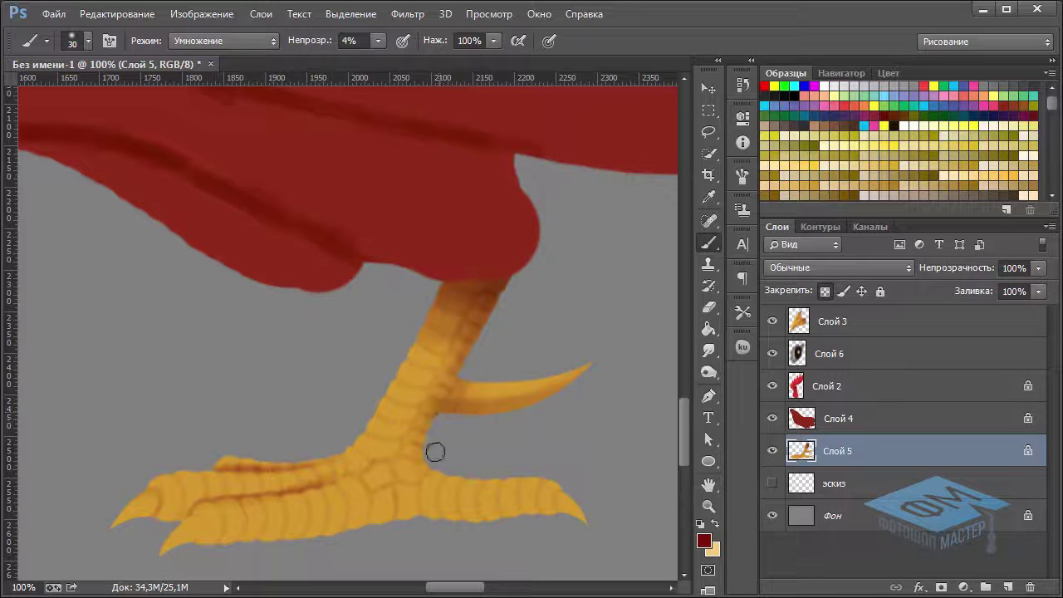
drag(411, 392, 456, 288)
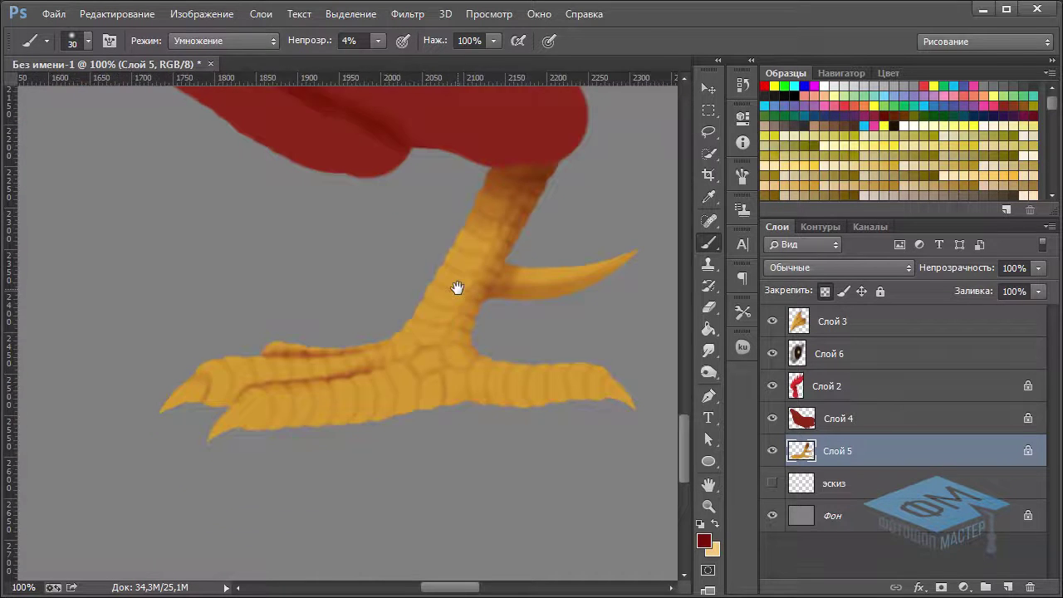
Shade the front and lower toe tips, then shrink the brush to 15 px.
drag(595, 408, 628, 420)
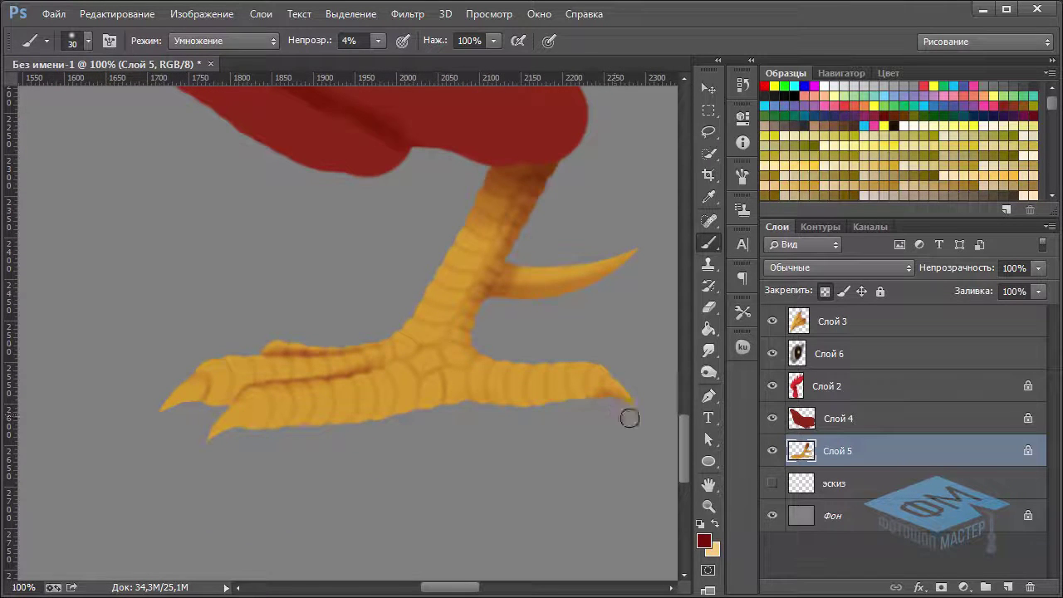
mouse_move(241, 439)
mouse_down()
mouse_move(193, 411)
mouse_move(218, 399)
mouse_up()
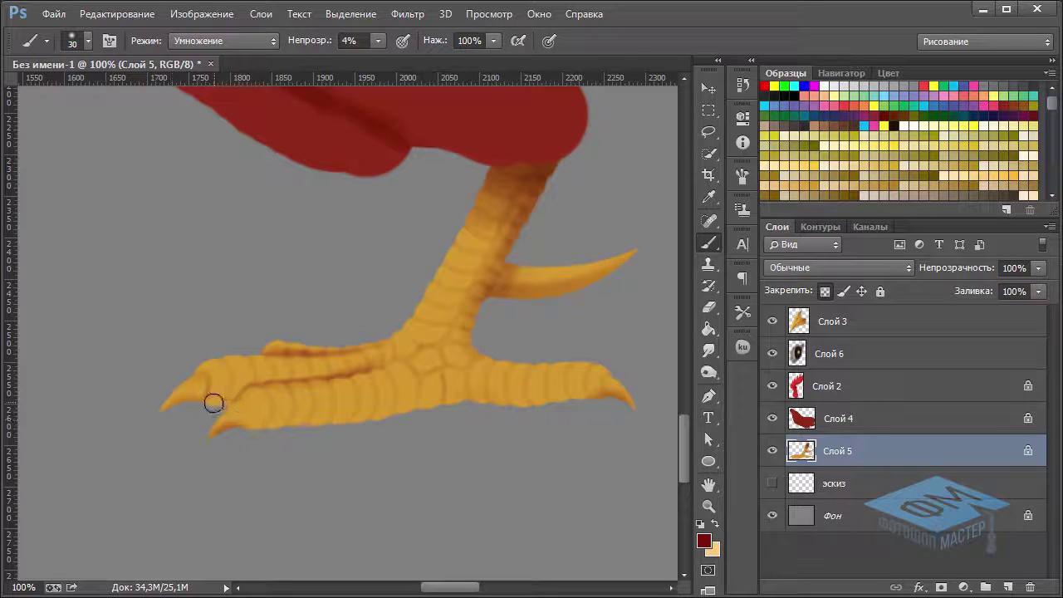
right_click(332, 380)
drag(436, 407, 426, 415)
click(241, 378)
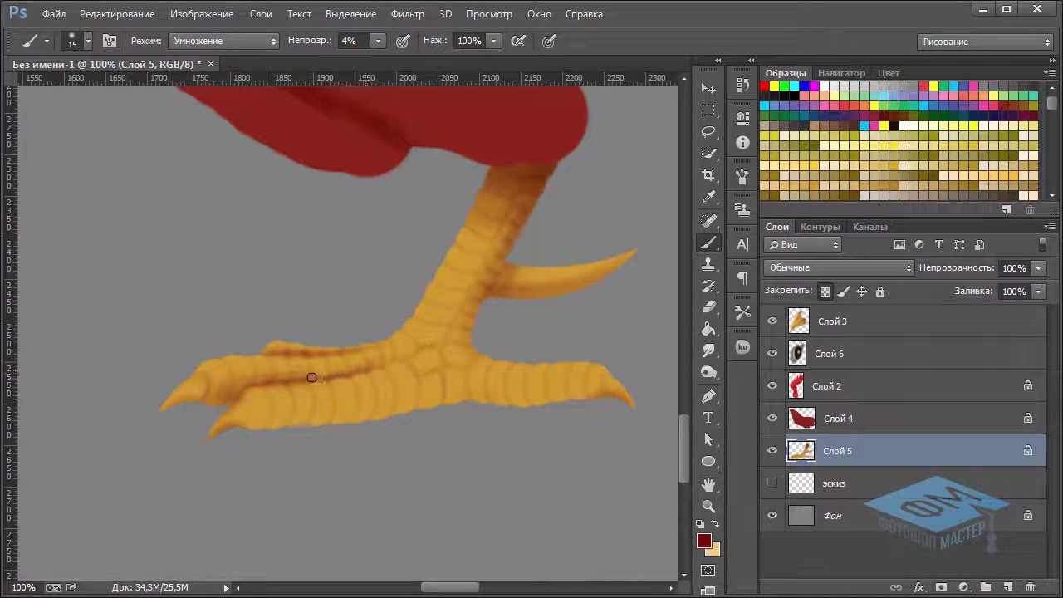
Enlarge the brush to 47 px and shade the toe undersides and toe-leg junction.
right_click(395, 419)
click(515, 424)
click(266, 437)
right_click(367, 414)
drag(469, 423, 482, 423)
click(278, 428)
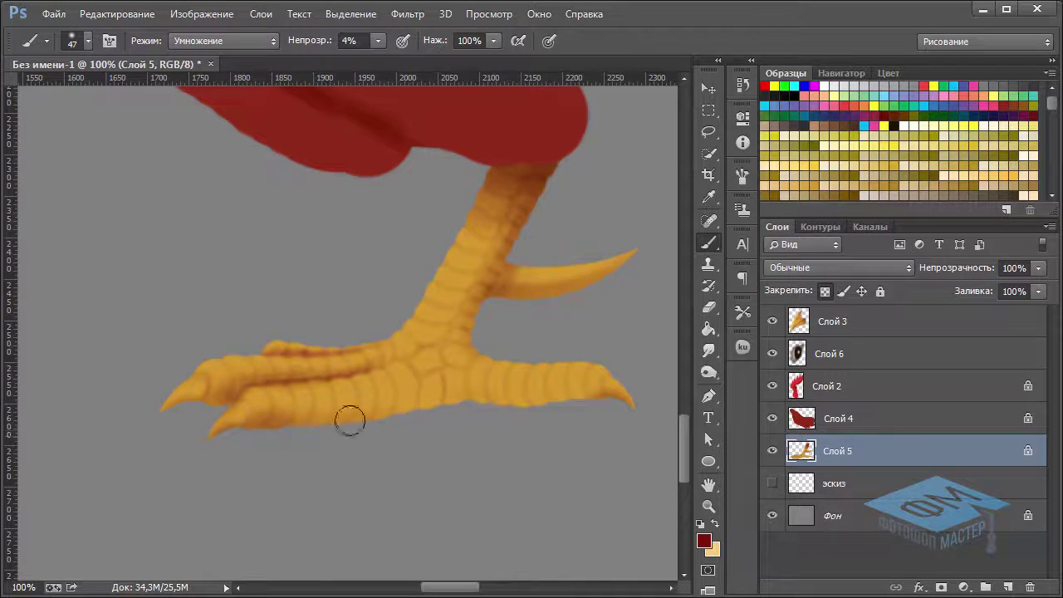
mouse_move(287, 413)
mouse_down()
mouse_move(371, 430)
mouse_move(474, 410)
mouse_move(360, 437)
mouse_move(439, 403)
mouse_move(473, 402)
mouse_move(459, 415)
mouse_move(590, 413)
mouse_move(426, 420)
mouse_move(487, 410)
mouse_move(533, 421)
mouse_move(422, 417)
mouse_move(509, 420)
mouse_move(258, 436)
mouse_move(266, 443)
mouse_move(256, 437)
mouse_move(574, 415)
mouse_move(194, 427)
mouse_move(214, 391)
mouse_move(330, 371)
mouse_move(240, 385)
mouse_up()
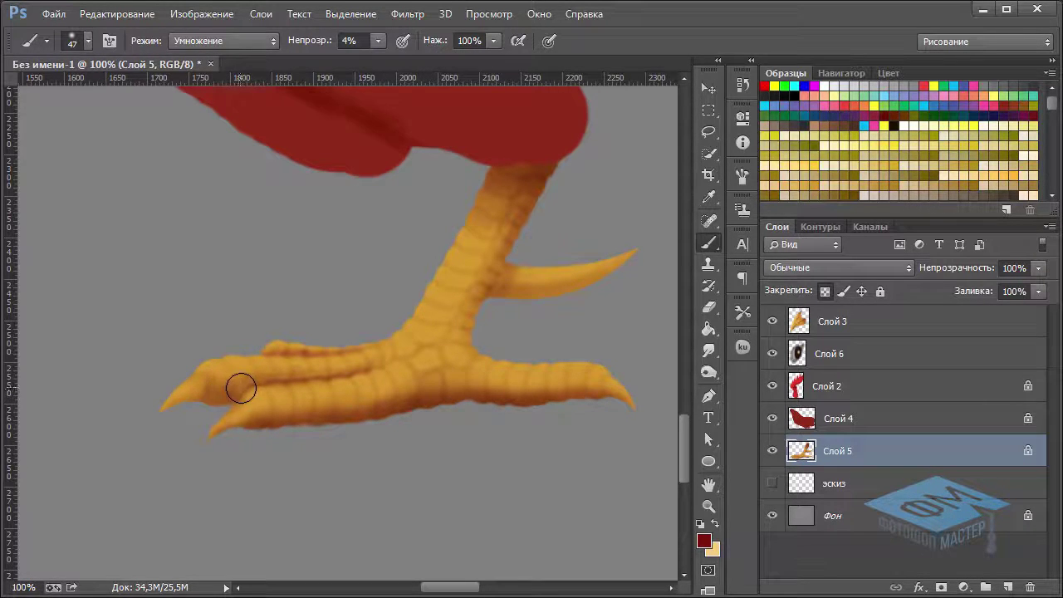
drag(484, 326, 486, 301)
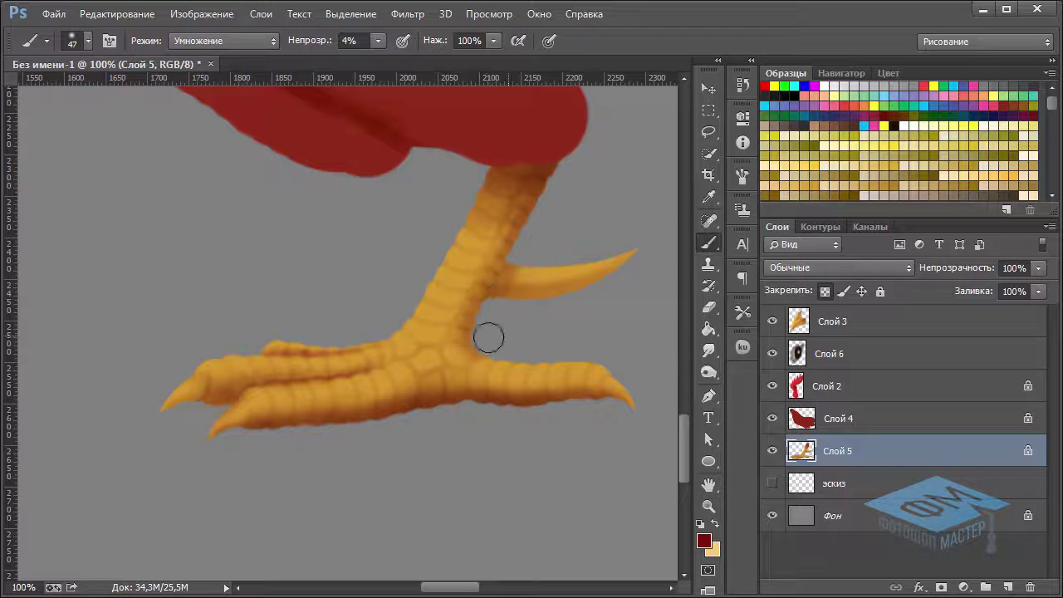
right_click(710, 237)
click(751, 287)
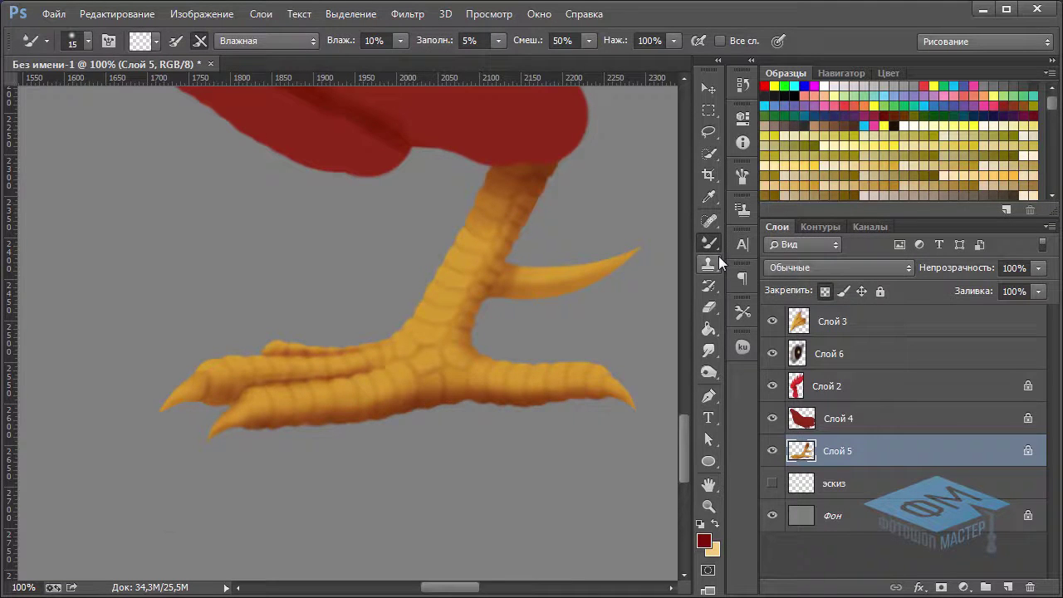
Zoom to 200% on the leg and set the Mixer Brush to 21 px.
key(ctrl+plus)
scroll(461, 328, right, 5)
scroll(453, 317, up, 5)
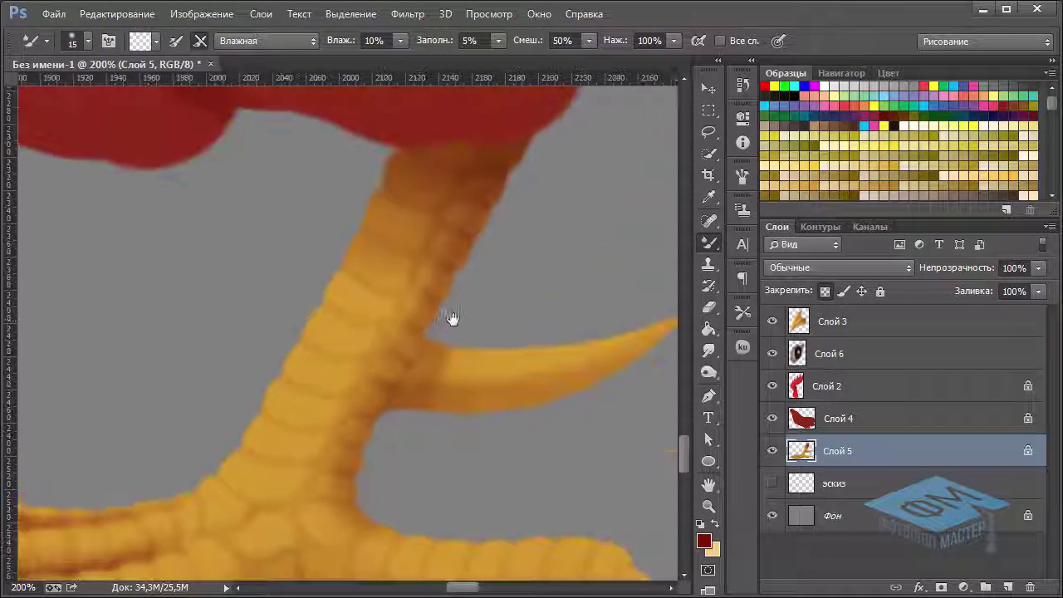
right_click(488, 343)
text(21)
key(Return)
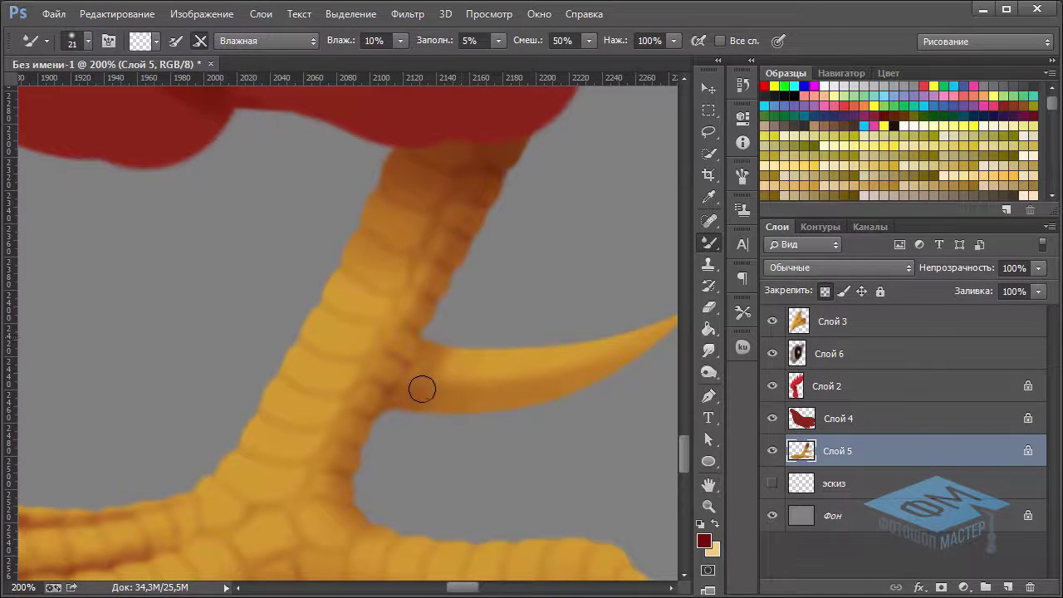
Blend the spur junction, upper leg scales and the crease between the toes.
mouse_move(427, 385)
mouse_down()
mouse_move(413, 384)
mouse_move(436, 367)
mouse_move(440, 387)
mouse_move(426, 384)
mouse_move(460, 370)
mouse_move(528, 394)
mouse_move(515, 387)
mouse_move(457, 415)
mouse_move(565, 400)
mouse_up()
mouse_move(437, 299)
mouse_down()
mouse_move(426, 277)
mouse_move(410, 306)
mouse_move(439, 243)
mouse_up()
scroll(438, 249, down, 5)
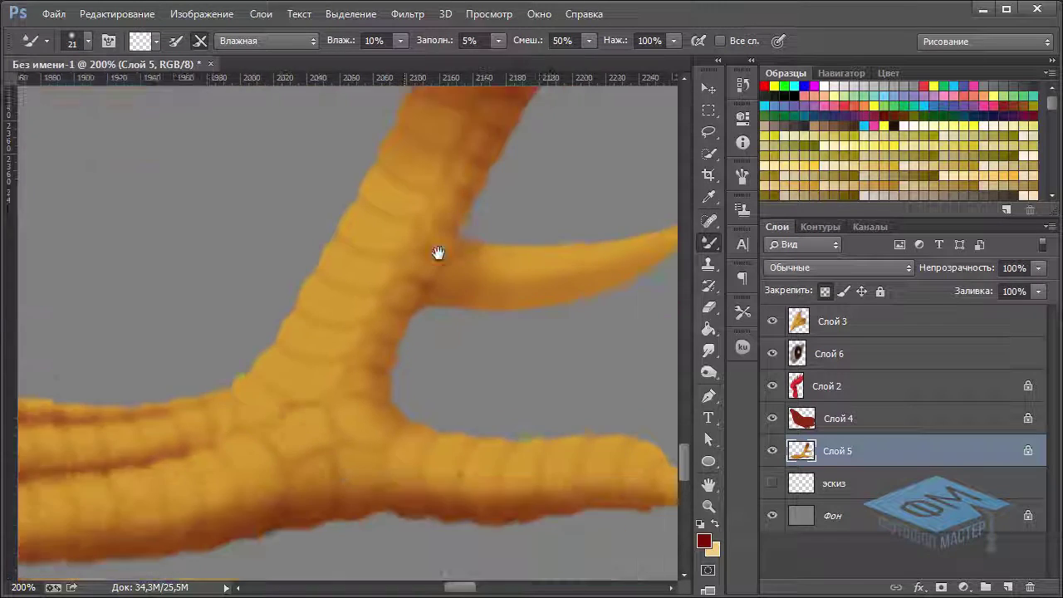
scroll(280, 348, left, 2)
scroll(489, 337, down, 1)
scroll(325, 373, left, 5)
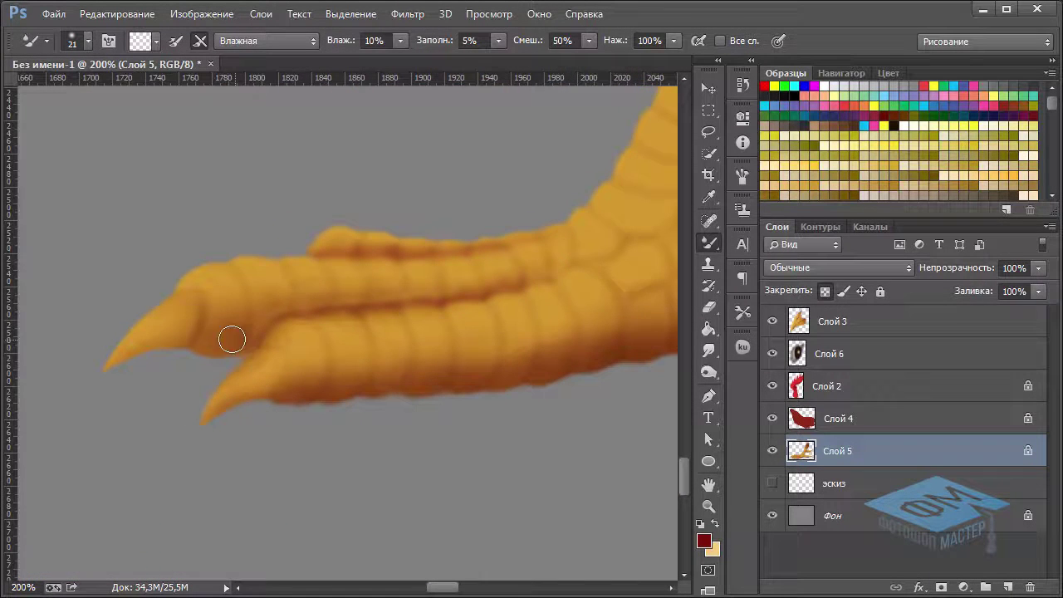
mouse_move(248, 314)
mouse_down()
mouse_move(275, 290)
mouse_move(474, 285)
mouse_up()
Zoom out to the whole foot and make light yellow the foreground colour.
key(ctrl+minus)
key(ctrl+minus)
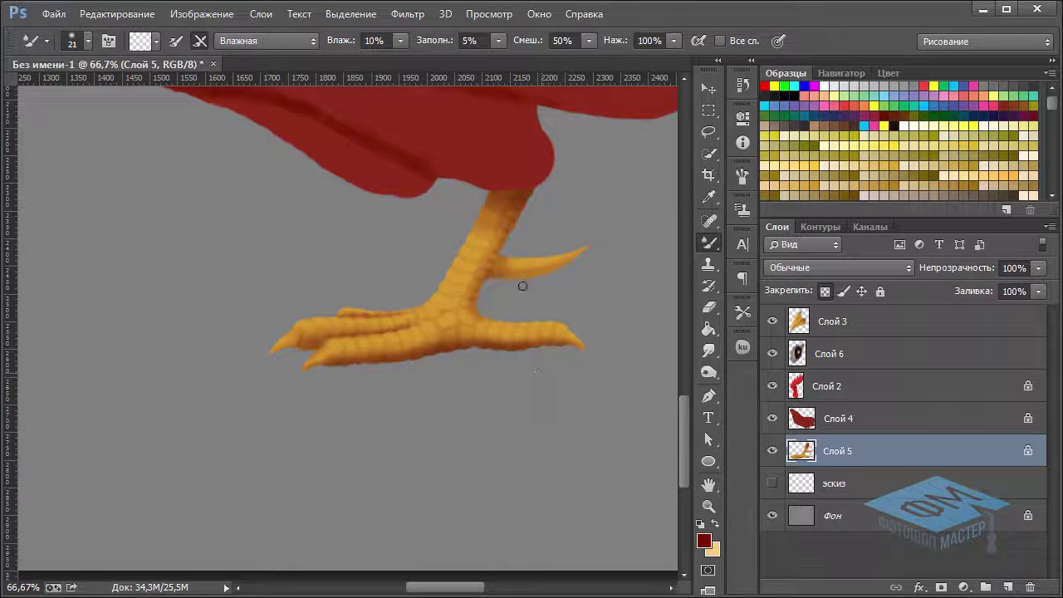
click(714, 524)
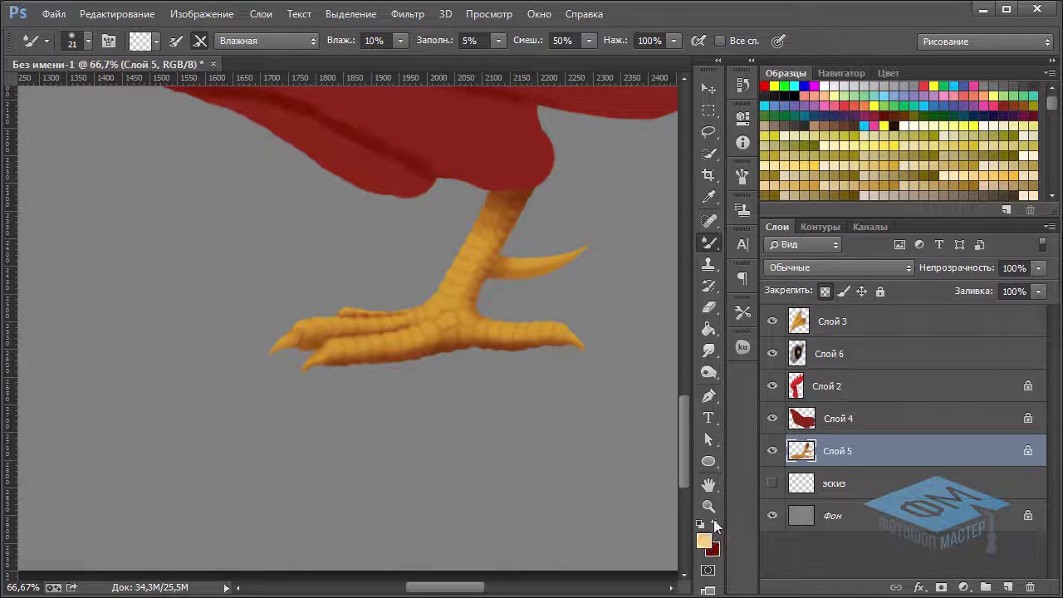
right_click(711, 240)
Switch back to the regular Brush with a small tip.
click(740, 243)
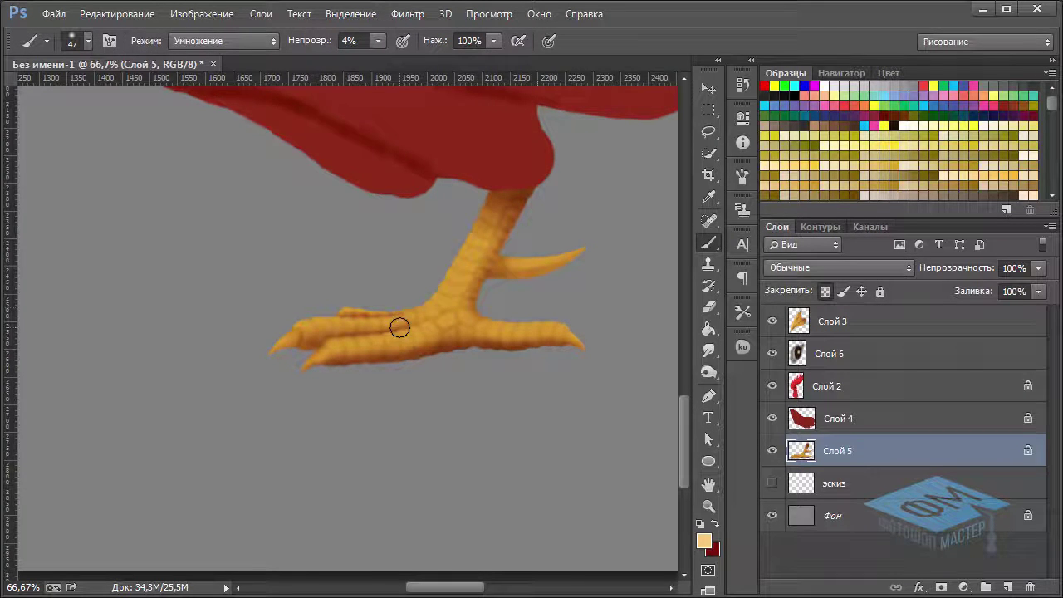
scroll(399, 327, up, 1)
scroll(399, 327, up, 1)
right_click(410, 287)
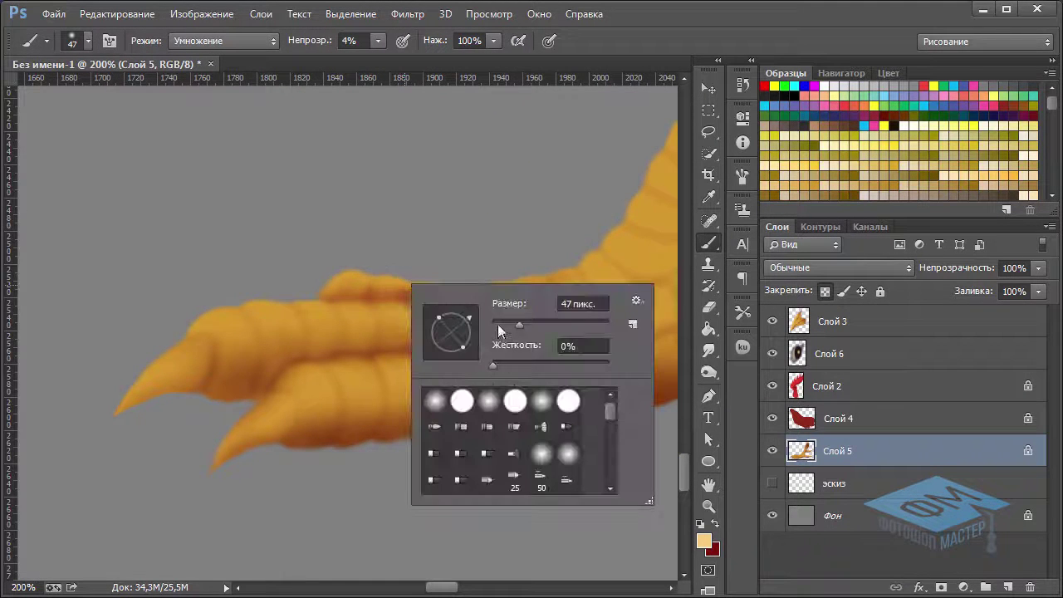
drag(518, 324, 491, 329)
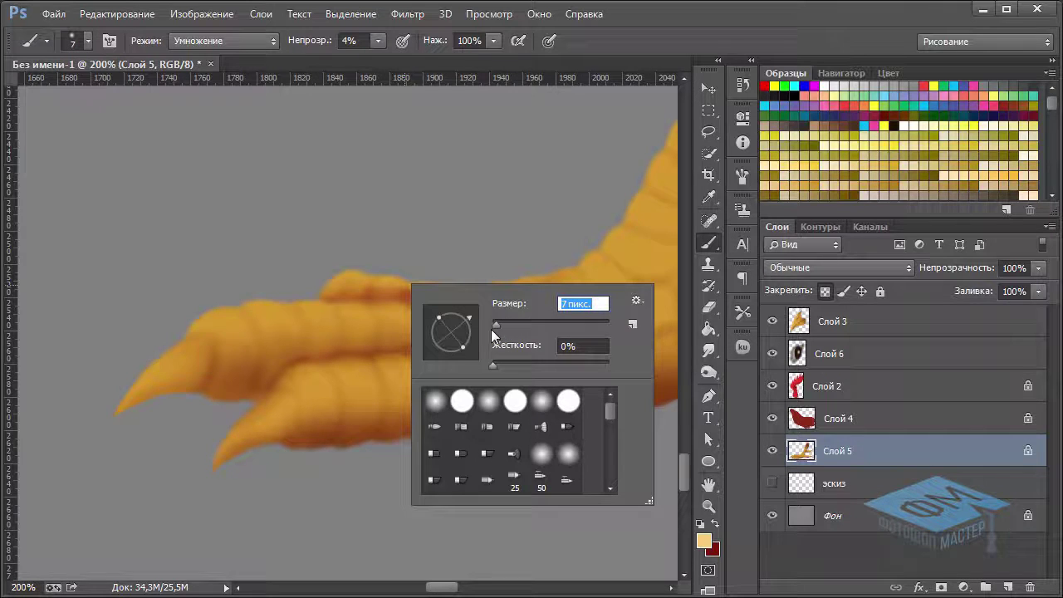
click(172, 362)
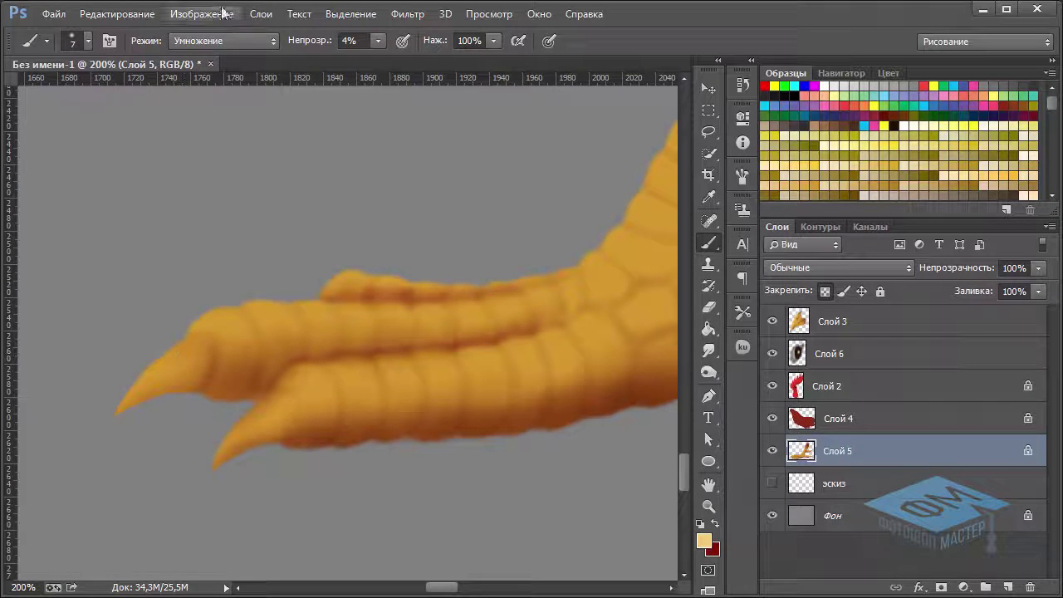
Set the brush to Normal blend mode at 8% opacity.
click(207, 39)
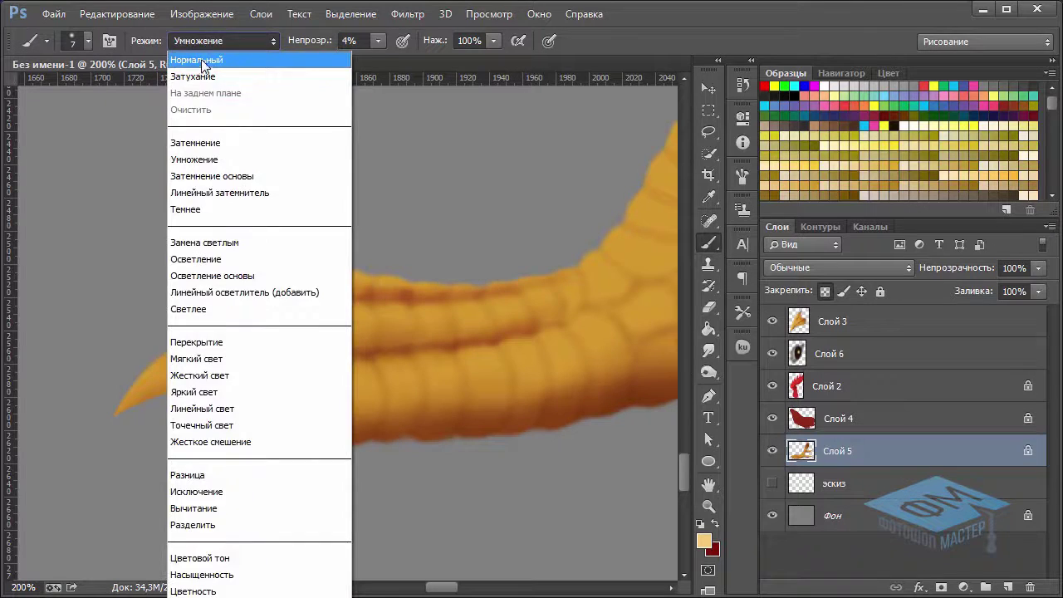
click(200, 60)
click(378, 40)
drag(383, 59, 382, 63)
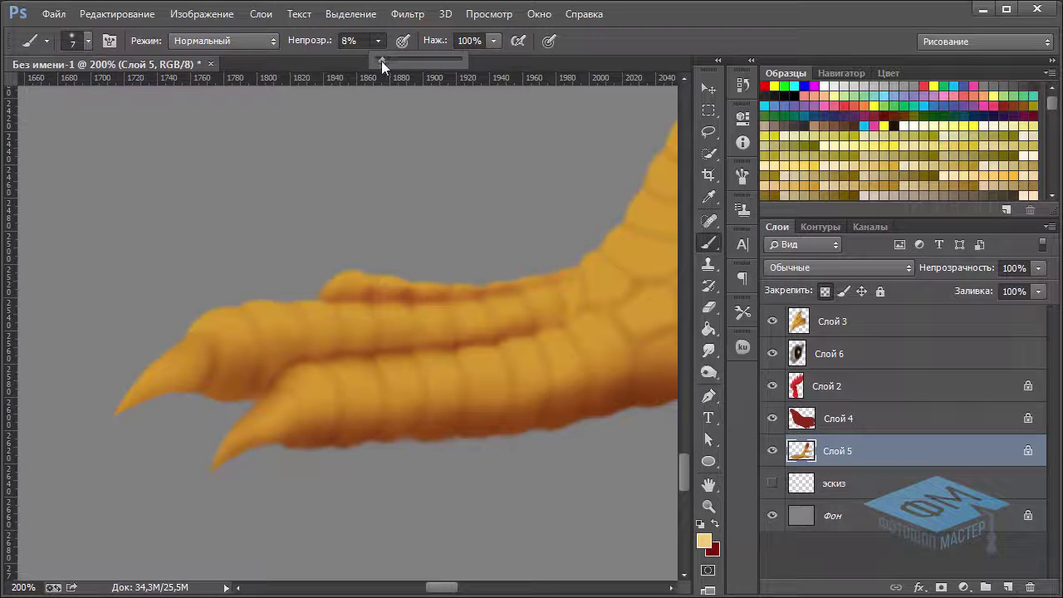
click(166, 372)
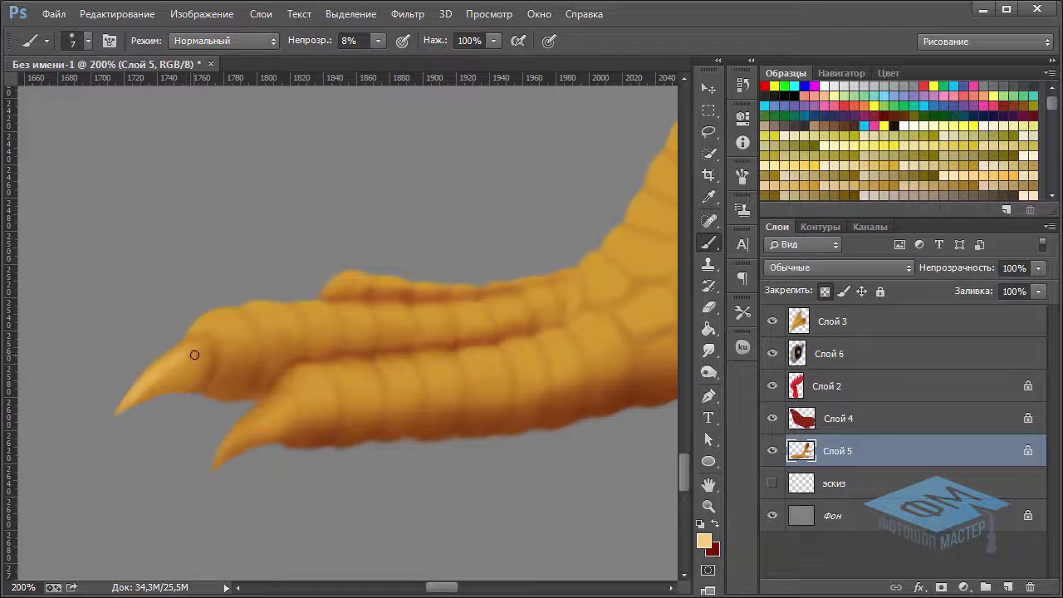
Paint pale highlights along the lower claw and the claw tip.
drag(277, 399, 215, 466)
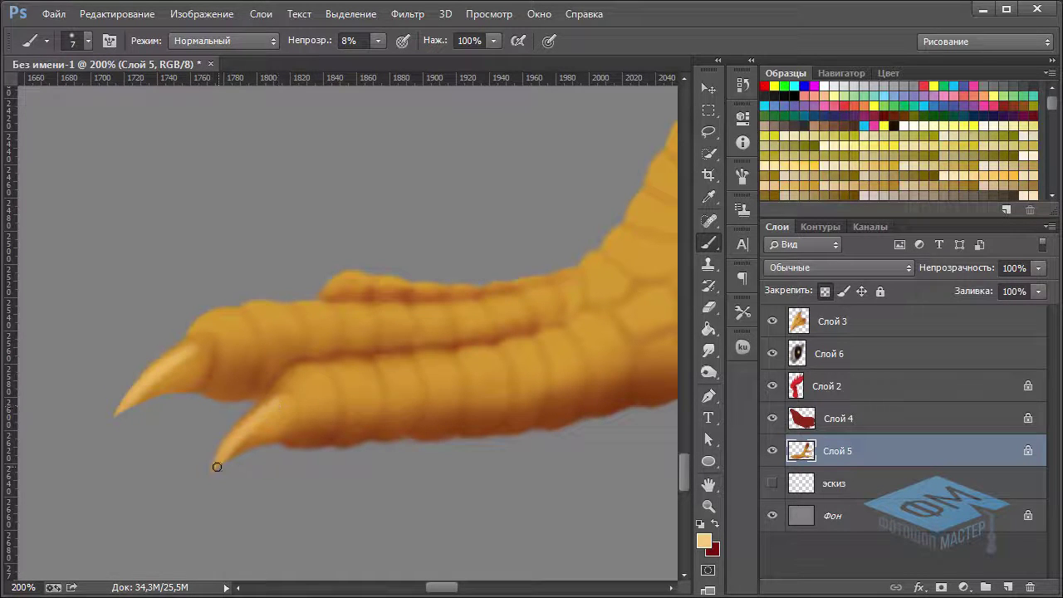
scroll(287, 384, right, 5)
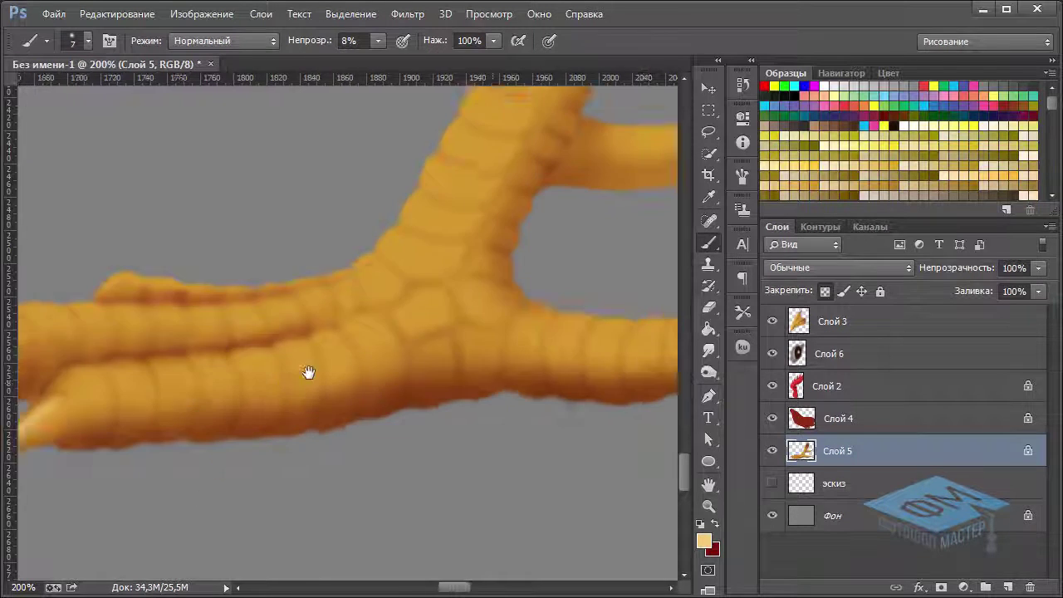
scroll(496, 384, right, 5)
drag(522, 370, 561, 402)
mouse_move(180, 380)
mouse_down()
mouse_move(399, 379)
mouse_move(375, 396)
mouse_move(405, 410)
mouse_up()
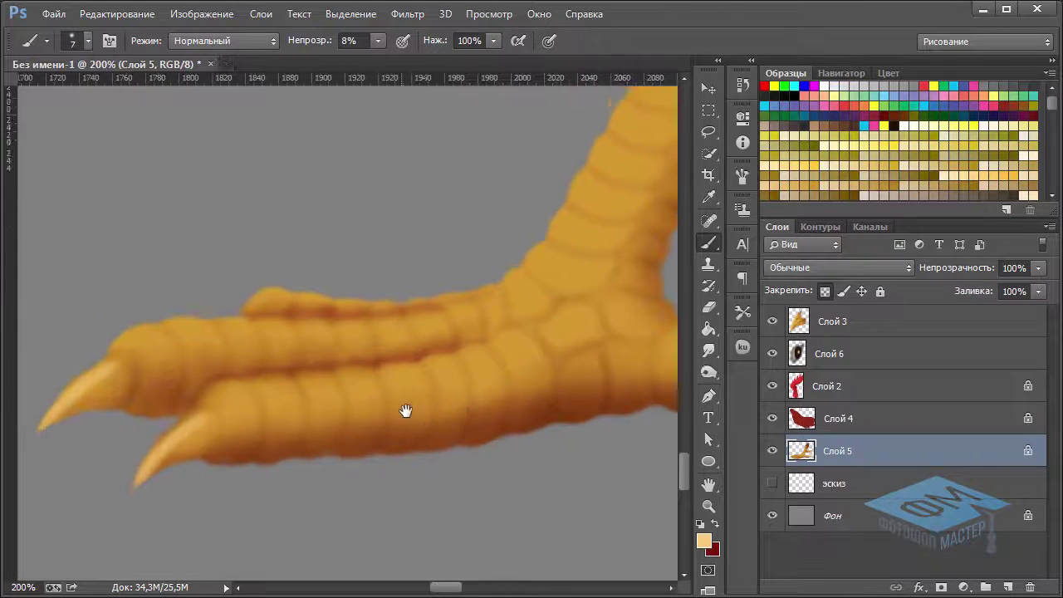
right_click(398, 312)
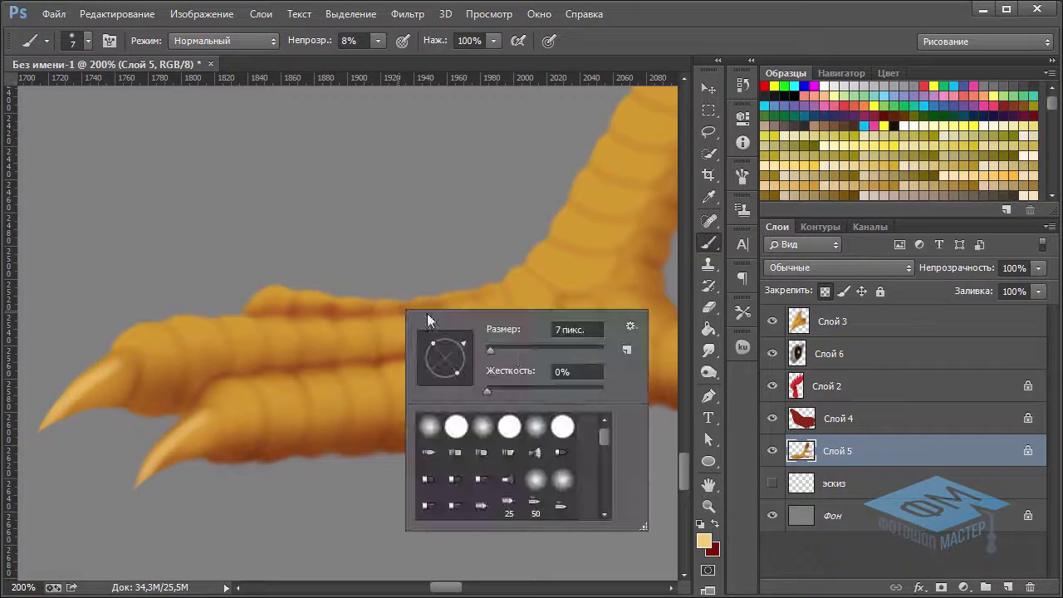
Set the brush to 18 px at 4% opacity.
click(501, 348)
drag(501, 350, 496, 349)
click(378, 41)
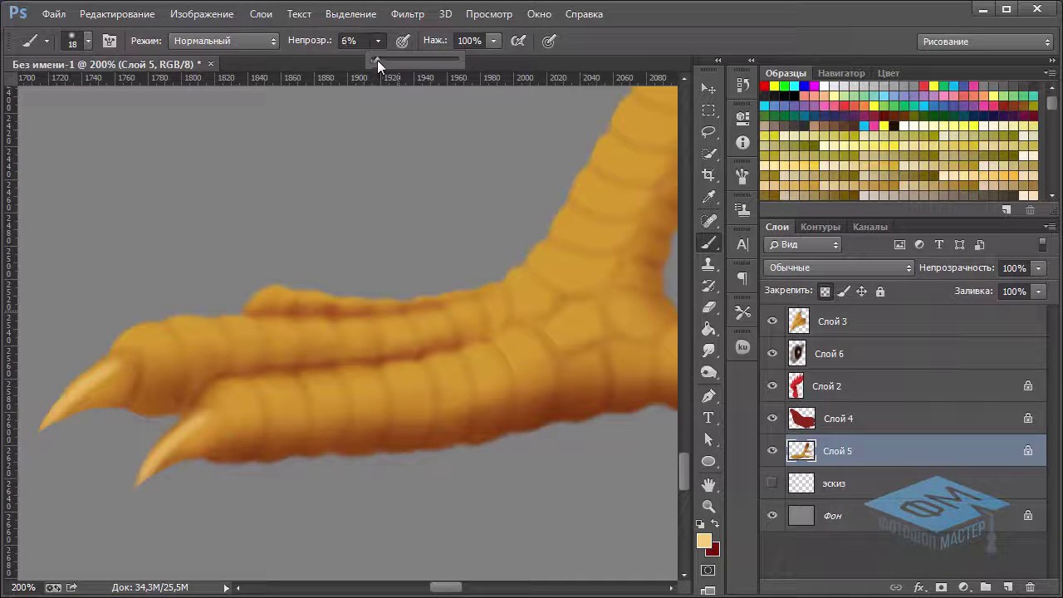
click(155, 343)
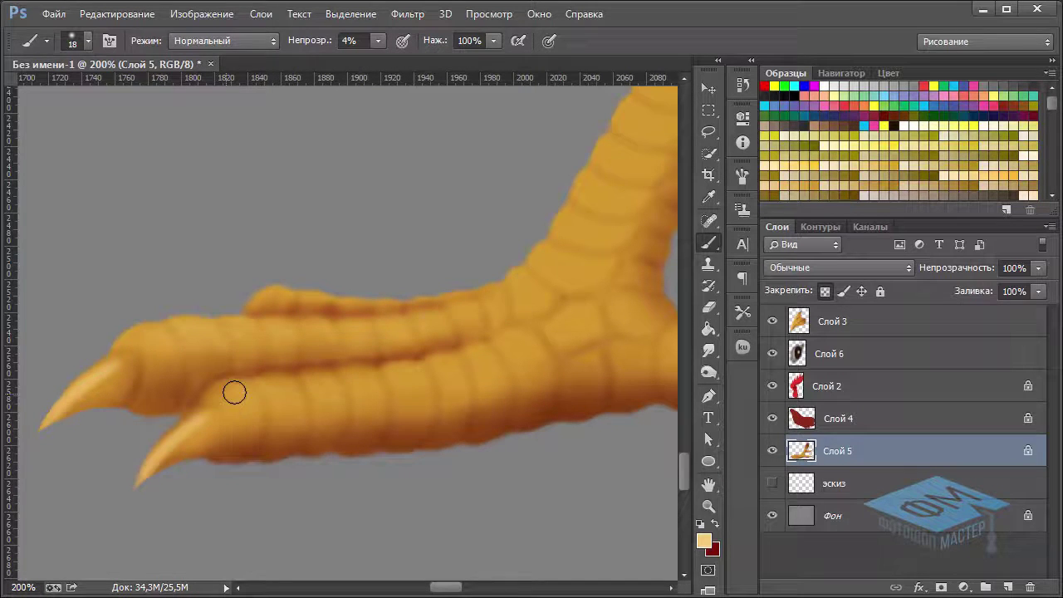
Faintly shade along the lower and upper toes, then shrink the brush to 4 px.
drag(234, 403, 282, 386)
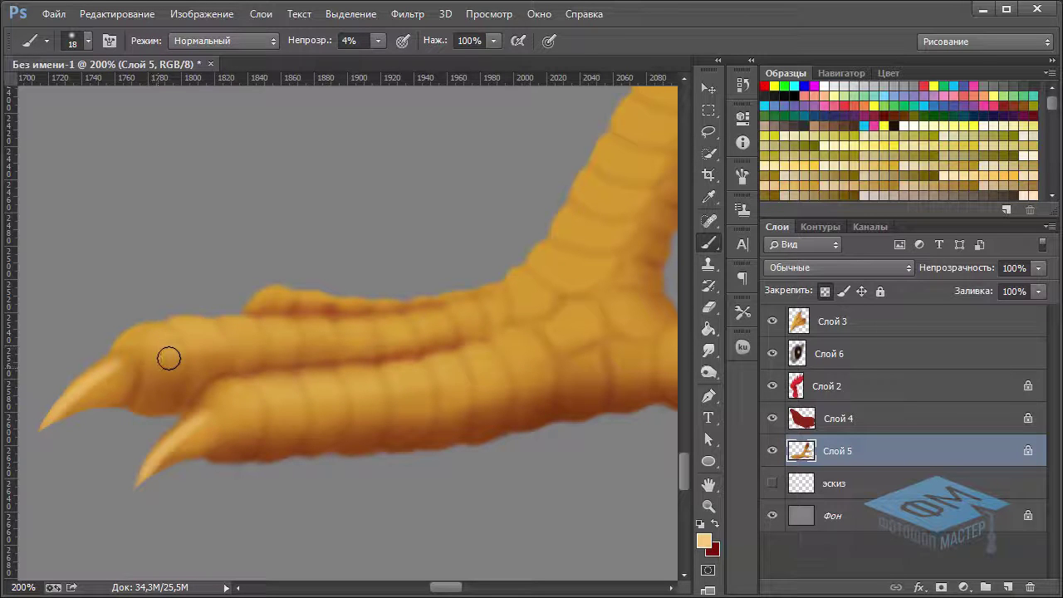
scroll(448, 340, right, 5)
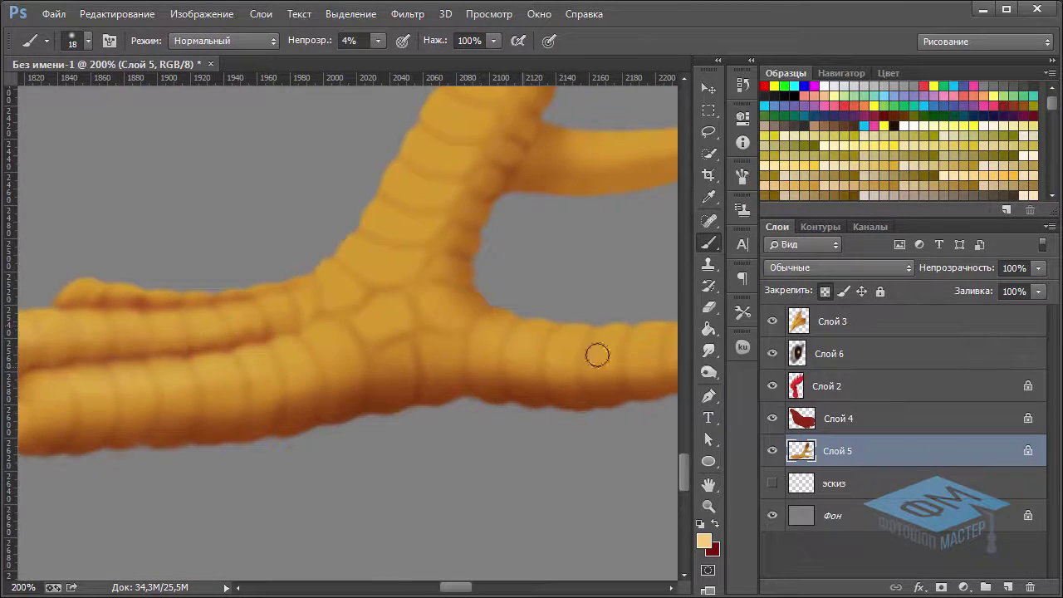
drag(595, 353, 474, 349)
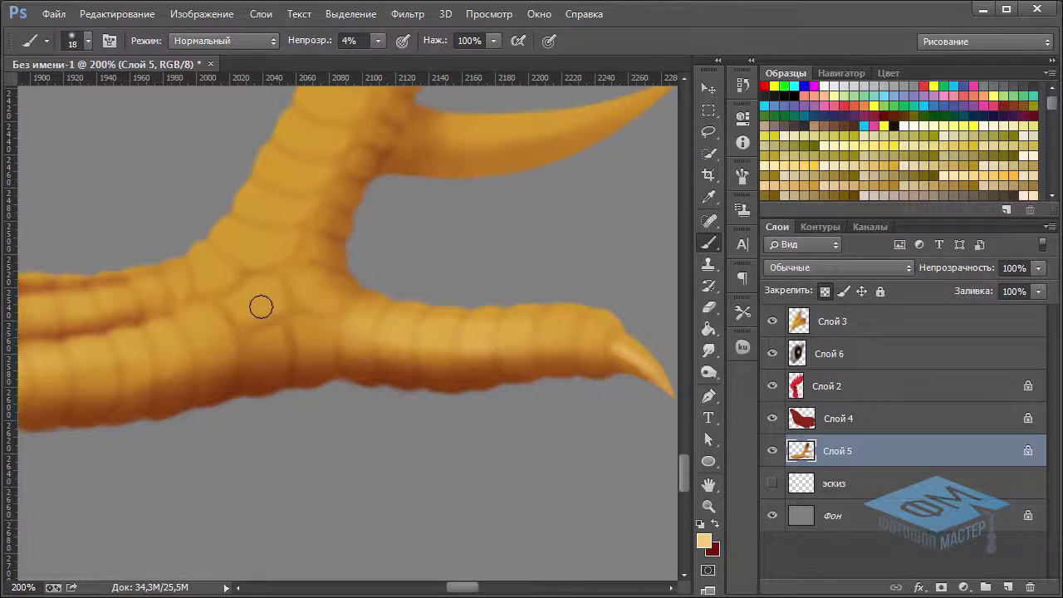
scroll(268, 390, up, 4)
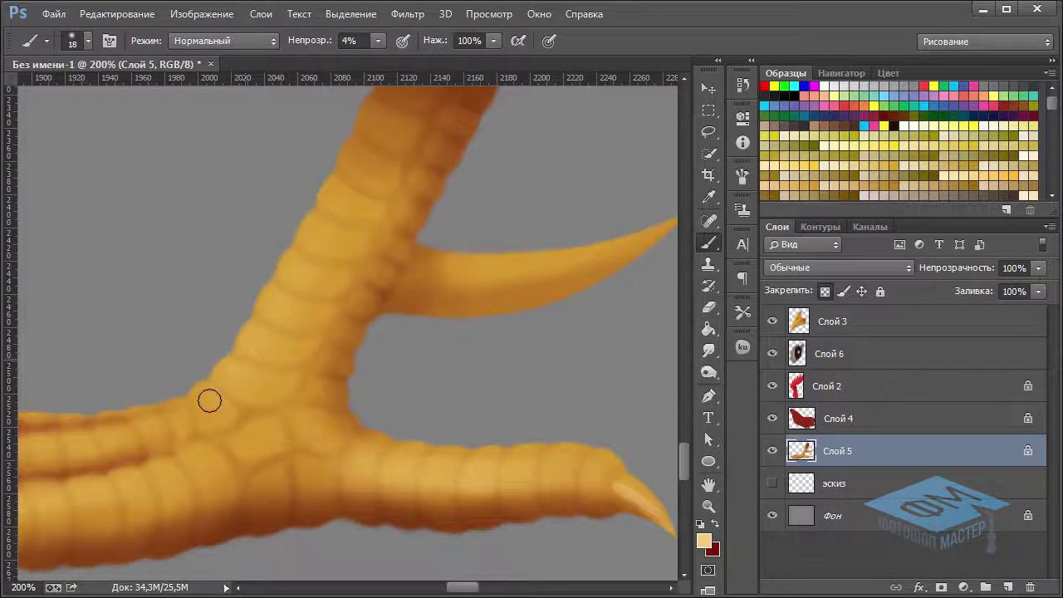
drag(253, 341, 321, 211)
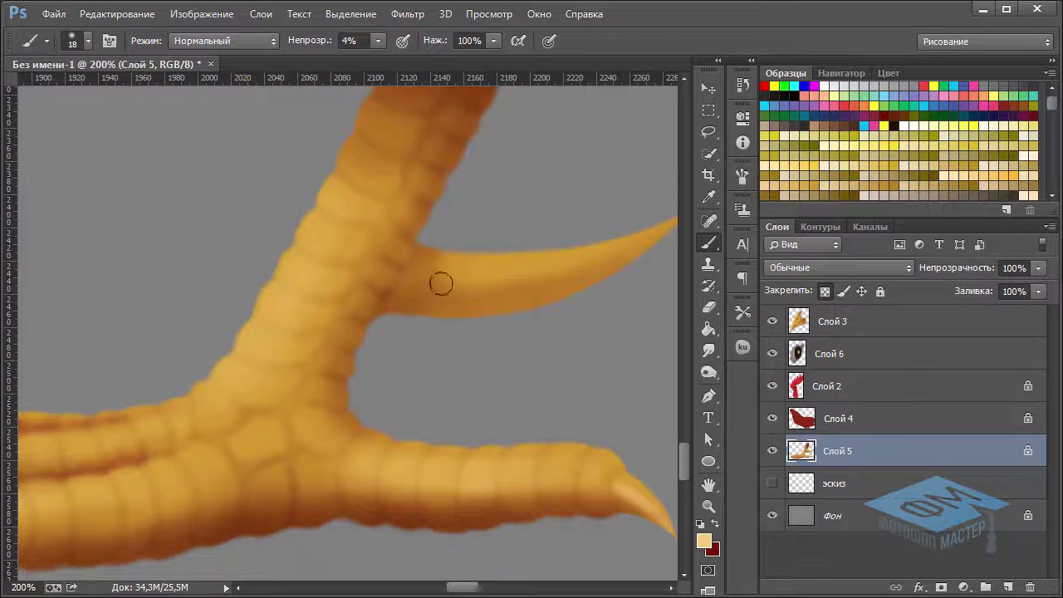
right_click(364, 246)
drag(454, 284, 445, 284)
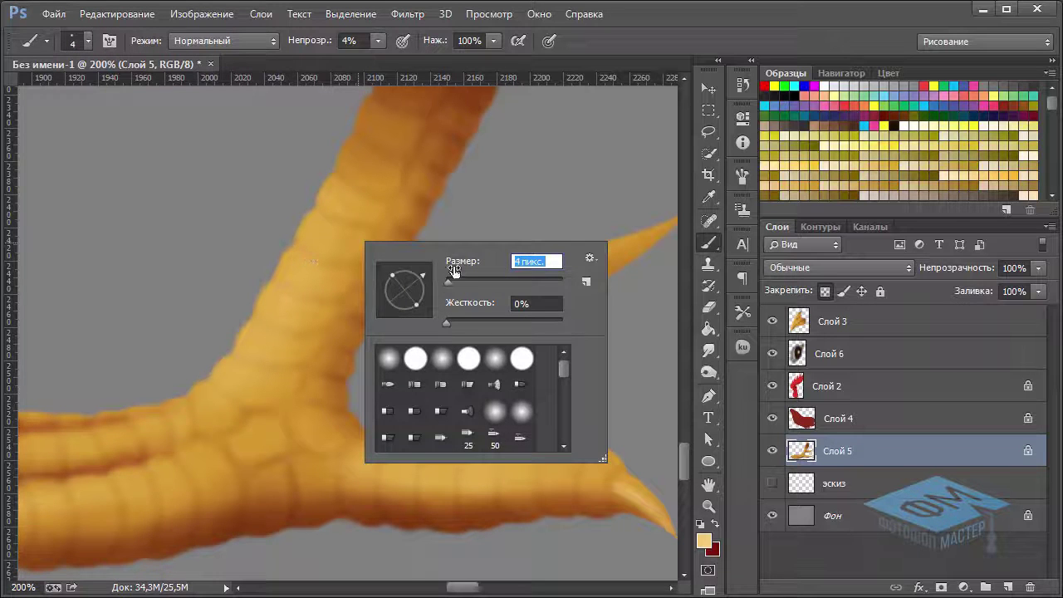
At 300% zoom, add faint pale-yellow strokes along the front toe and claws.
key(Return)
key(ctrl+plus)
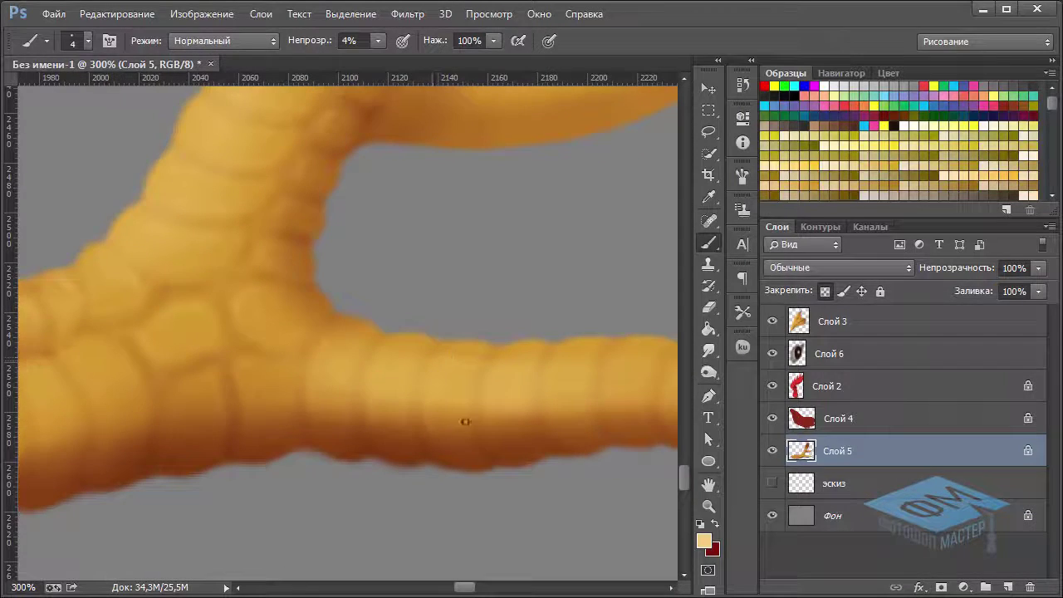
drag(552, 382, 385, 358)
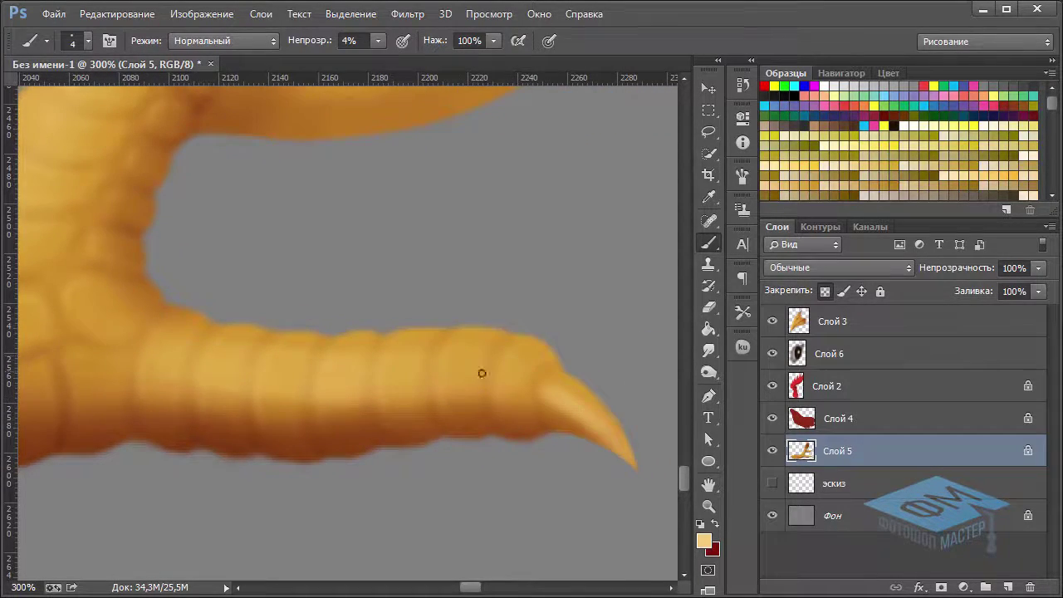
drag(191, 388, 224, 403)
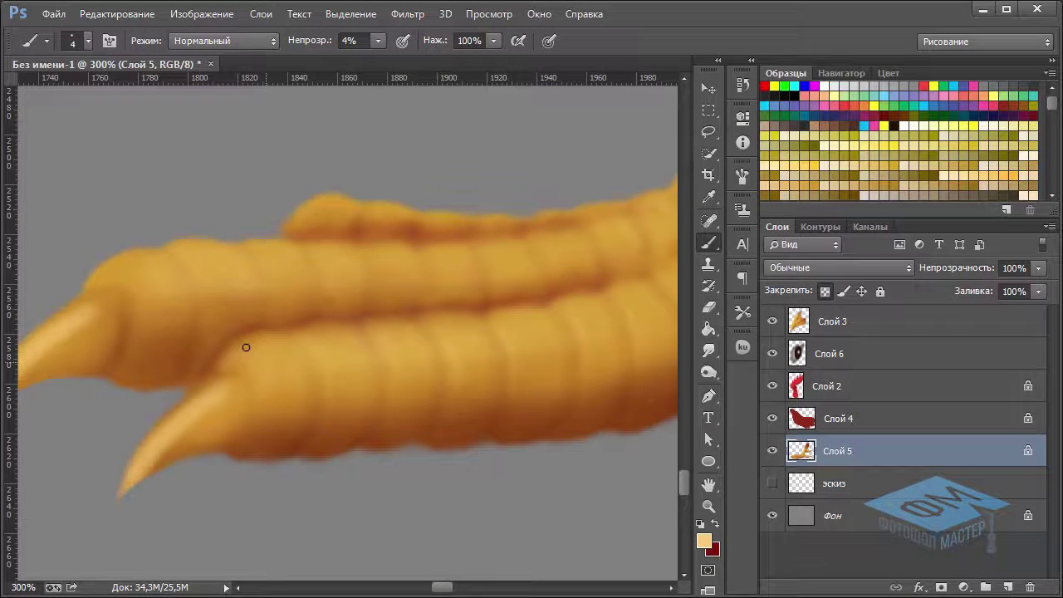
drag(263, 383, 263, 418)
drag(218, 357, 253, 369)
mouse_move(138, 296)
mouse_down()
mouse_move(125, 308)
mouse_move(109, 273)
mouse_move(133, 290)
mouse_move(209, 273)
mouse_up()
drag(129, 281, 137, 299)
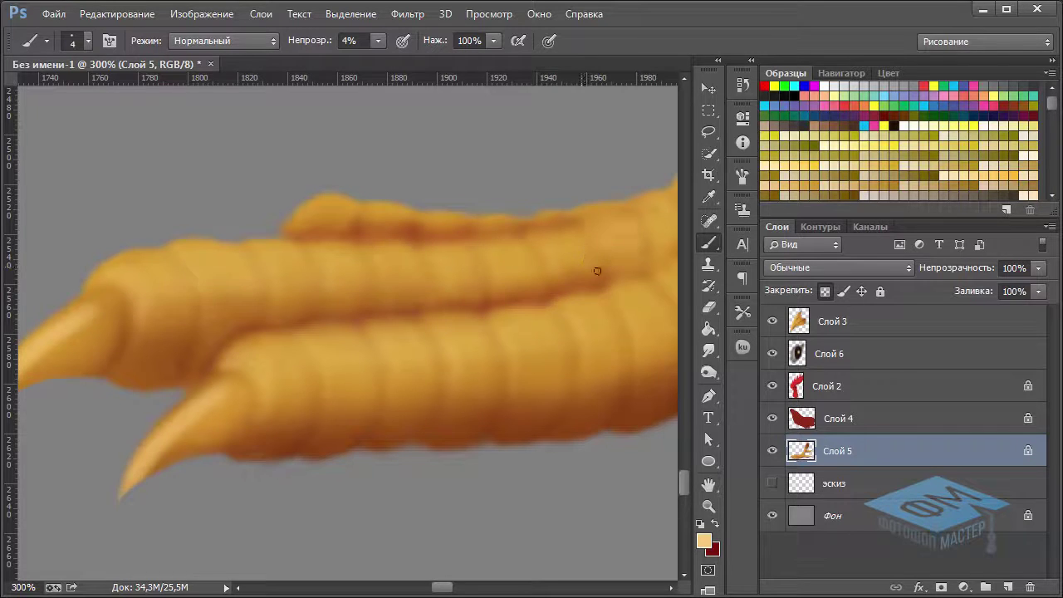
key(ctrl+minus)
key(ctrl+minus)
key(ctrl+minus)
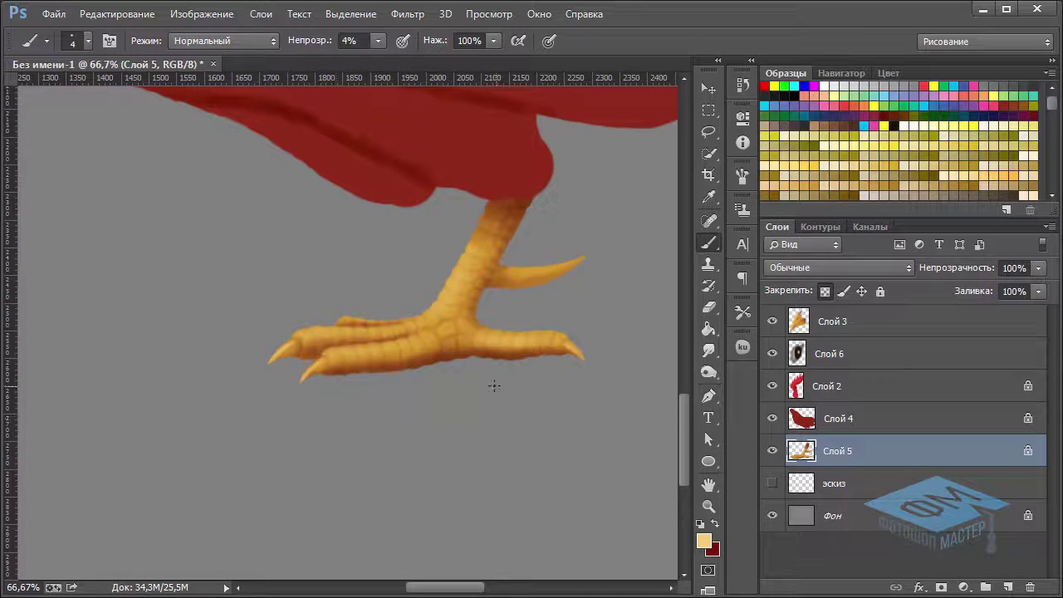
Duplicate Слой 5 as Слой 5 копия, nudge the original left and up, start proportional transform.
drag(996, 459, 1009, 587)
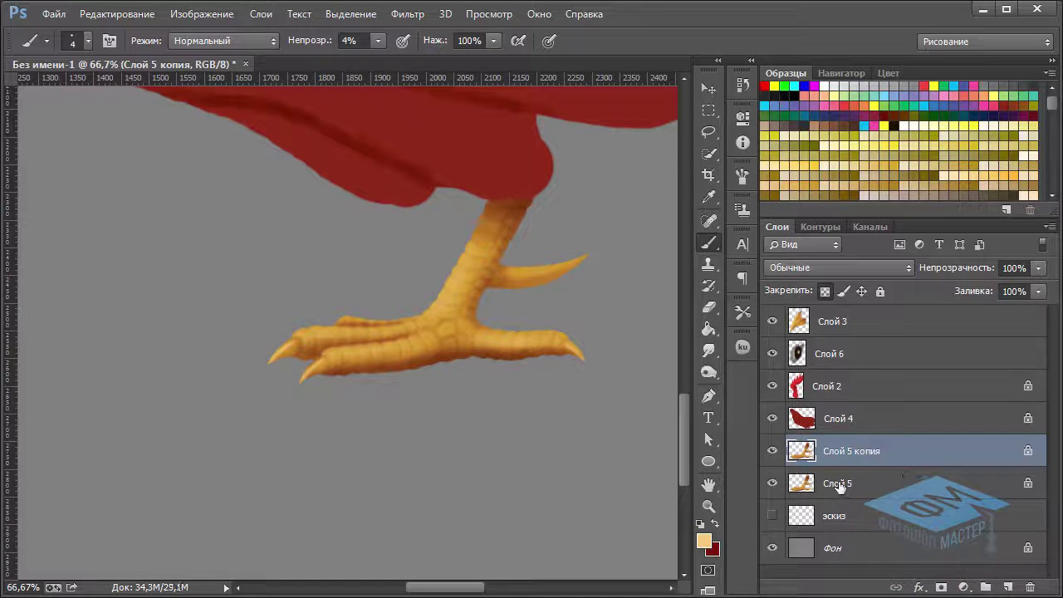
click(849, 490)
click(707, 89)
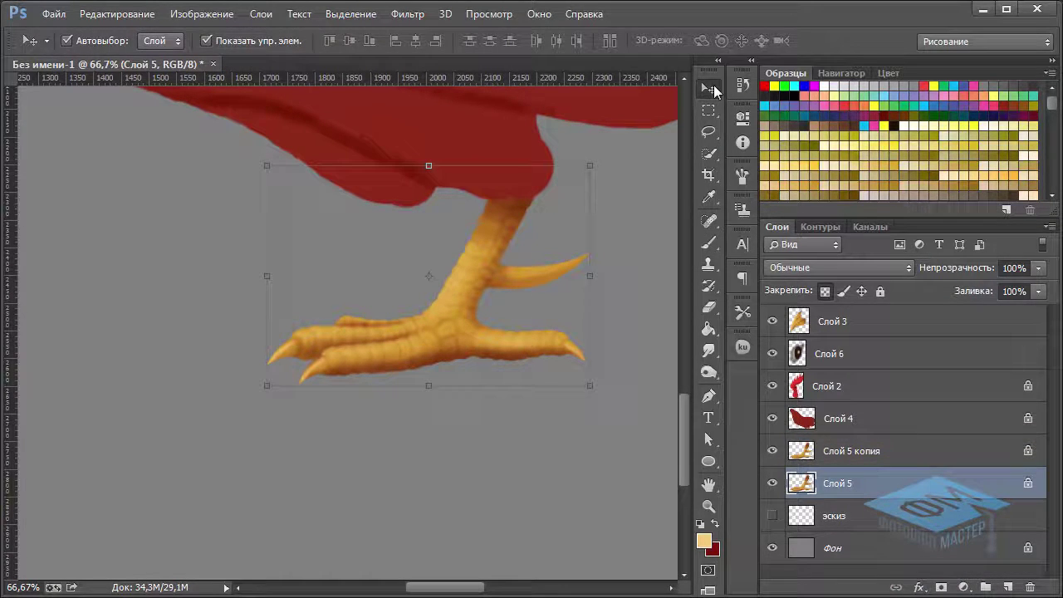
key(Left)
key(Left)
key(Left)
key(Left)
key(Left)
key(Left)
key(Left)
key(Left)
key(Left)
key(Left)
key(Left)
key(Left)
key(Left)
key(Left)
key(Left)
key(Left)
key(Left)
key(Left)
key(Left)
key(Left)
key(Left)
key(Left)
key(Left)
key(Left)
key(Left)
key(Left)
key(Left)
key(Left)
key(Left)
key(Left)
key(Left)
key(Left)
key(Left)
key(Left)
key(Left)
key(Left)
key(Up)
key(Up)
key(Up)
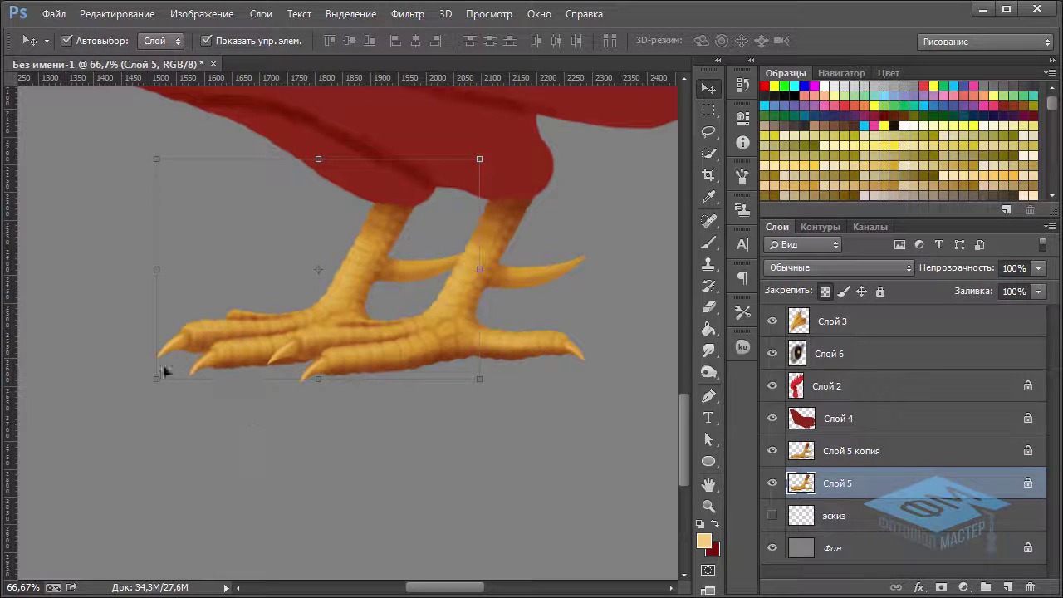
click(160, 378)
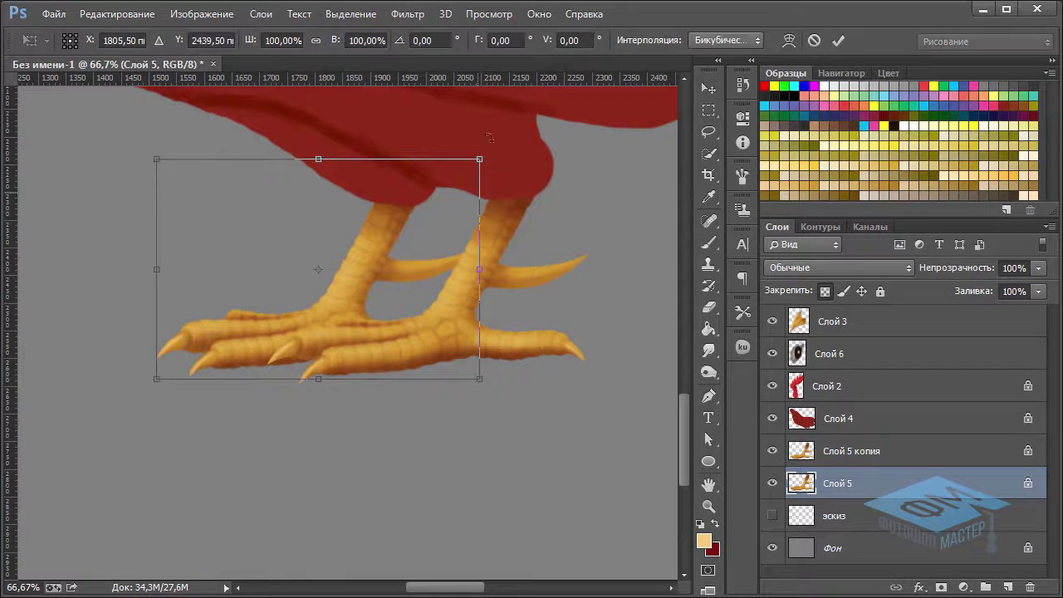
click(316, 41)
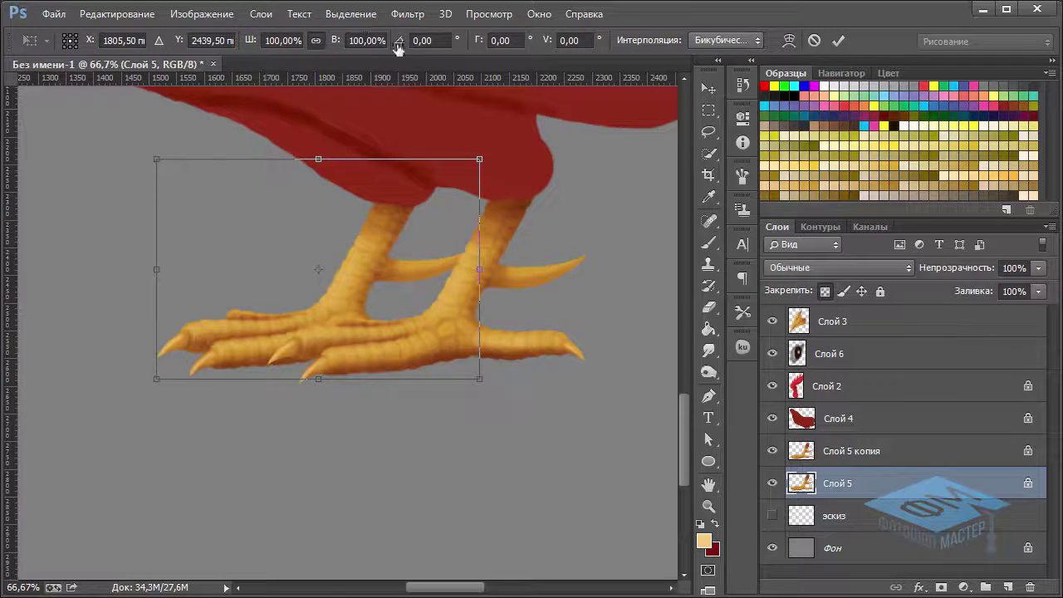
Scale the second foot to 92% and commit the transform.
click(279, 37)
click(279, 39)
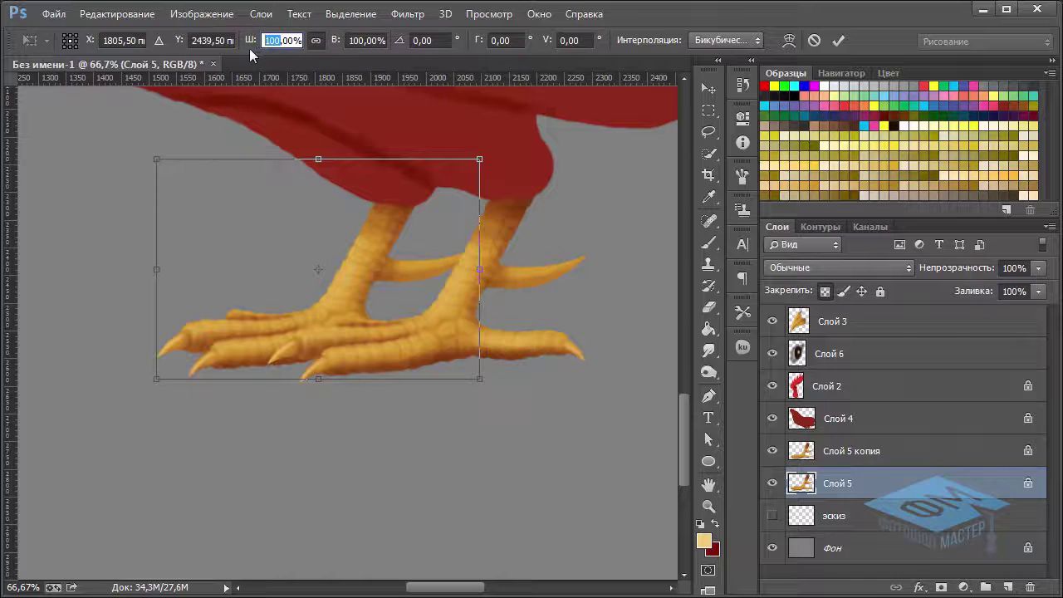
double_click(296, 41)
text(95)
key(Return)
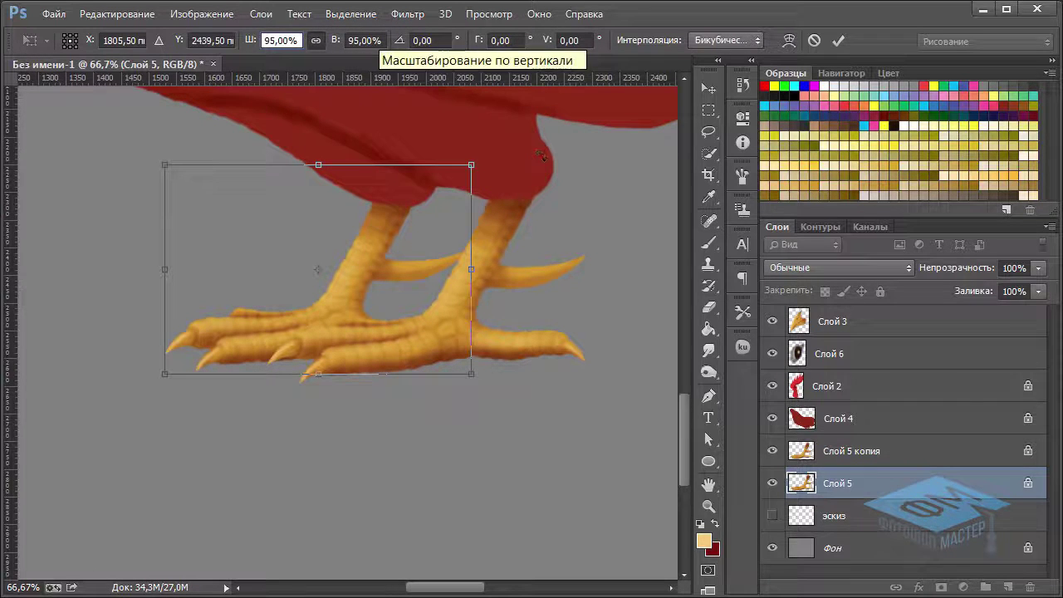
drag(269, 39, 274, 40)
text(2)
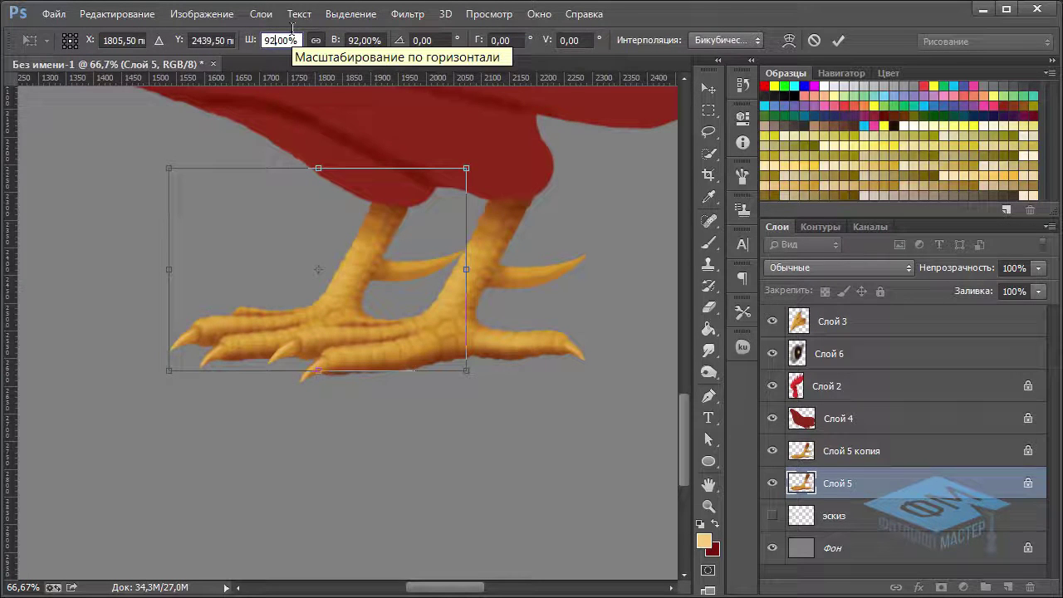
key(Return)
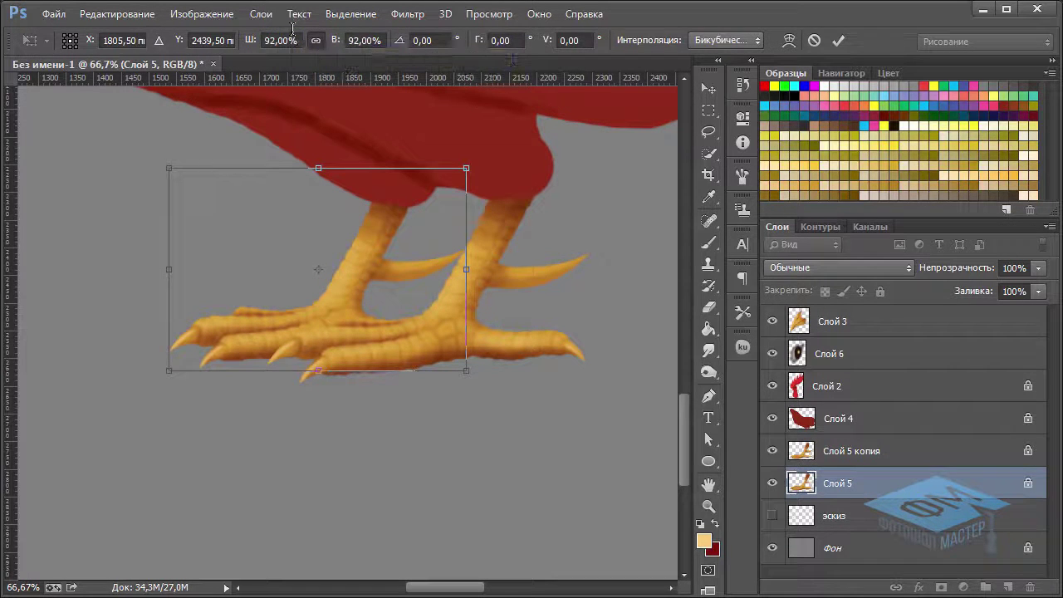
key(Return)
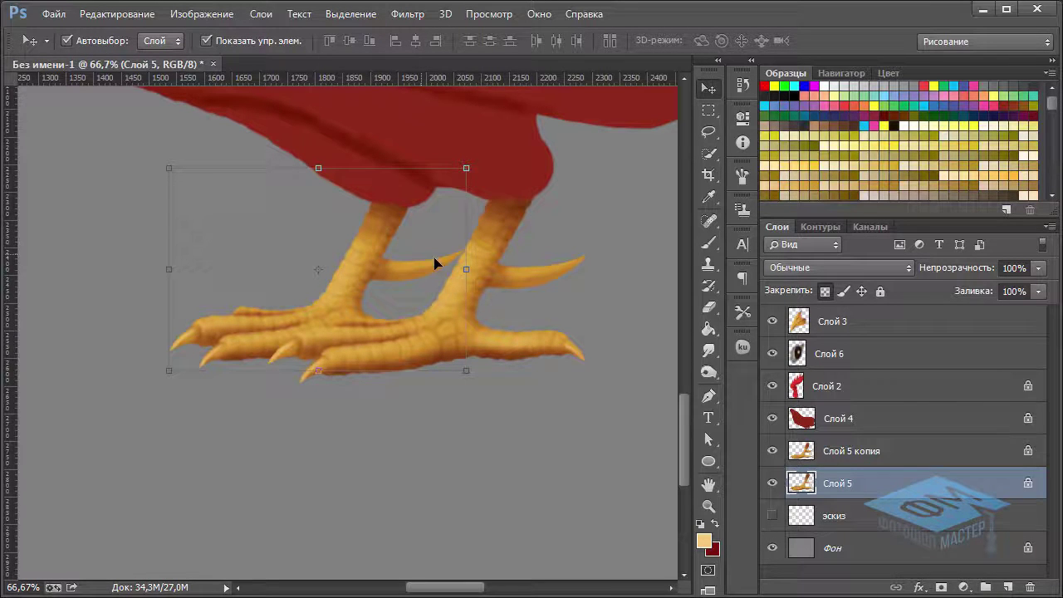
Nudge the smaller foot into place with the arrow keys.
key(Up)
key(Up)
key(Up)
key(Left)
key(Left)
key(Left)
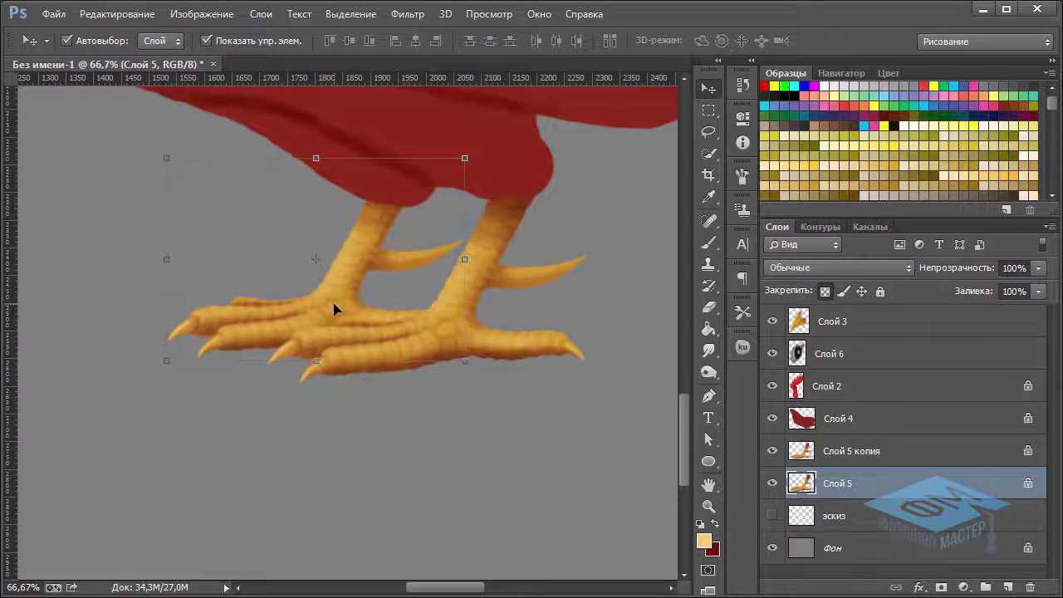
key(Up)
key(Up)
key(Up)
key(Right)
key(Right)
key(Right)
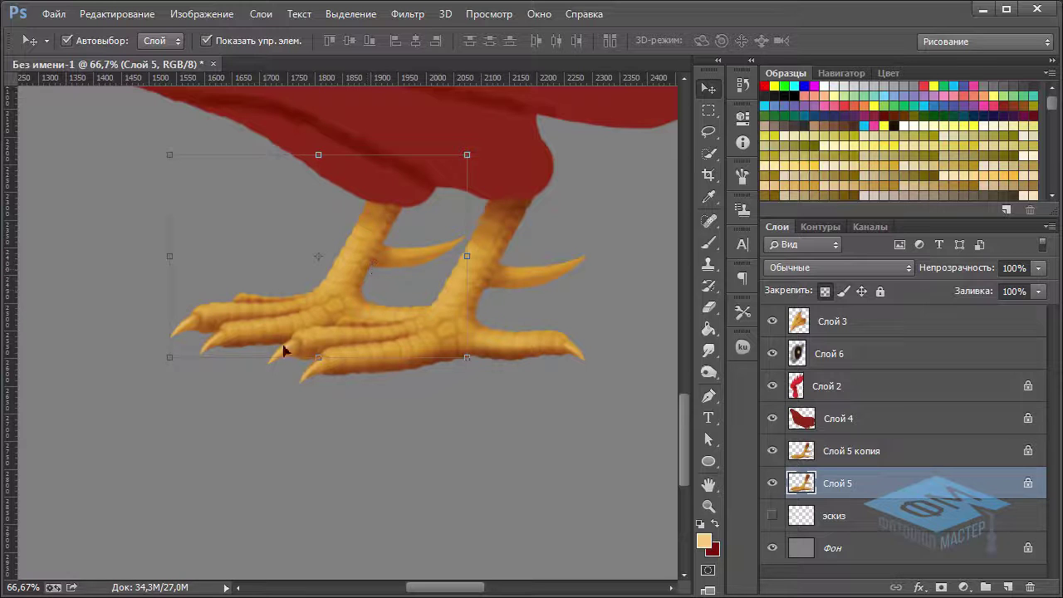
Set an 88 px Brush in Multiply mode with dark red as the paint colour.
key(b)
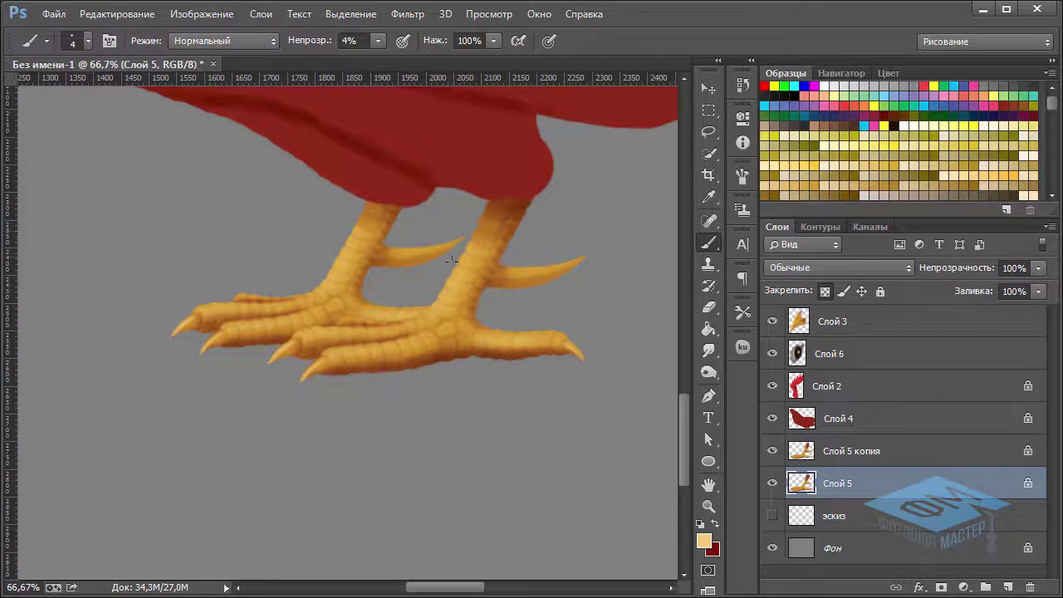
right_click(460, 246)
click(577, 266)
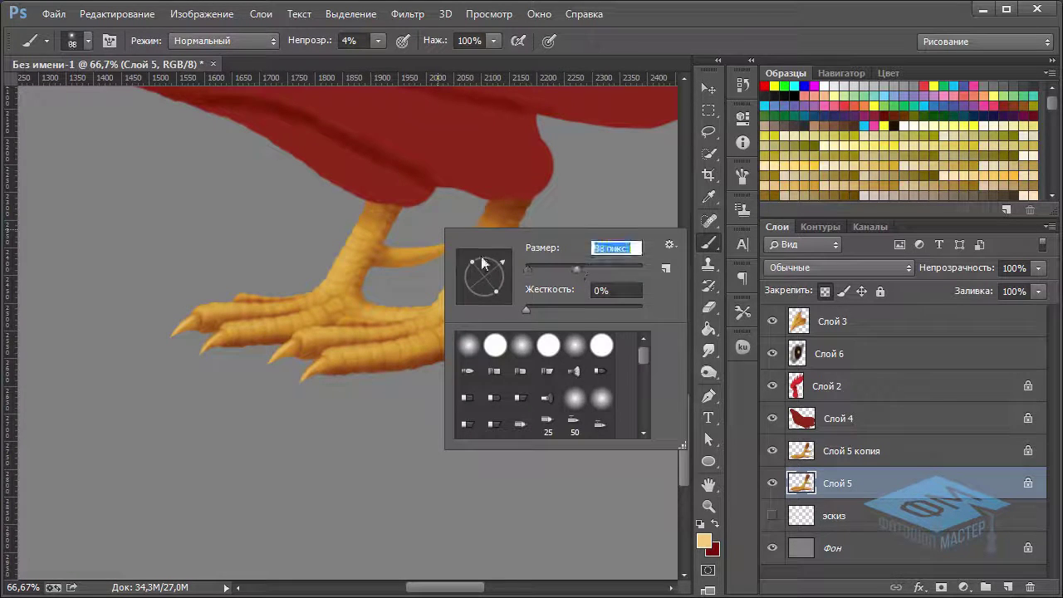
click(209, 38)
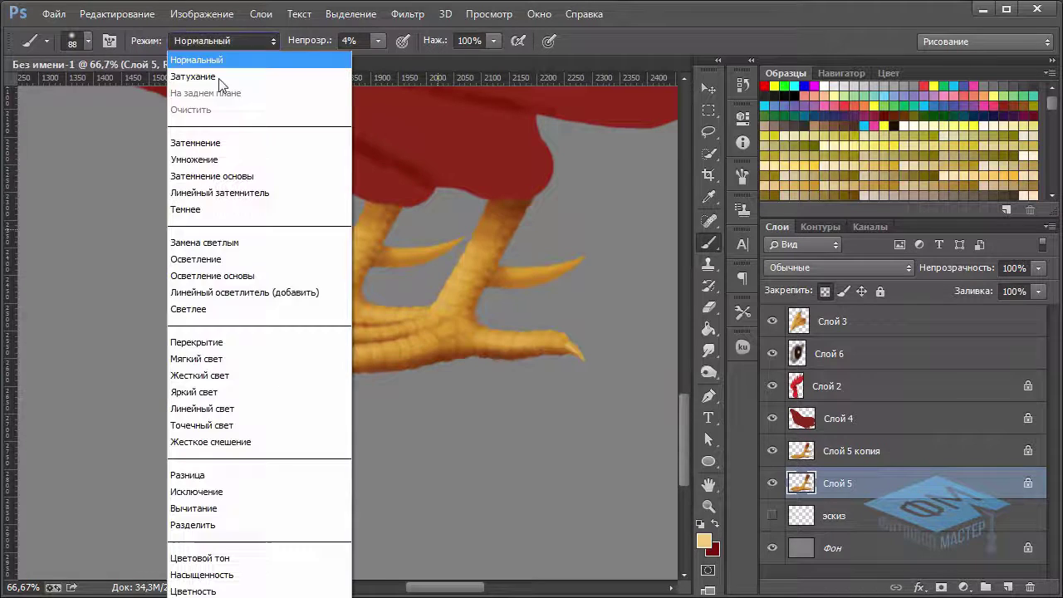
click(209, 159)
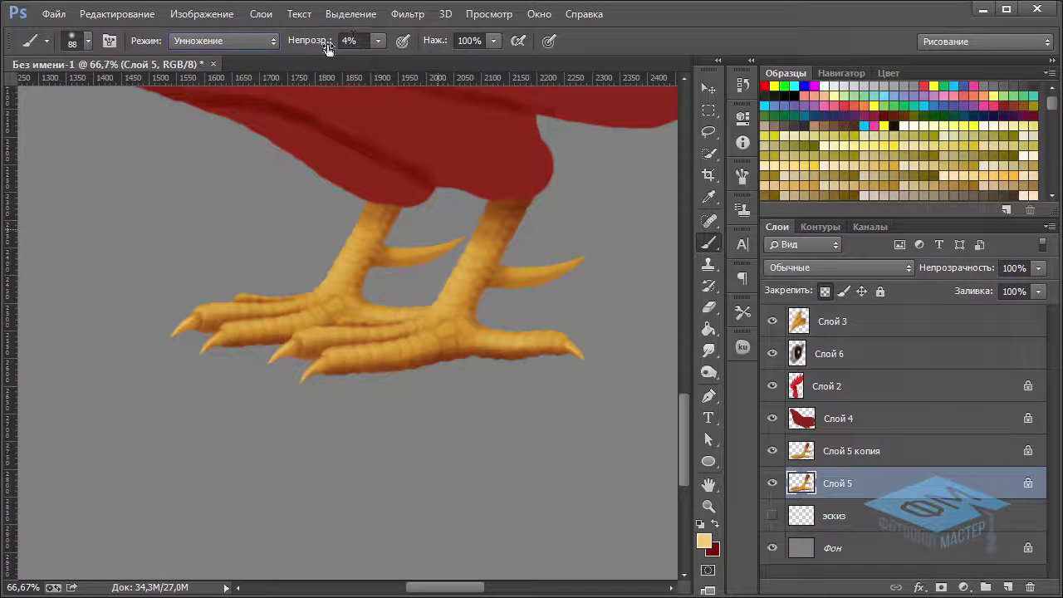
click(714, 526)
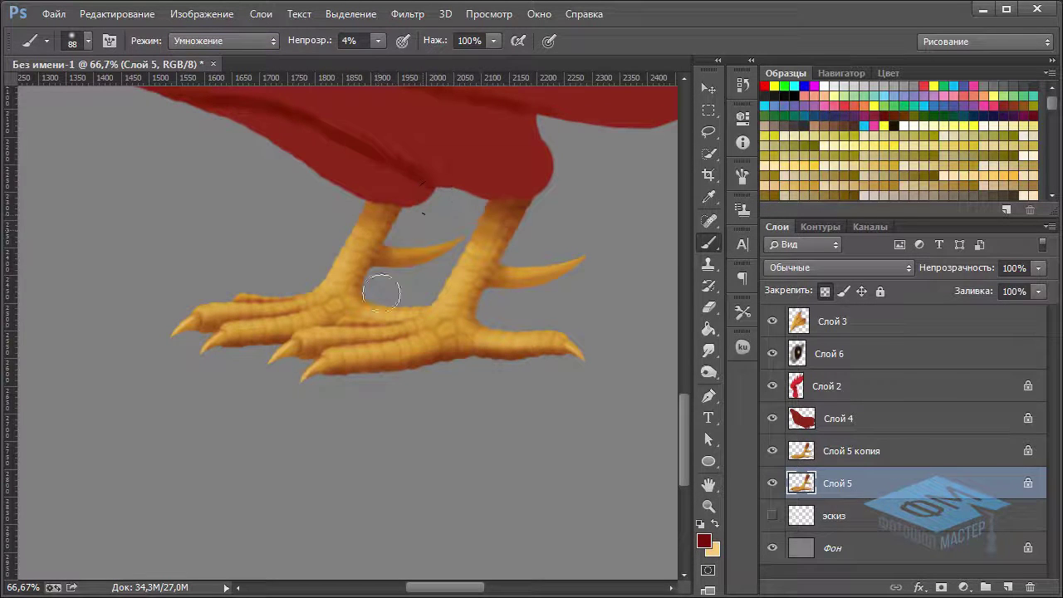
Shade the toes and leg tops faint dark red on Слой 5 and Слой 5 копия.
mouse_move(393, 316)
mouse_down()
mouse_move(351, 332)
mouse_move(434, 309)
mouse_up()
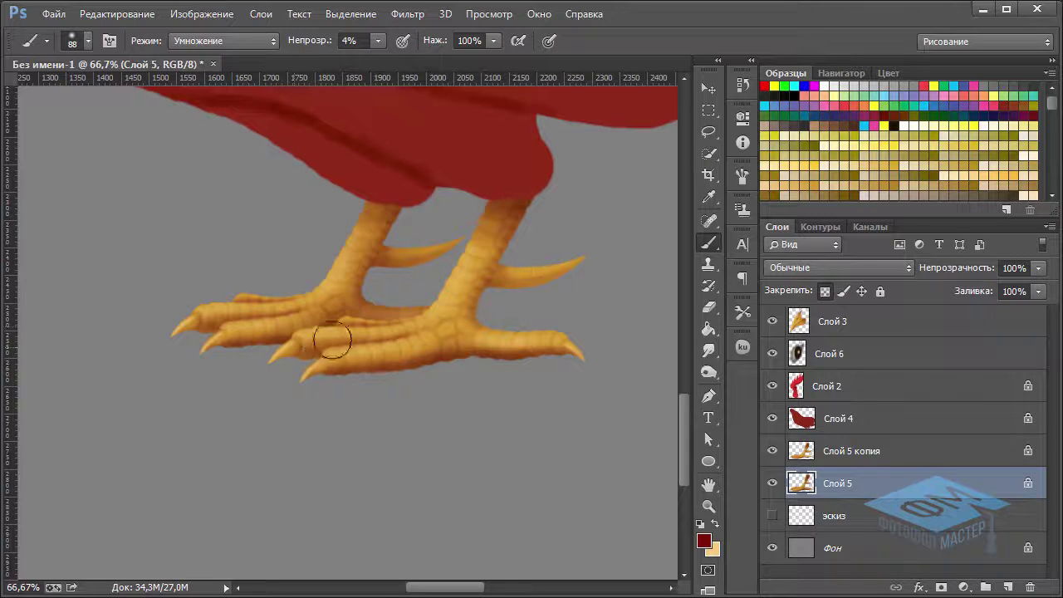
mouse_move(434, 310)
mouse_down()
mouse_move(293, 355)
mouse_move(398, 192)
mouse_up()
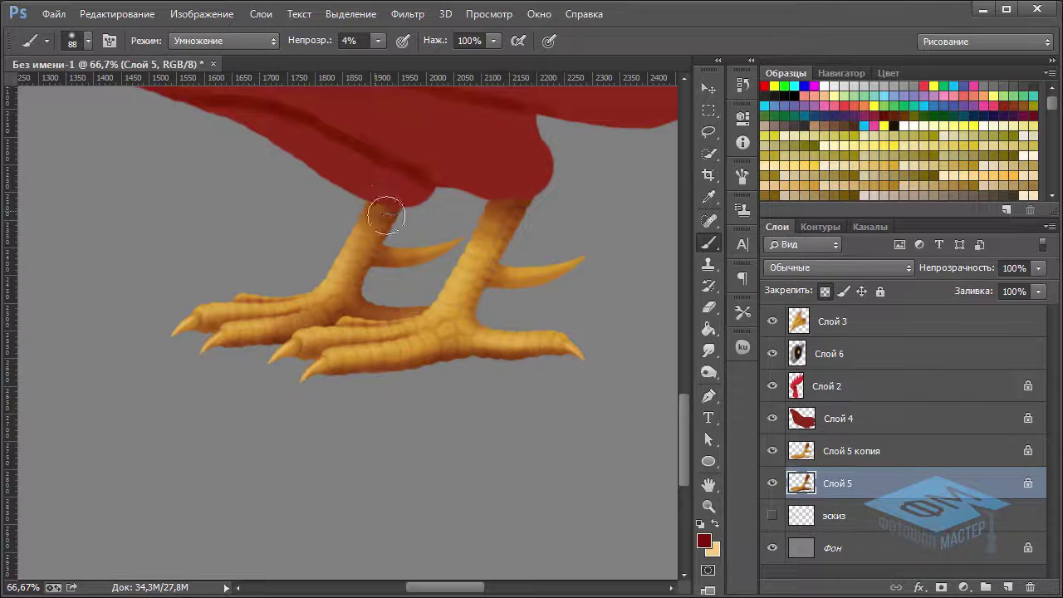
drag(398, 191, 491, 191)
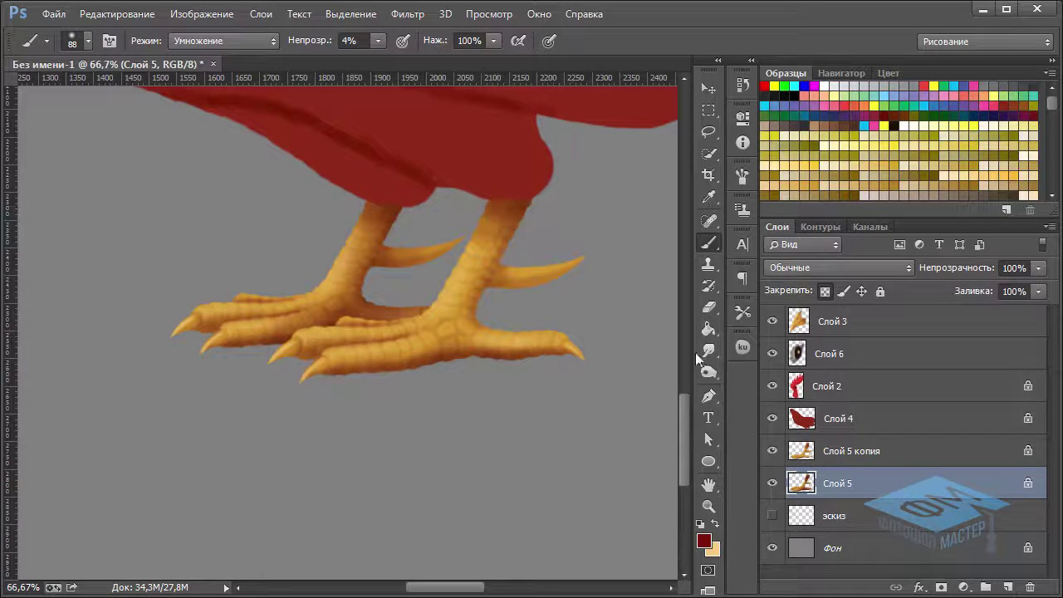
click(801, 453)
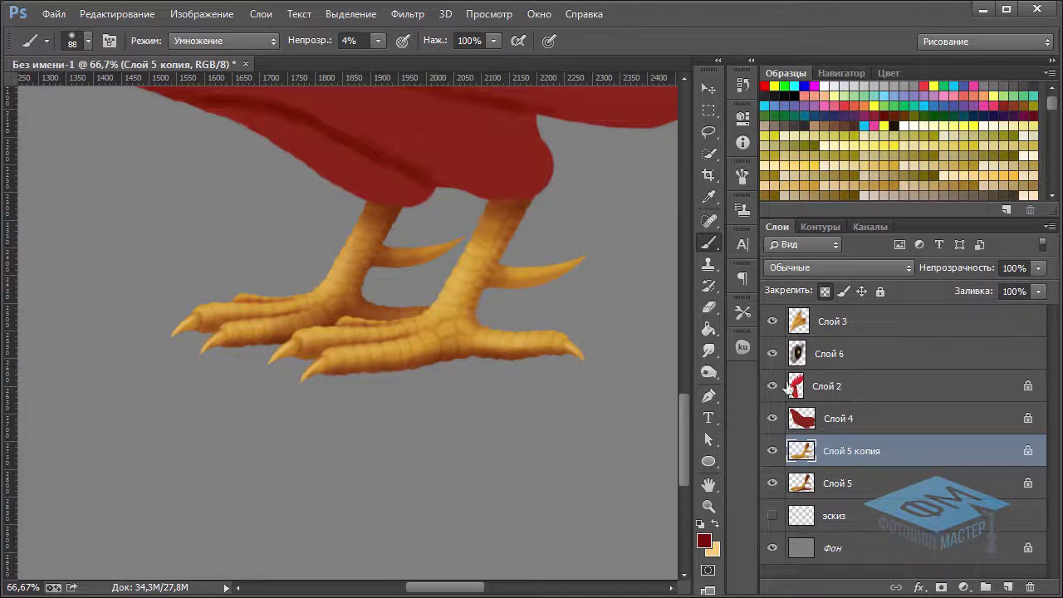
mouse_move(490, 182)
mouse_down()
mouse_move(493, 221)
mouse_move(534, 173)
mouse_move(505, 177)
mouse_move(527, 176)
mouse_move(529, 213)
mouse_up()
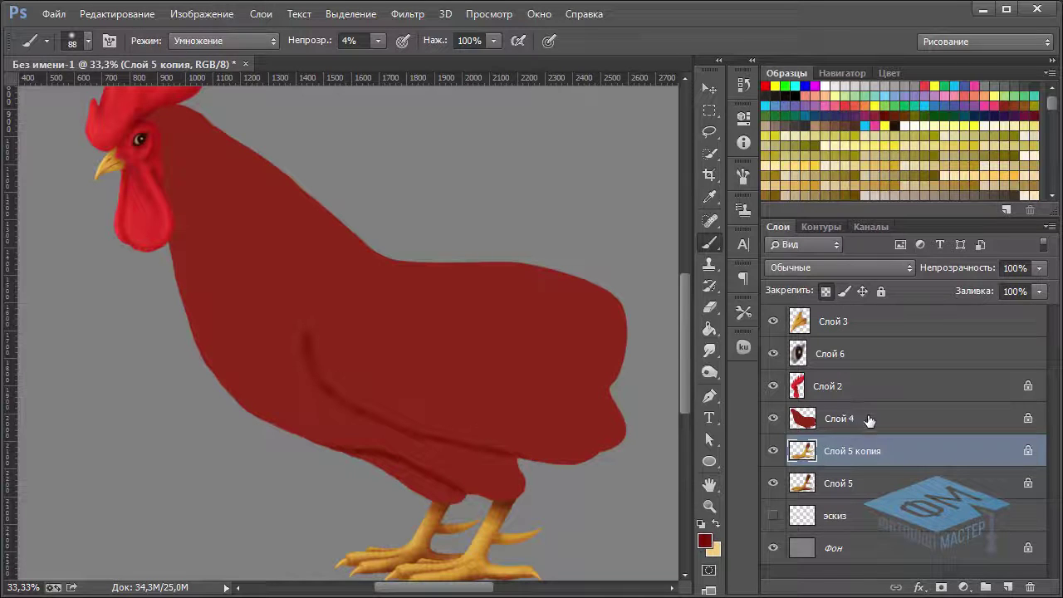
click(867, 420)
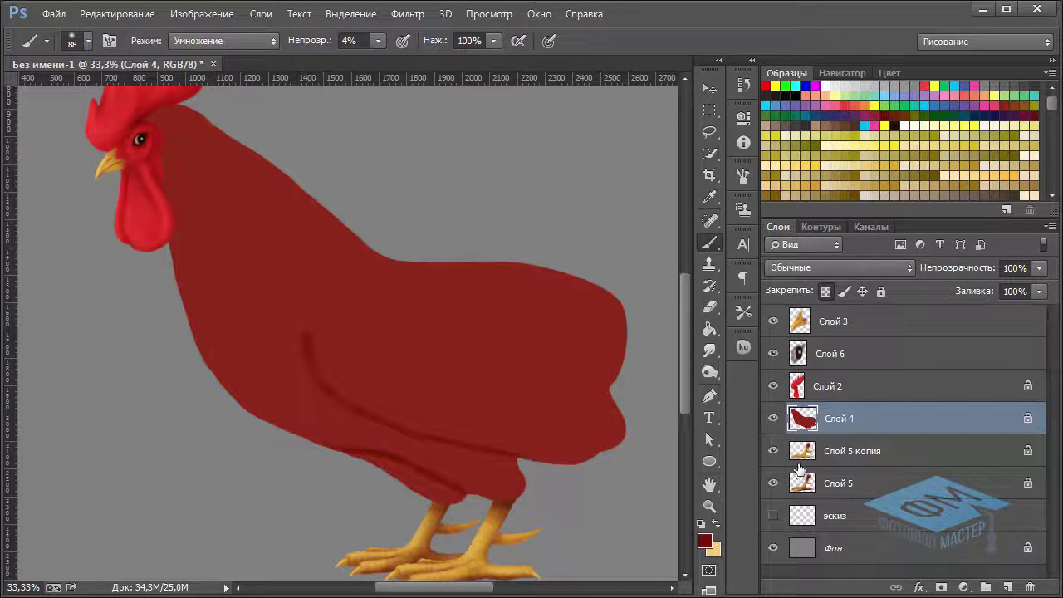
Set up the Mixer Brush at 25% wetness and 87 px, zoomed to 50%.
right_click(707, 253)
click(748, 286)
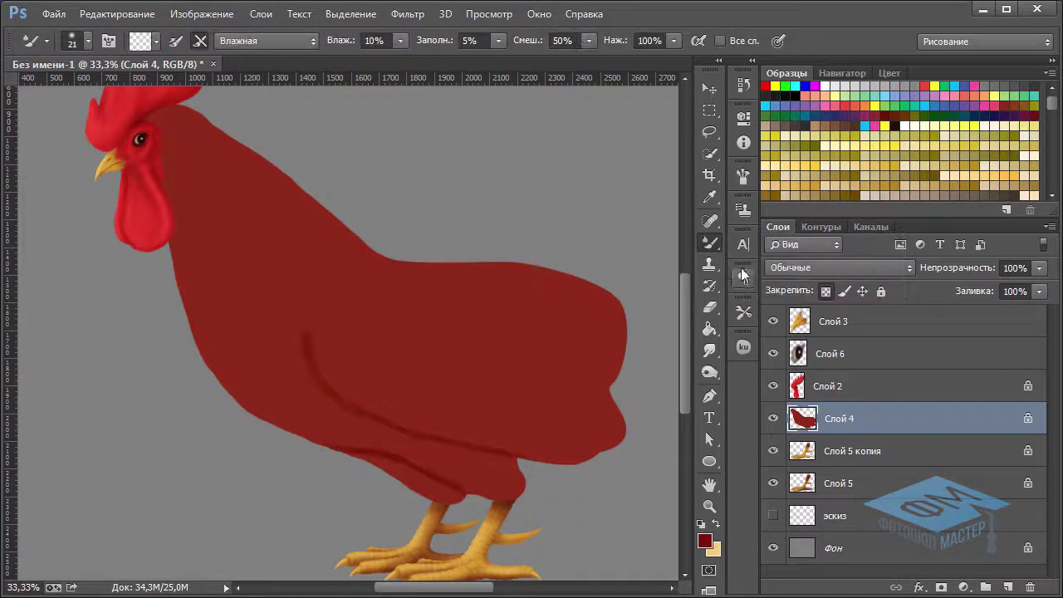
click(399, 48)
drag(401, 60, 413, 60)
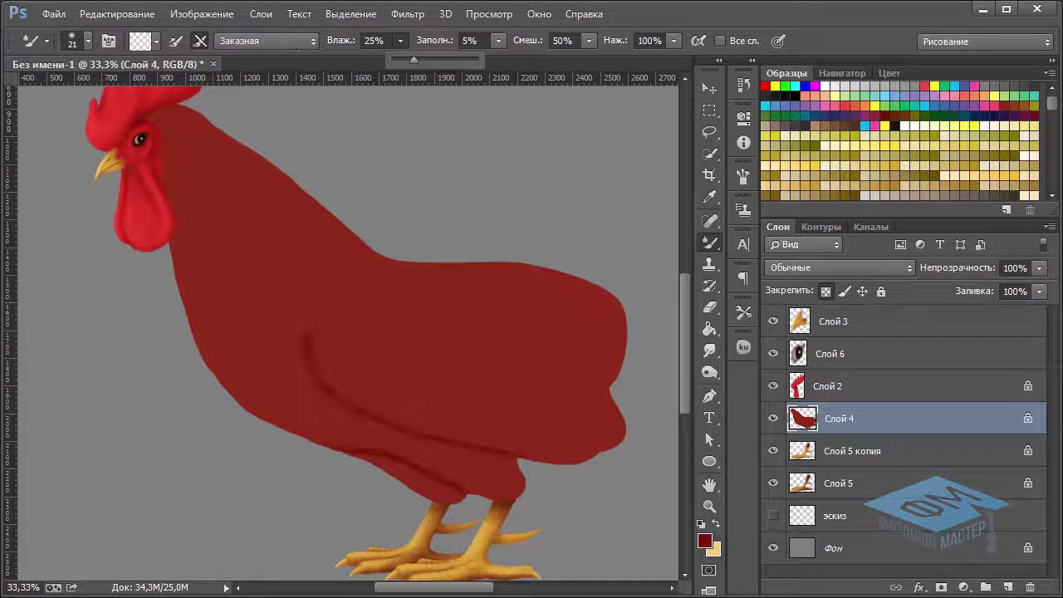
click(348, 50)
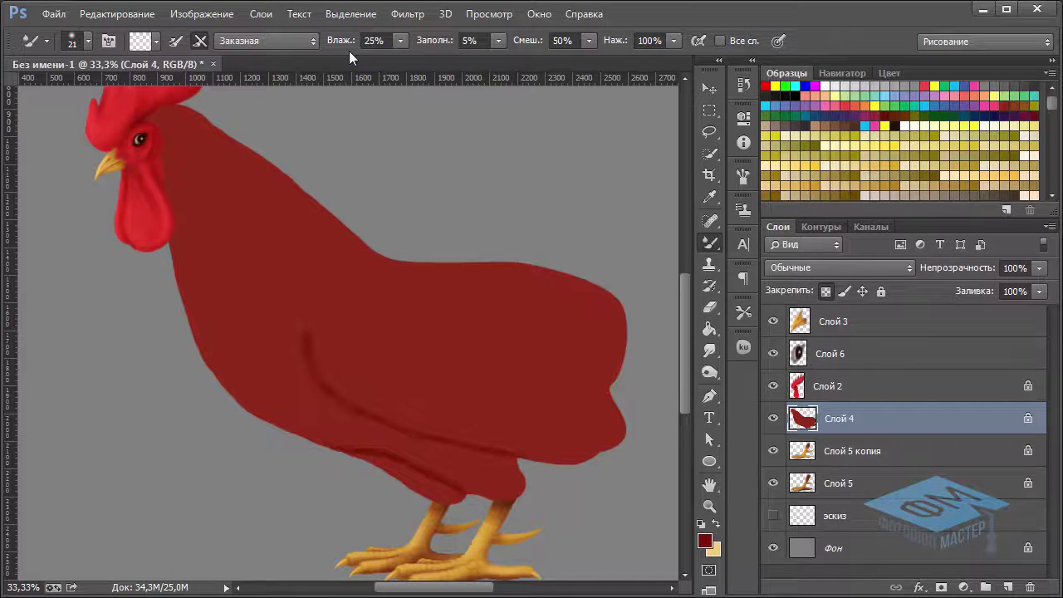
key(ctrl+plus)
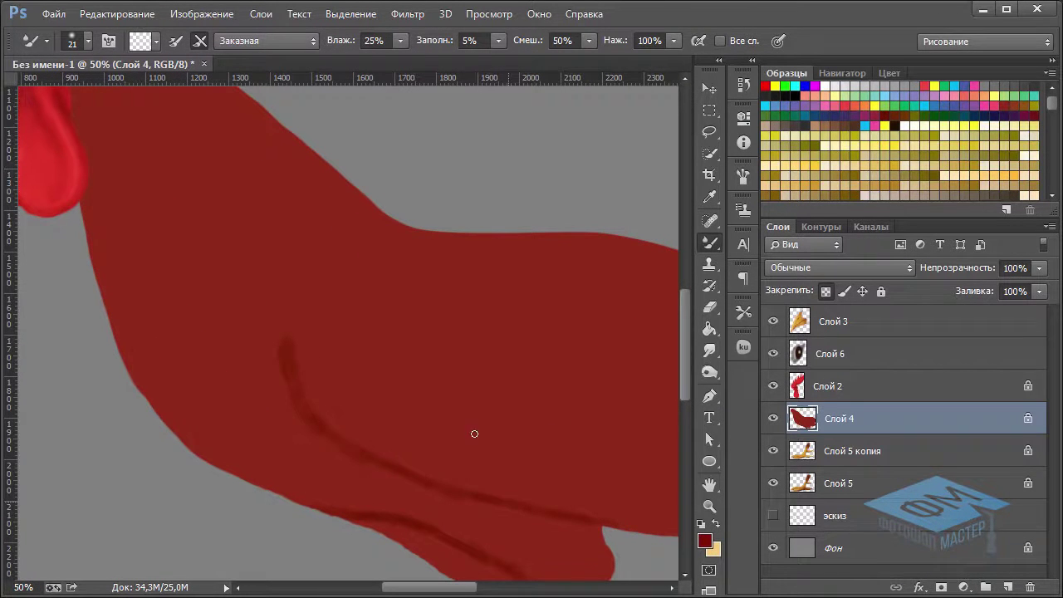
right_click(391, 300)
text(87 пикс.)
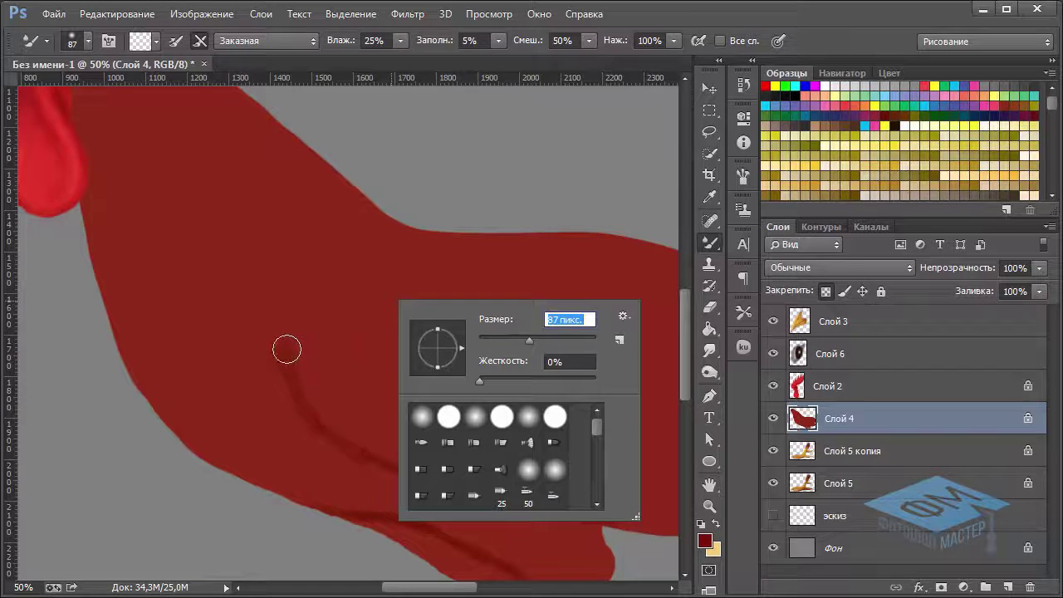
key(Return)
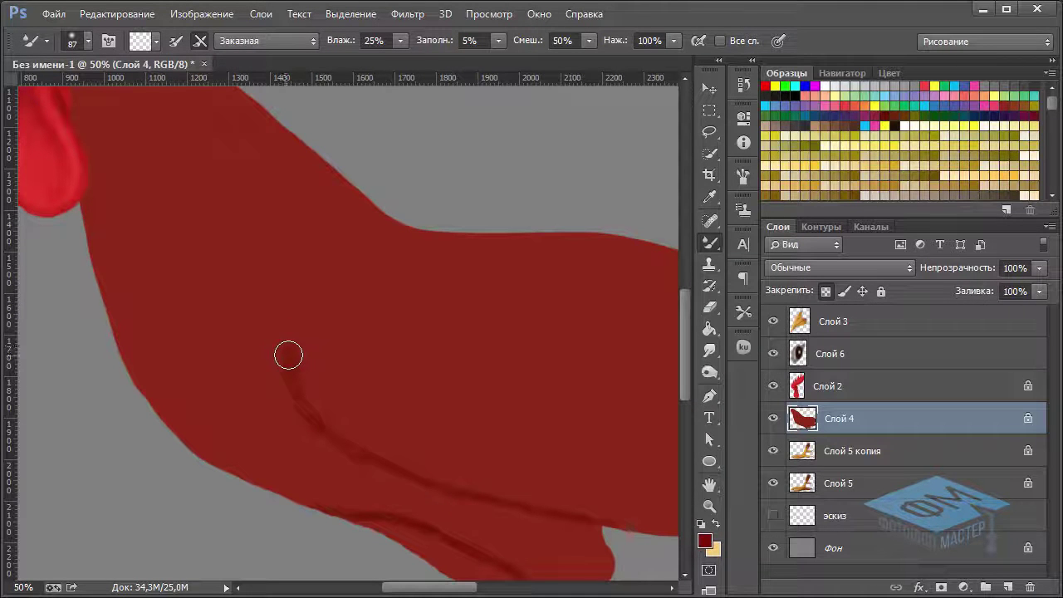
Smudge the dark fold line into the body and soften its lower edge.
mouse_move(291, 372)
mouse_down()
mouse_move(318, 429)
mouse_move(364, 455)
mouse_up()
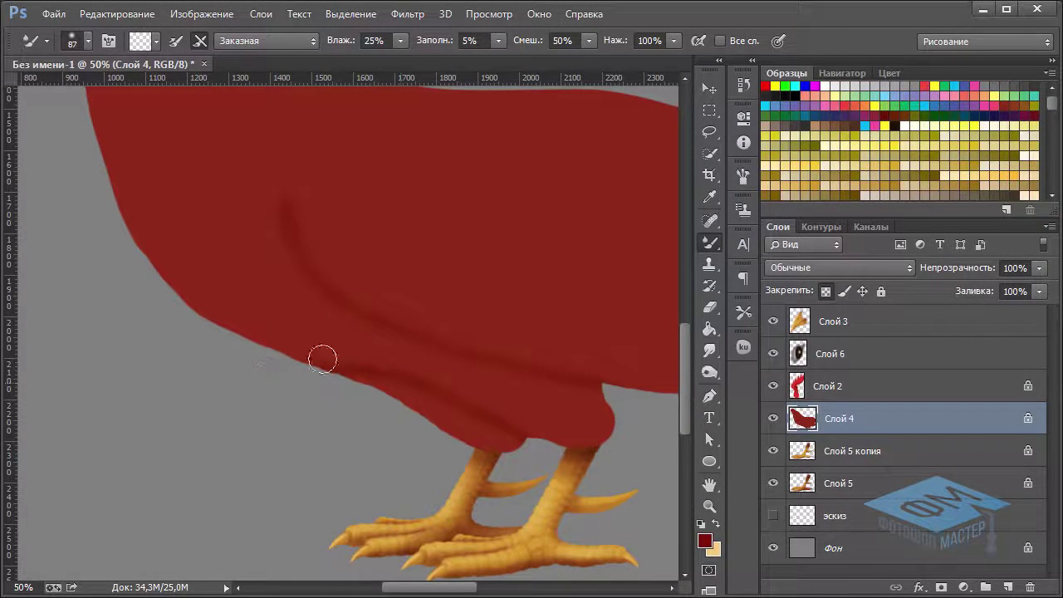
drag(324, 363, 261, 356)
scroll(576, 349, down, 1)
mouse_move(415, 249)
mouse_down()
mouse_move(433, 263)
mouse_move(433, 351)
mouse_up()
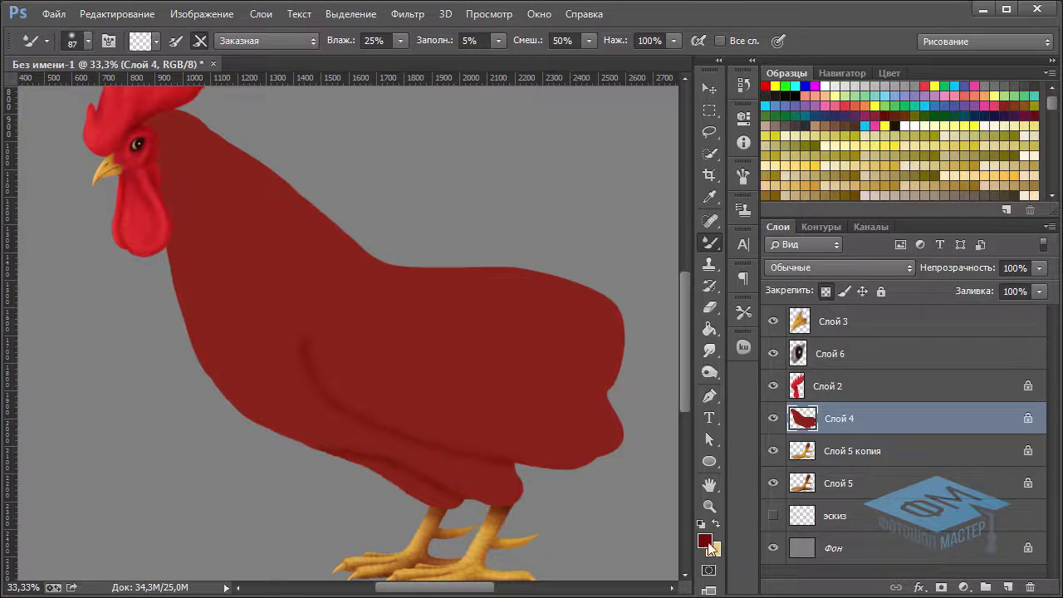
Set the foreground colour to a brighter red, #930e07.
click(705, 541)
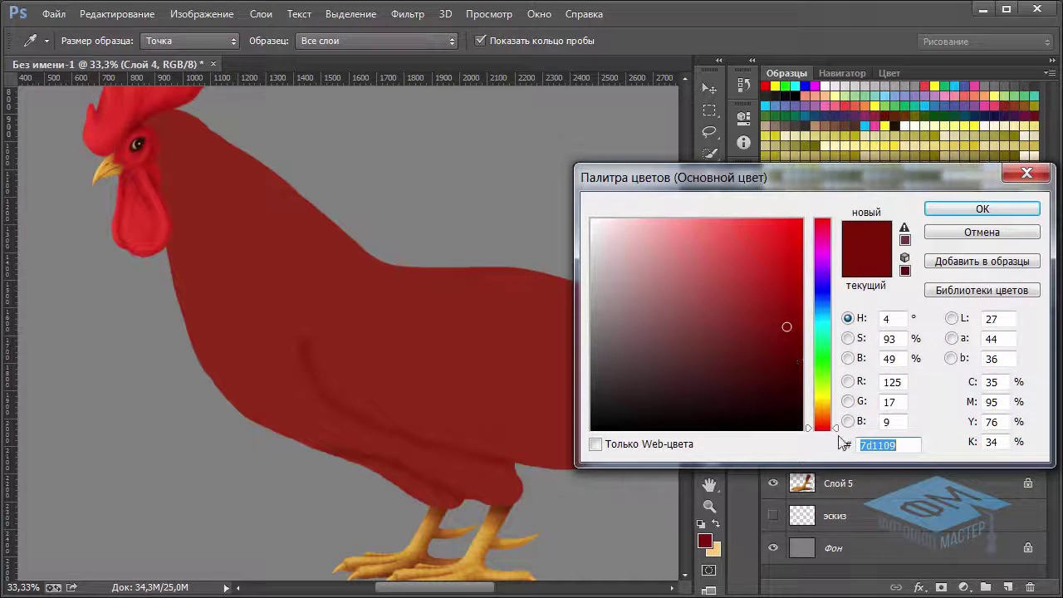
drag(836, 431, 835, 429)
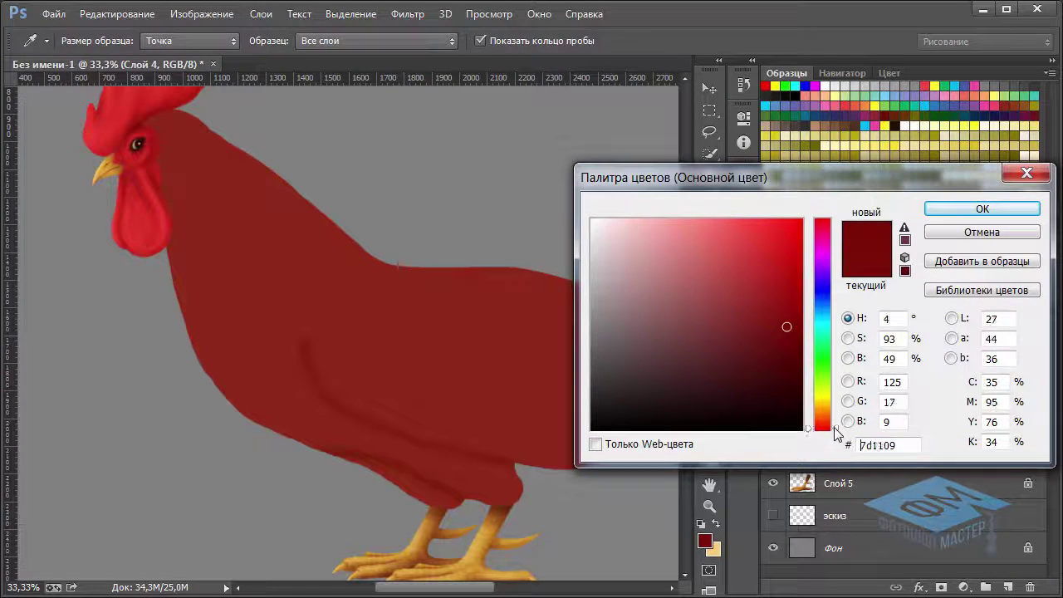
drag(785, 296, 791, 308)
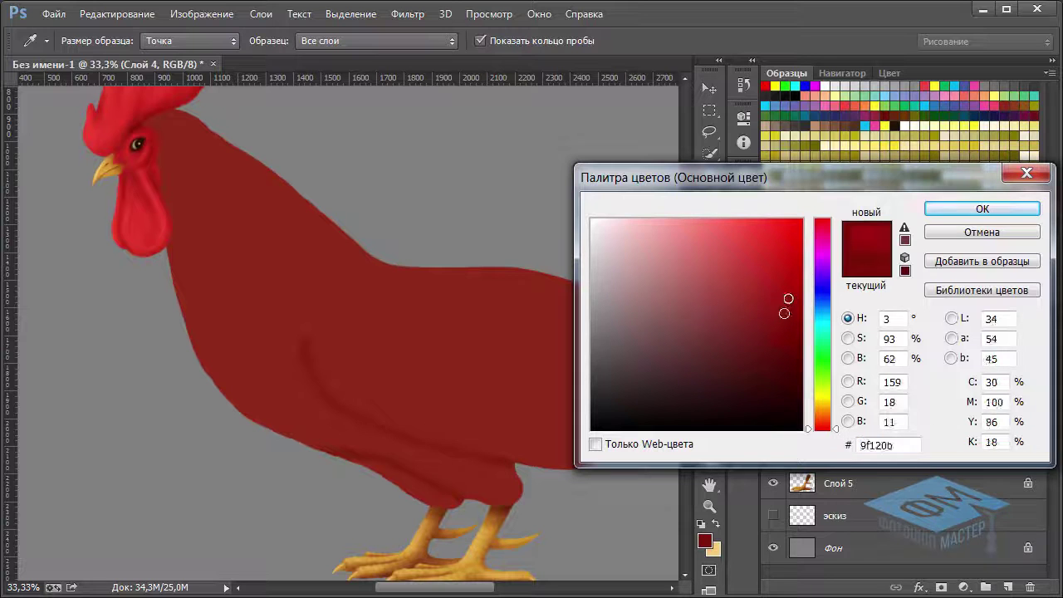
click(967, 208)
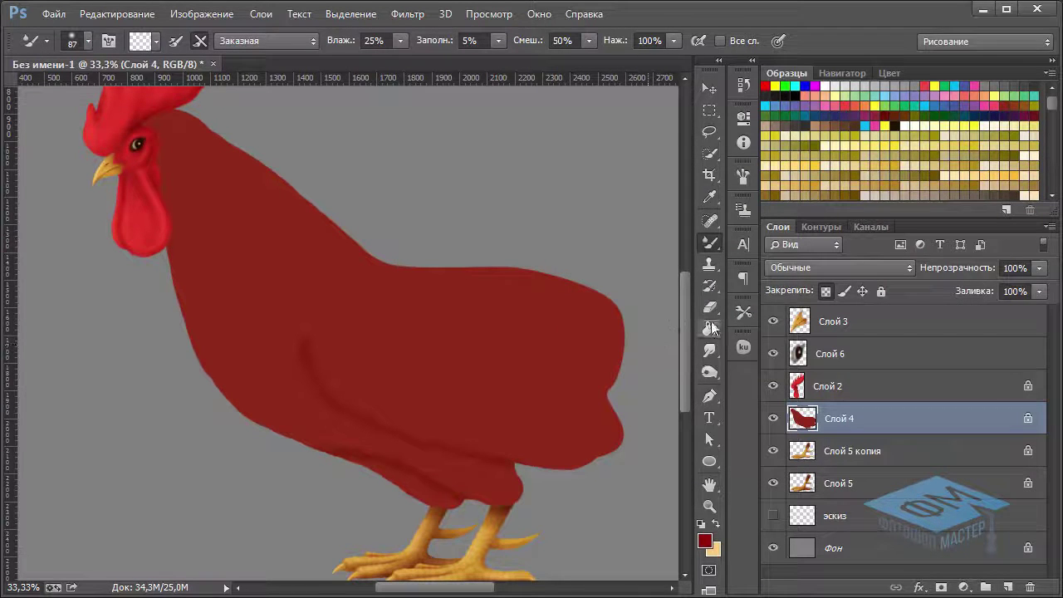
Fill the rooster's body with the red using the Paint Bucket at 19% opacity.
click(709, 330)
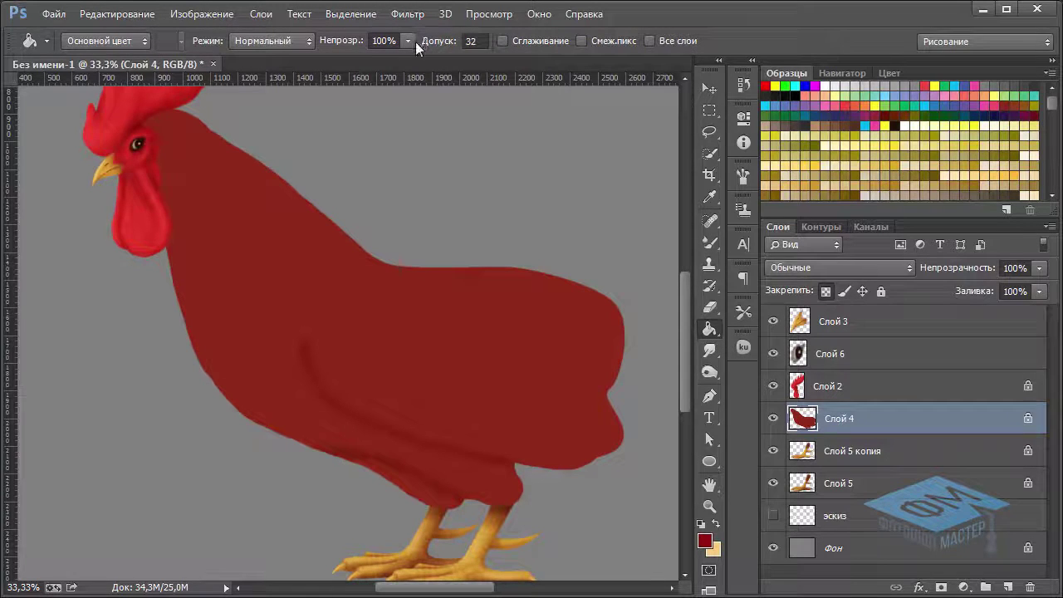
drag(334, 59, 340, 59)
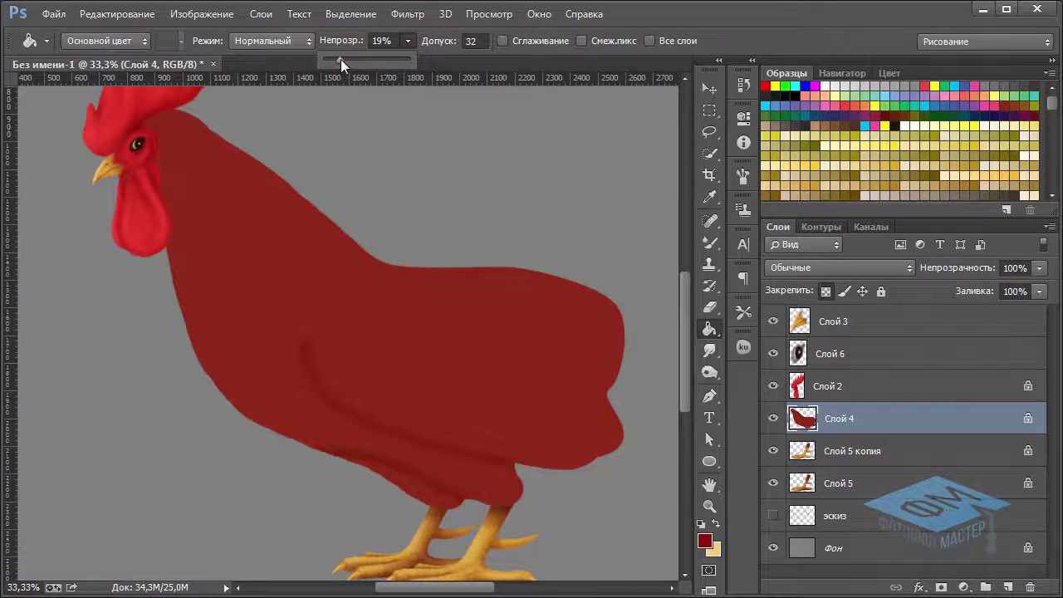
click(533, 122)
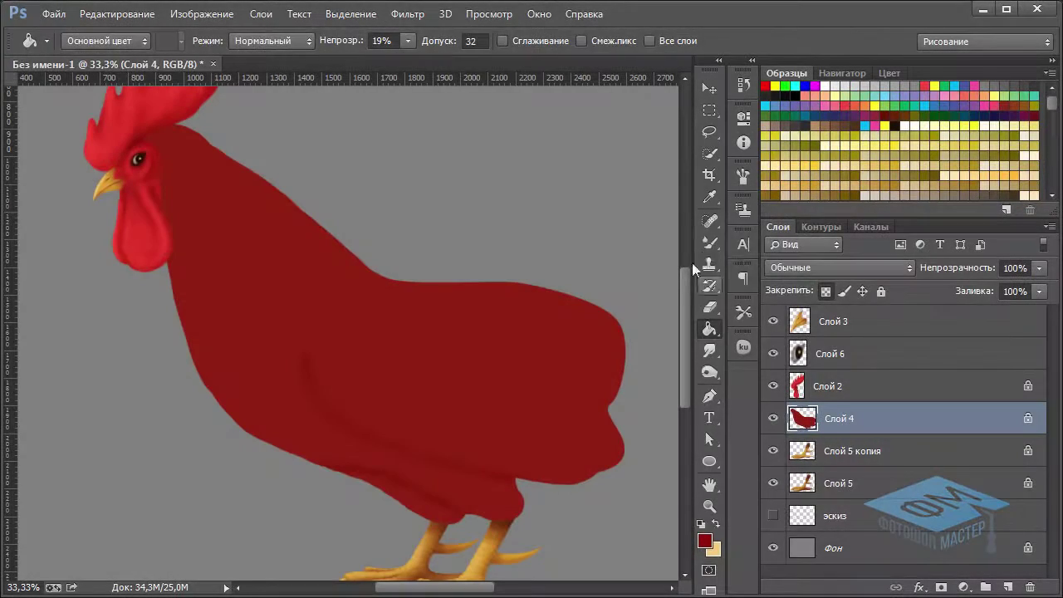
click(710, 242)
right_click(712, 244)
click(740, 244)
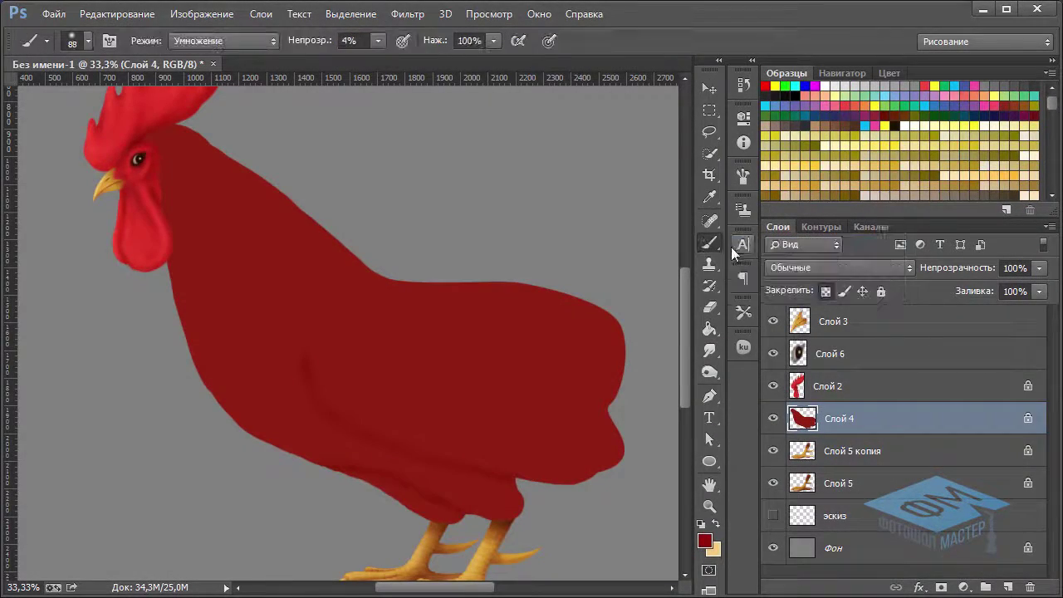
Choose darker red #67100b and set the brush blend mode to Normal.
click(708, 542)
click(778, 345)
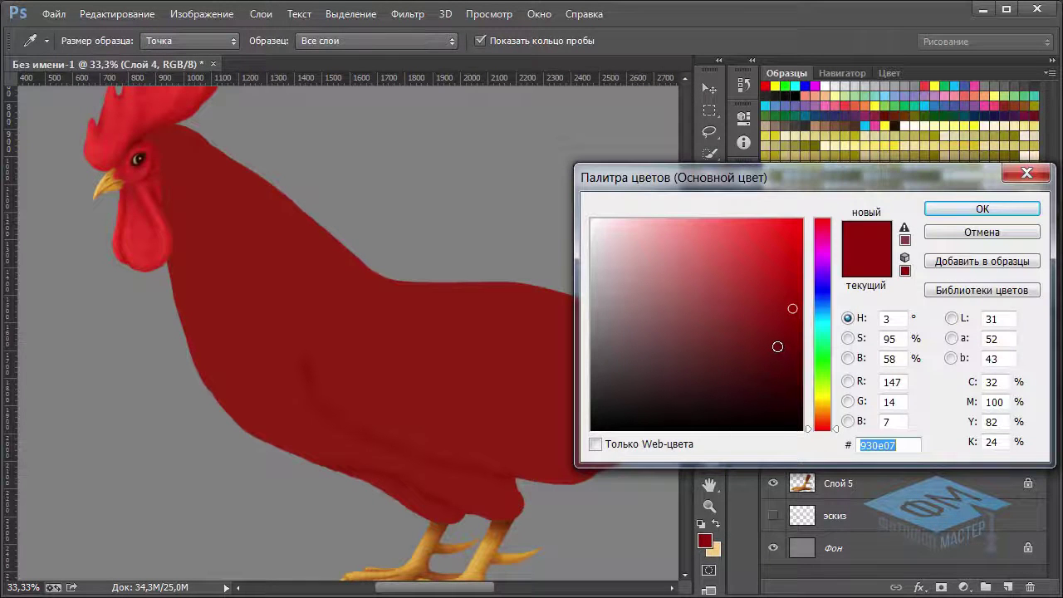
click(955, 214)
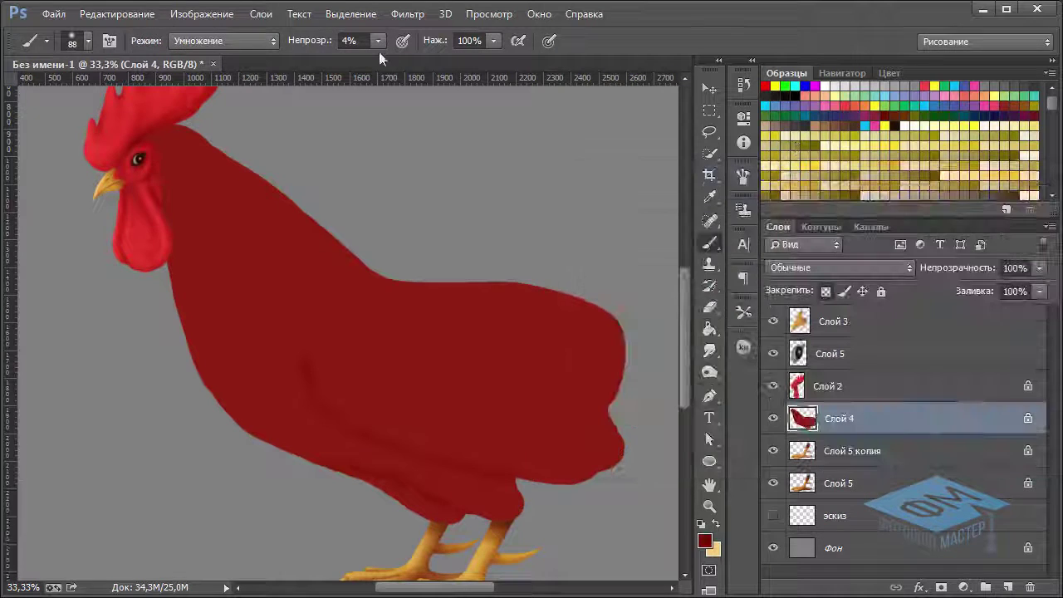
click(224, 43)
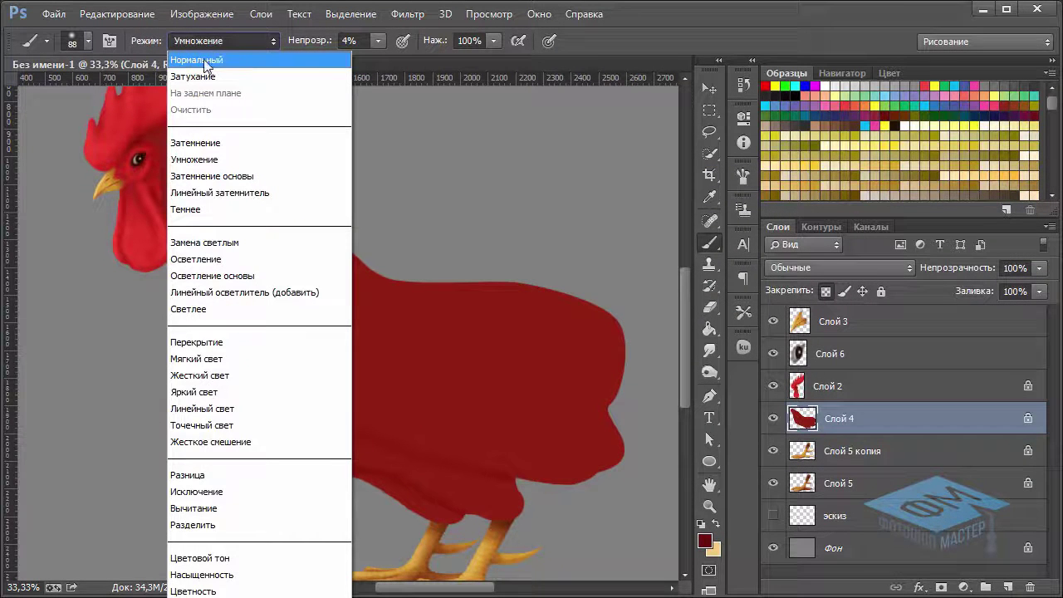
click(194, 62)
Lay faint darker shading on the neck with a soft 114 px, then 169 px brush.
right_click(300, 296)
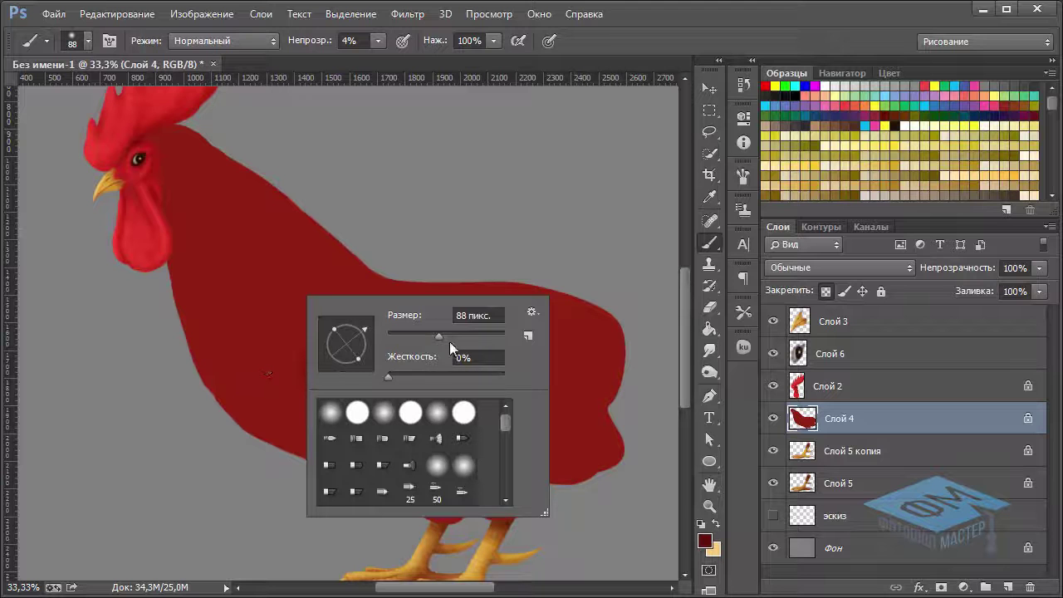
drag(444, 336, 450, 333)
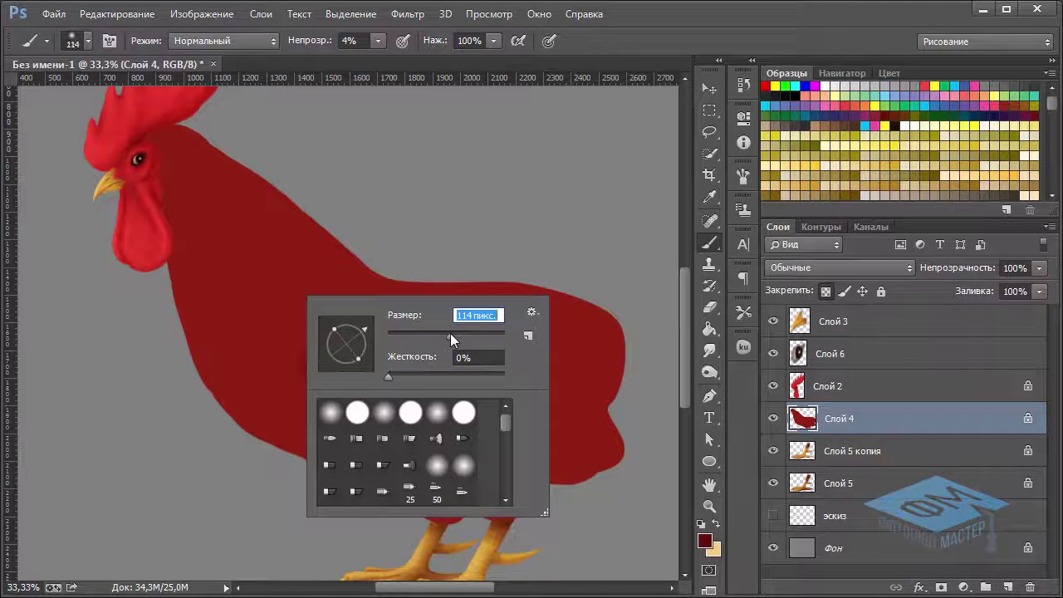
click(138, 158)
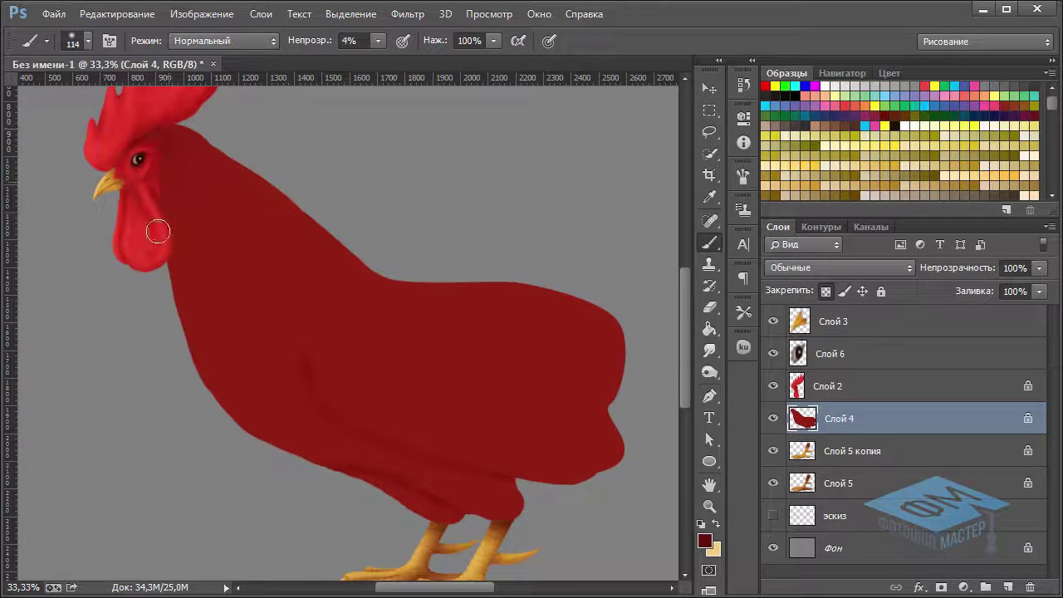
drag(158, 199, 152, 151)
right_click(289, 176)
text(169 пикс.)
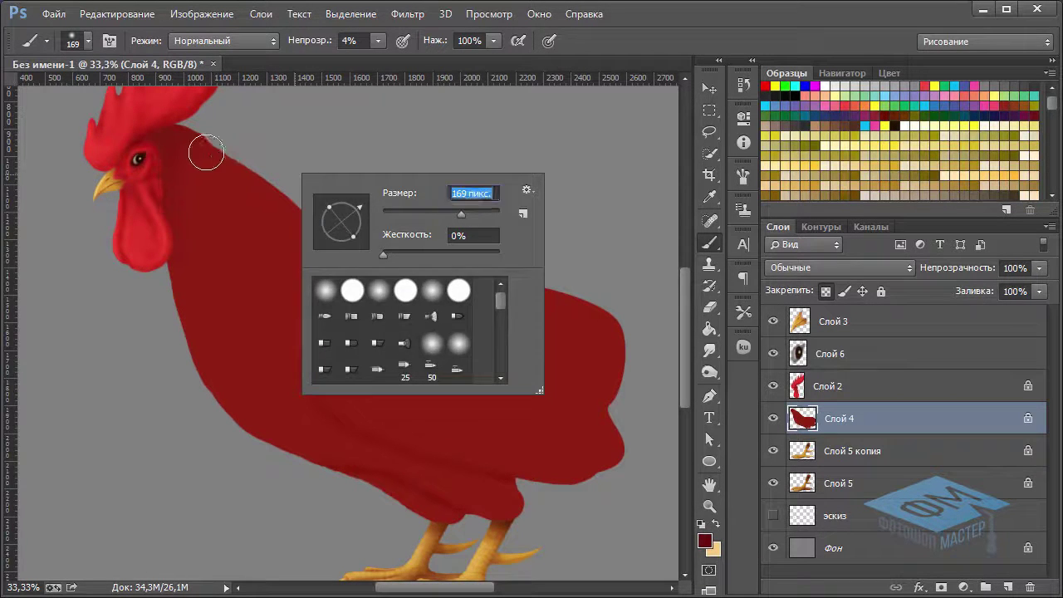
key(Return)
mouse_move(354, 266)
mouse_down()
mouse_move(192, 180)
mouse_move(227, 174)
mouse_move(374, 294)
mouse_move(249, 213)
mouse_move(393, 282)
mouse_move(606, 329)
mouse_move(557, 337)
mouse_move(434, 307)
mouse_move(549, 312)
mouse_move(546, 346)
mouse_move(615, 339)
mouse_move(394, 327)
mouse_move(572, 436)
mouse_move(520, 437)
mouse_move(601, 460)
mouse_move(463, 362)
mouse_up()
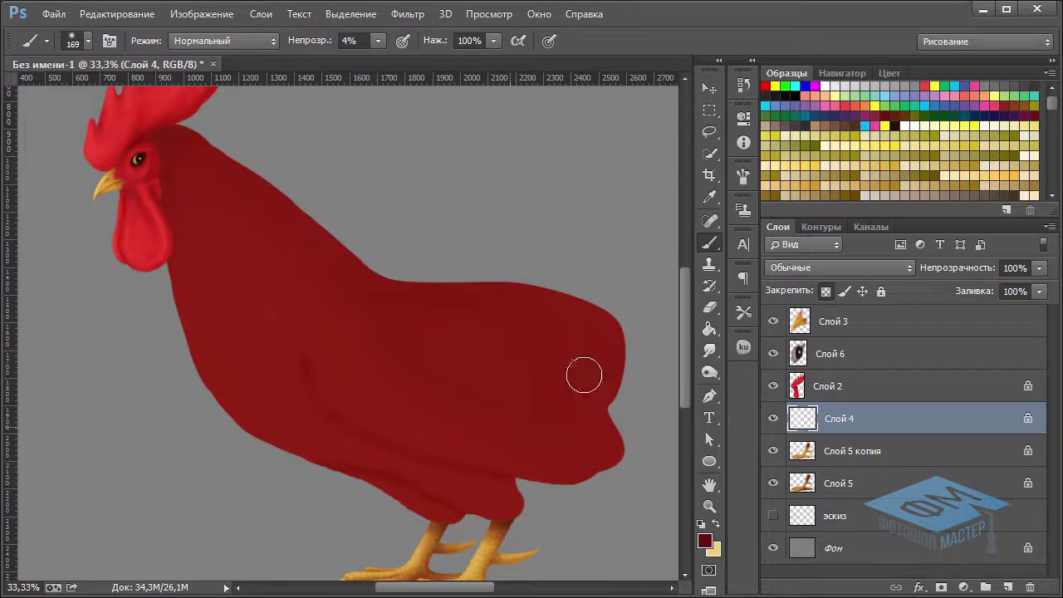
Shade the lower body edge and lower breast using 72 px and 271 px brushes.
right_click(588, 374)
text(72 пикс.)
key(Return)
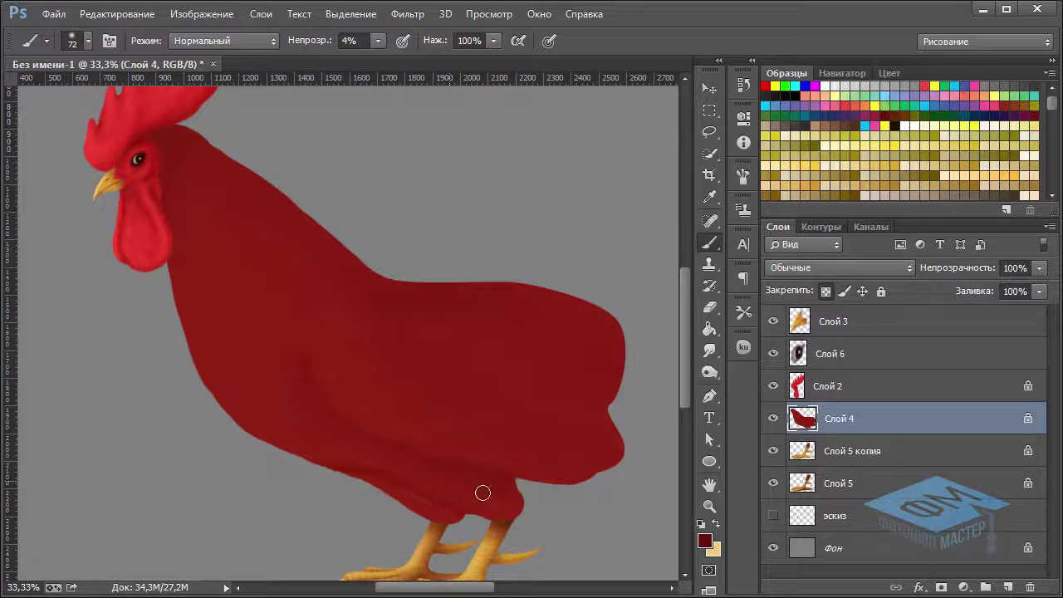
mouse_move(496, 494)
mouse_down()
mouse_move(493, 481)
mouse_move(523, 498)
mouse_move(514, 495)
mouse_up()
drag(416, 496, 466, 518)
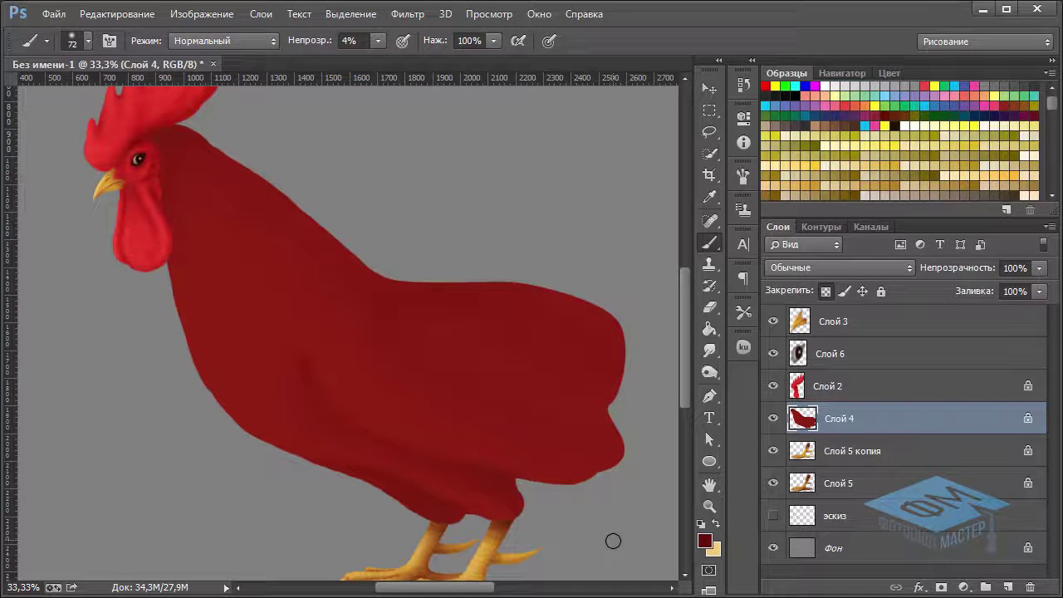
key(ctrl+minus)
right_click(342, 372)
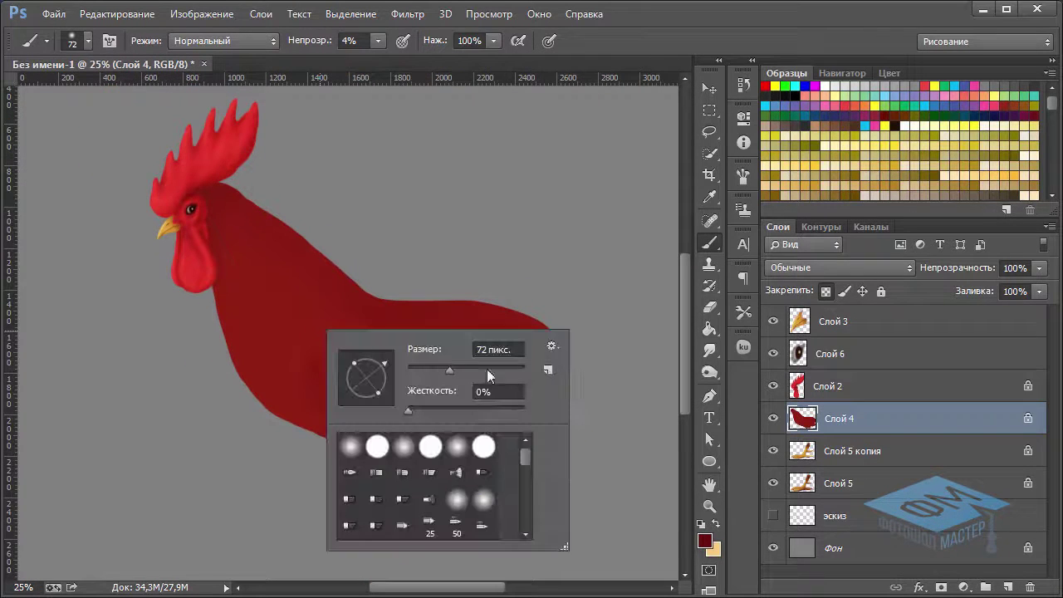
click(285, 403)
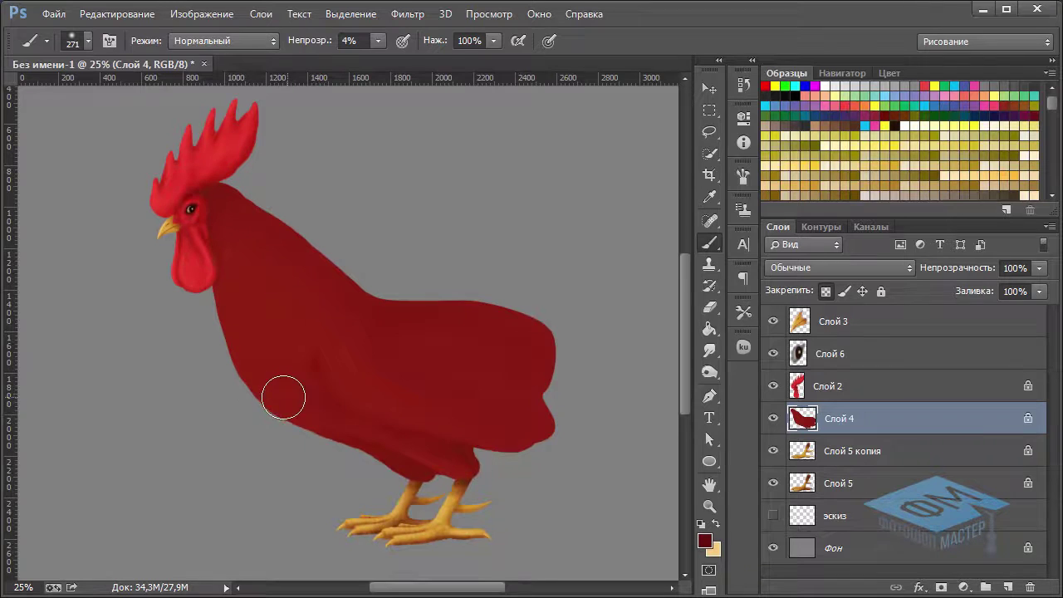
mouse_move(283, 422)
mouse_down()
mouse_move(301, 408)
mouse_move(315, 427)
mouse_move(308, 451)
mouse_move(279, 431)
mouse_up()
Switch to dark red #520a07 and shade the lower belly and back edge with a 106 px brush.
click(705, 541)
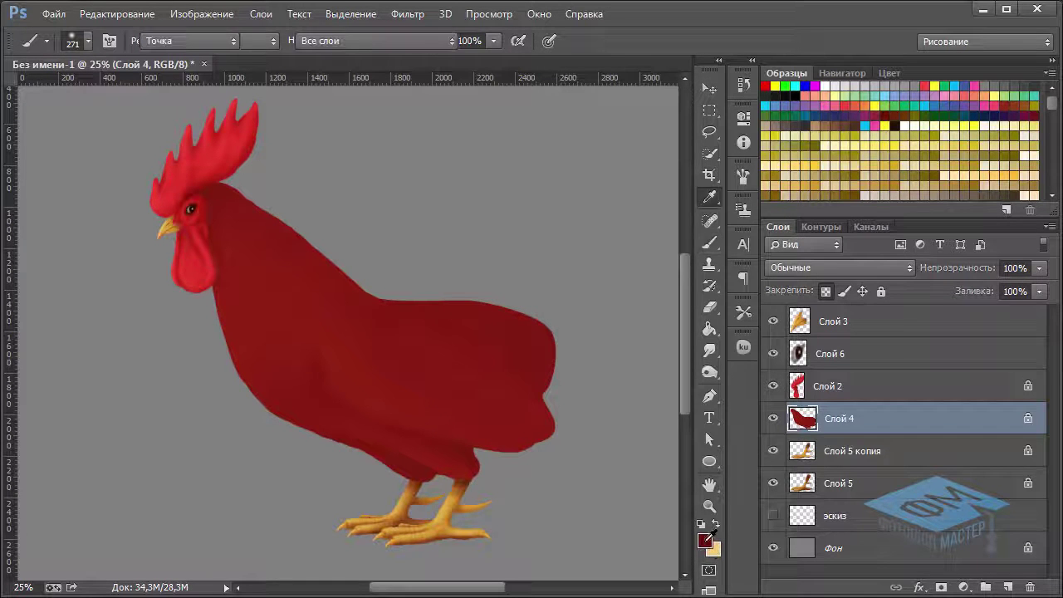
click(785, 362)
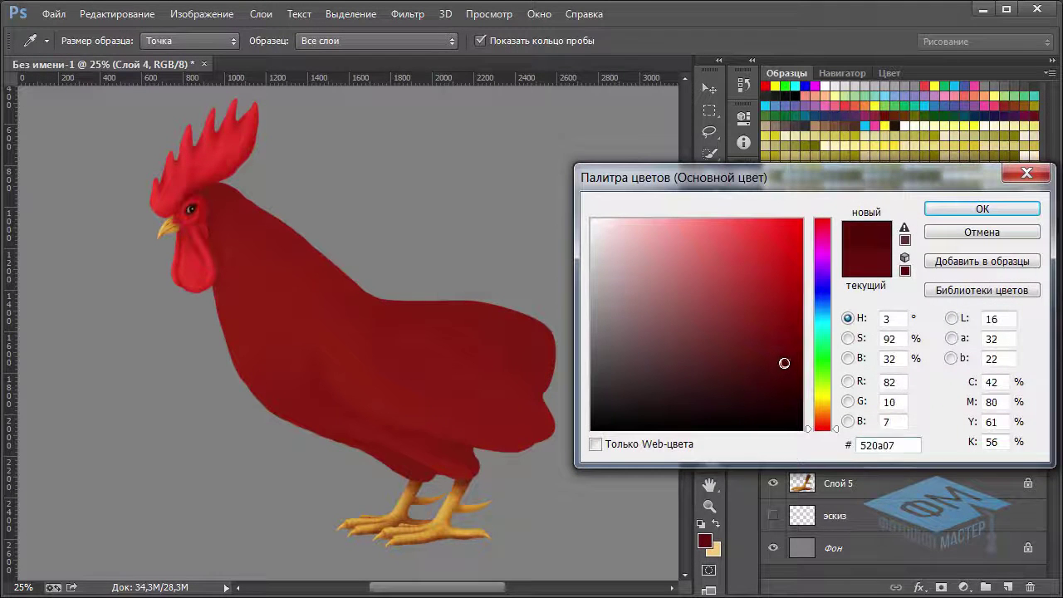
click(942, 212)
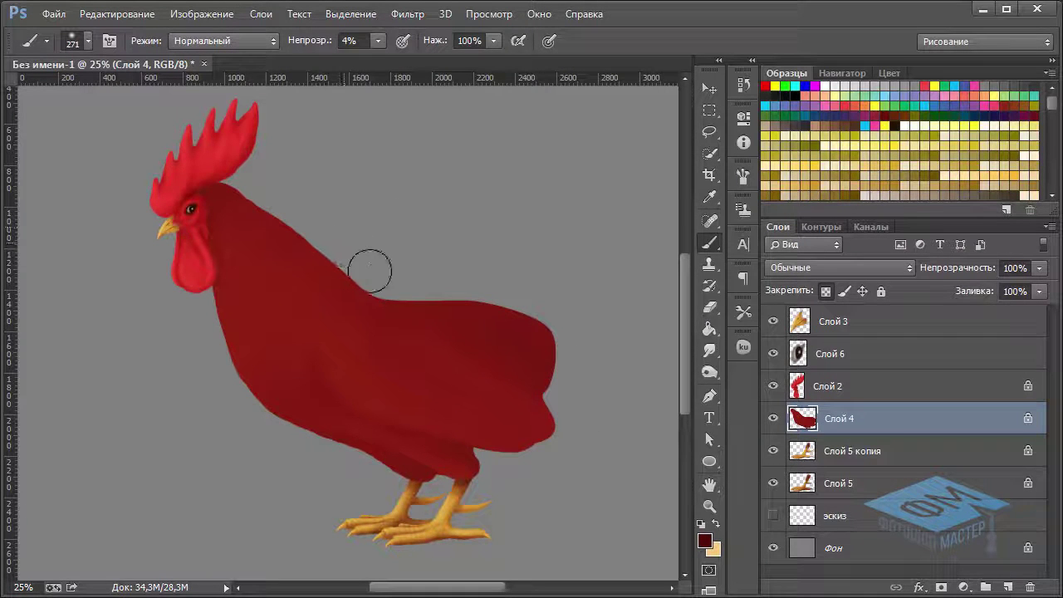
drag(325, 415, 339, 411)
right_click(457, 410)
drag(609, 423, 604, 423)
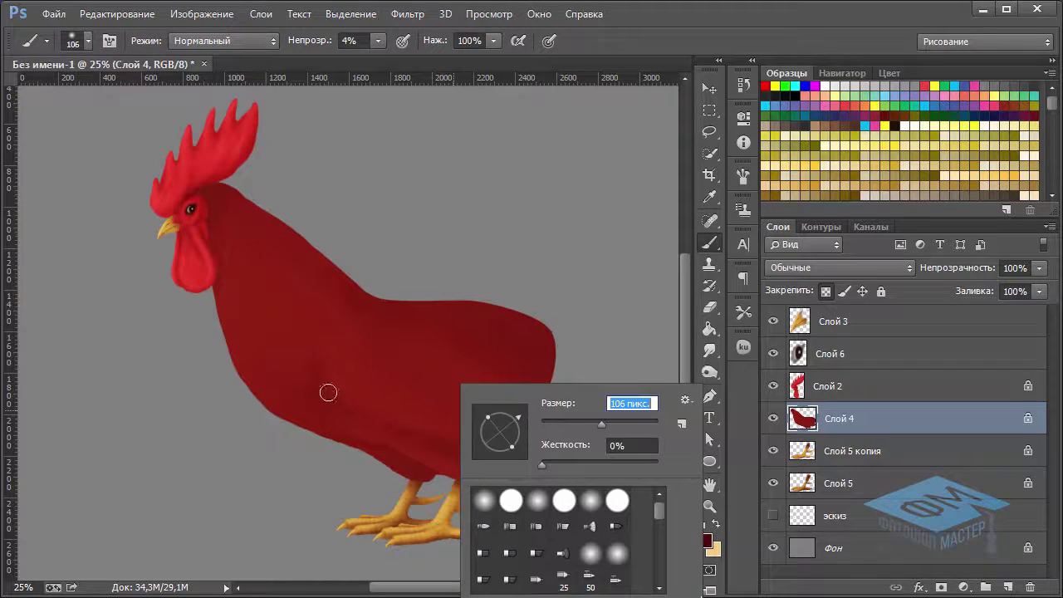
key(Return)
mouse_move(471, 463)
mouse_down()
mouse_move(379, 450)
mouse_move(429, 479)
mouse_up()
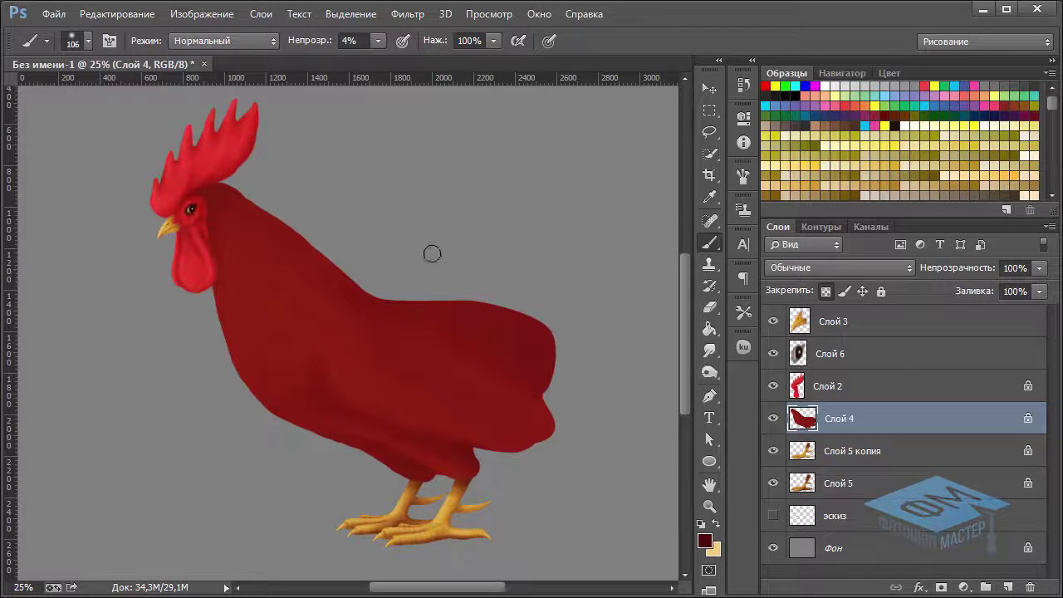
drag(443, 313, 439, 313)
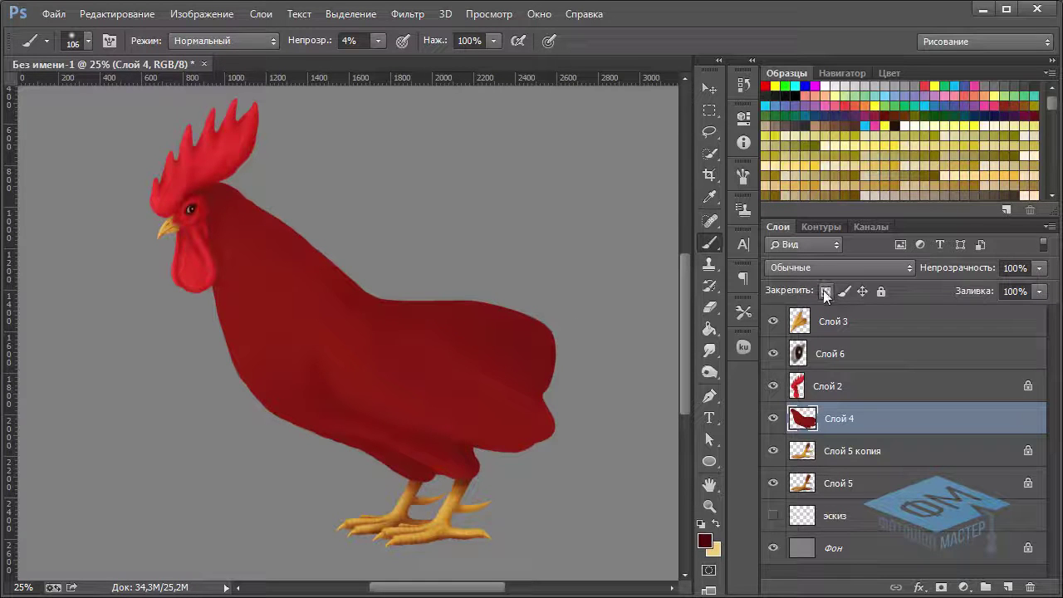
Smudge the neck outline below the wattle with a 24 px Smudge brush.
click(708, 353)
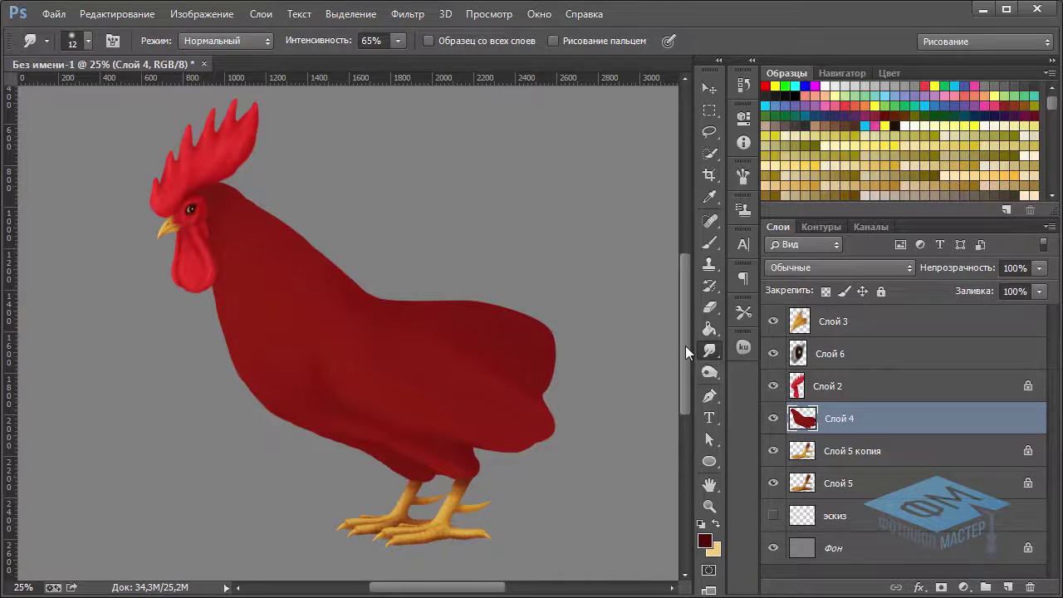
scroll(205, 276, up, 1)
scroll(205, 277, up, 1)
scroll(206, 276, up, 1)
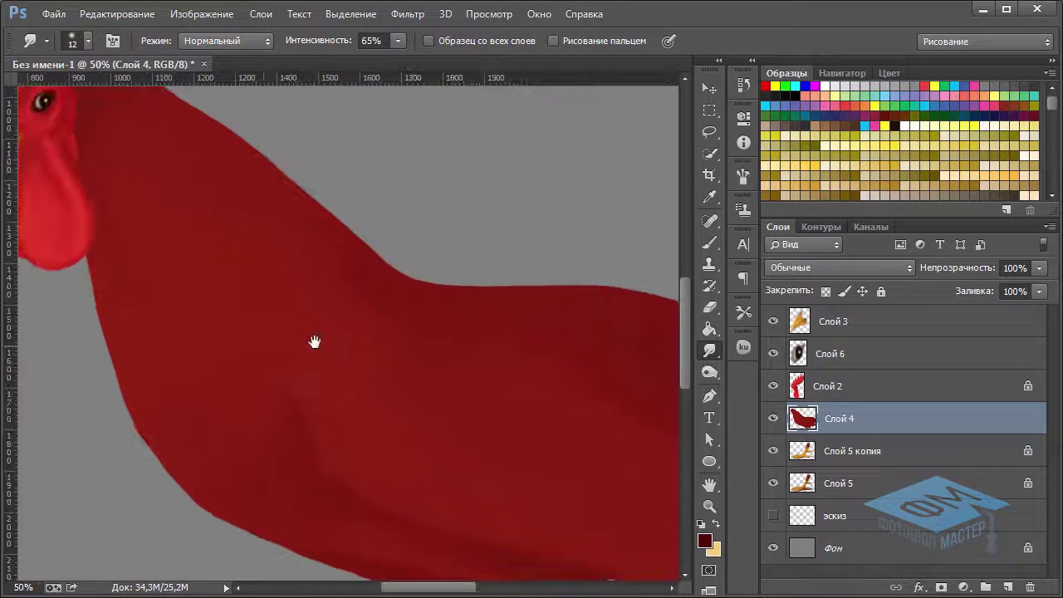
right_click(295, 281)
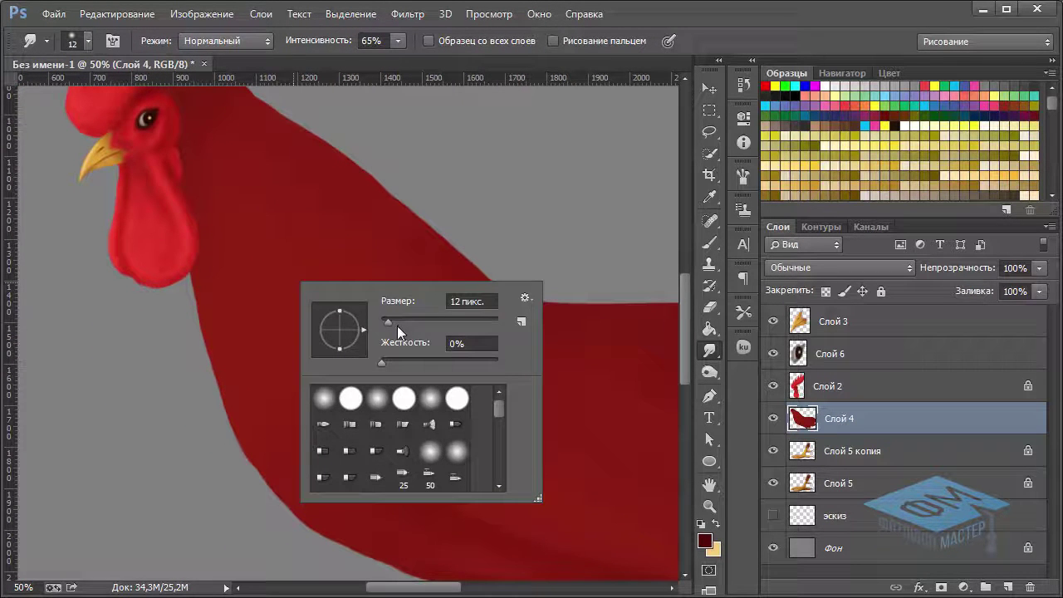
click(394, 320)
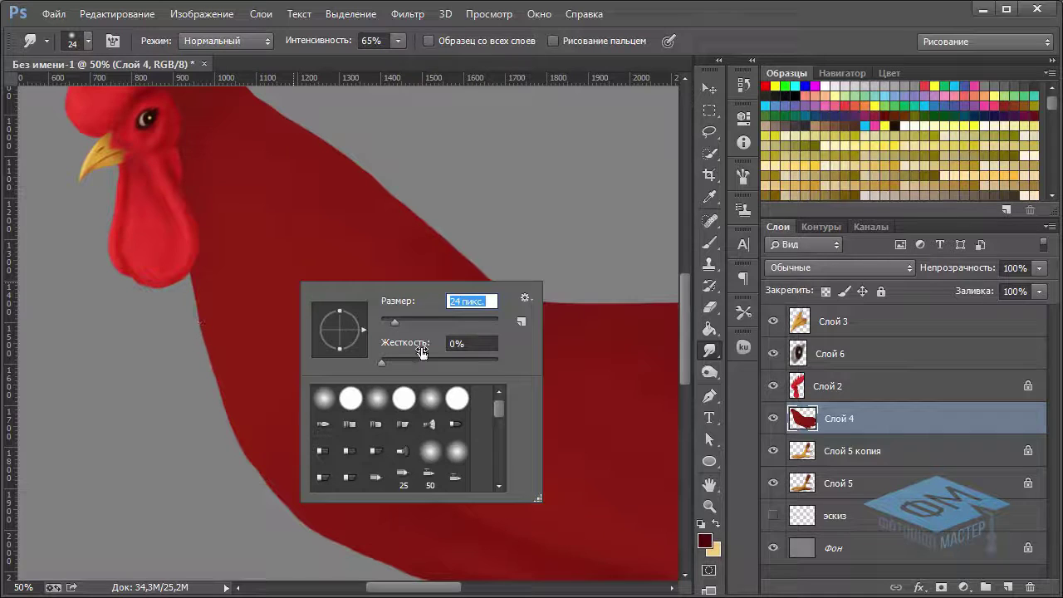
click(193, 282)
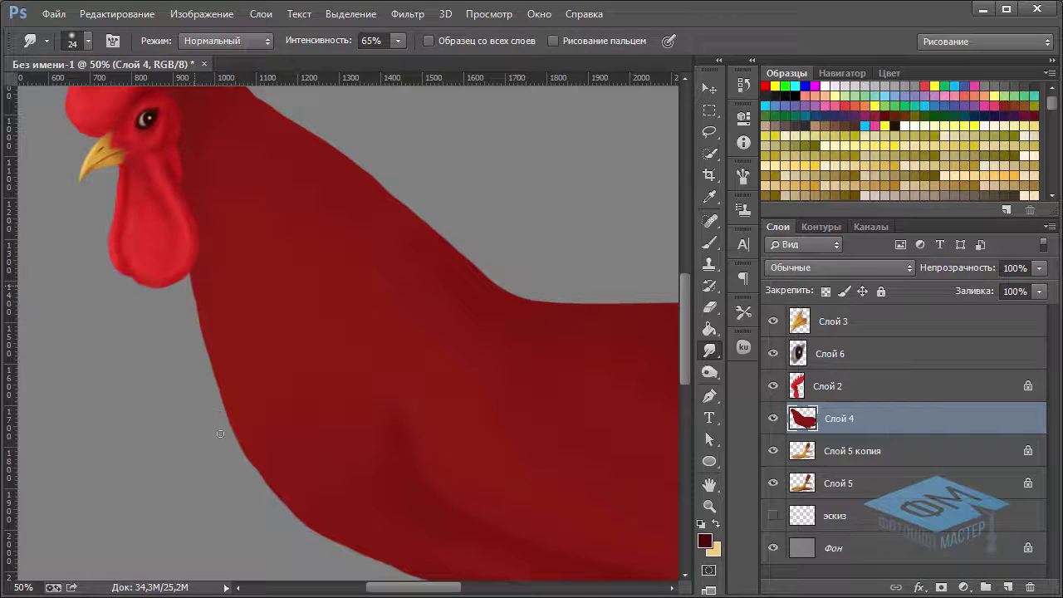
drag(196, 275, 198, 330)
Lower smudge strength to 75% and pull the neck and breast edge into feathery tufts.
click(398, 41)
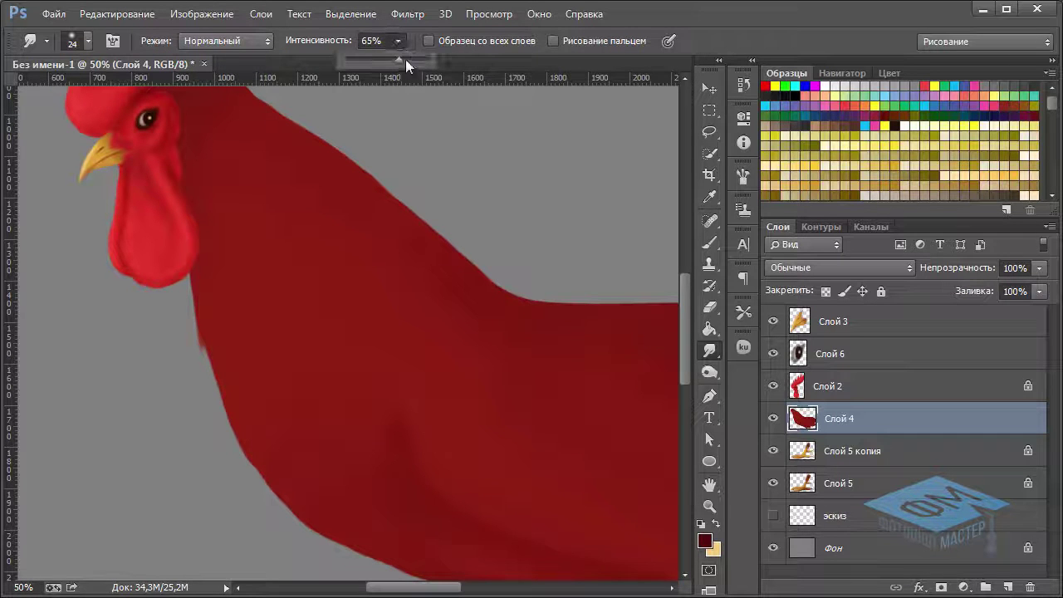
drag(411, 59, 408, 60)
click(198, 306)
drag(201, 340, 253, 471)
drag(233, 433, 290, 498)
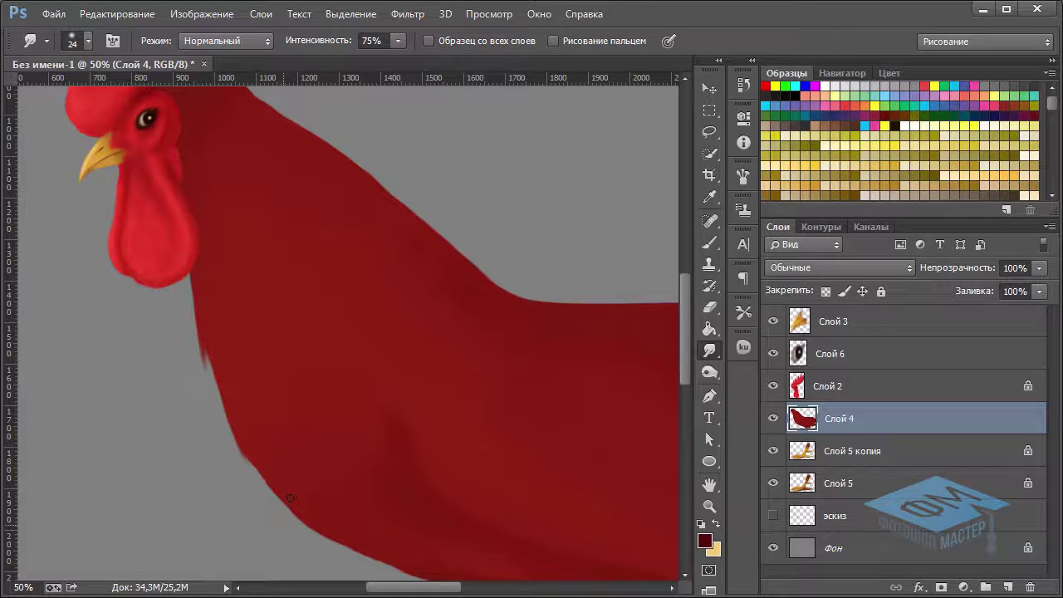
drag(347, 464, 299, 384)
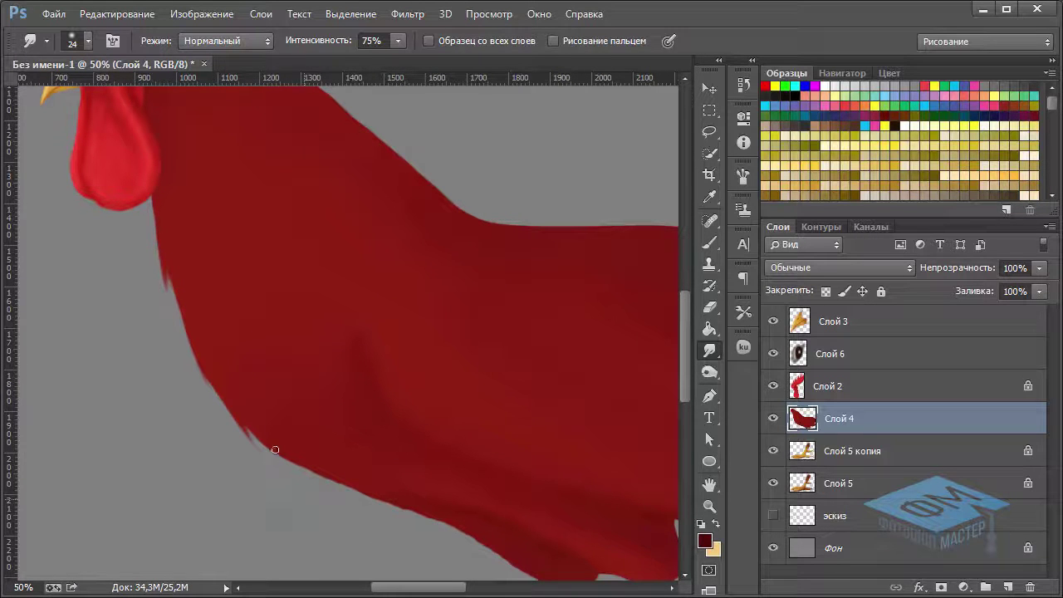
drag(396, 444, 351, 378)
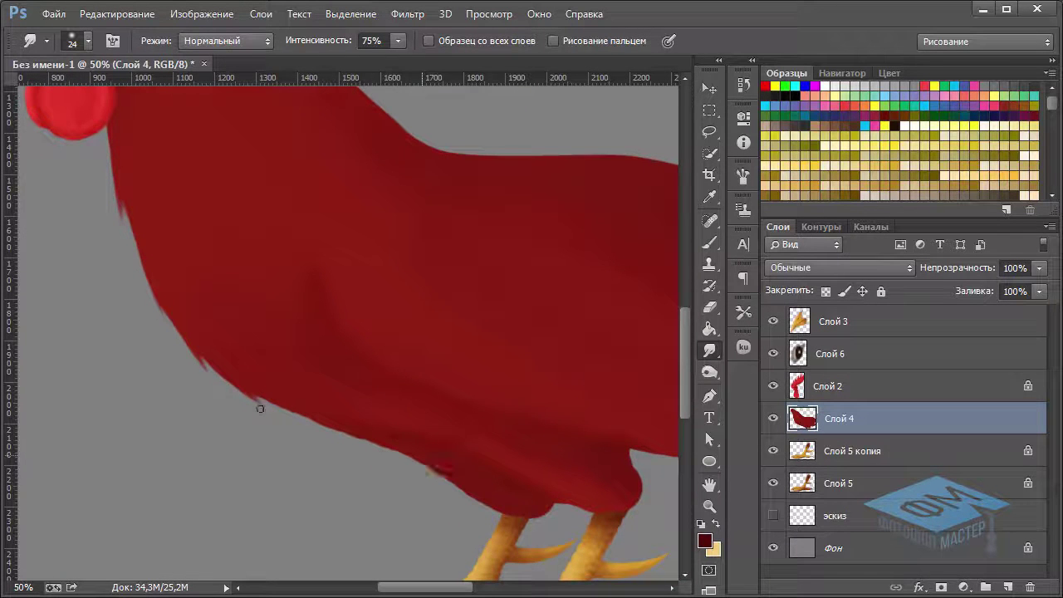
click(708, 304)
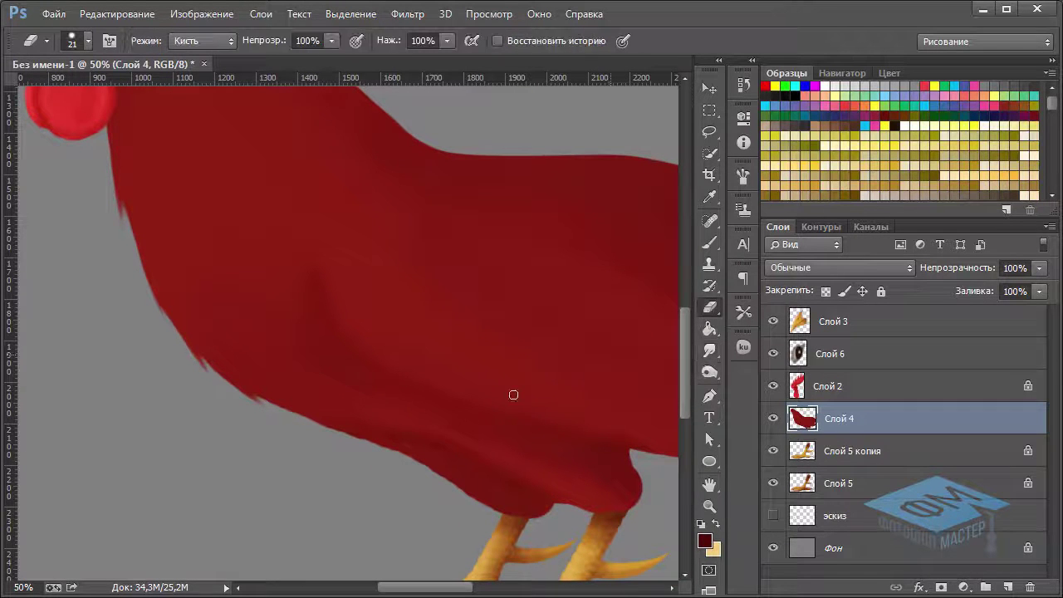
scroll(346, 380, down, 1)
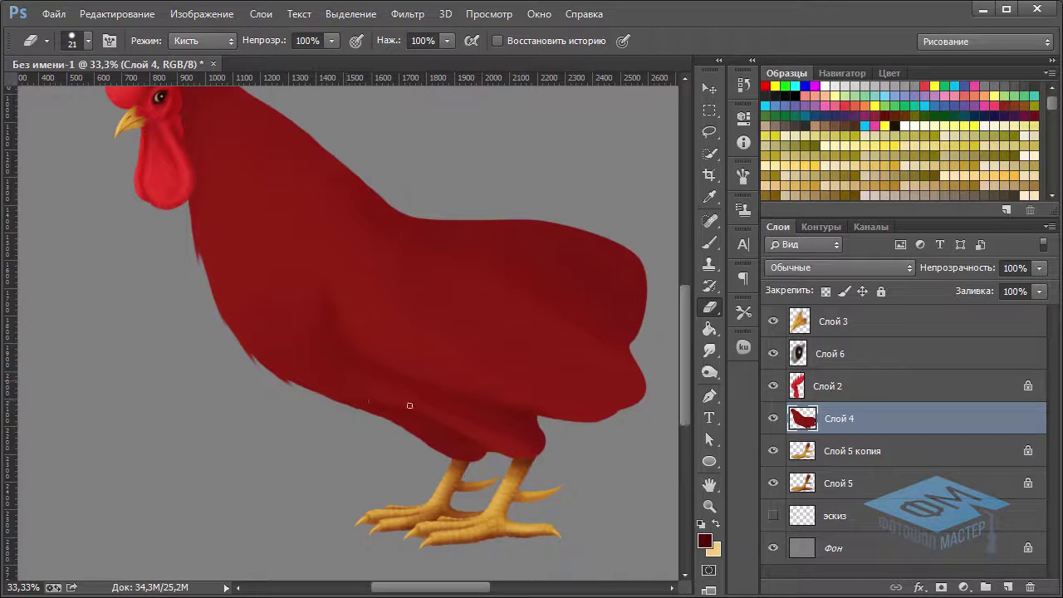
right_click(373, 397)
click(487, 423)
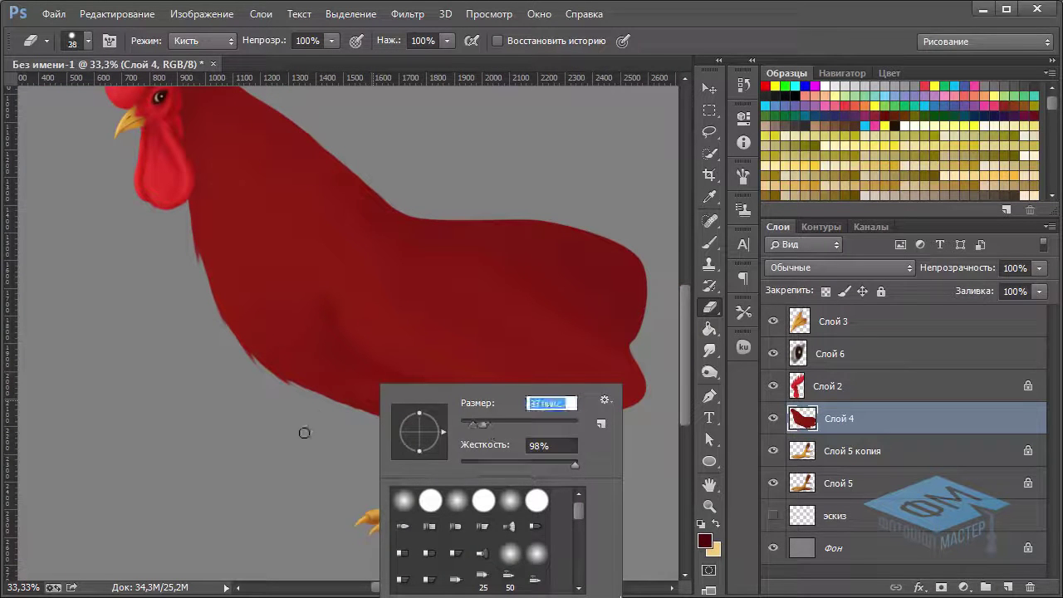
key(Return)
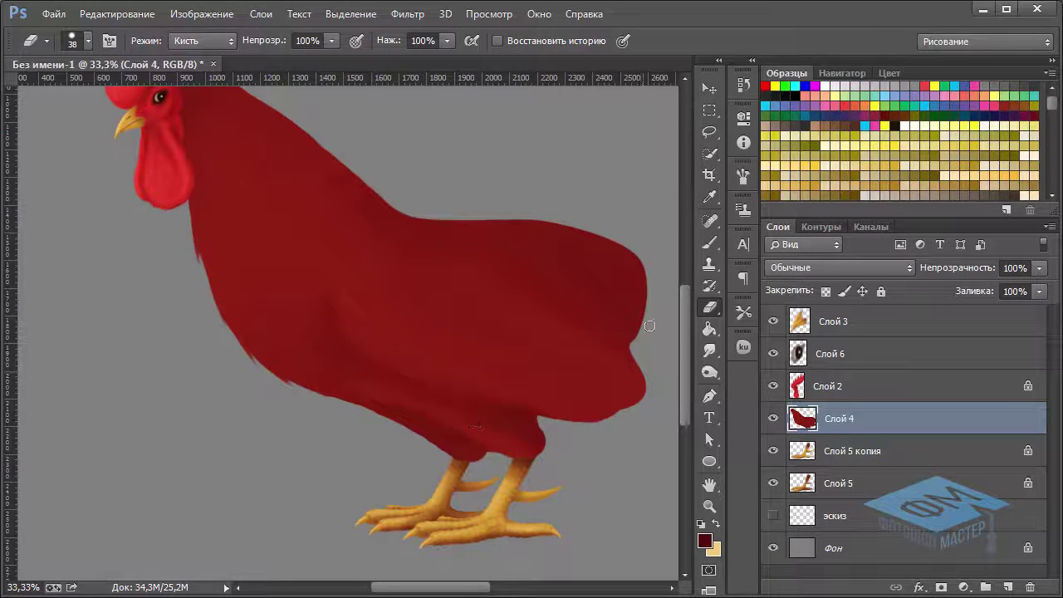
click(709, 351)
key(ctrl+plus)
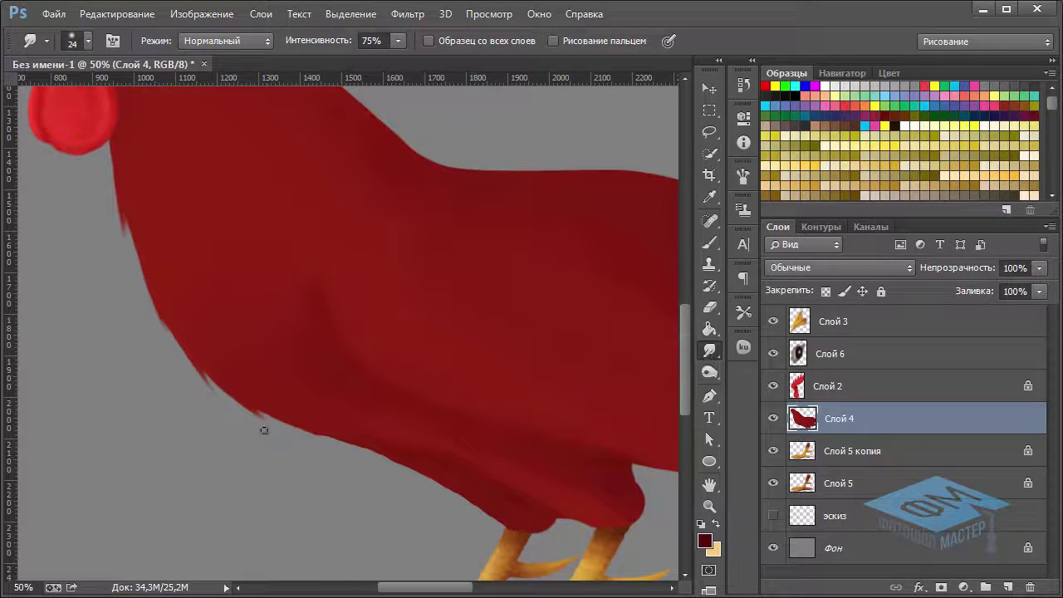
Smudge the belly's lower edge above both legs into tufts at 60% strength.
mouse_move(277, 403)
mouse_down()
mouse_move(366, 455)
mouse_move(422, 516)
mouse_up()
click(400, 38)
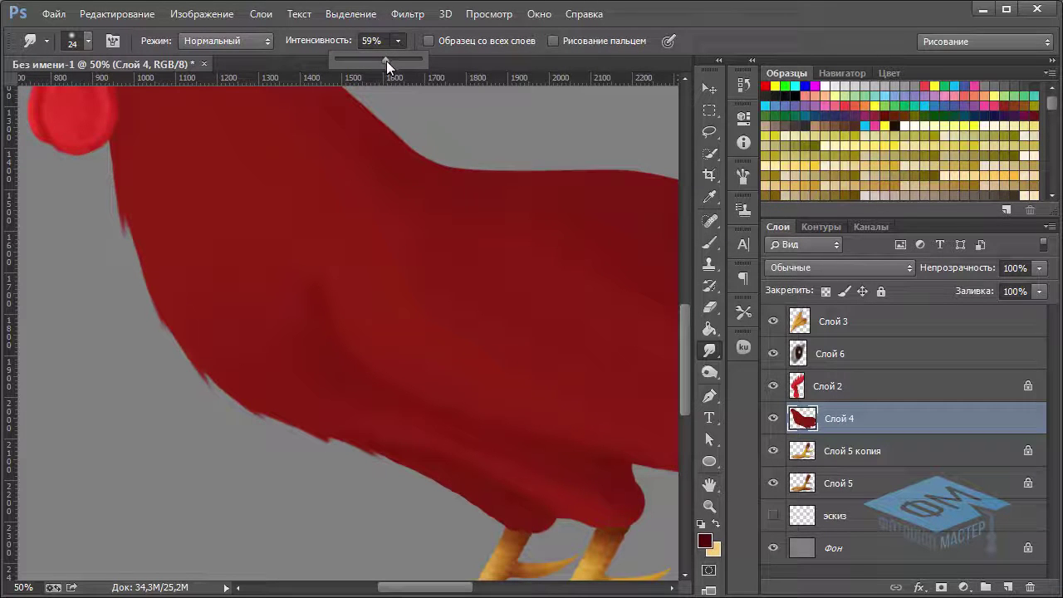
click(387, 450)
mouse_move(468, 513)
mouse_down()
mouse_move(490, 503)
mouse_move(539, 535)
mouse_move(528, 543)
mouse_move(534, 518)
mouse_move(548, 525)
mouse_move(536, 541)
mouse_move(465, 498)
mouse_move(576, 537)
mouse_move(498, 462)
mouse_up()
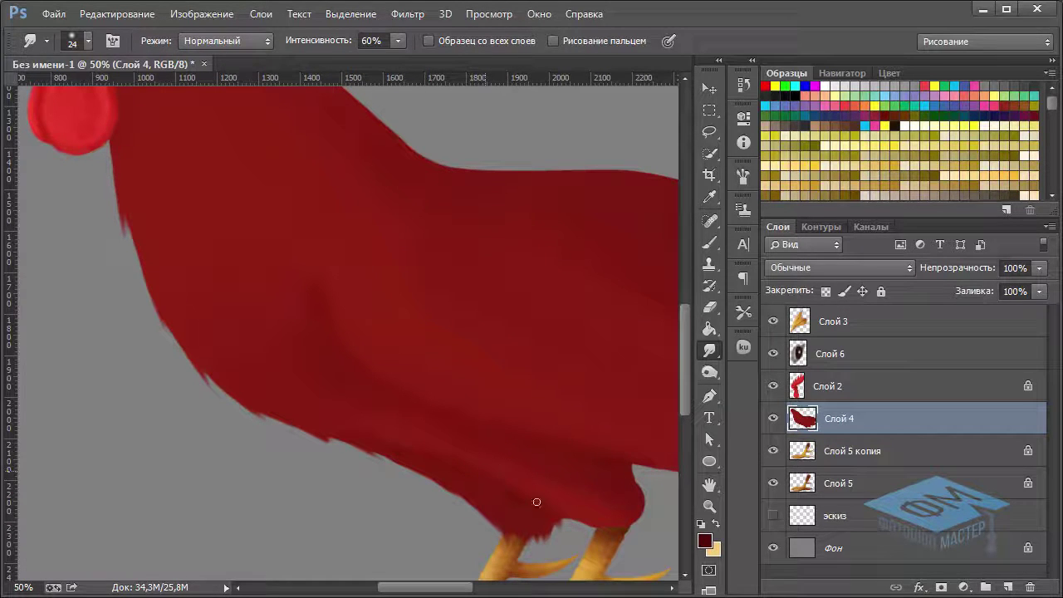
mouse_move(581, 529)
mouse_down()
mouse_move(626, 539)
mouse_move(635, 504)
mouse_move(646, 534)
mouse_move(636, 501)
mouse_up()
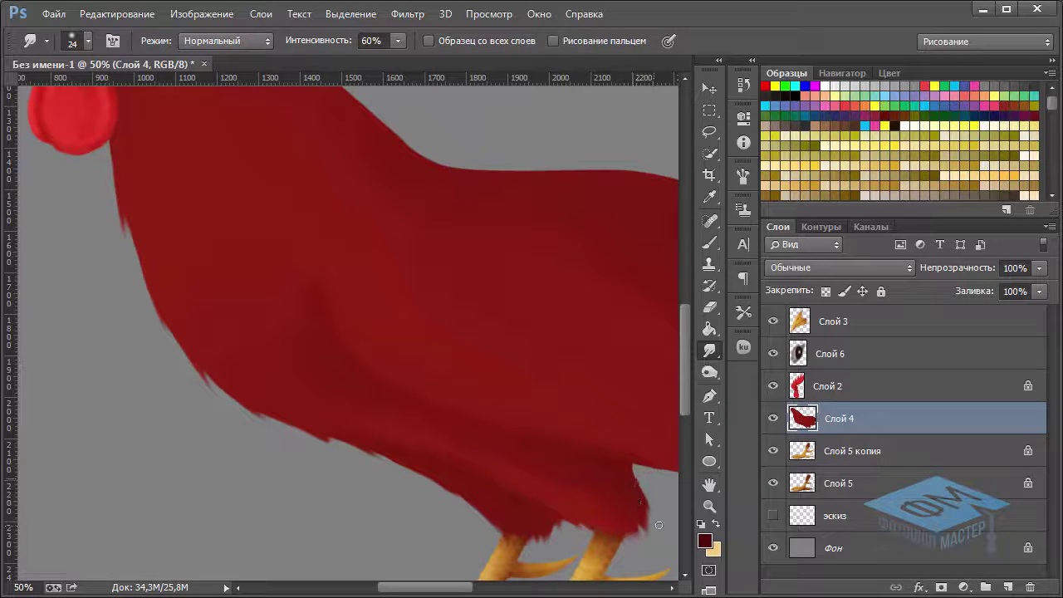
mouse_move(359, 279)
mouse_down()
mouse_move(373, 337)
mouse_move(360, 396)
mouse_up()
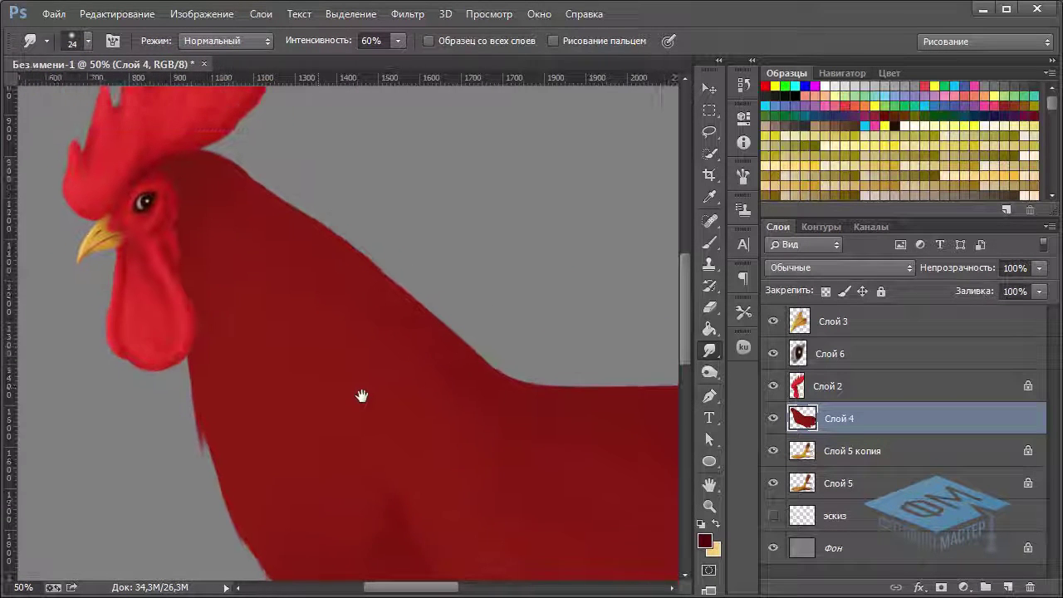
Feather the back of the neck's upper edge into the grey with a 25 px smudge brush.
right_click(249, 199)
drag(345, 237, 344, 238)
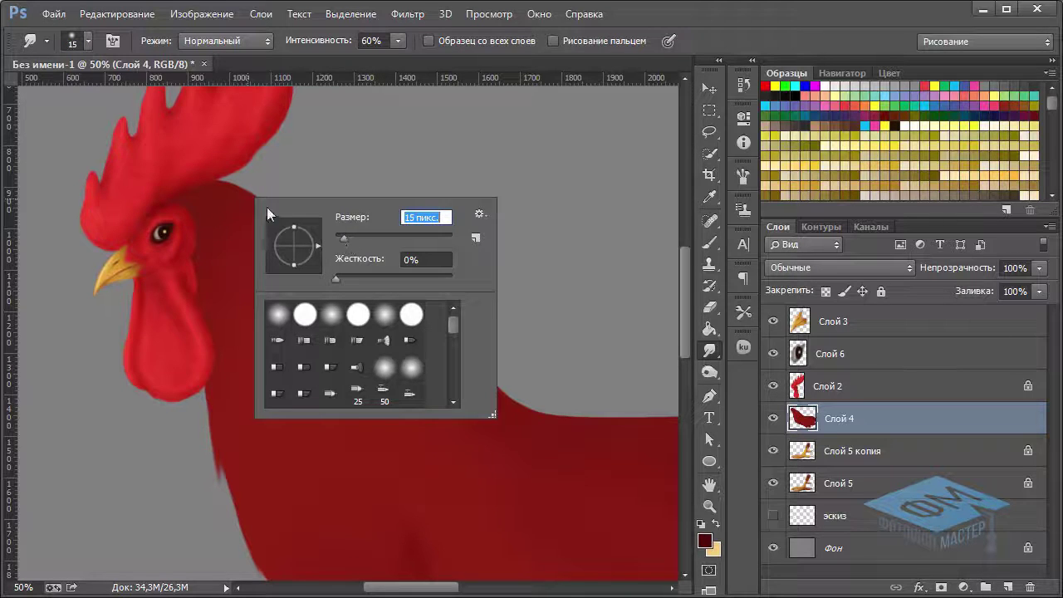
key(Return)
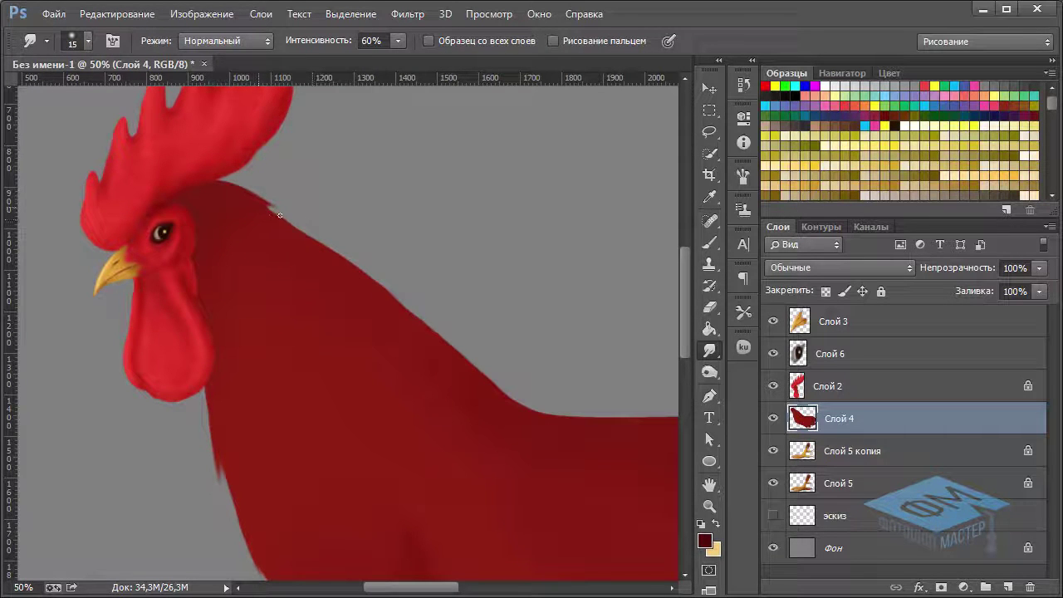
right_click(377, 255)
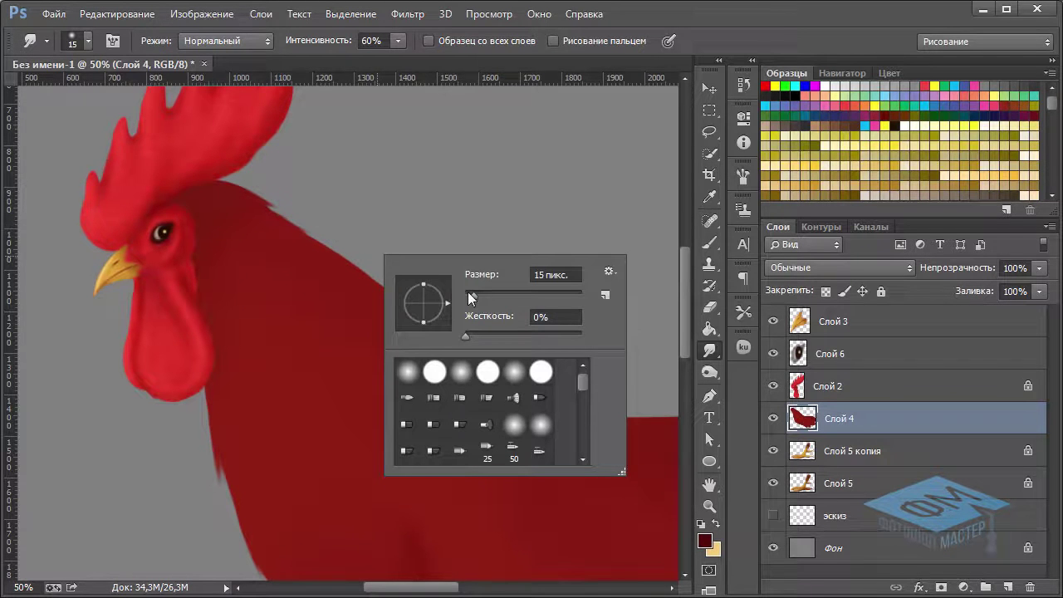
drag(478, 292, 479, 294)
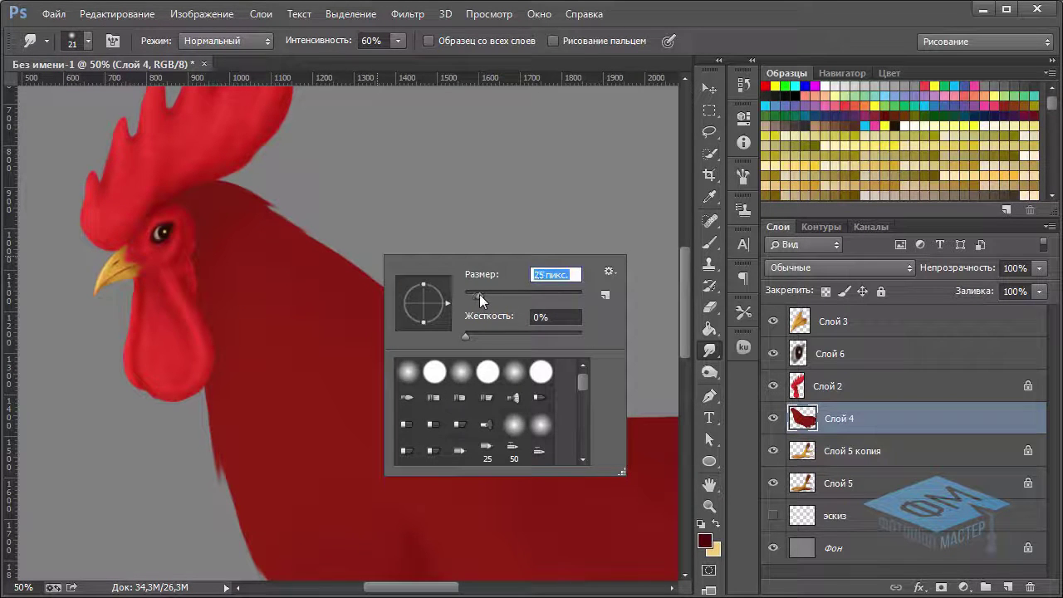
key(Return)
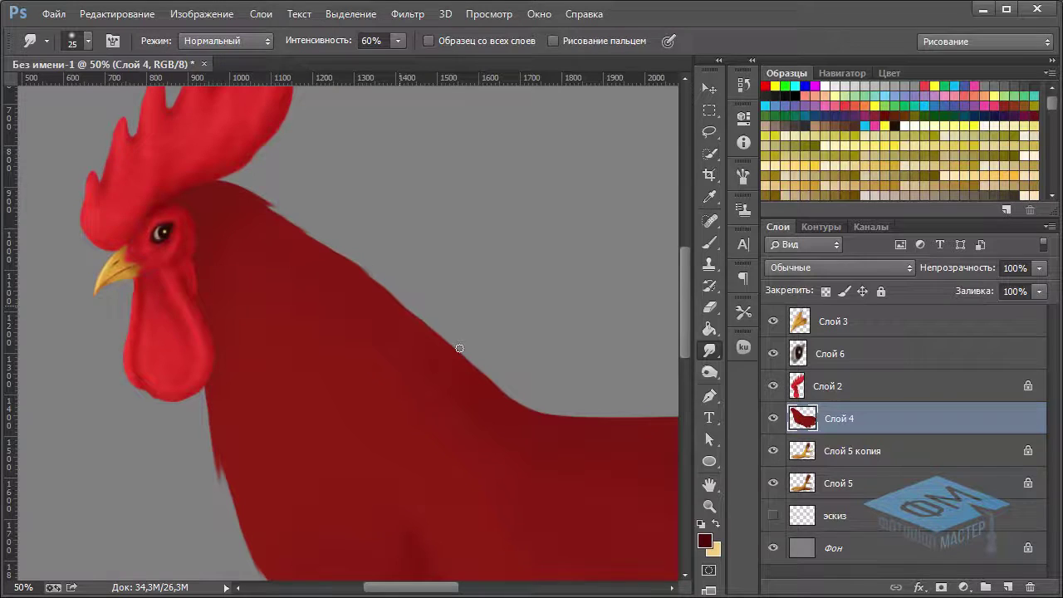
mouse_move(397, 317)
mouse_down()
mouse_move(379, 292)
mouse_move(474, 374)
mouse_move(379, 296)
mouse_move(480, 366)
mouse_move(509, 412)
mouse_move(402, 318)
mouse_up()
mouse_move(430, 331)
mouse_down()
mouse_move(465, 355)
mouse_move(451, 361)
mouse_move(519, 405)
mouse_move(488, 379)
mouse_up()
key(ctrl+minus)
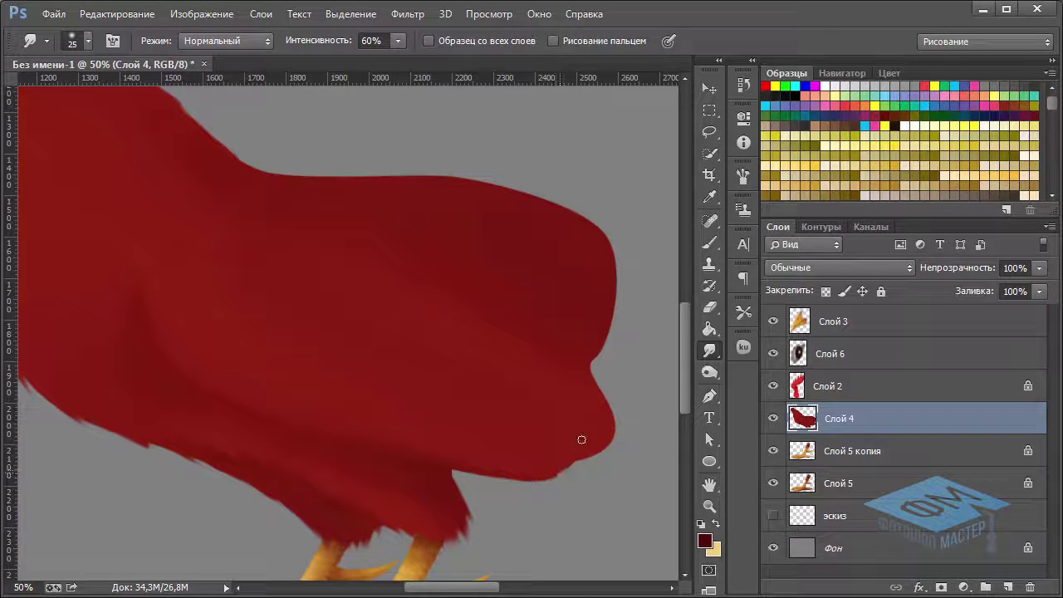
Smudge the lower-right body edge with a 52 px brush, then shrink it to 7 px.
right_click(577, 454)
drag(694, 423, 704, 423)
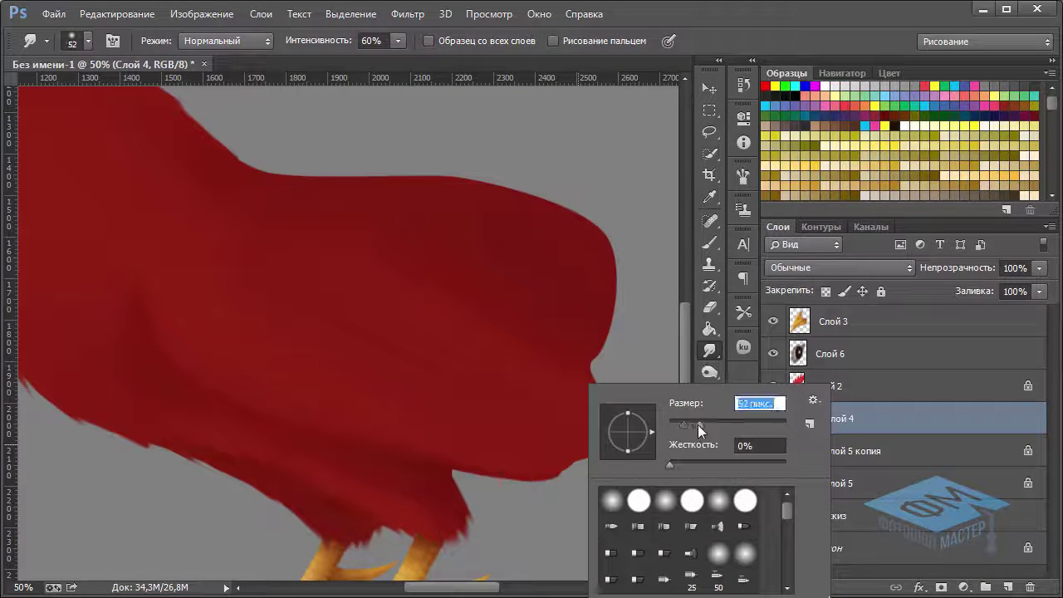
key(Return)
drag(561, 468, 553, 467)
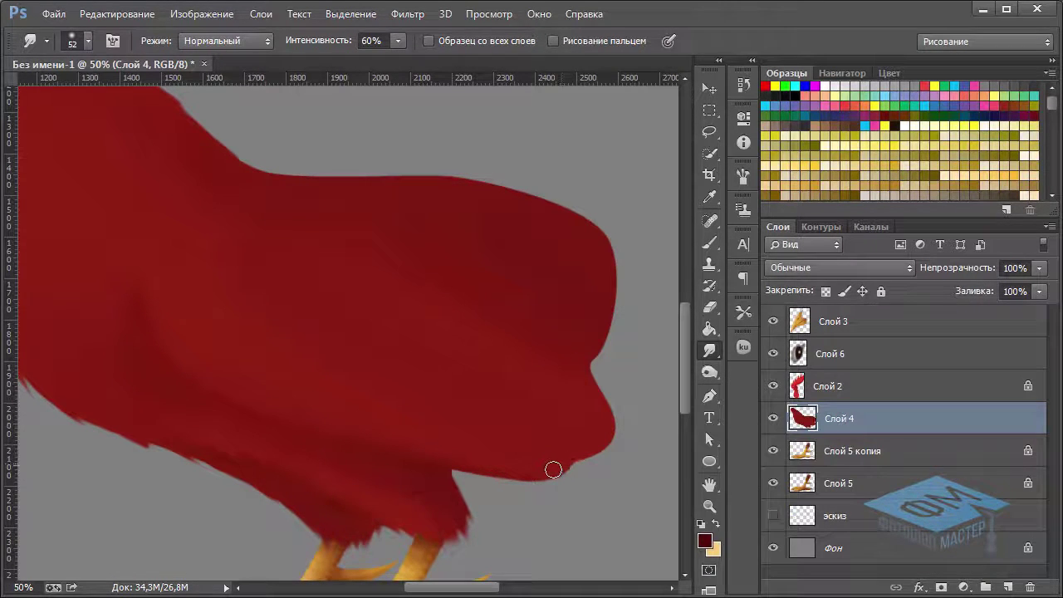
right_click(580, 451)
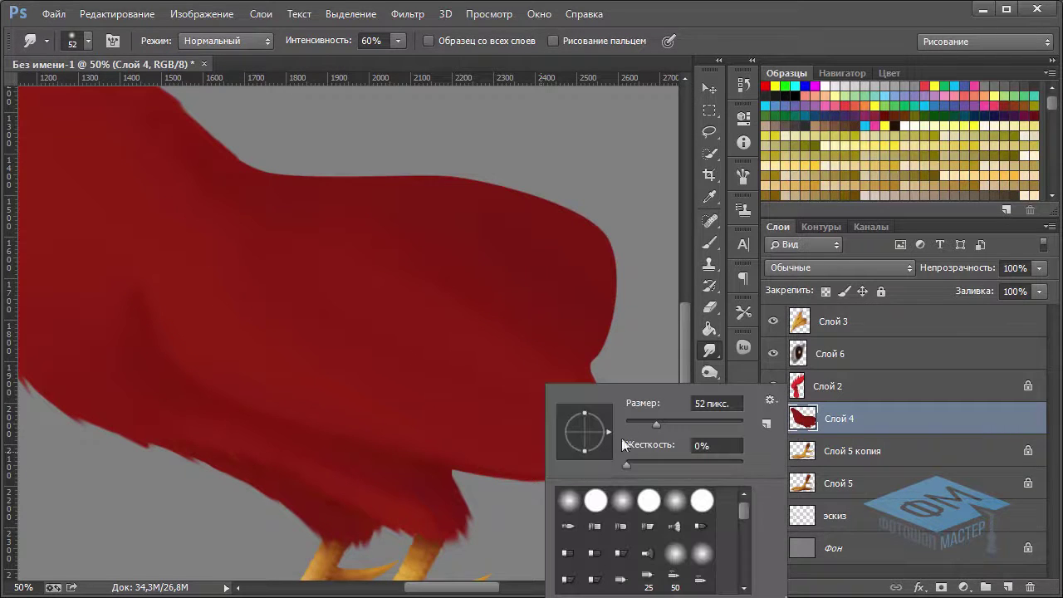
drag(635, 423, 630, 423)
key(Return)
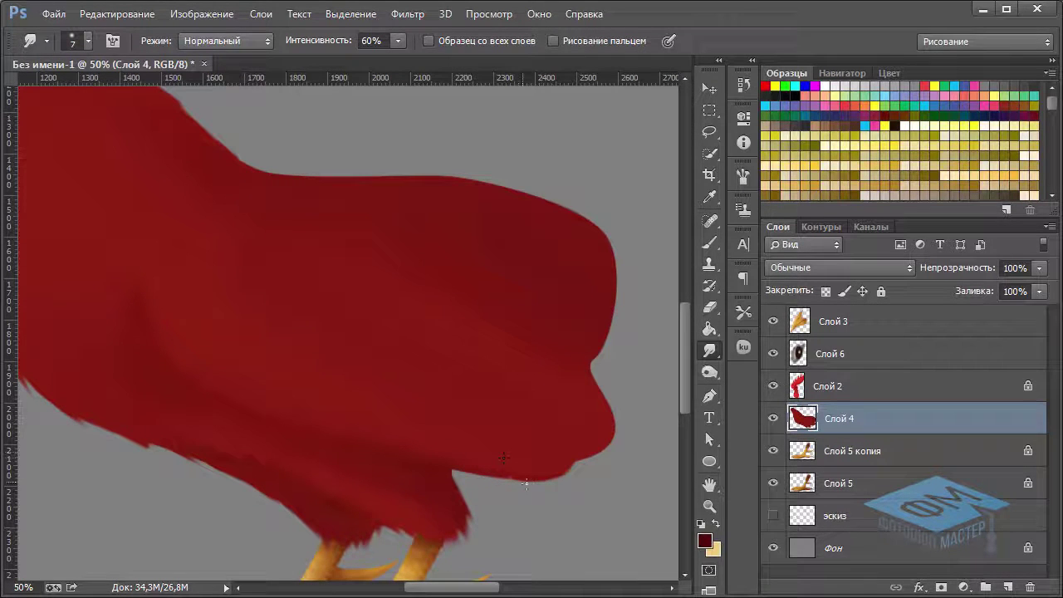
Smudge the lower back edge into tufts at 40 px and lock Слой 4's transparent pixels.
right_click(547, 456)
click(613, 421)
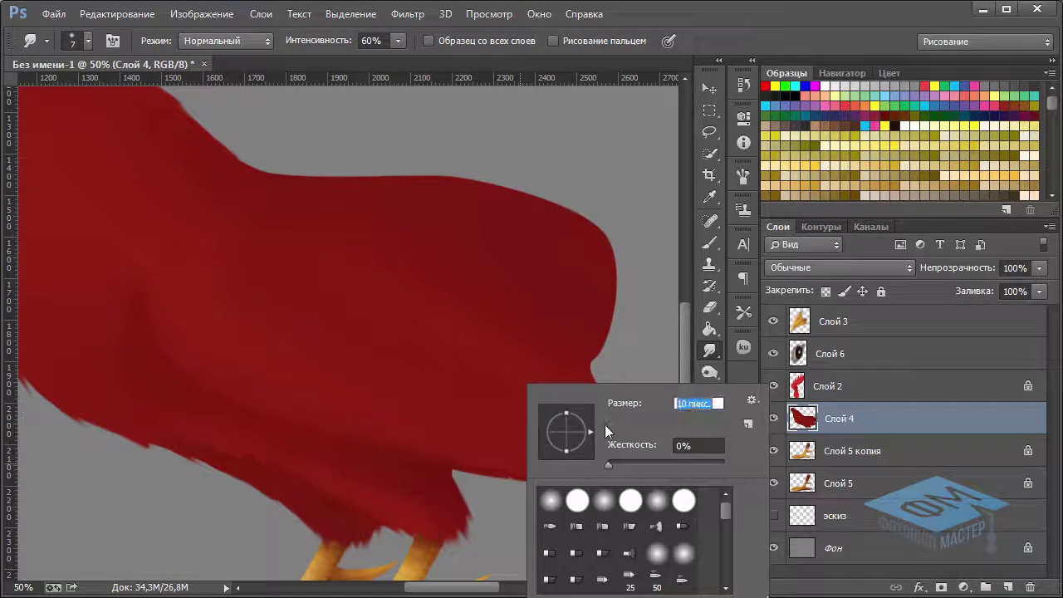
key(Return)
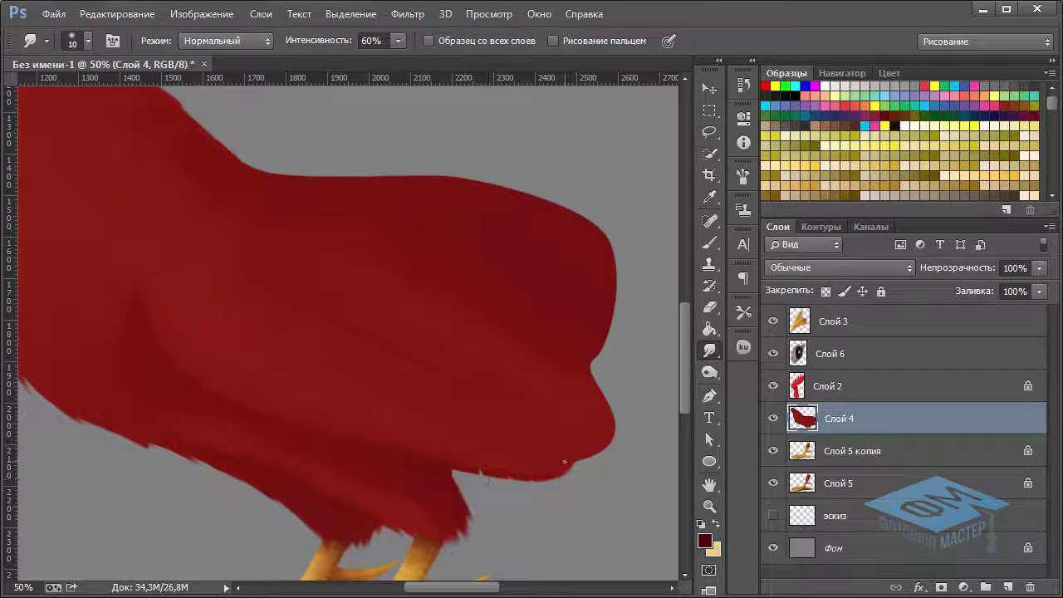
right_click(566, 462)
drag(657, 424, 676, 420)
key(Return)
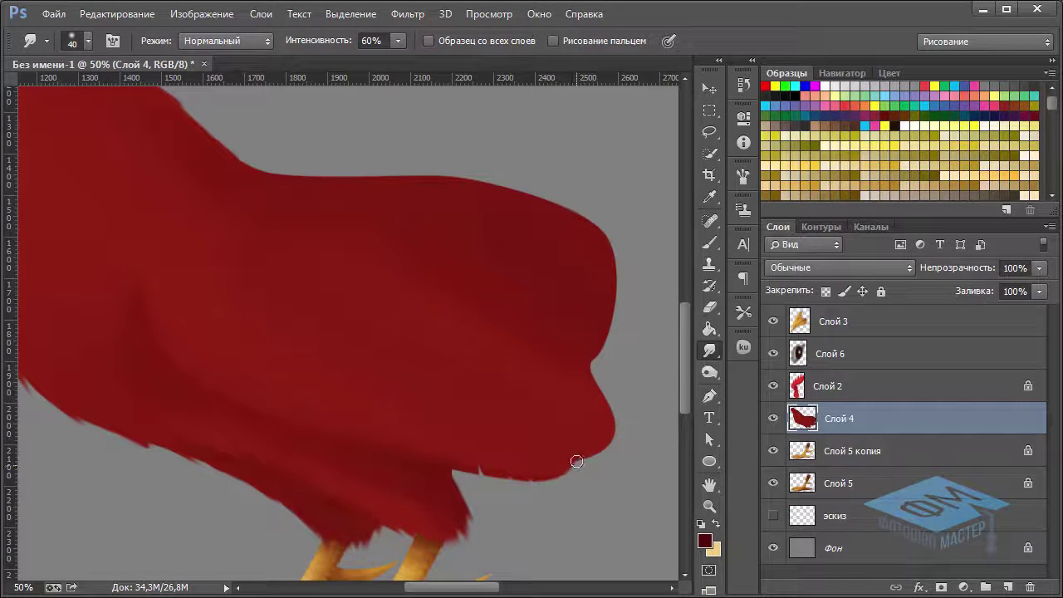
mouse_move(576, 457)
mouse_down()
mouse_move(601, 447)
mouse_move(570, 477)
mouse_up()
key(ctrl+minus)
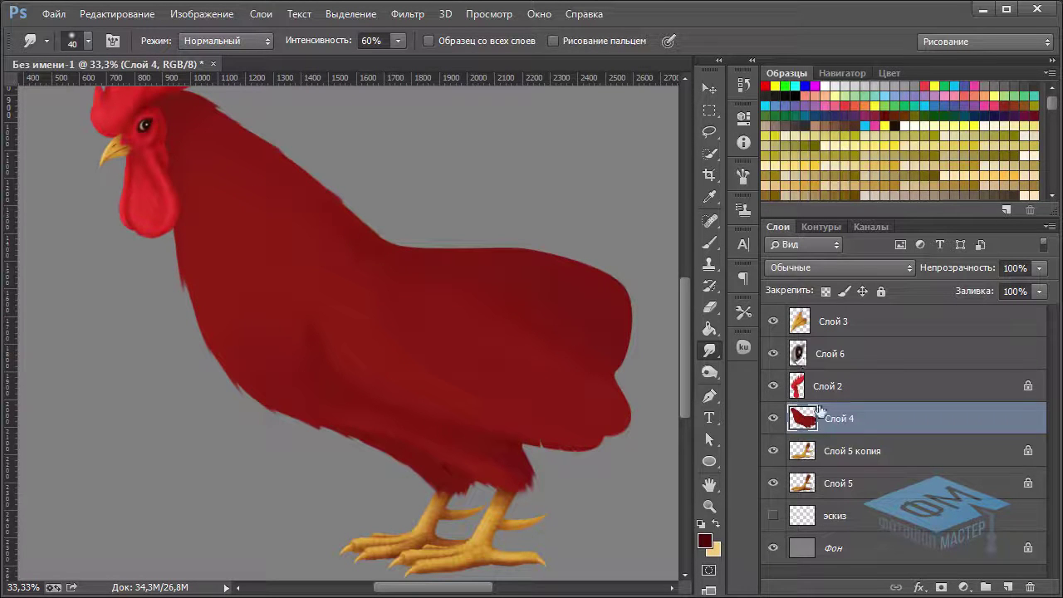
click(825, 291)
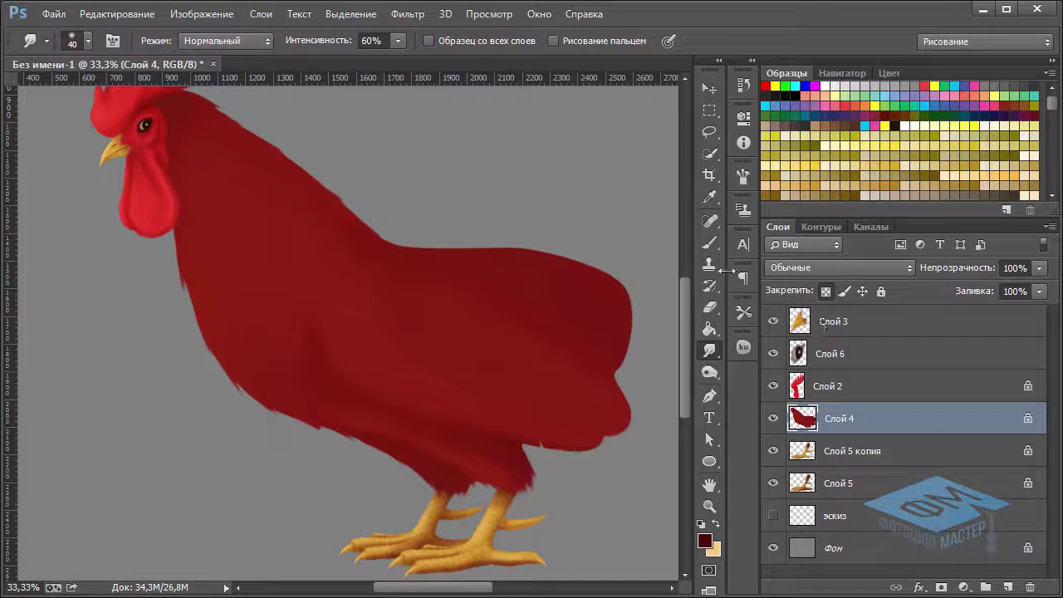
Take the soft Brush and set the foreground colour to red #890c06.
click(709, 242)
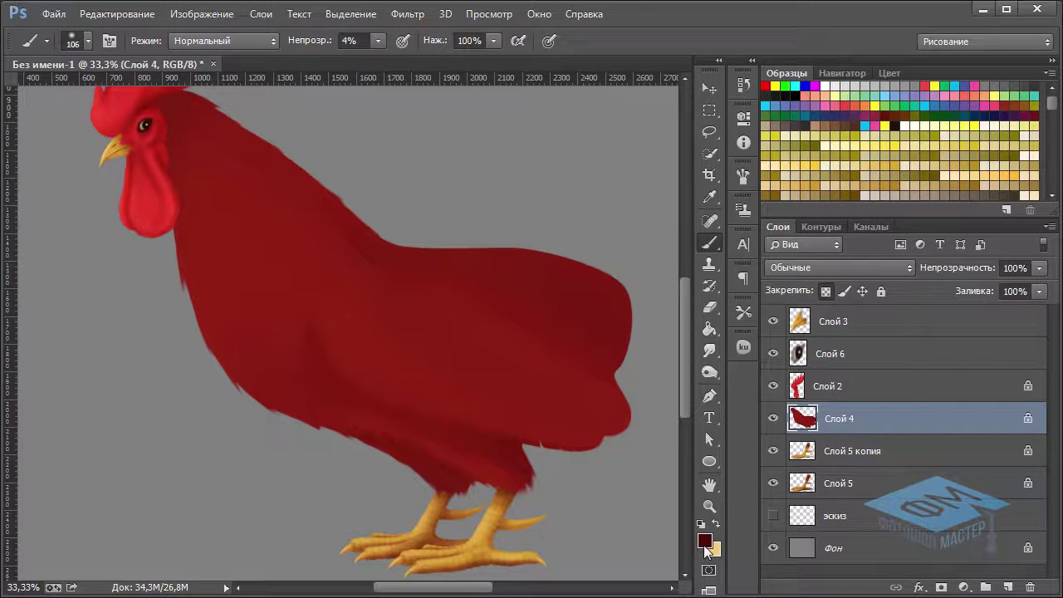
click(704, 542)
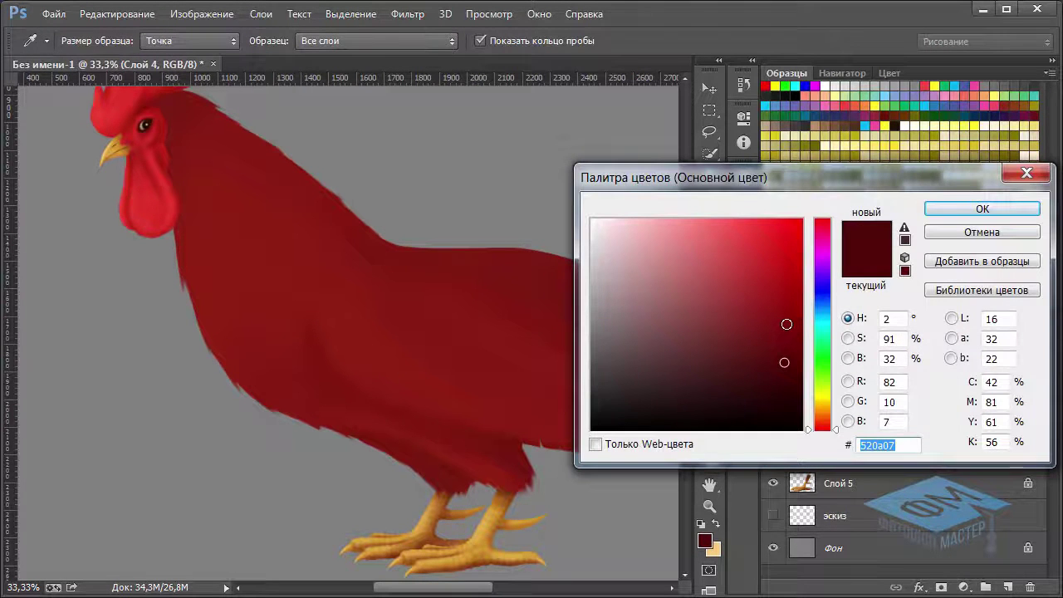
click(786, 324)
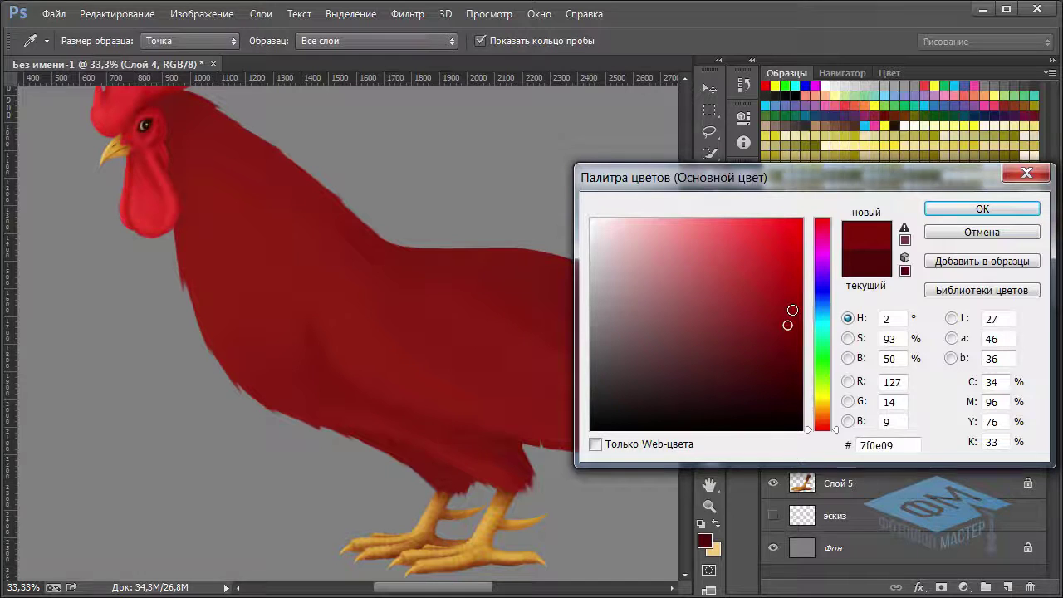
click(792, 317)
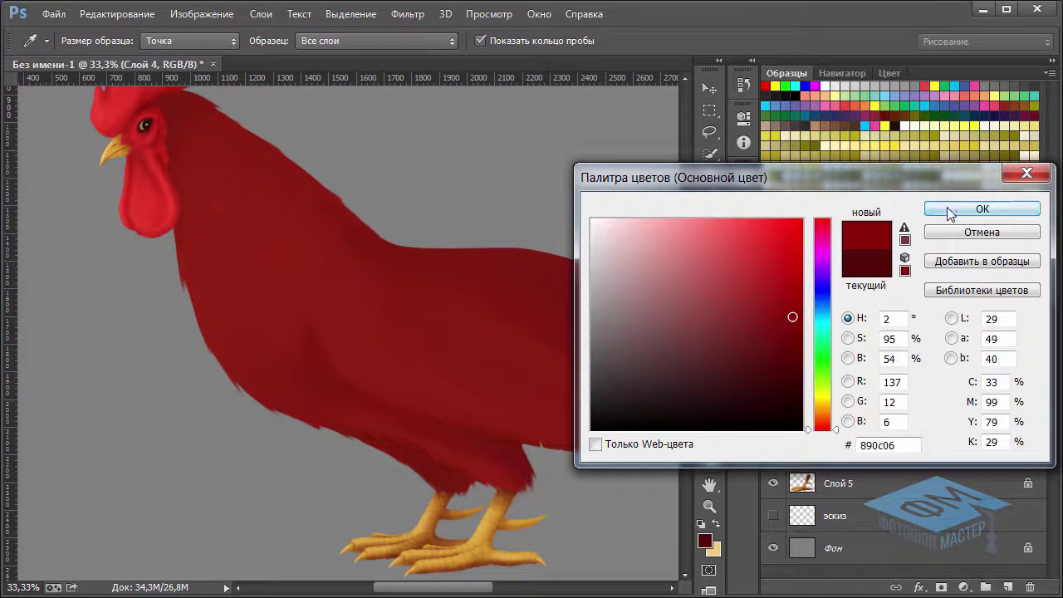
click(948, 209)
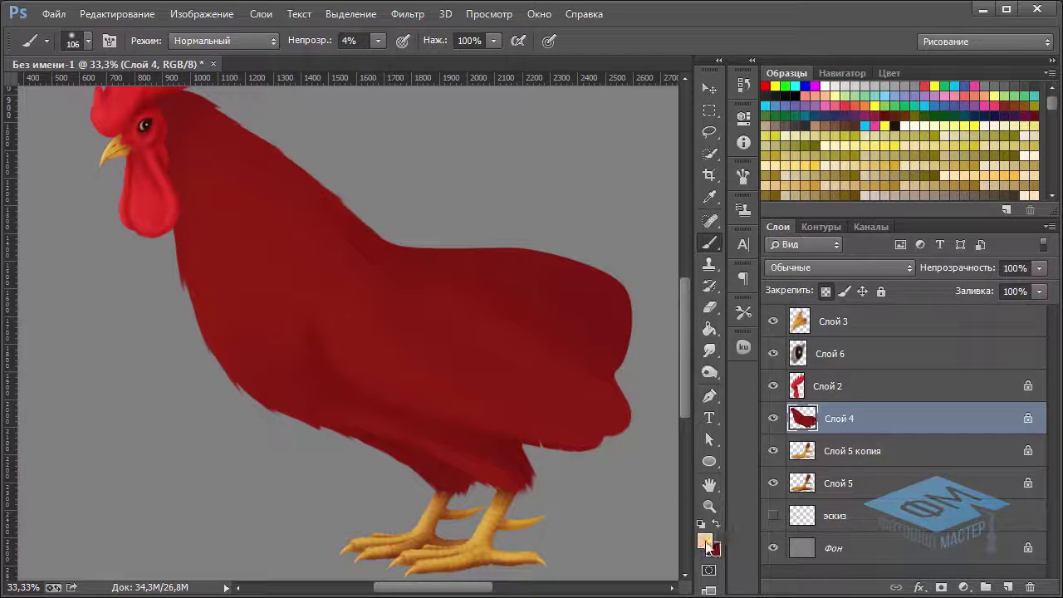
Pick orange #dd6d12 and a 45 px brush, zoomed to 50% on the rear body edge.
click(705, 541)
click(783, 246)
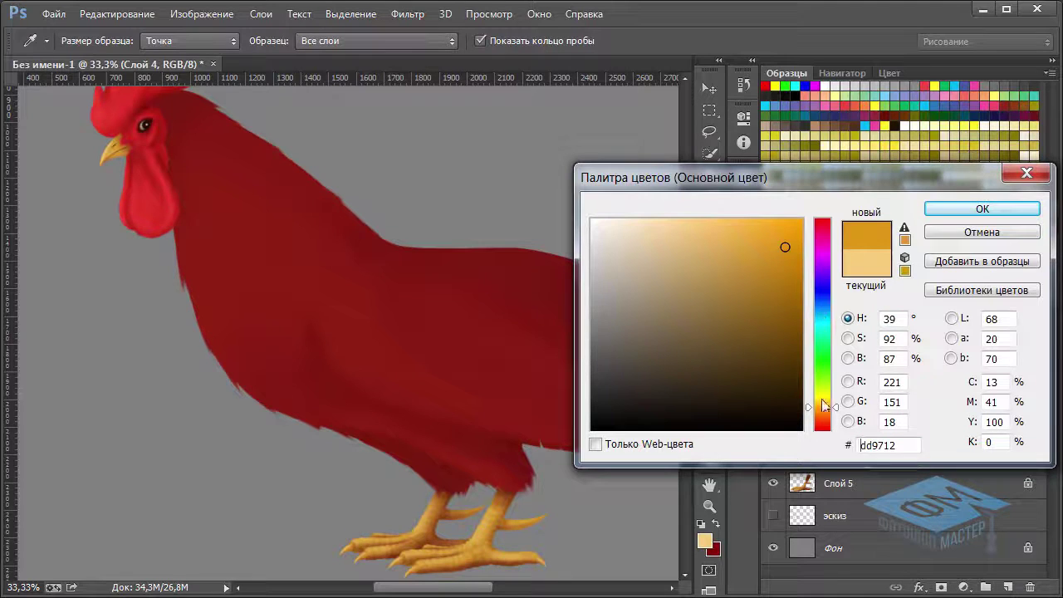
drag(831, 408, 834, 410)
click(960, 207)
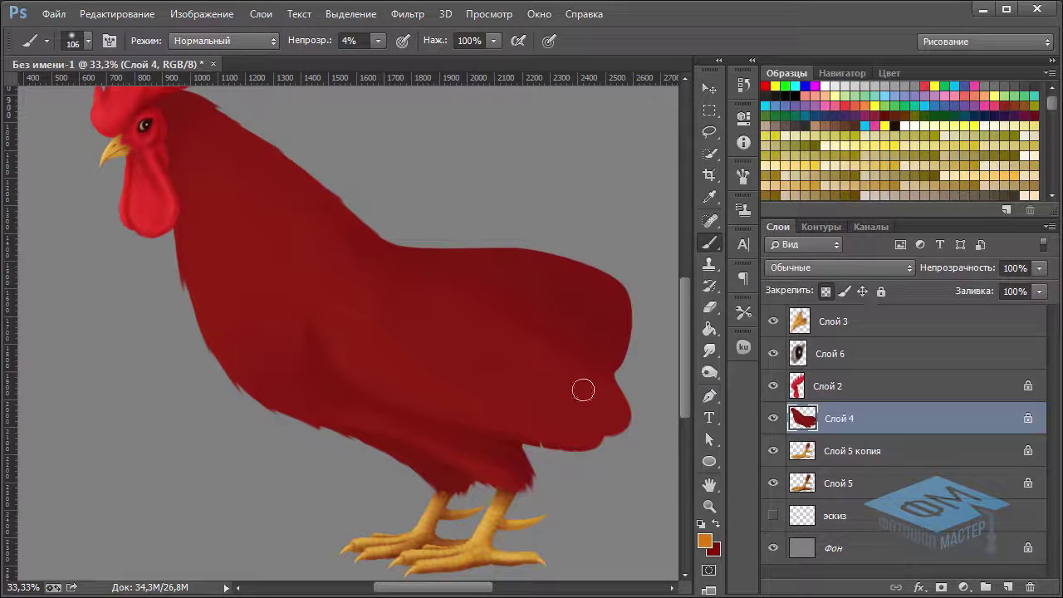
right_click(558, 397)
drag(662, 427, 660, 424)
key(Return)
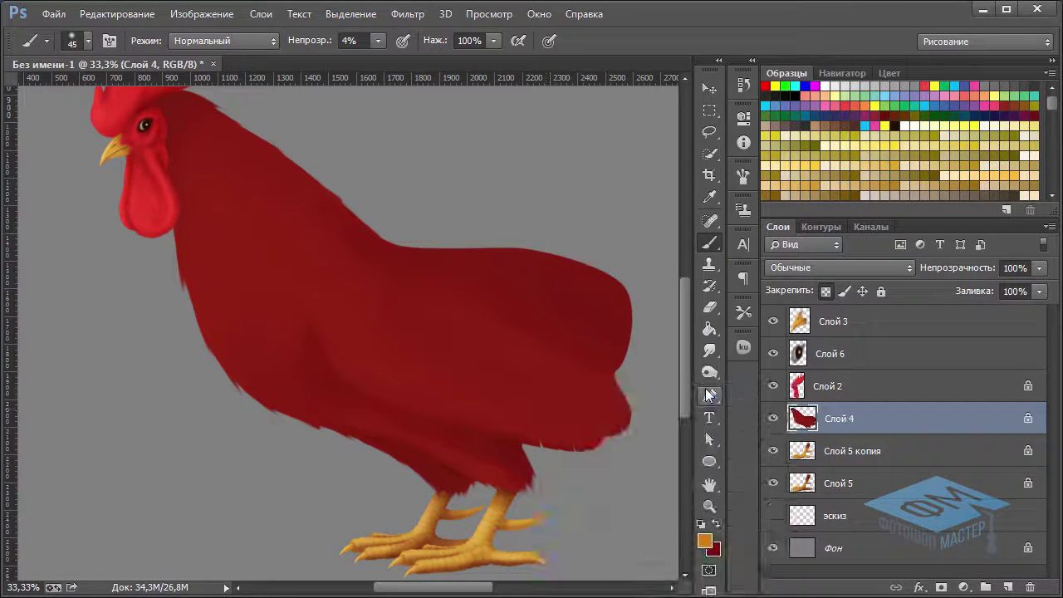
key(ctrl+plus)
drag(545, 437, 286, 383)
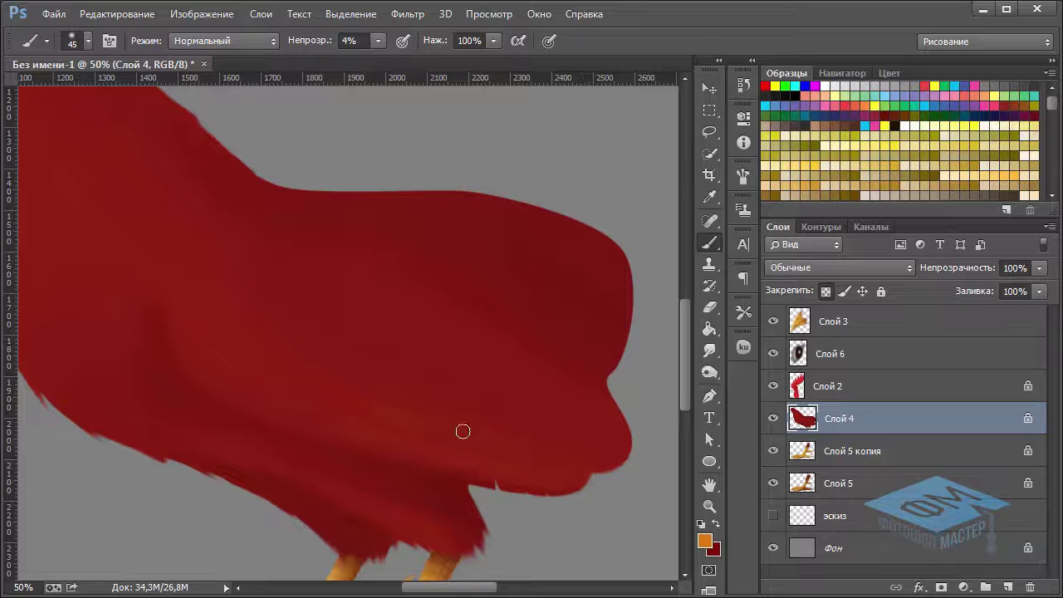
Paint faint 4% orange streaks across the lower red feathers toward the lower-right edge.
drag(546, 454, 575, 485)
mouse_move(362, 427)
mouse_down()
mouse_move(540, 467)
mouse_move(373, 429)
mouse_move(509, 443)
mouse_move(376, 444)
mouse_move(361, 432)
mouse_move(536, 483)
mouse_move(391, 415)
mouse_move(550, 457)
mouse_up()
mouse_move(379, 445)
mouse_down()
mouse_move(347, 435)
mouse_move(415, 451)
mouse_move(439, 427)
mouse_move(579, 446)
mouse_move(413, 387)
mouse_move(567, 430)
mouse_move(470, 380)
mouse_move(385, 443)
mouse_move(489, 465)
mouse_up()
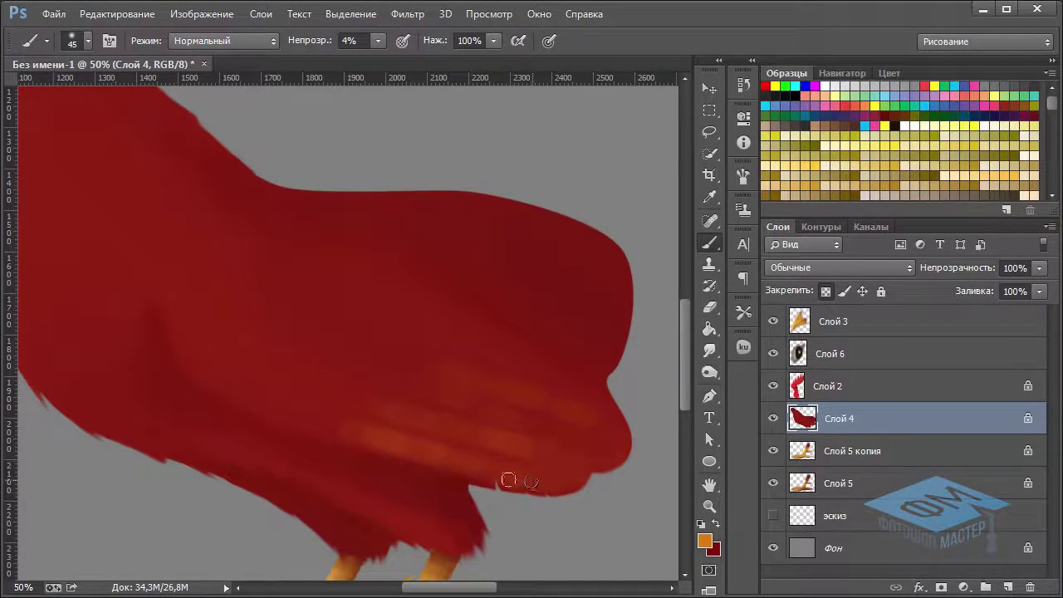
right_click(705, 245)
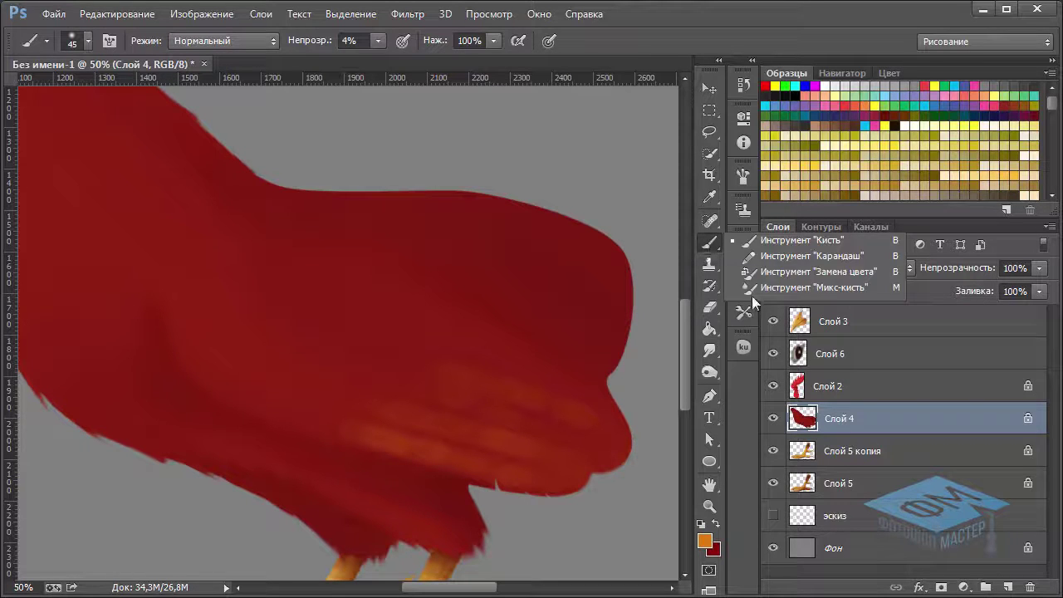
Switch to the Mixer Brush with the Wet preset and a smaller brush size.
click(750, 289)
click(262, 41)
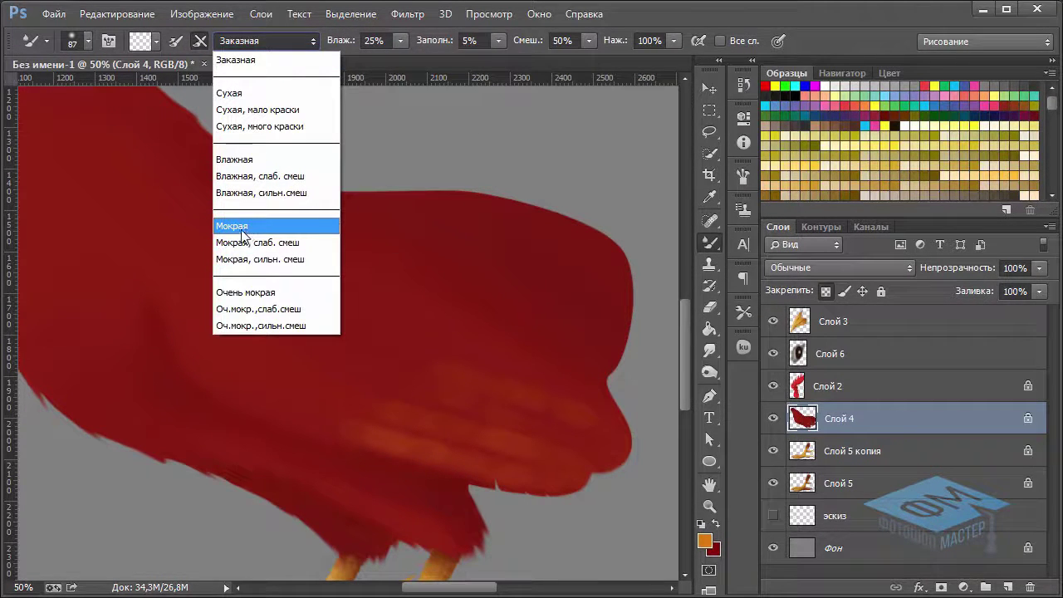
click(243, 229)
key(ctrl+plus)
scroll(360, 332, down, 3)
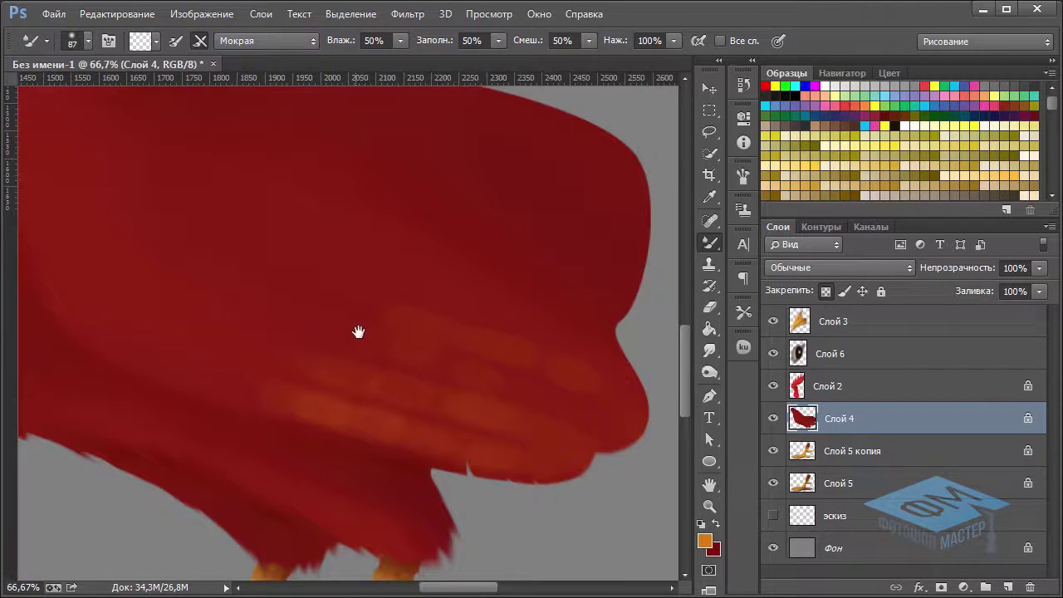
right_click(381, 274)
click(488, 302)
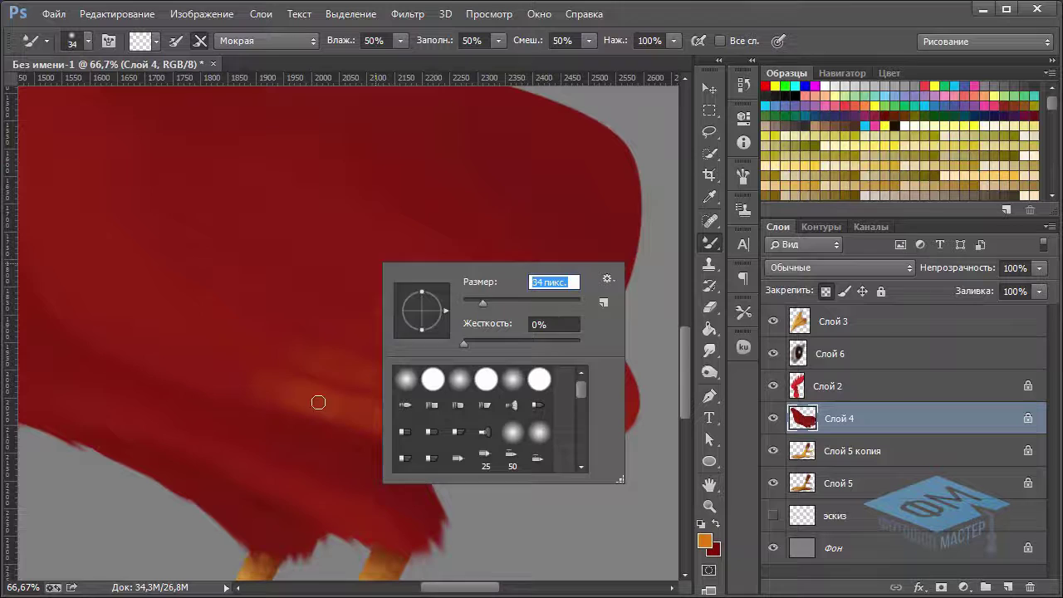
click(271, 384)
Wet-blend the orange streaks into the surrounding red, finishing with an 8 px brush.
mouse_move(328, 414)
mouse_down()
mouse_move(380, 420)
mouse_move(373, 429)
mouse_move(417, 424)
mouse_move(460, 446)
mouse_move(481, 441)
mouse_move(527, 473)
mouse_up()
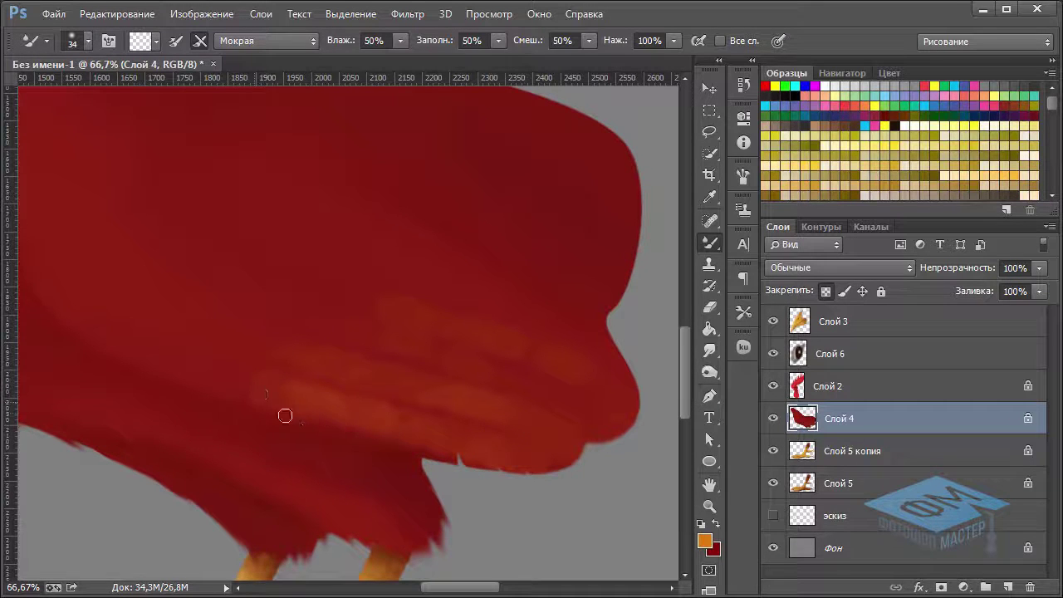
drag(315, 424, 382, 441)
right_click(435, 438)
drag(567, 423, 549, 422)
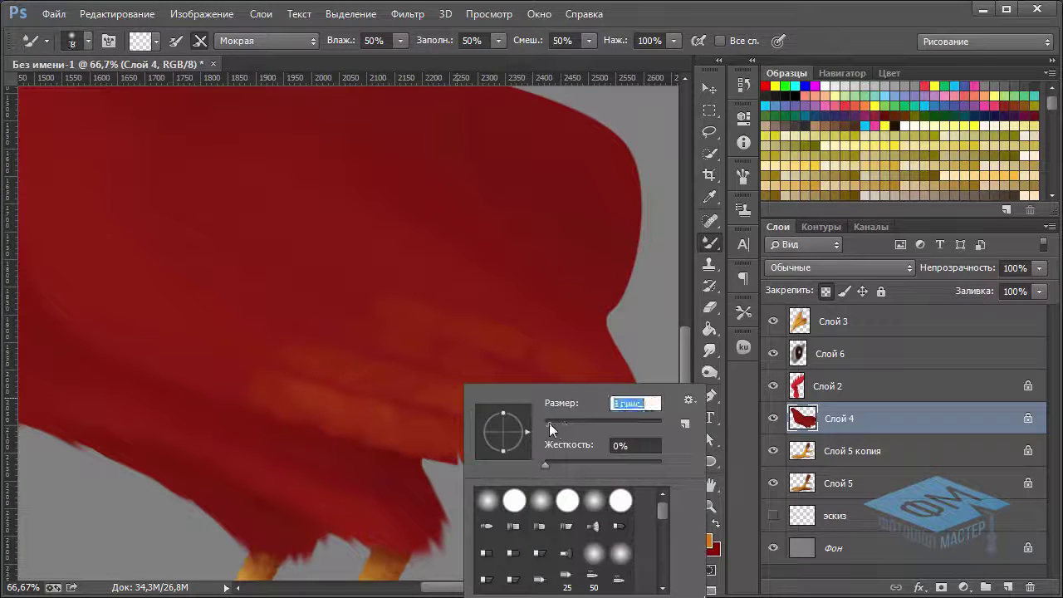
click(362, 449)
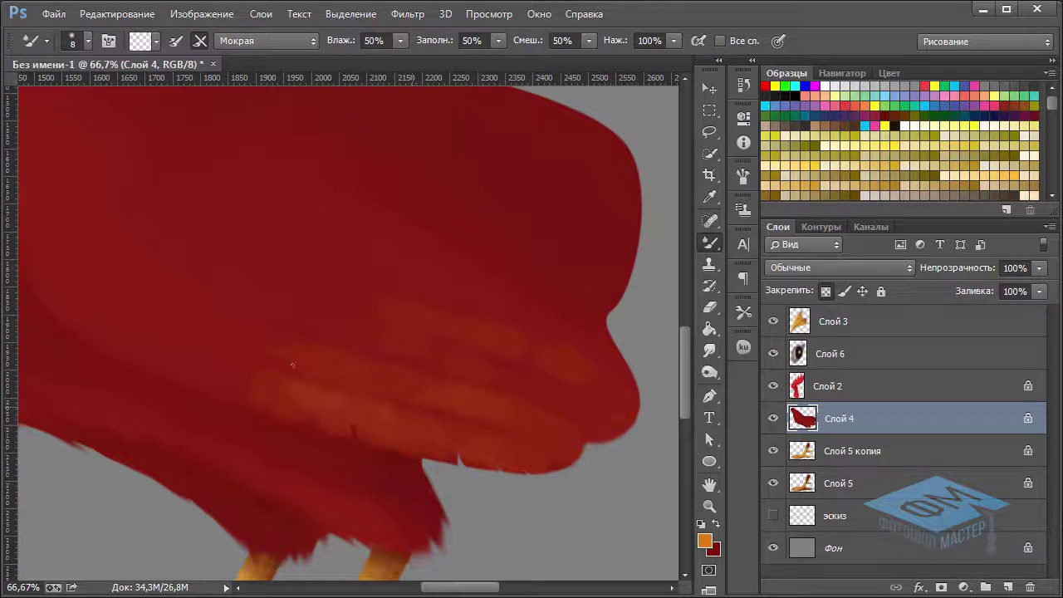
drag(324, 420, 319, 417)
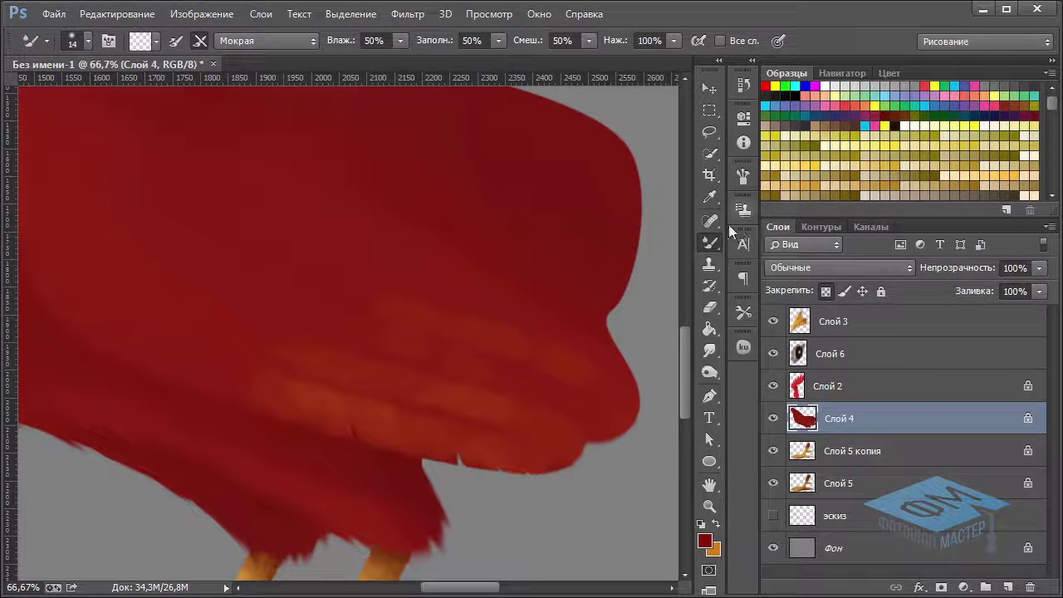
right_click(709, 243)
click(747, 242)
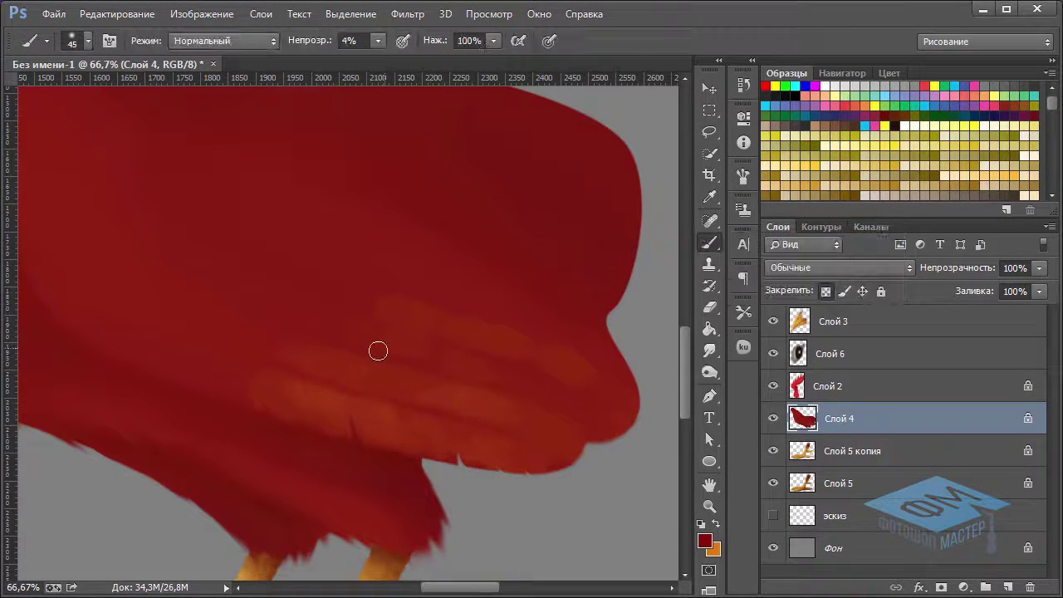
Paint faint 24 px, 3% strokes over the feathers and lower-right edge, then set size 14 px.
right_click(377, 351)
drag(504, 387, 499, 385)
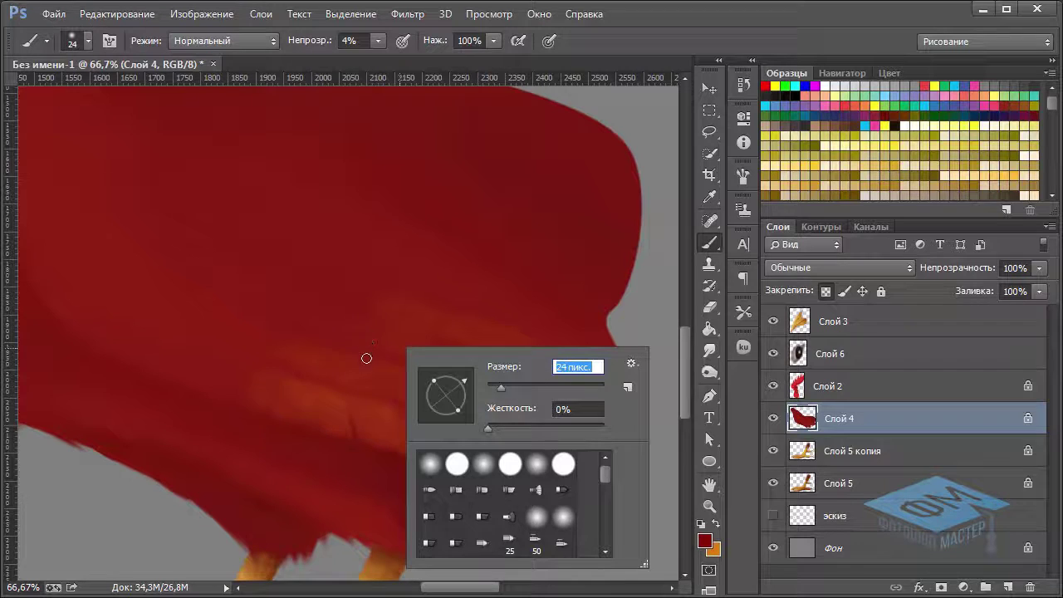
click(377, 41)
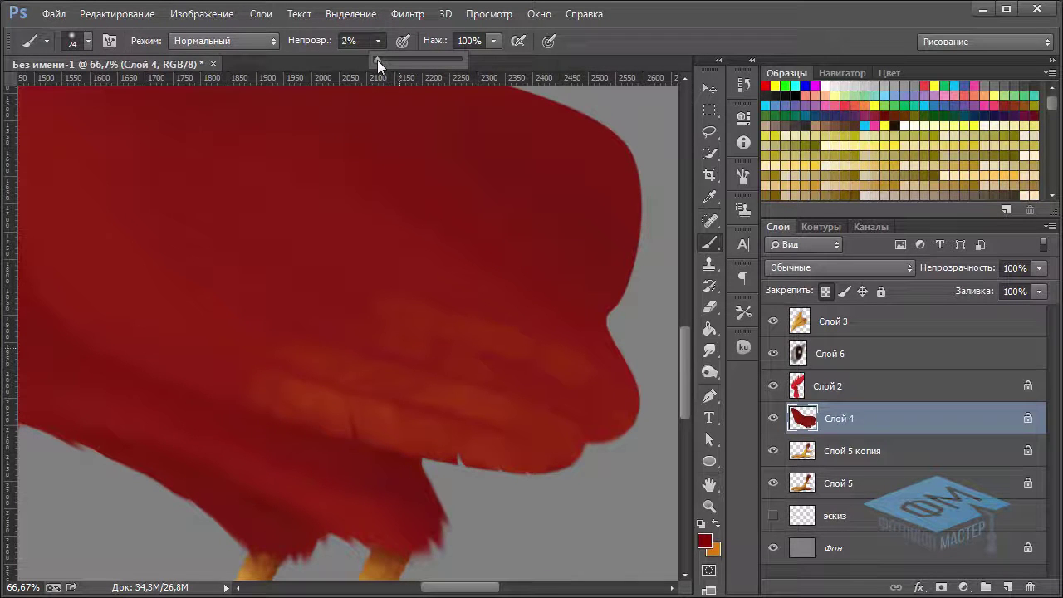
click(365, 350)
drag(406, 358, 536, 404)
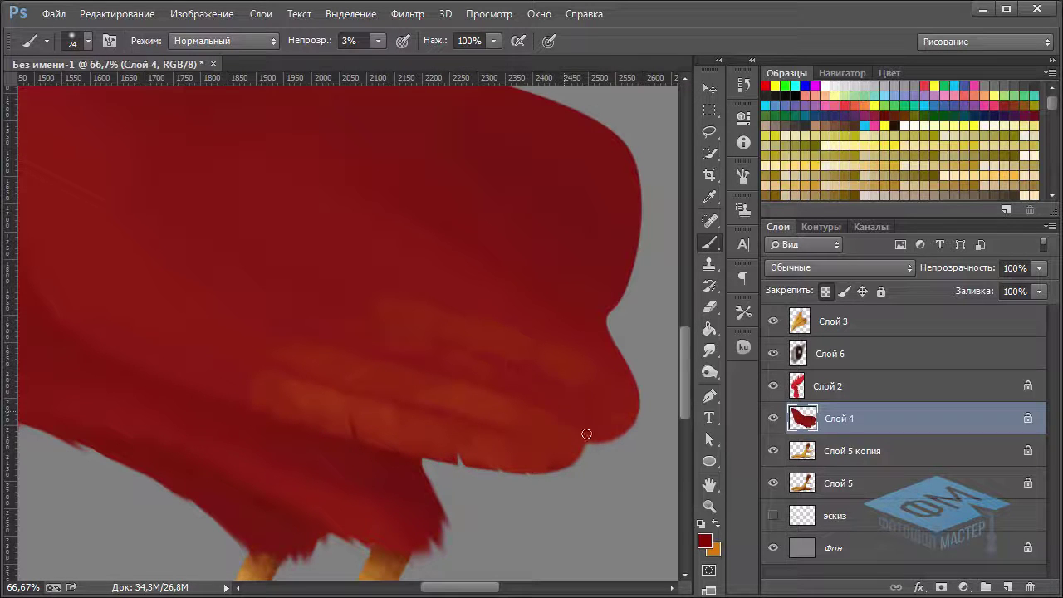
drag(593, 434, 593, 438)
drag(527, 418, 532, 392)
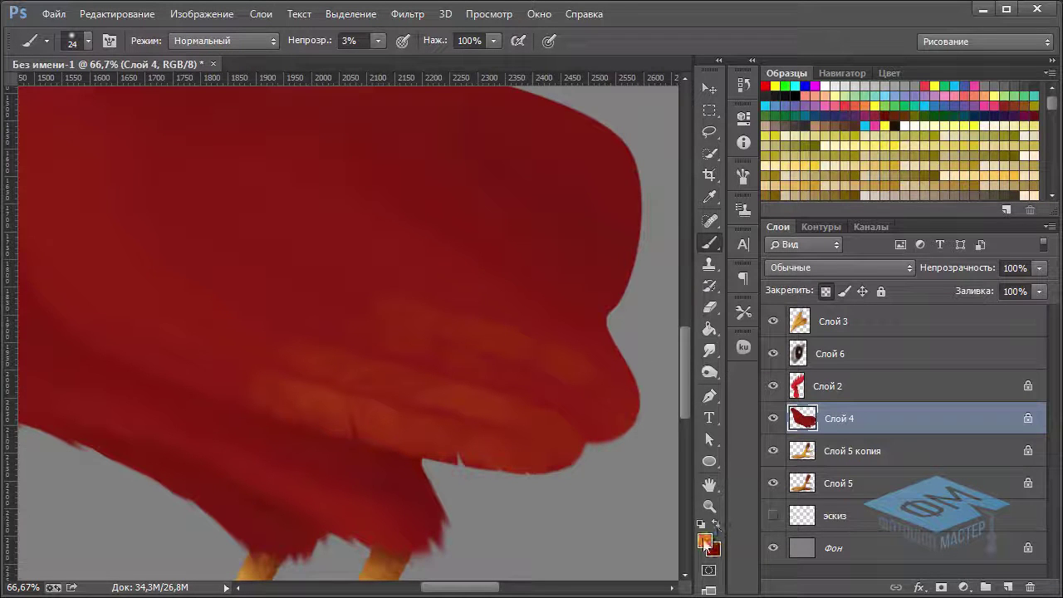
right_click(552, 312)
drag(648, 347, 634, 349)
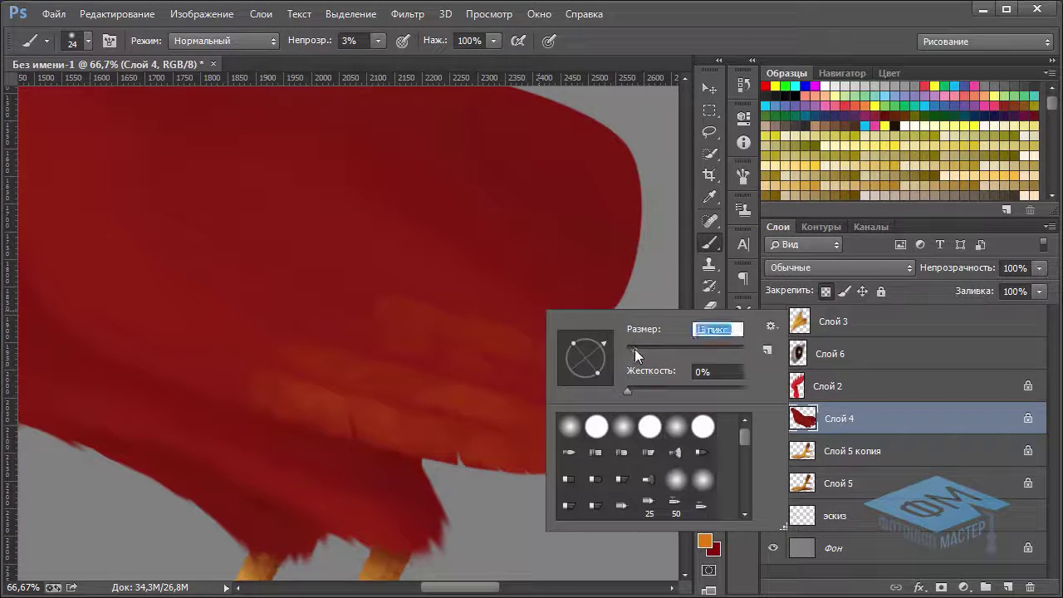
click(319, 362)
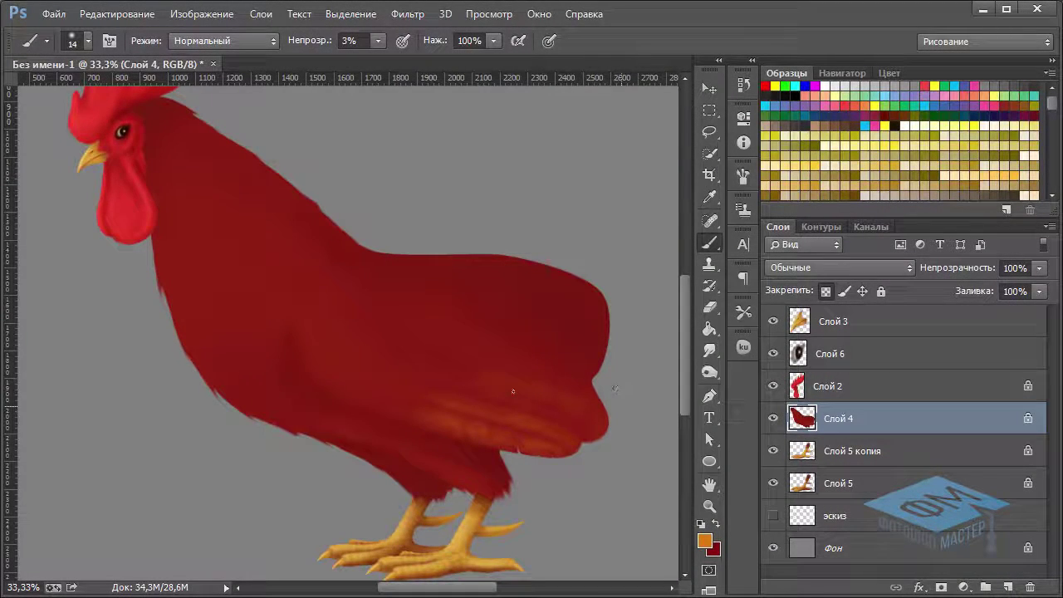
Lasso the orange-streaked feather patch and copy it to new layer Слой 7 via Layer via Copy.
click(708, 131)
alt+scroll(551, 232, up, 1)
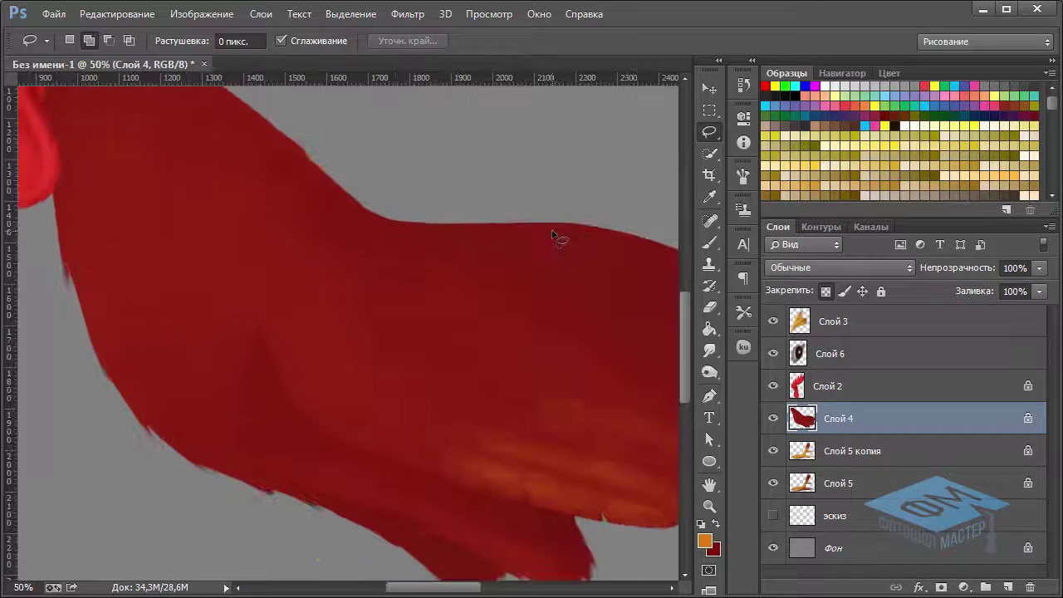
drag(273, 405, 535, 489)
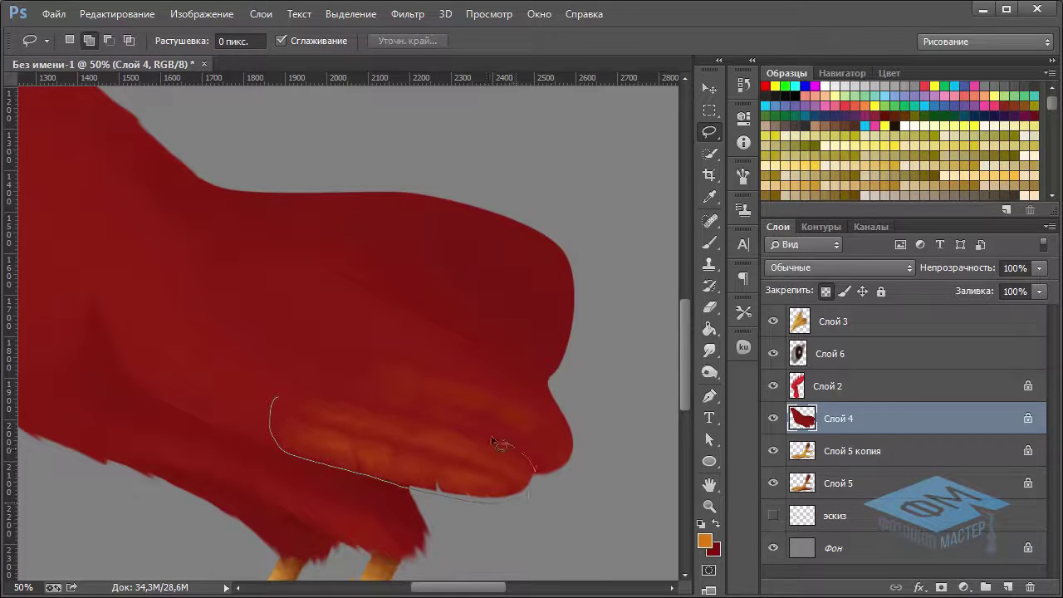
drag(535, 490, 270, 408)
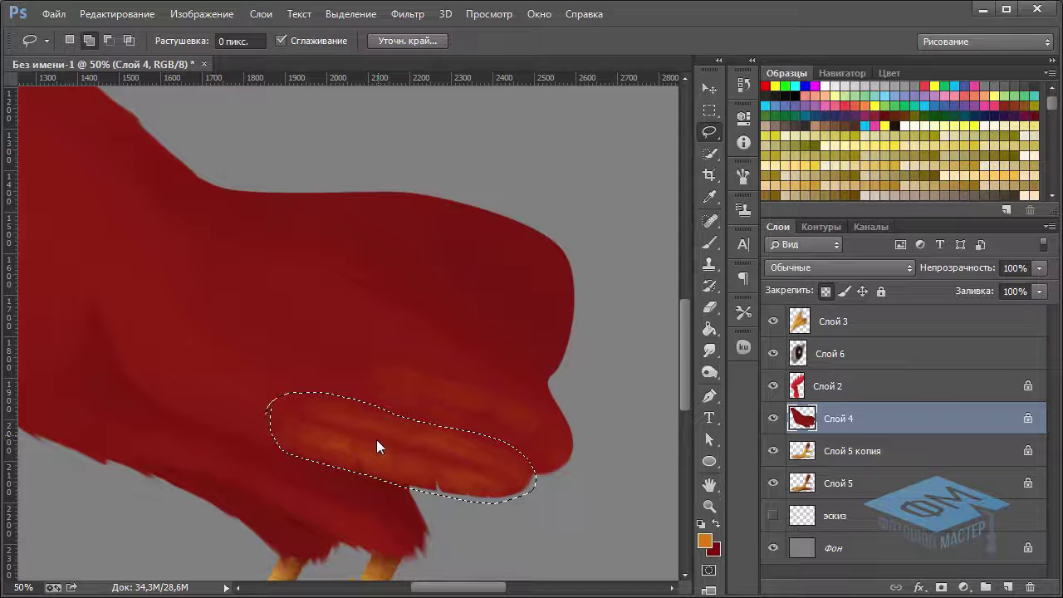
right_click(377, 440)
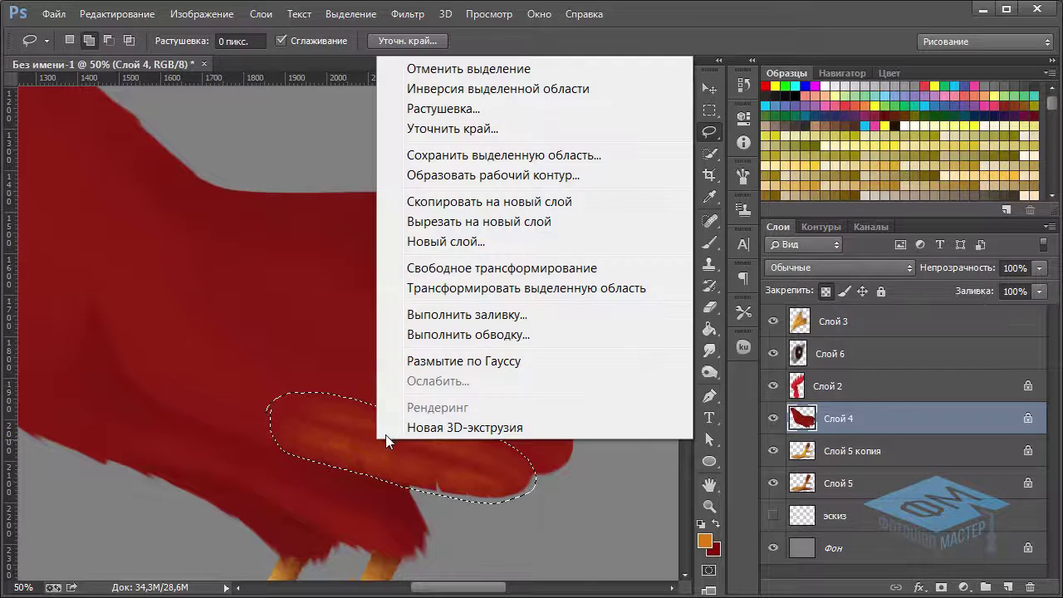
click(442, 207)
Move the Слой 7 patch up and erase its lower-left edge with a soft 62 px eraser.
key(v)
drag(447, 447, 557, 164)
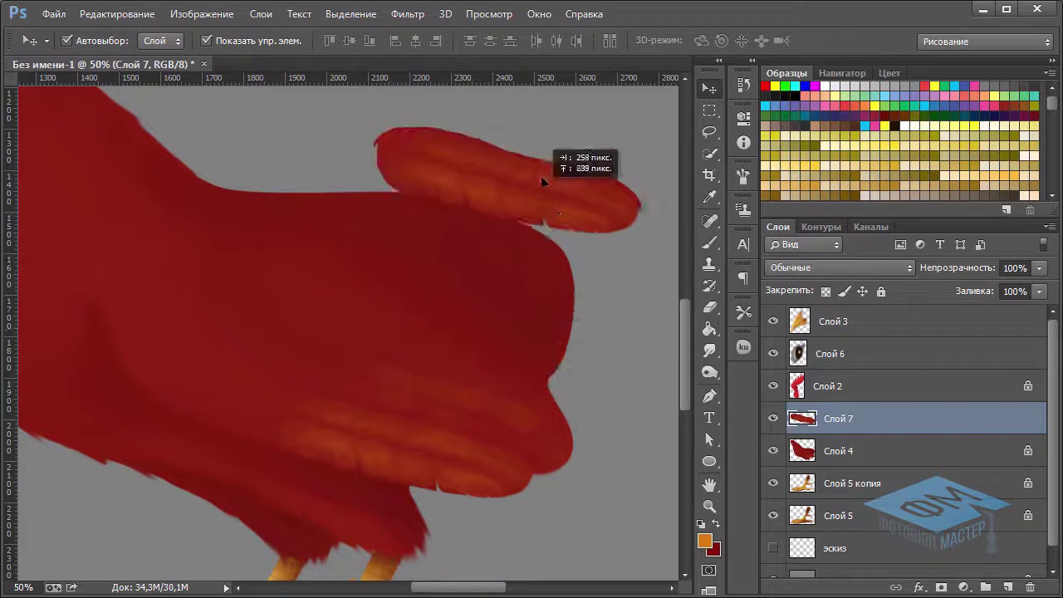
key(e)
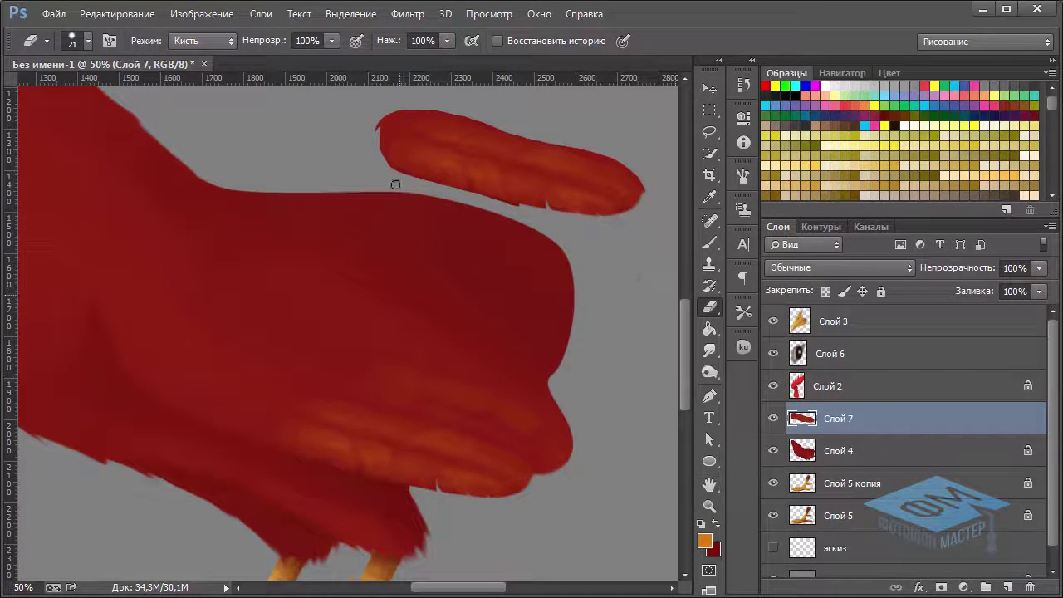
right_click(386, 147)
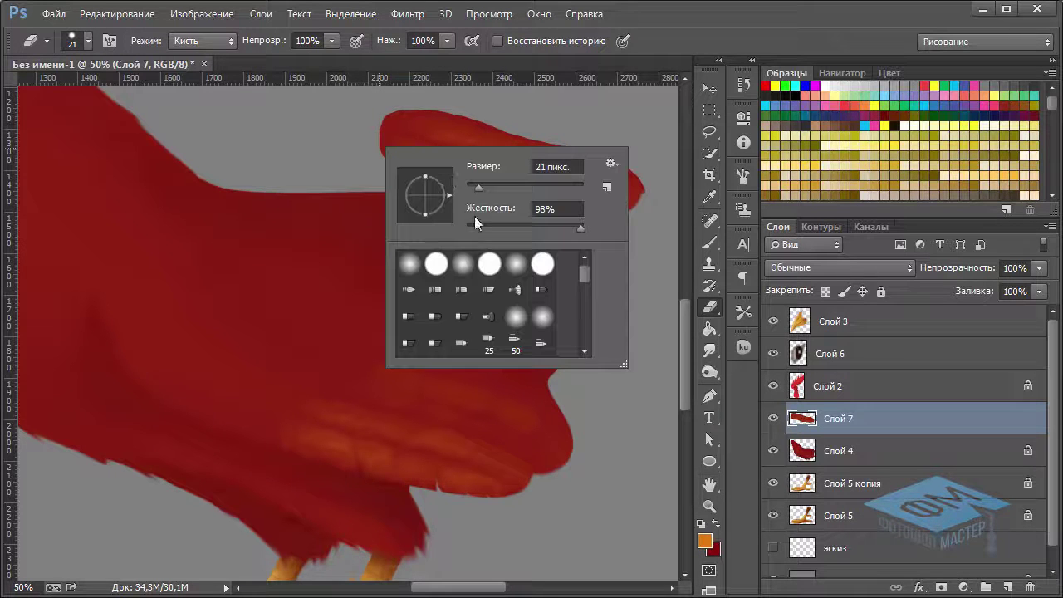
click(471, 226)
key(shift+Tab)
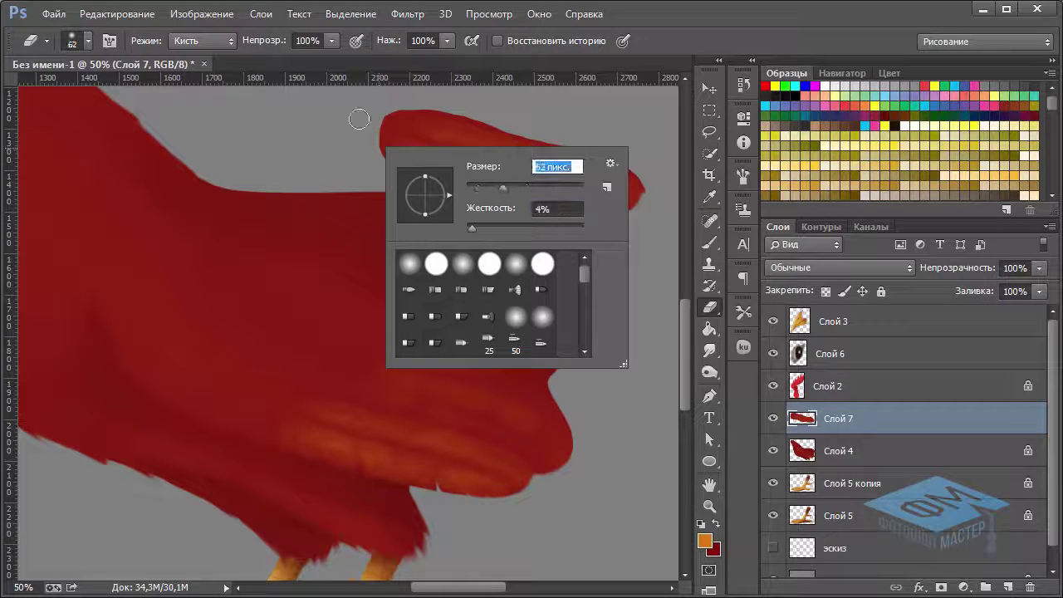
text(62)
key(Return)
mouse_move(363, 148)
mouse_down()
mouse_move(396, 190)
mouse_move(465, 206)
mouse_up()
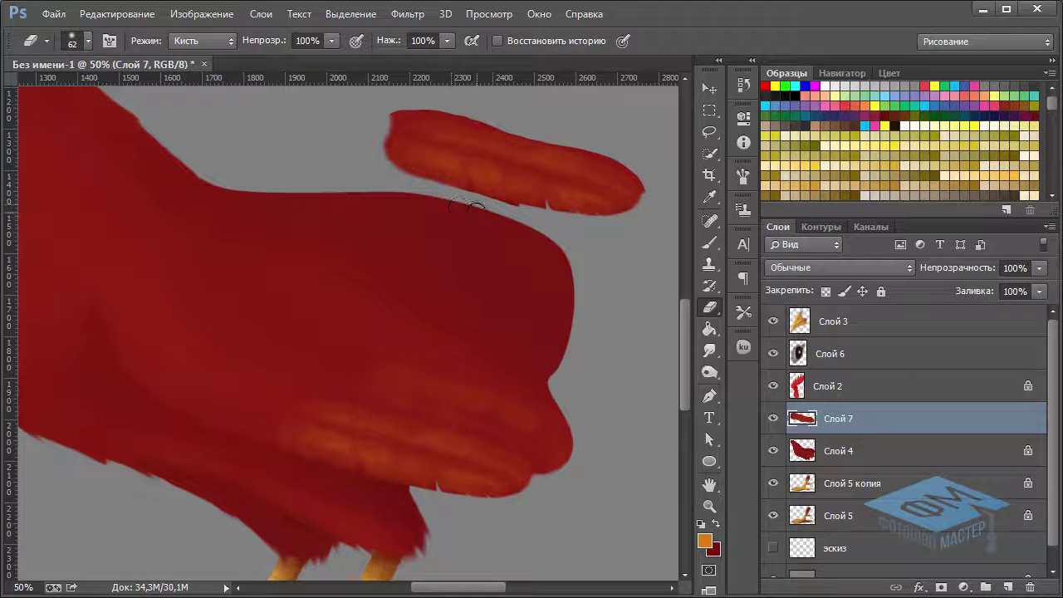
Roughen the patch's top edge with a 30 px eraser and fade its upper-left tip at 151 px.
right_click(567, 238)
text(30)
key(Return)
mouse_move(646, 185)
mouse_down()
mouse_move(392, 111)
mouse_move(498, 121)
mouse_up()
right_click(679, 190)
drag(678, 189, 689, 184)
key(Return)
drag(362, 139, 415, 94)
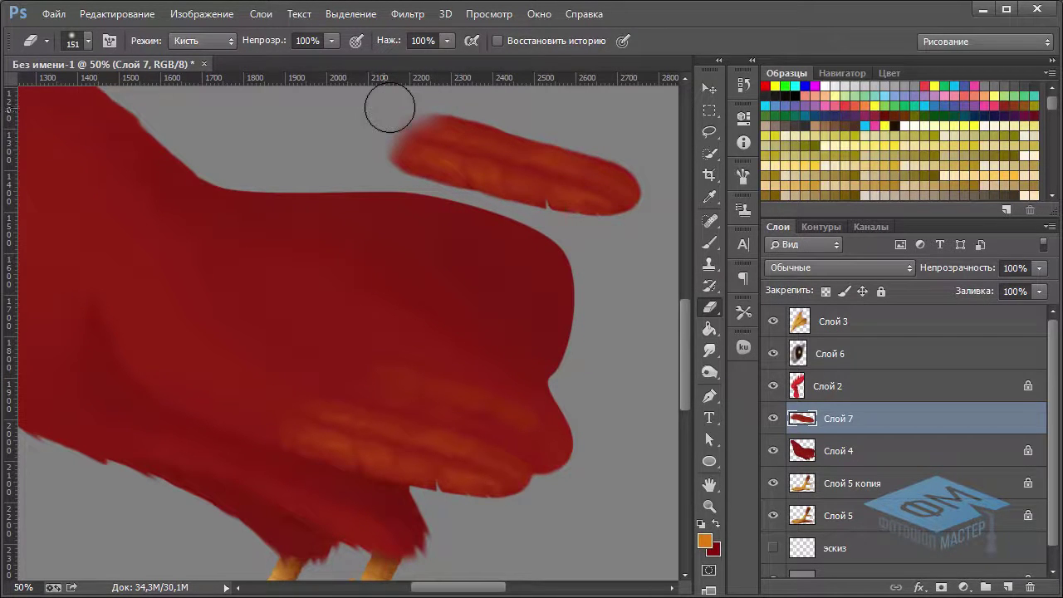
Move the erased patch back down onto the lower feathers.
click(708, 88)
mouse_move(544, 233)
mouse_down()
mouse_move(537, 304)
mouse_move(450, 431)
mouse_move(489, 436)
mouse_up()
click(709, 350)
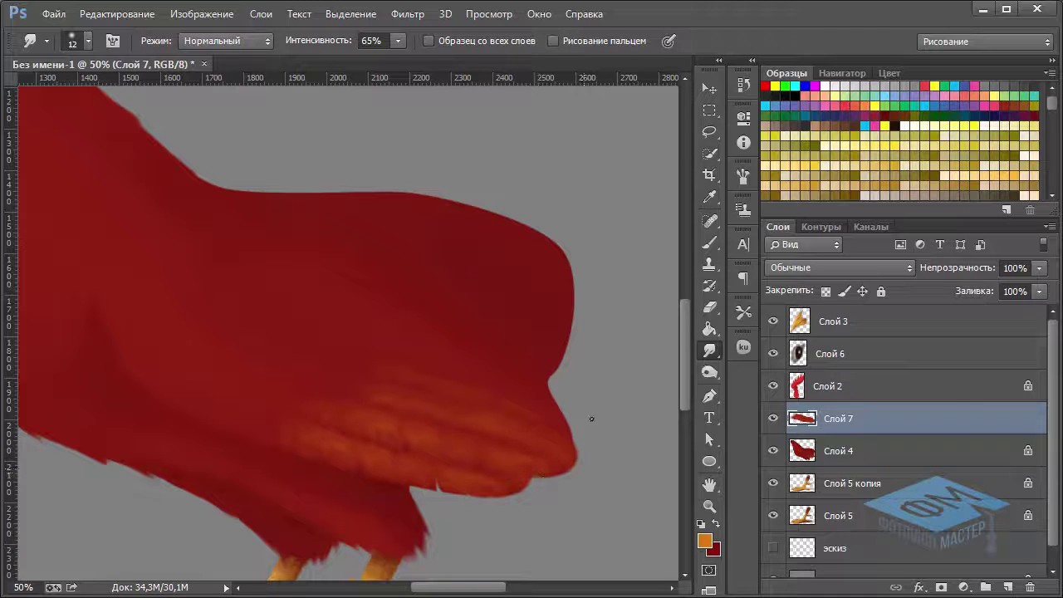
Duplicate Слой 7, nudge the copy up and right, then select Слой 7 with dark red foreground.
key(ctrl+j)
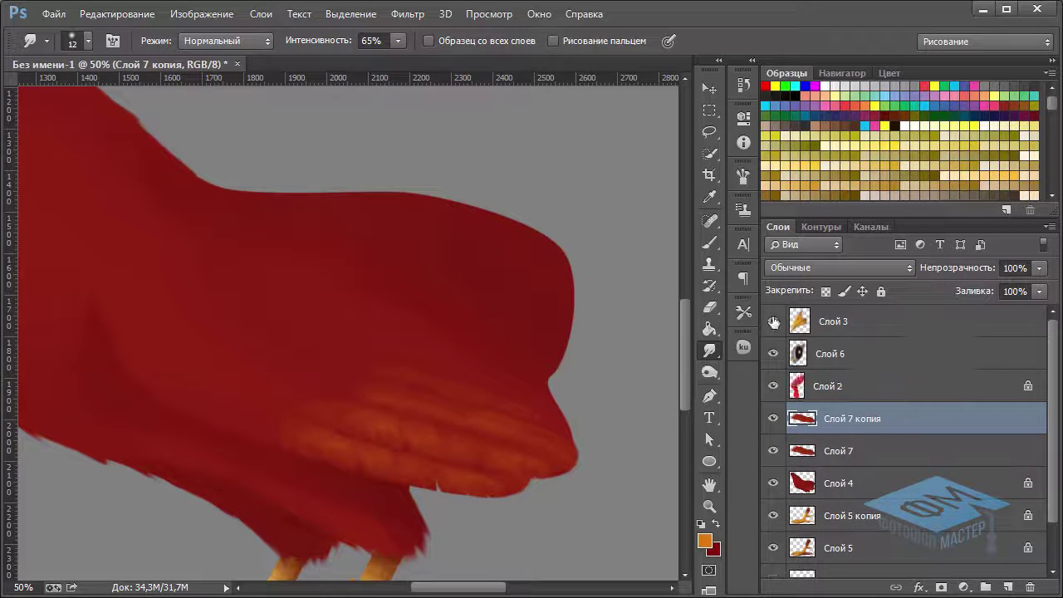
click(704, 84)
mouse_move(504, 429)
mouse_down()
mouse_move(519, 397)
mouse_move(511, 403)
mouse_up()
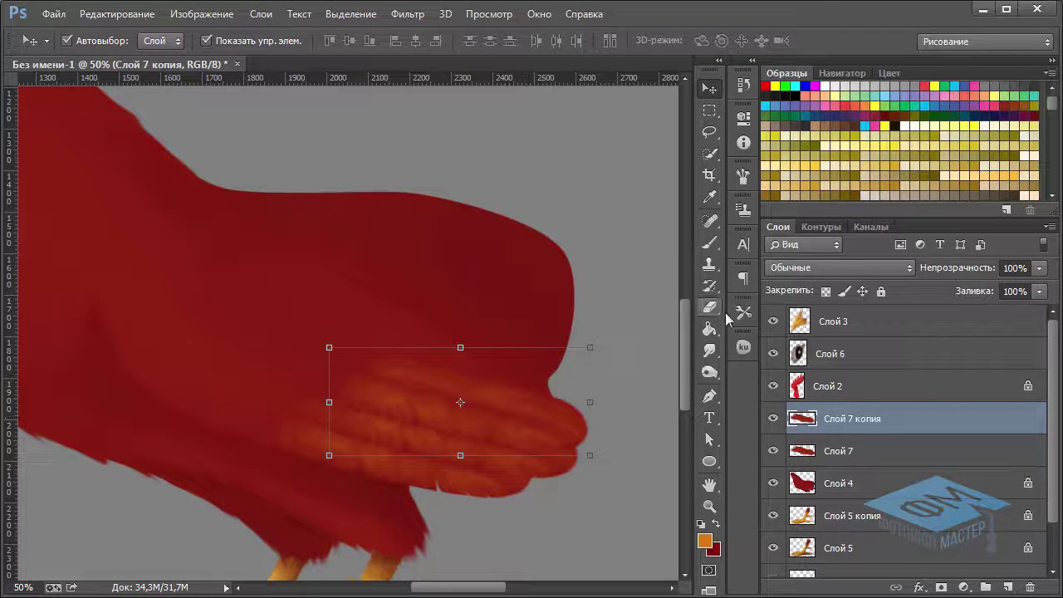
click(713, 350)
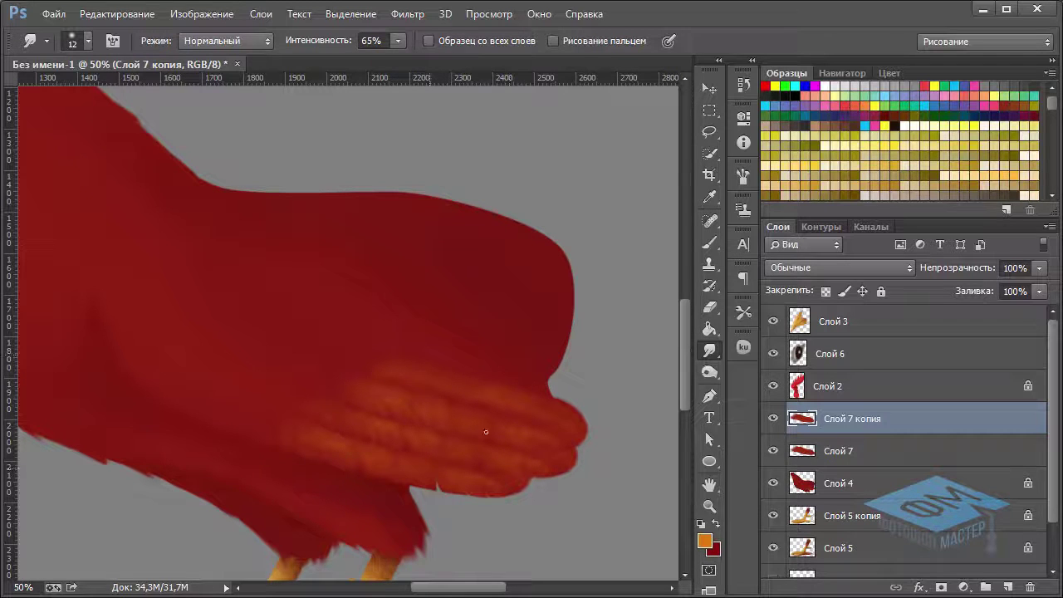
click(825, 451)
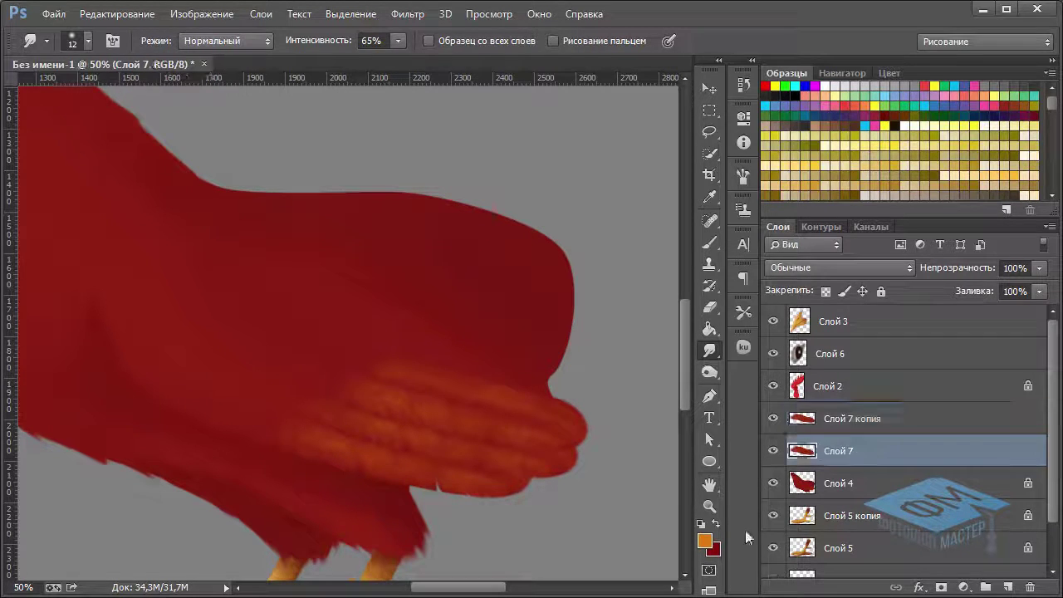
click(715, 524)
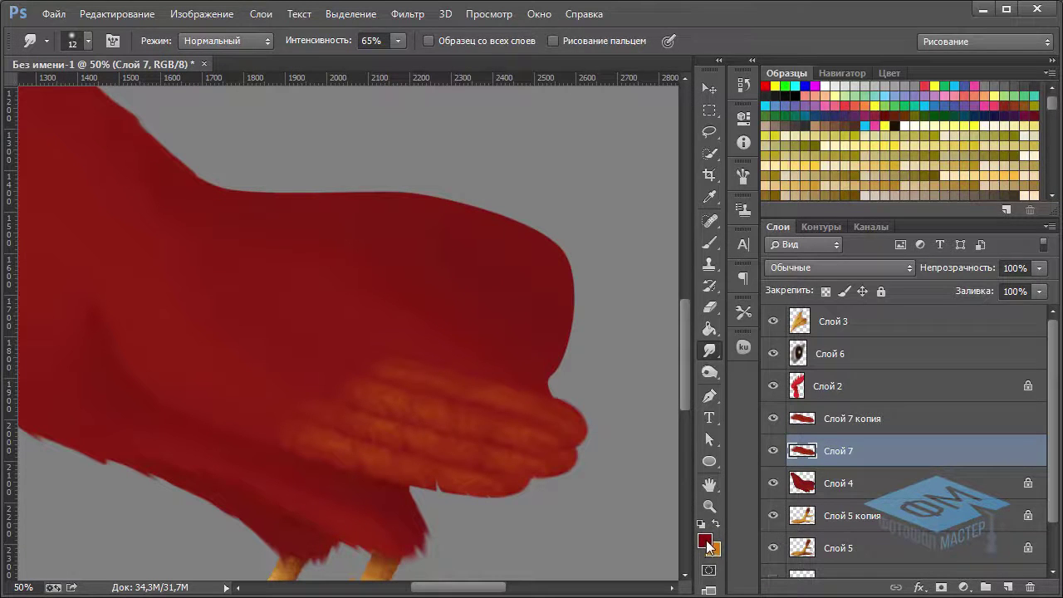
Set the foreground colour to dark red 84100d and the brush size to 117 px.
click(707, 542)
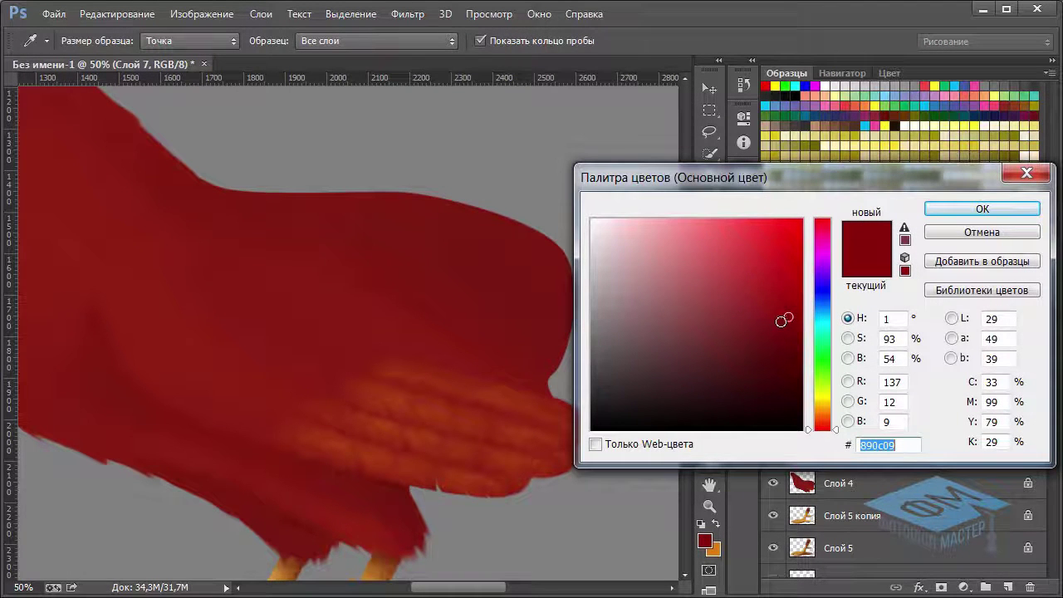
click(780, 323)
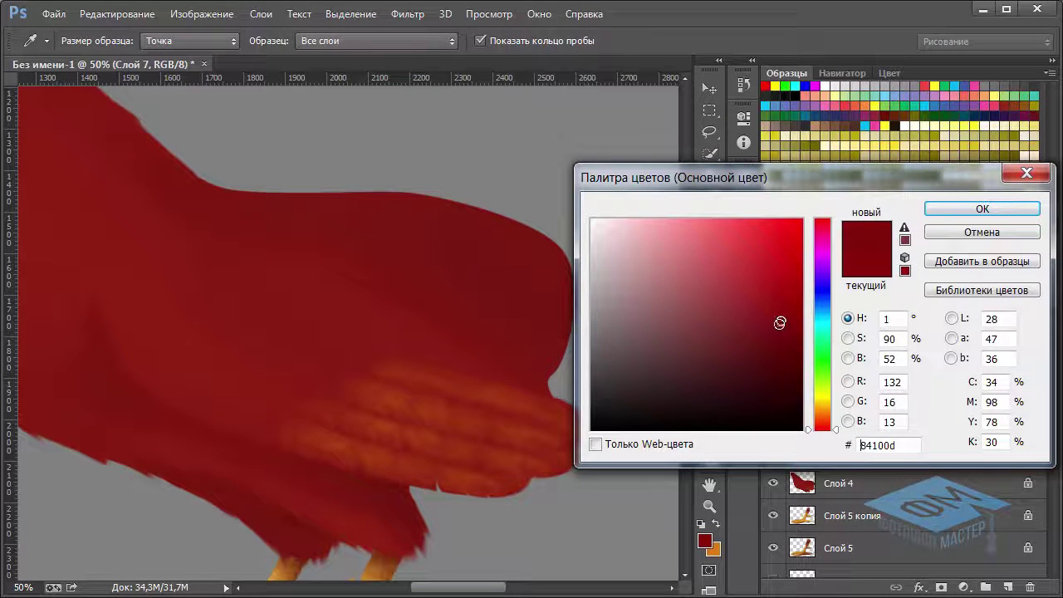
click(951, 214)
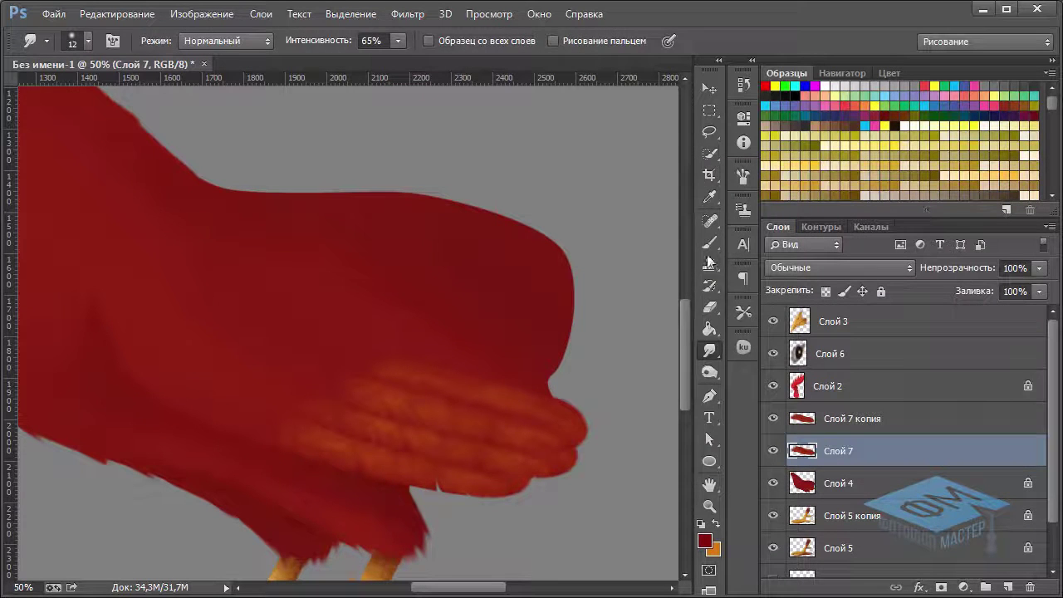
key(b)
right_click(402, 342)
click(551, 385)
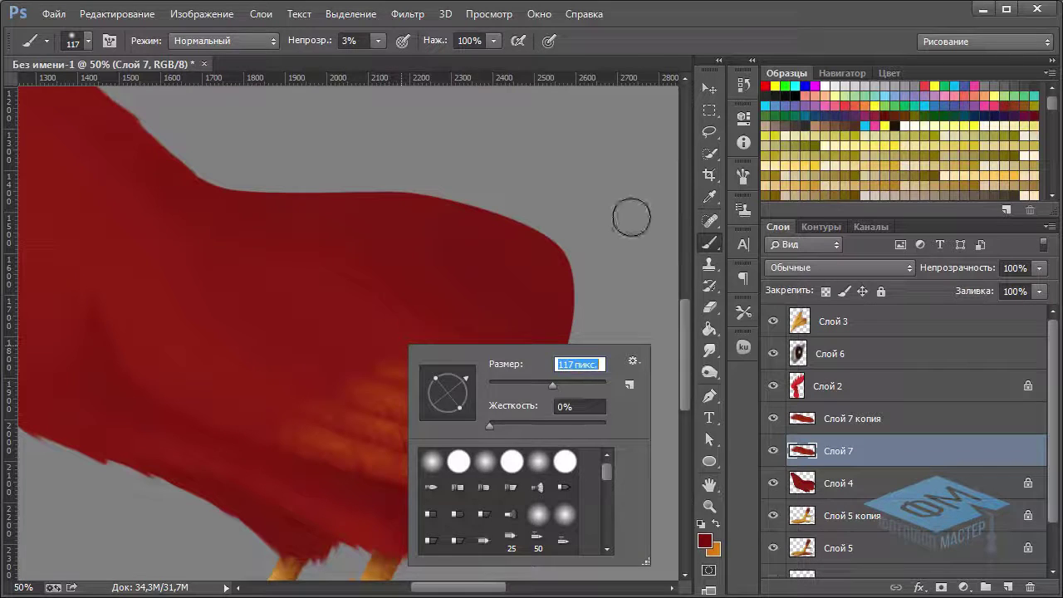
key(Return)
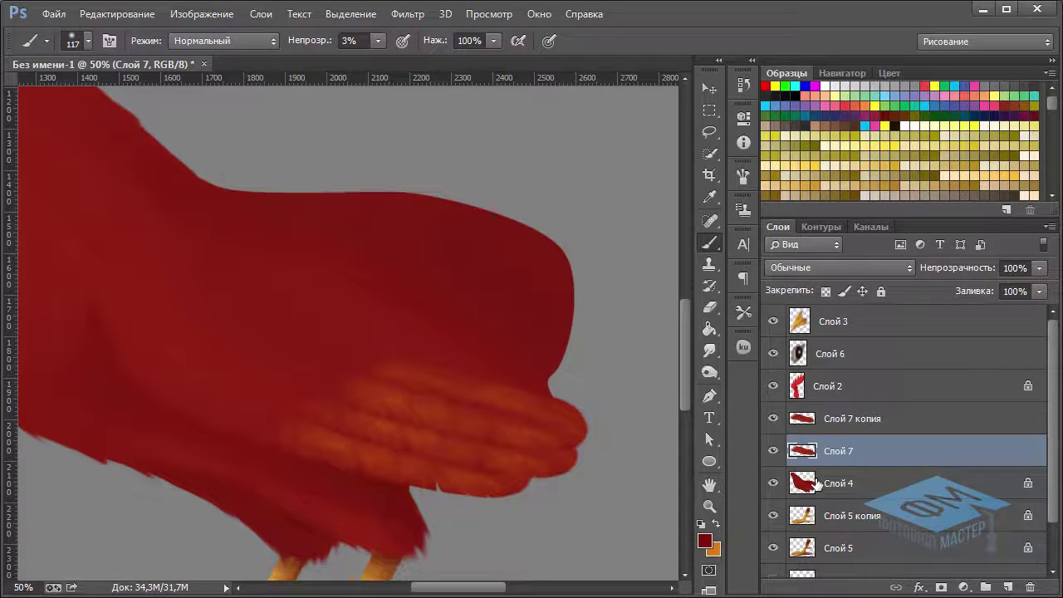
Paint faint 54 px, 3% dark red strokes over the orange feathers on Слой 4 and Слой 7.
click(817, 482)
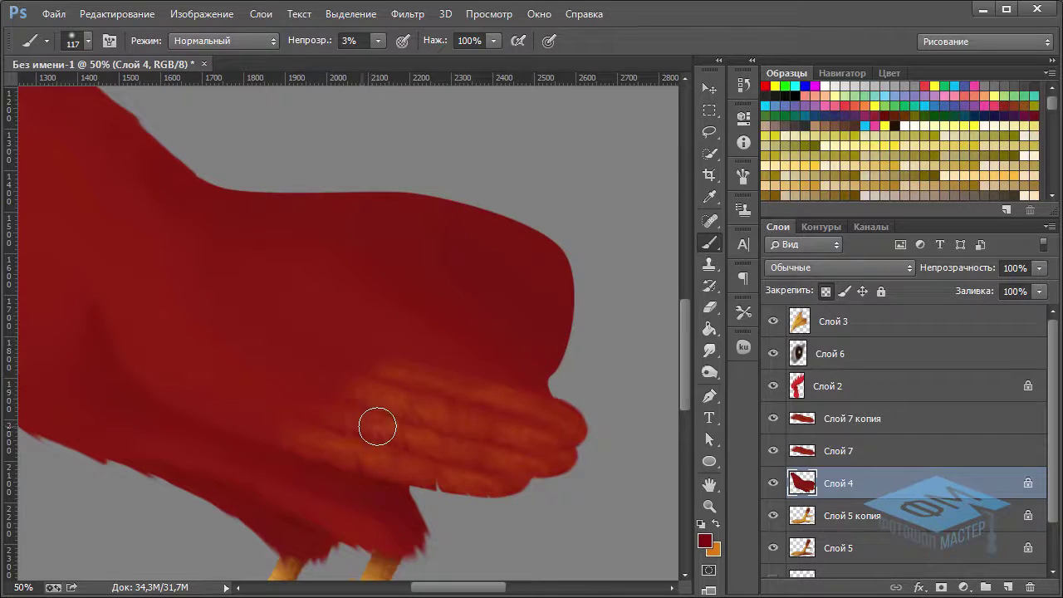
right_click(389, 350)
click(503, 389)
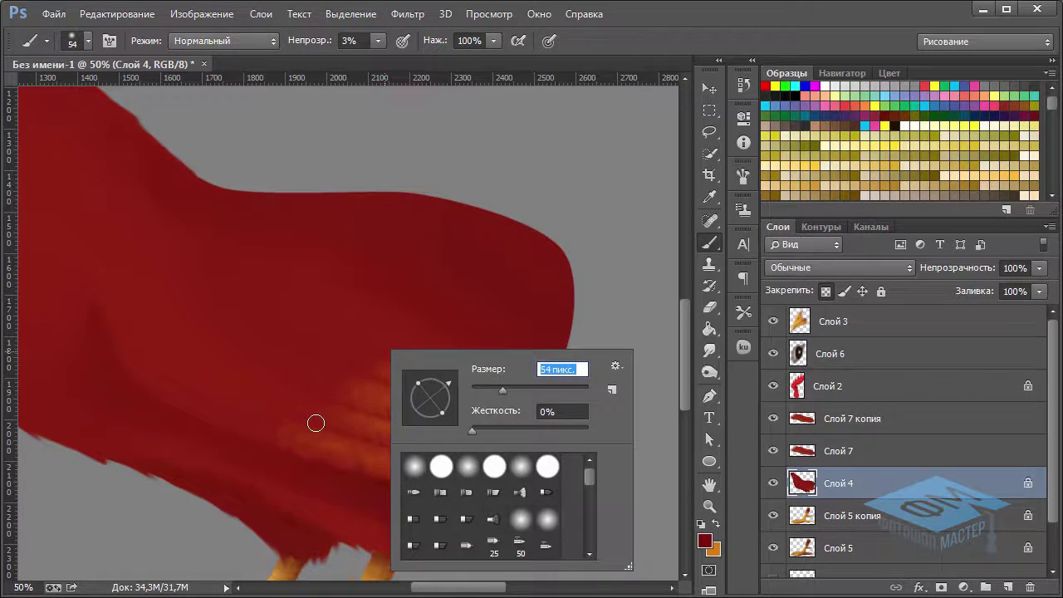
key(Return)
mouse_move(369, 439)
mouse_down()
mouse_move(421, 448)
mouse_move(351, 431)
mouse_move(472, 463)
mouse_move(447, 455)
mouse_up()
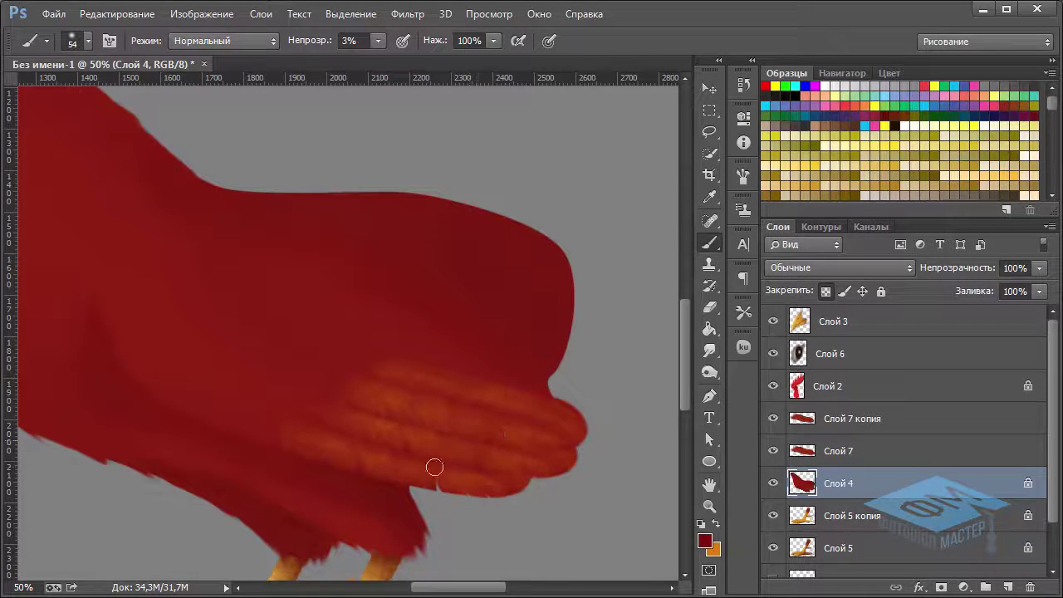
click(805, 452)
drag(349, 405, 340, 405)
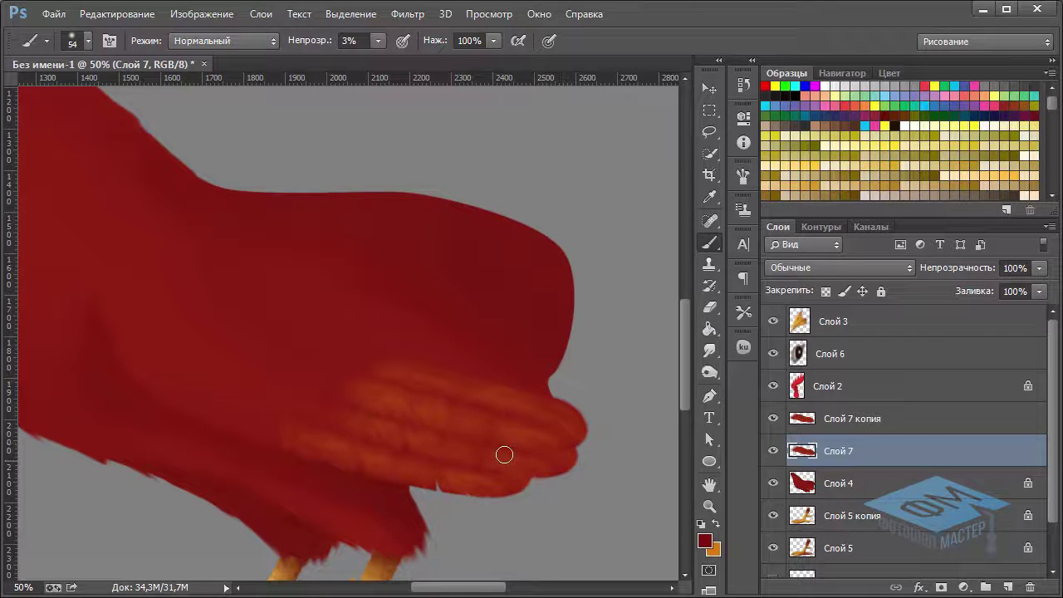
On Слой 7 копия, glaze faint red over the orange feathers with a 151 px brush.
click(855, 418)
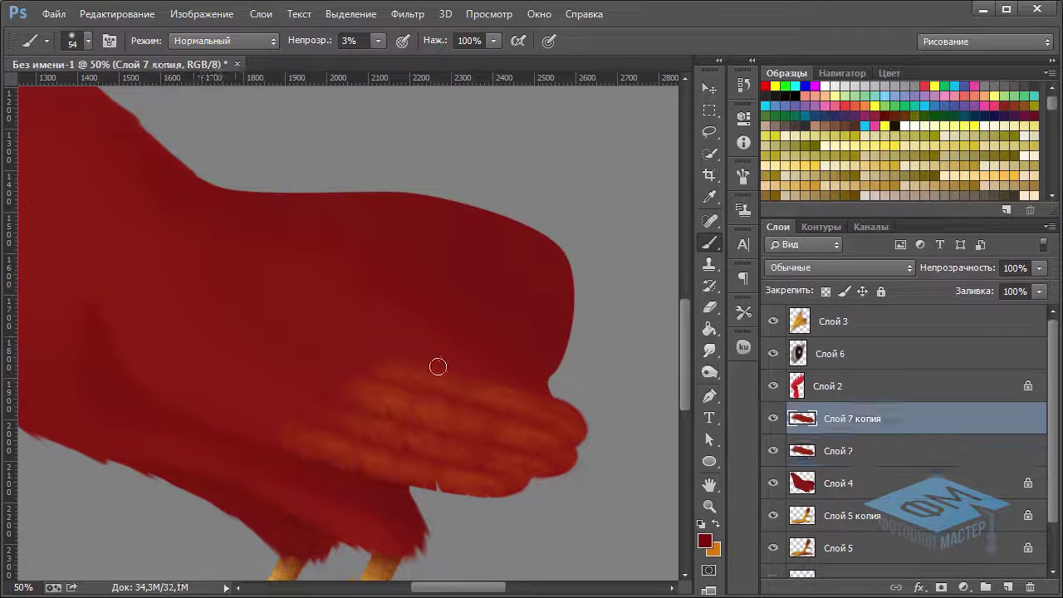
right_click(442, 378)
text(151)
key(Return)
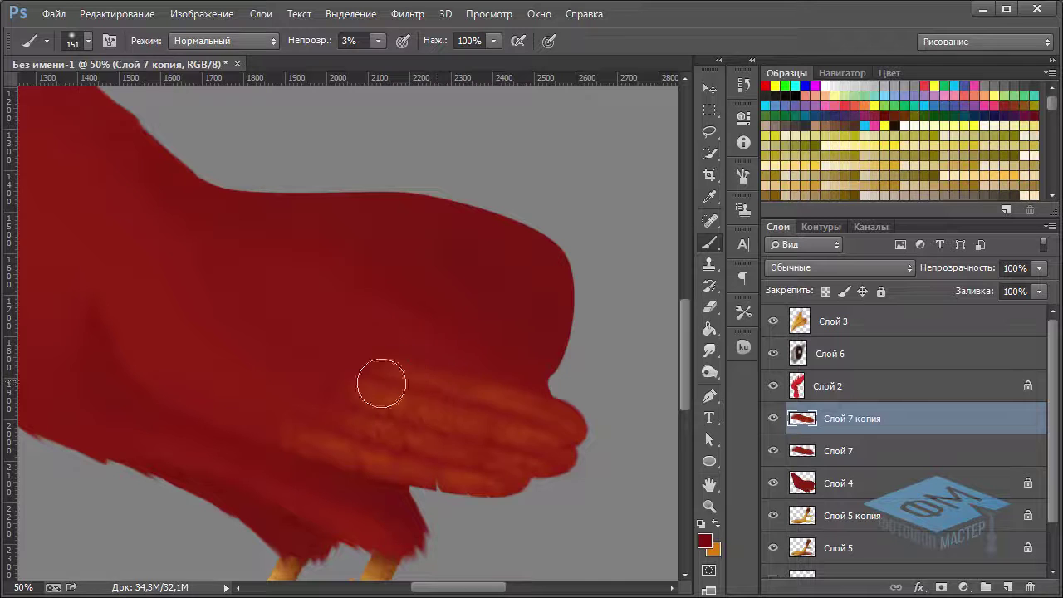
drag(548, 406, 610, 420)
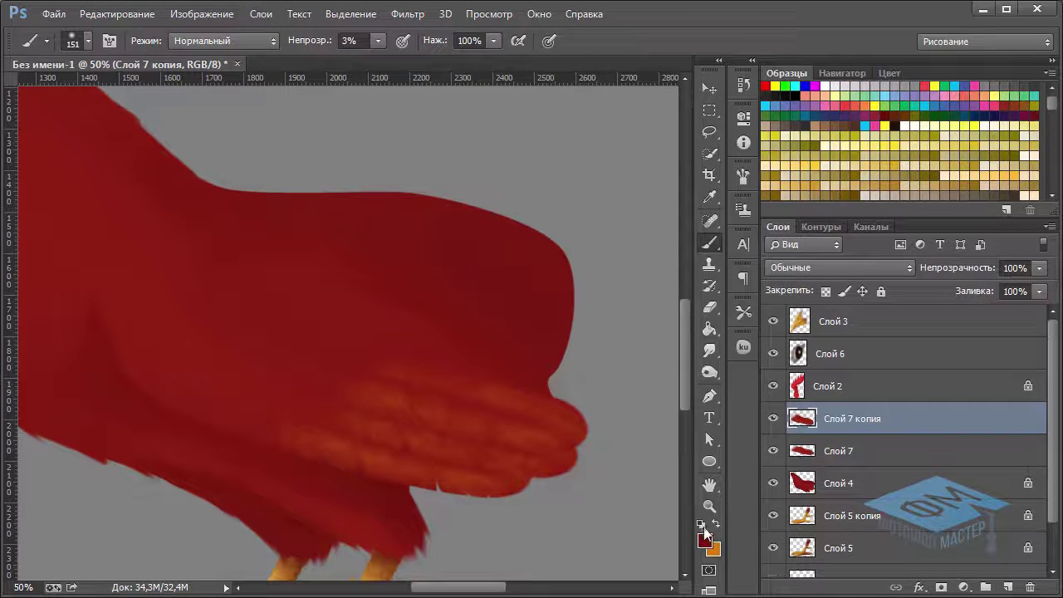
Pick a darker red foreground and sweep faint strokes across the orange feather streaks.
key(i)
click(704, 539)
click(785, 327)
click(982, 208)
key(b)
mouse_move(425, 363)
mouse_down()
mouse_move(526, 404)
mouse_move(376, 378)
mouse_move(510, 398)
mouse_move(474, 387)
mouse_move(396, 391)
mouse_move(532, 429)
mouse_move(398, 399)
mouse_move(436, 409)
mouse_up()
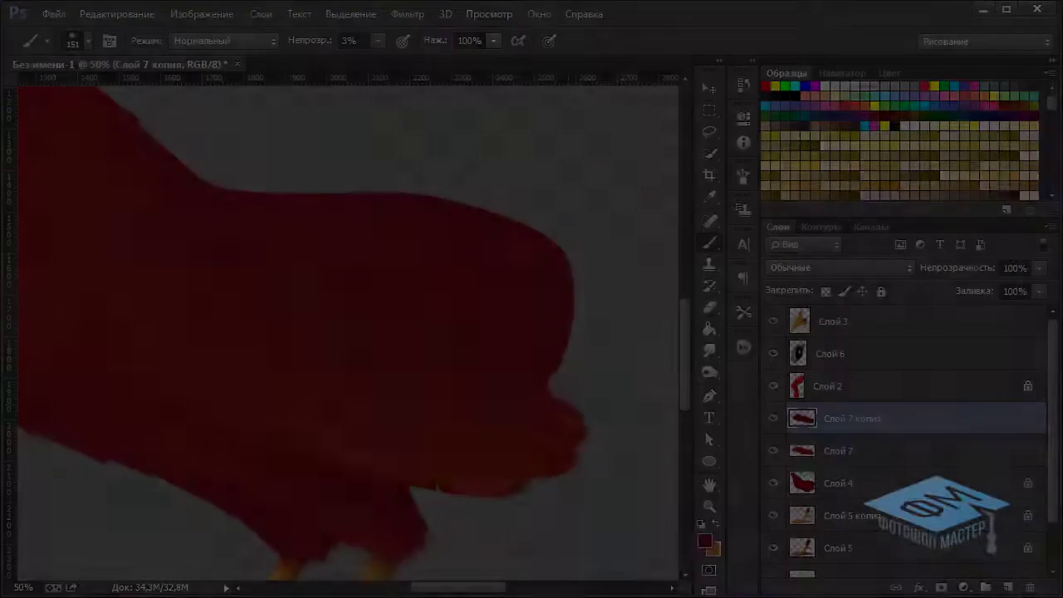
shift+click(857, 452)
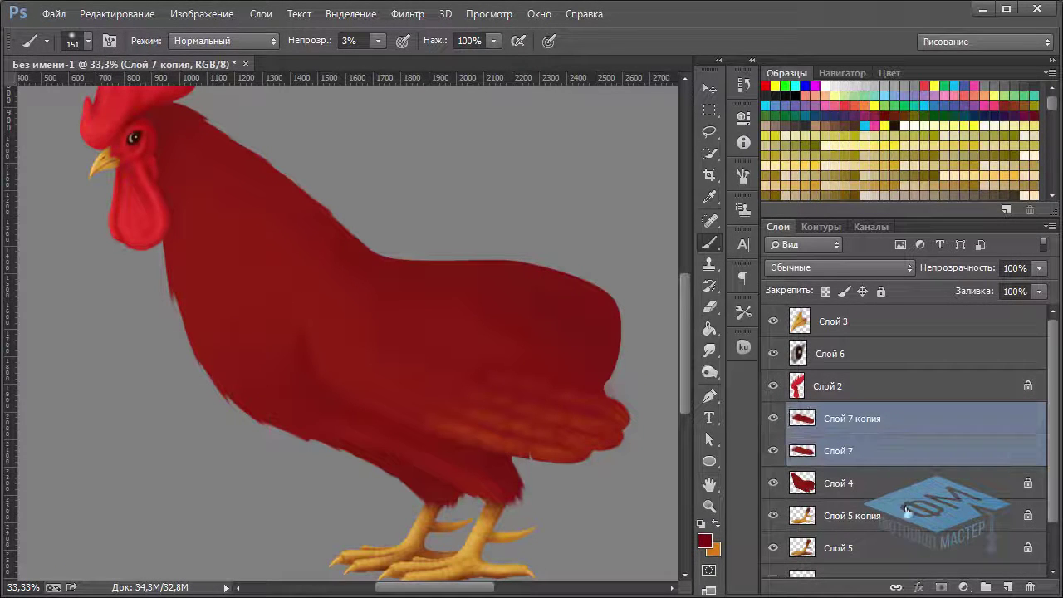
Merge Слой 7 with its copy and glaze the orange streaks with a sampled brighter red.
key(ctrl+e)
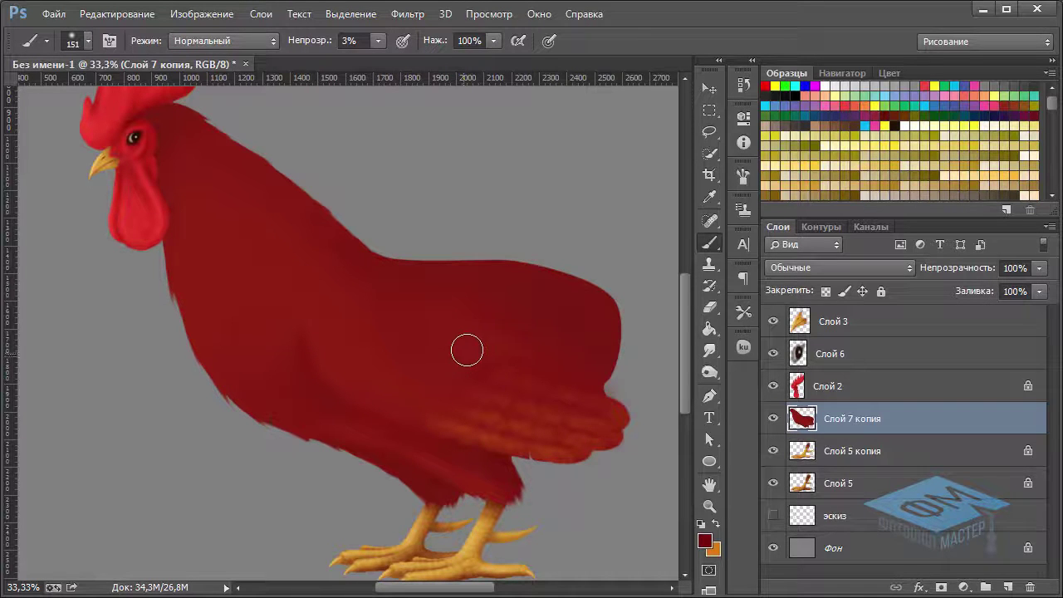
scroll(420, 390, up, 2)
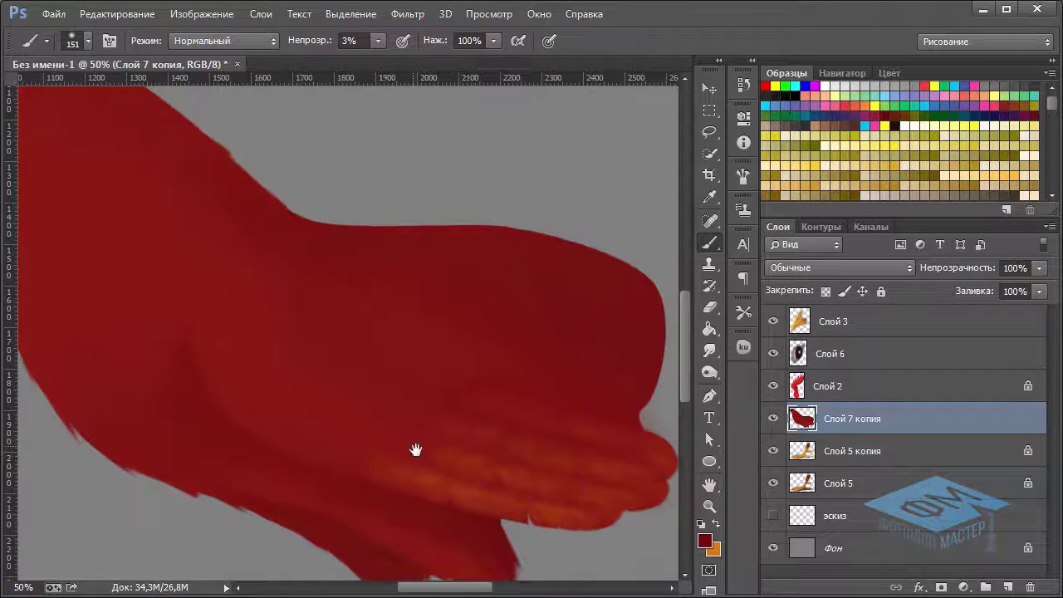
drag(364, 467, 351, 430)
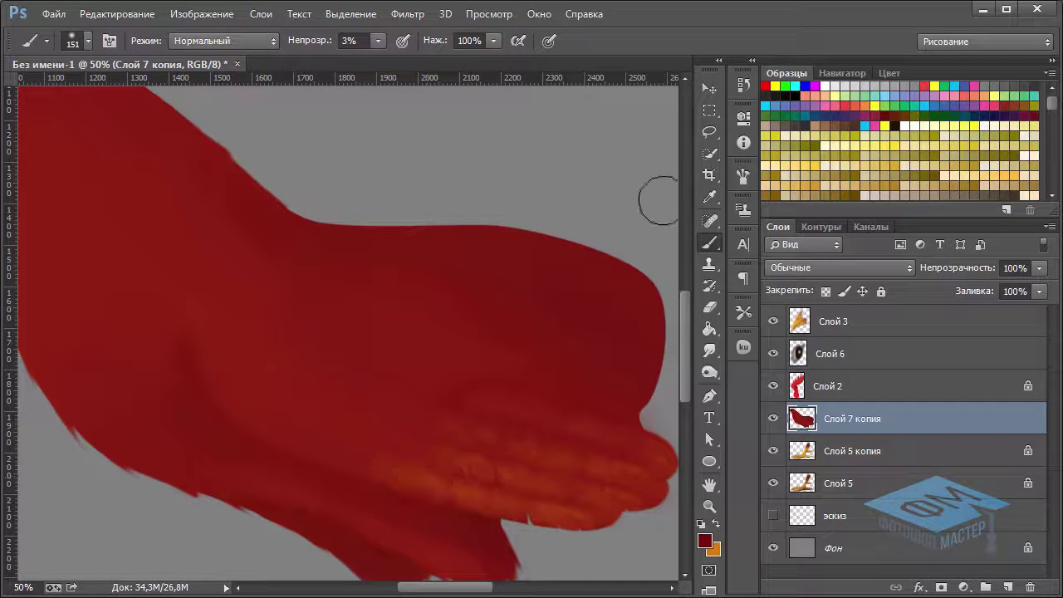
click(707, 197)
click(366, 434)
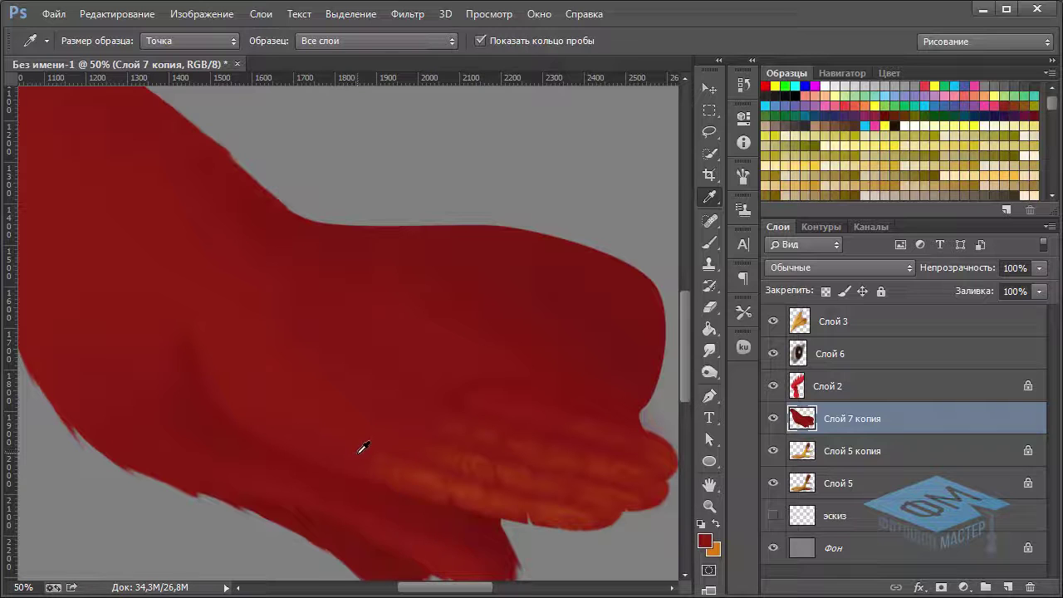
click(708, 243)
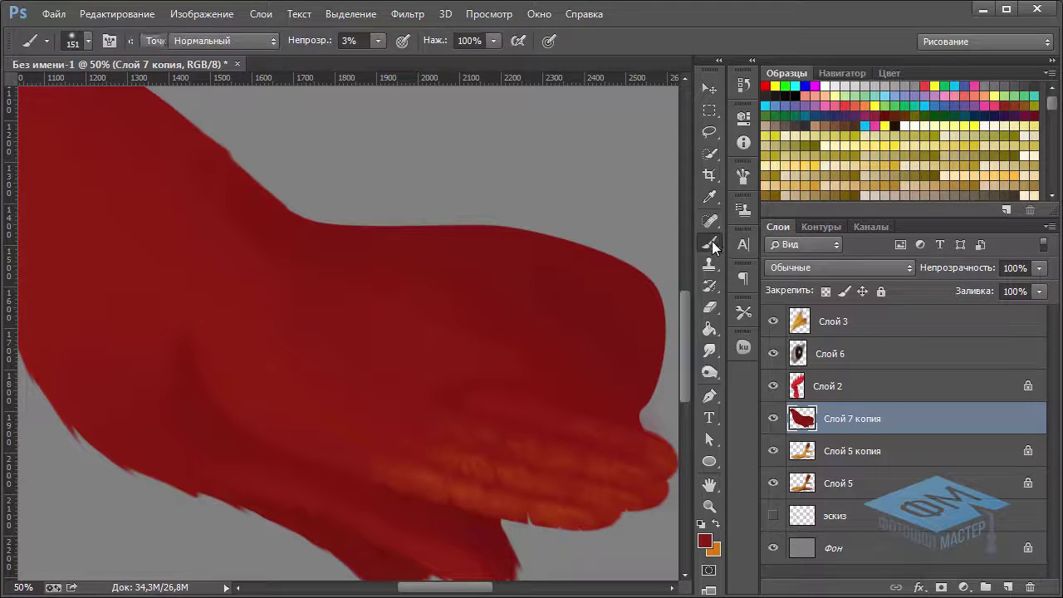
mouse_move(433, 412)
mouse_down()
mouse_move(401, 458)
mouse_move(431, 420)
mouse_move(338, 486)
mouse_move(351, 454)
mouse_move(390, 461)
mouse_move(427, 417)
mouse_move(356, 457)
mouse_move(379, 454)
mouse_up()
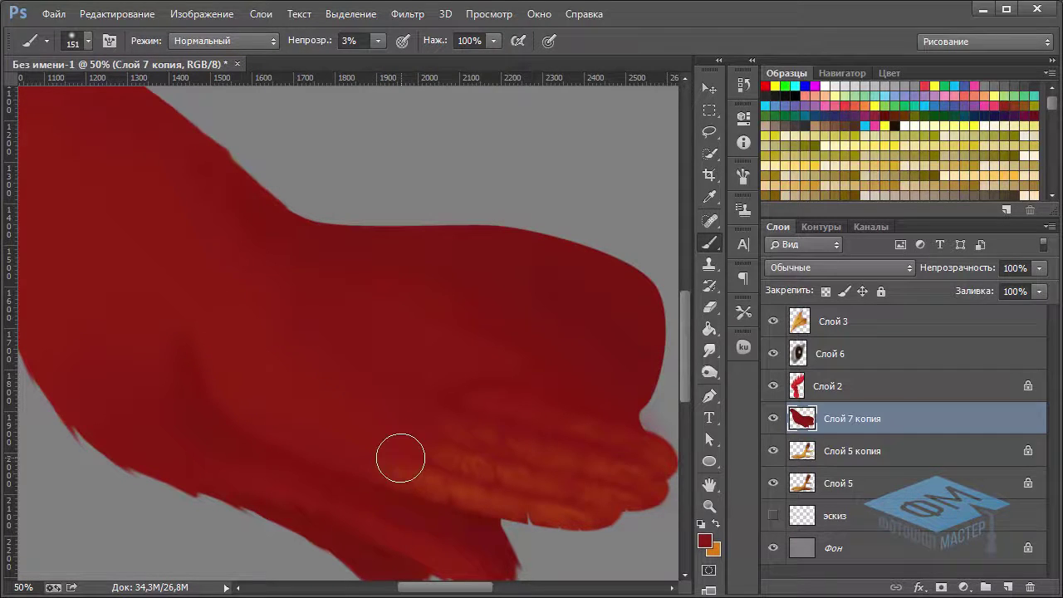
drag(526, 434, 539, 432)
Paint a soft 54 px orange glow over the lower red feathers.
click(715, 523)
right_click(411, 410)
click(528, 424)
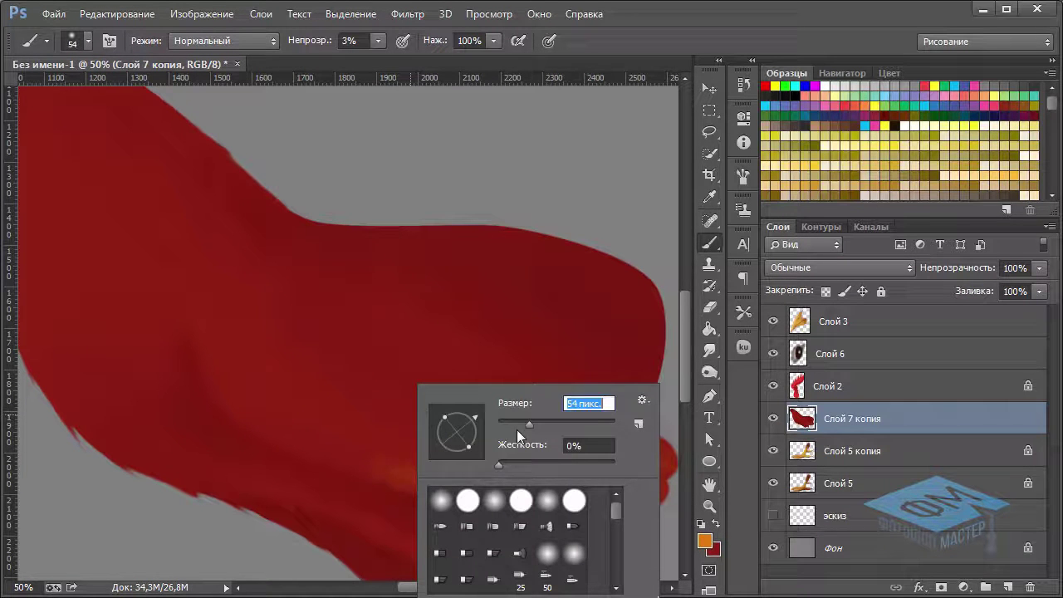
key(ctrl+plus)
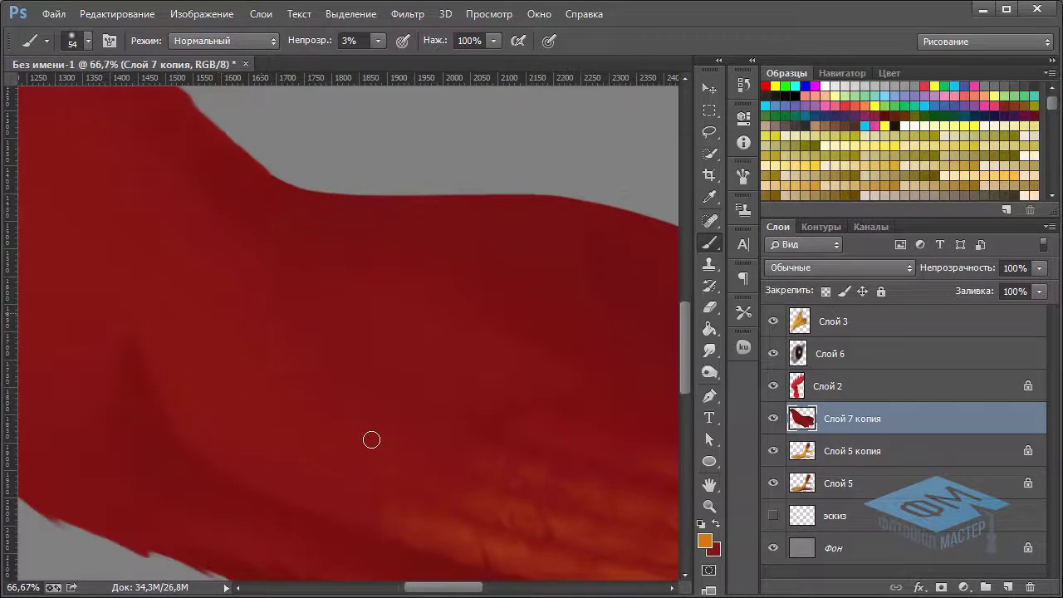
mouse_move(343, 495)
mouse_down()
mouse_move(385, 503)
mouse_move(361, 505)
mouse_move(398, 488)
mouse_move(365, 510)
mouse_up()
right_click(709, 242)
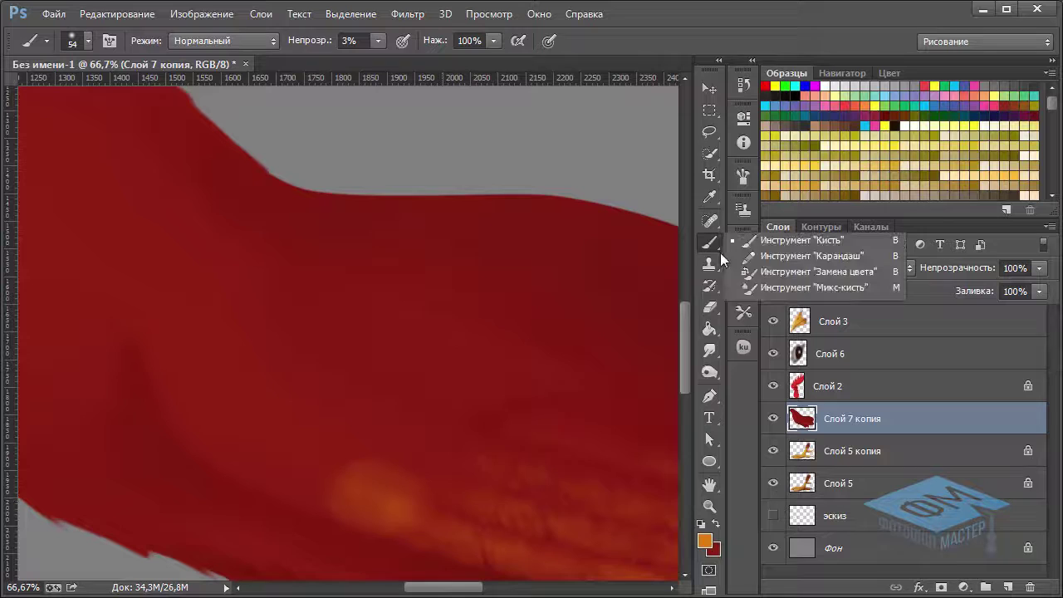
Wet-blend the pinkish smear into the orange glow and add a lighter 30 px orange streak.
click(793, 284)
drag(333, 503, 329, 474)
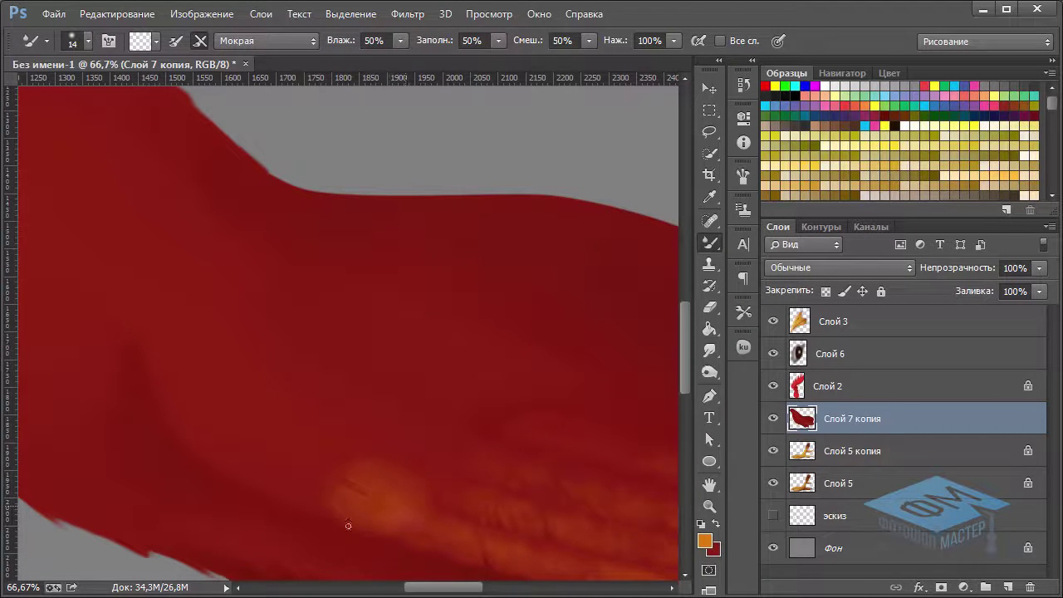
right_click(350, 493)
click(454, 425)
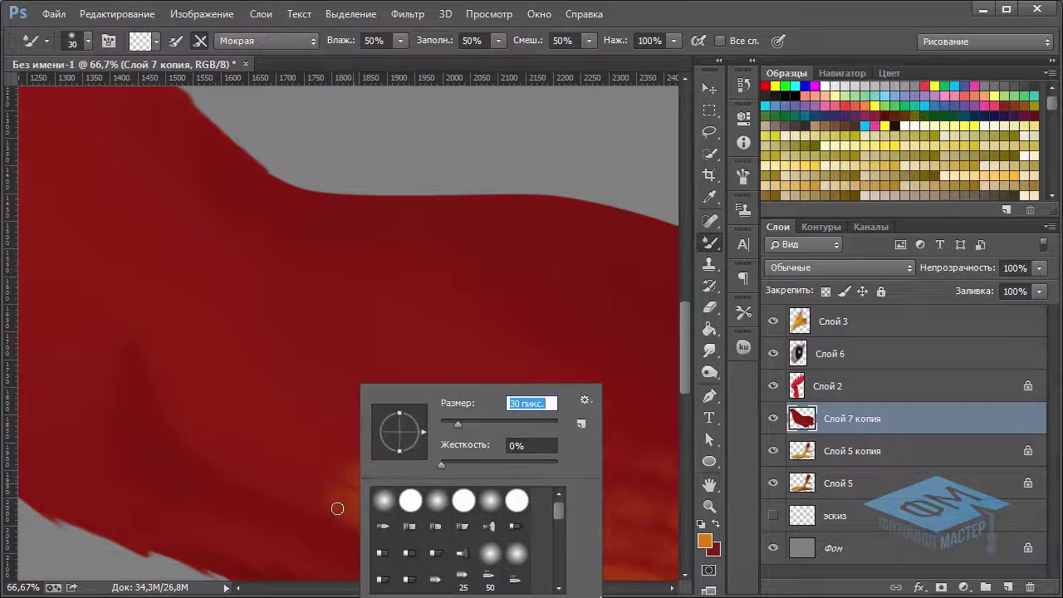
key(Return)
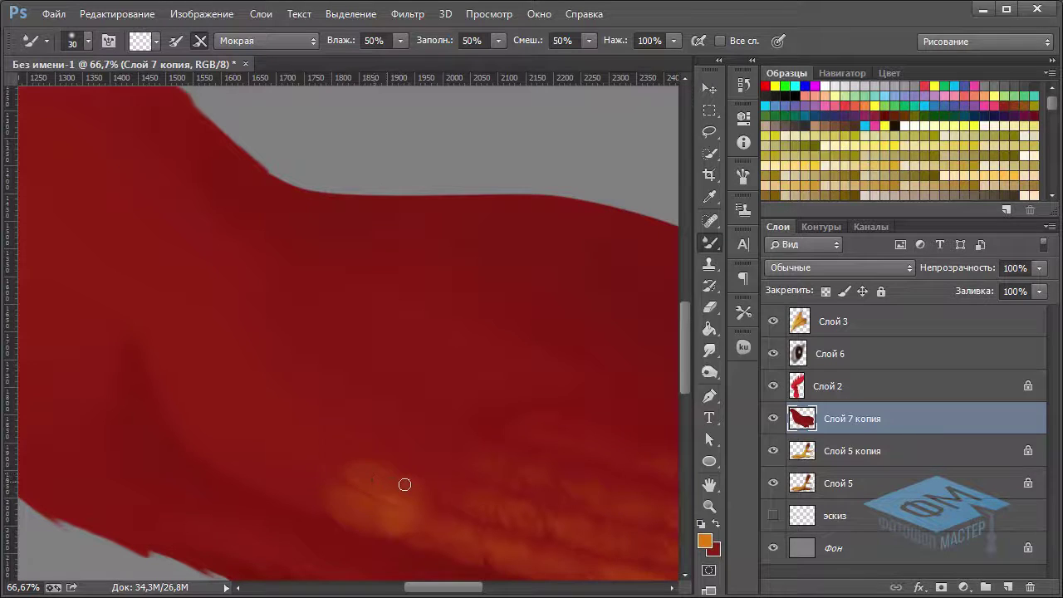
mouse_move(365, 509)
mouse_down()
mouse_move(385, 527)
mouse_move(414, 523)
mouse_up()
Shrink the Mixer Brush to 8 px and make red the painting colour.
right_click(379, 515)
click(515, 423)
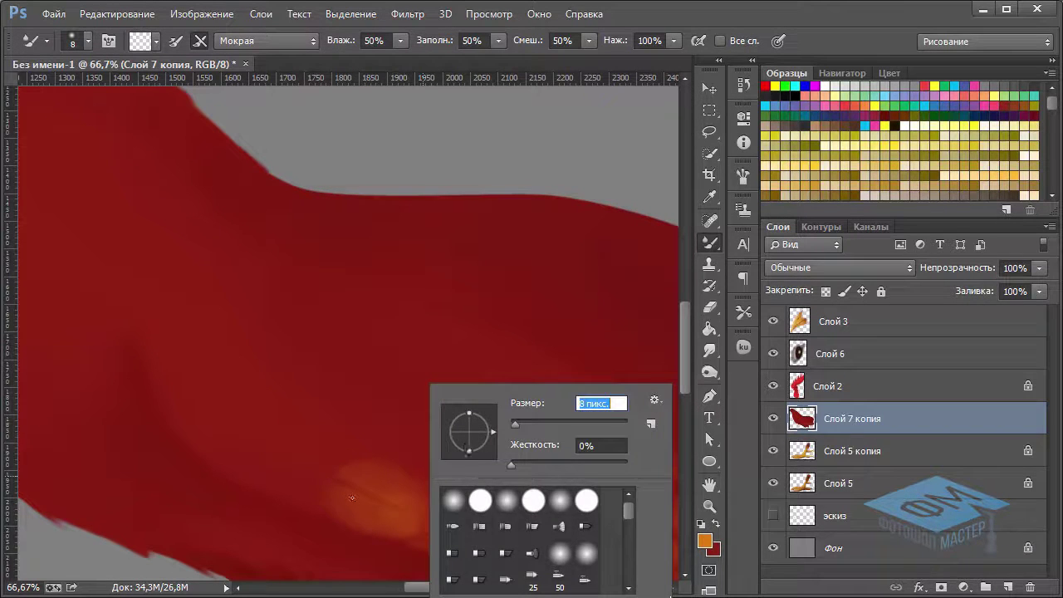
key(Return)
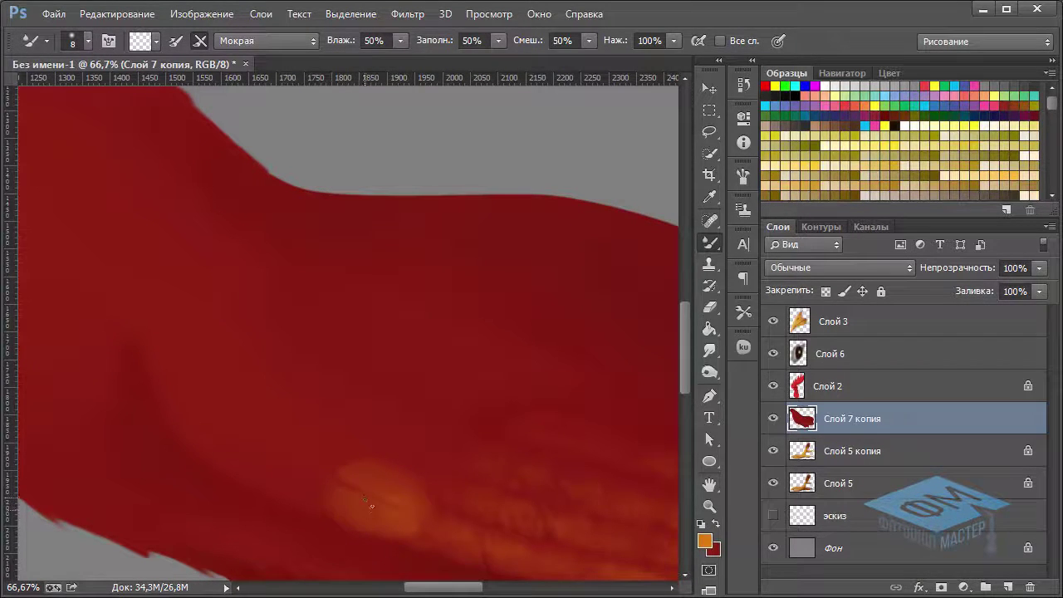
click(719, 525)
right_click(707, 247)
click(776, 239)
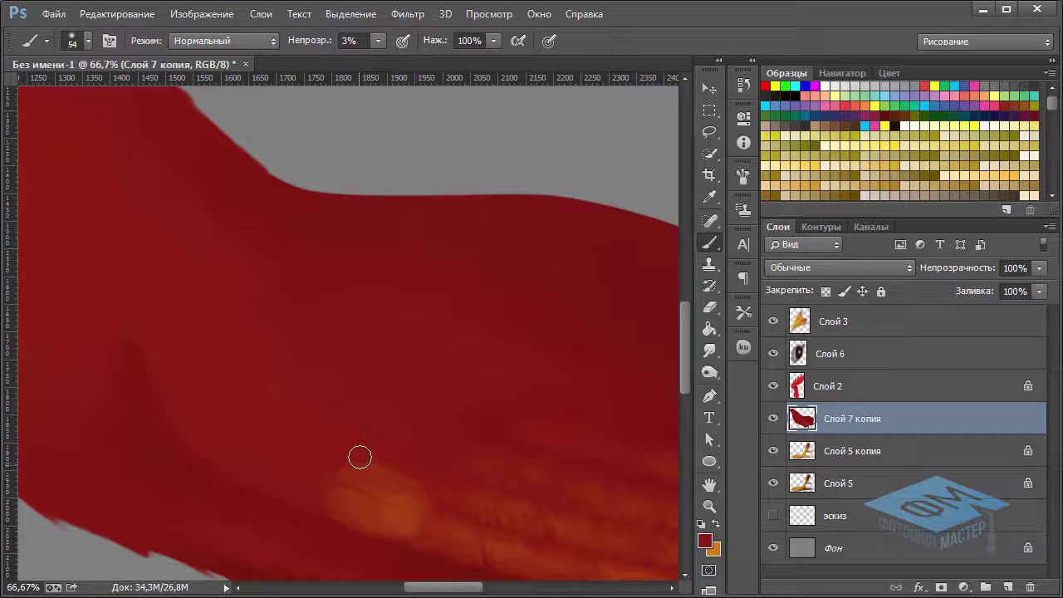
Set the brush to 111 px at 10% opacity.
right_click(355, 472)
text(111)
key(Return)
click(377, 40)
click(384, 59)
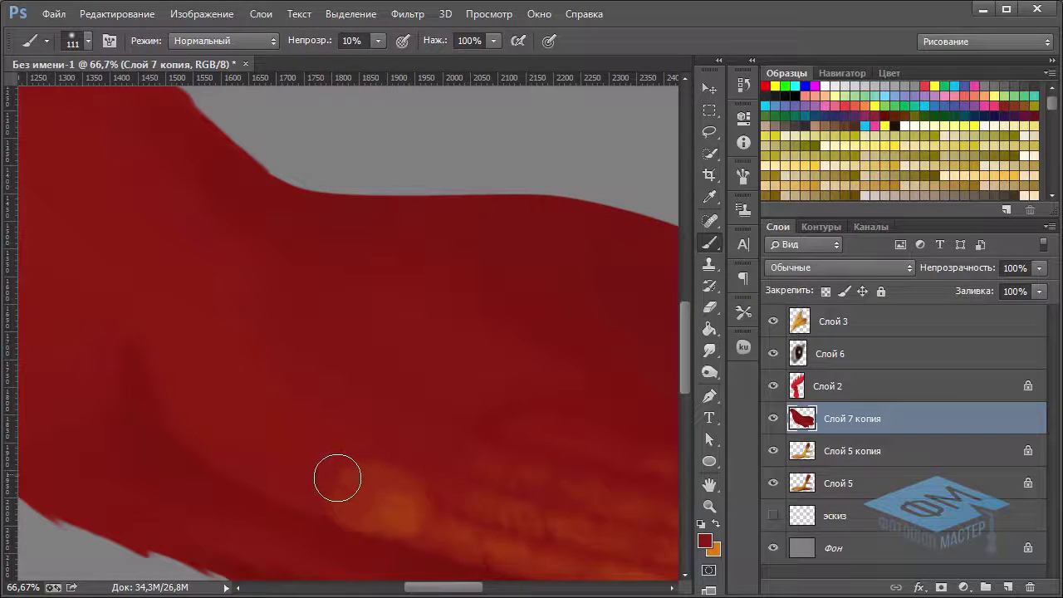
With the Smudge tool at about 39% strength, smear the orange glow up-right into the red.
click(710, 352)
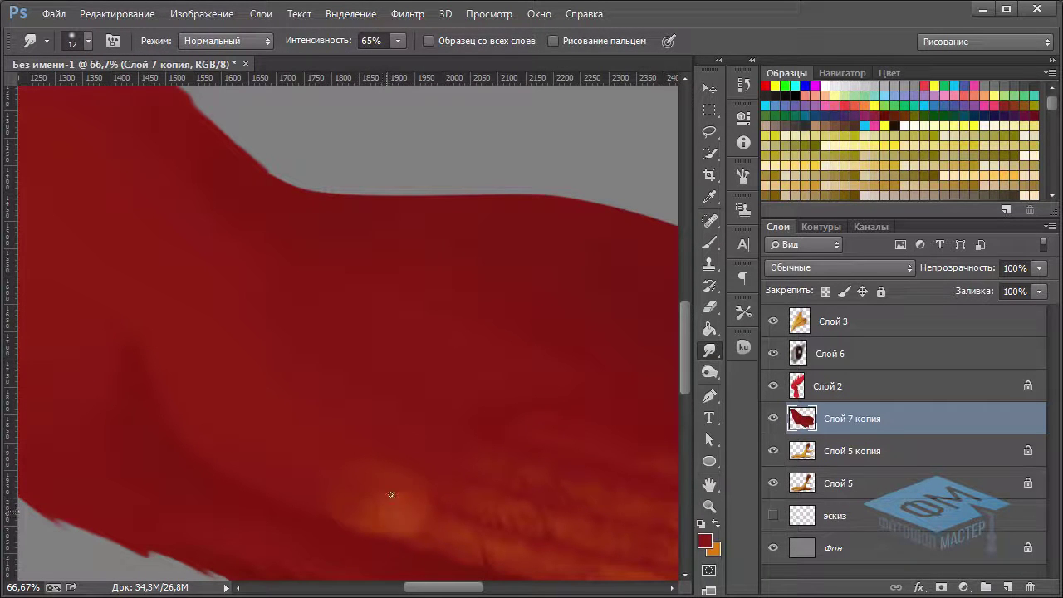
click(398, 41)
drag(401, 59, 378, 59)
scroll(363, 354, up, 1)
scroll(407, 462, down, 1)
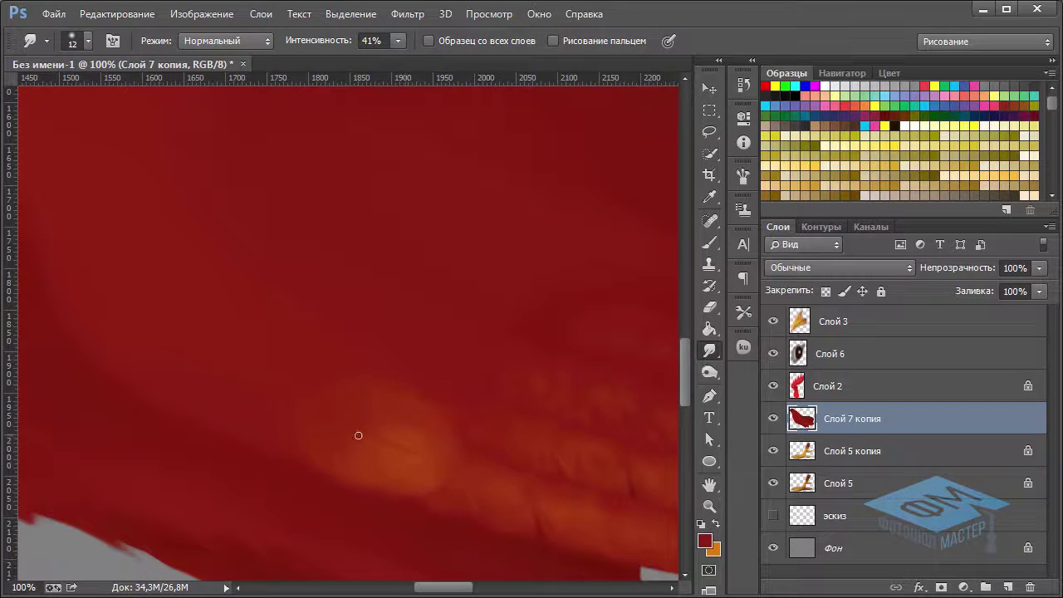
drag(425, 485, 441, 476)
drag(446, 463, 478, 445)
Lasso the orange spot and copy it to a new layer, Слой 7.
click(711, 131)
drag(324, 381, 312, 475)
drag(375, 502, 457, 479)
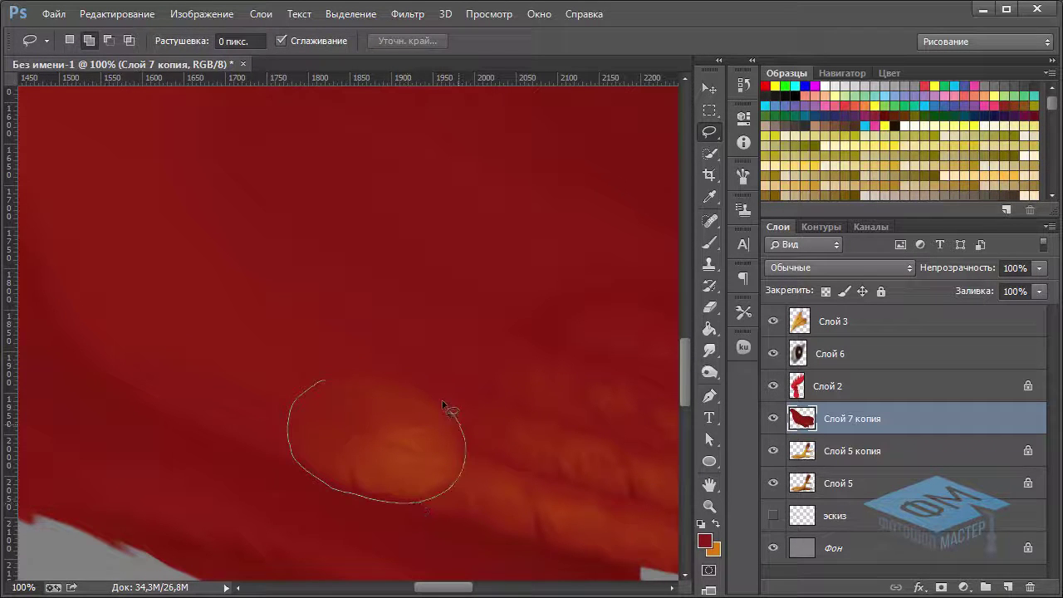
drag(444, 404, 327, 379)
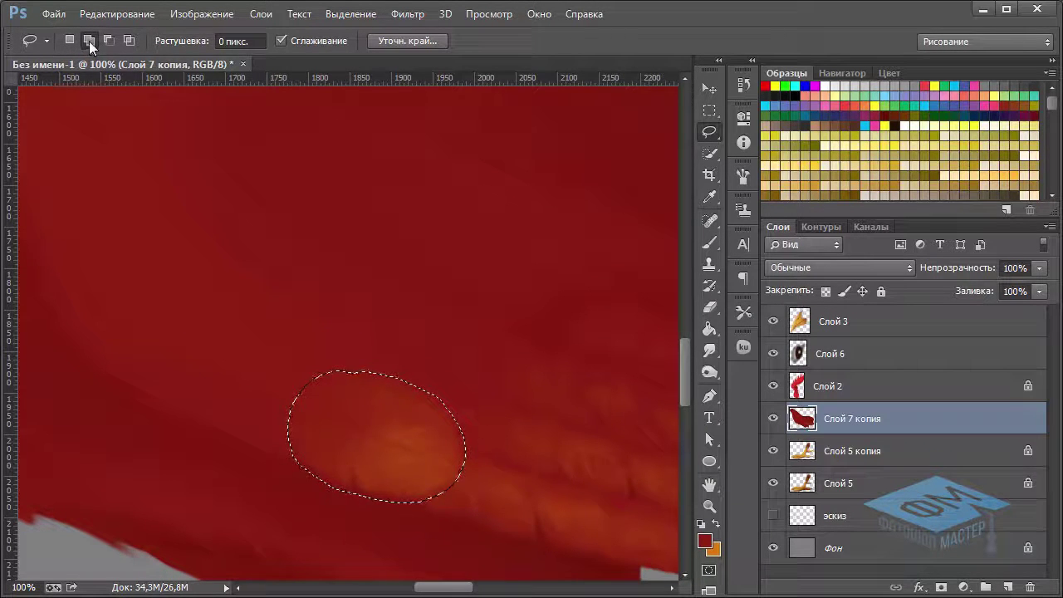
right_click(448, 453)
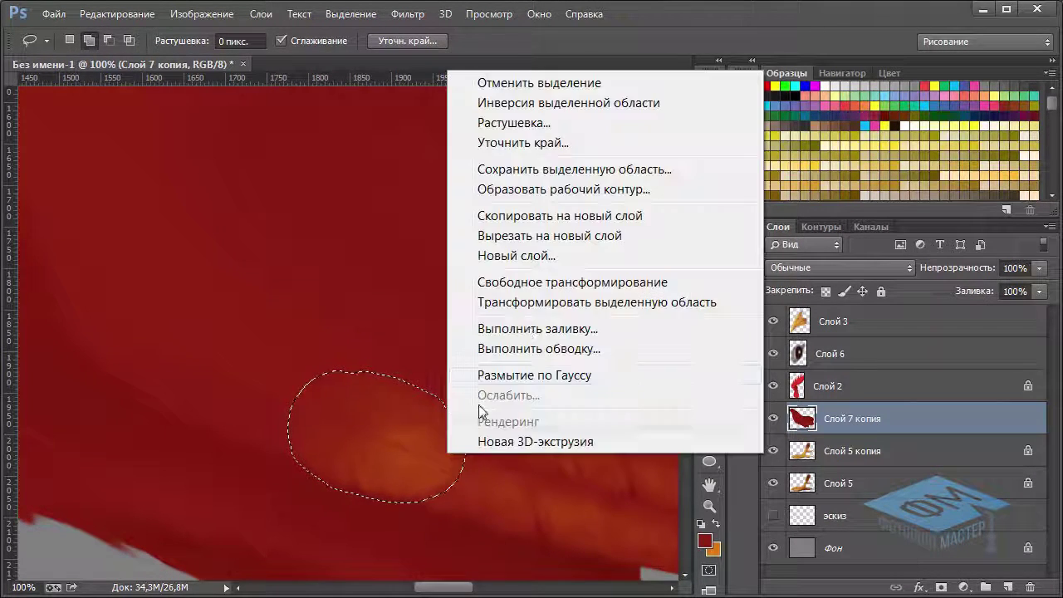
click(541, 217)
Move the copied patch up and right and squash its top edge slightly.
click(705, 89)
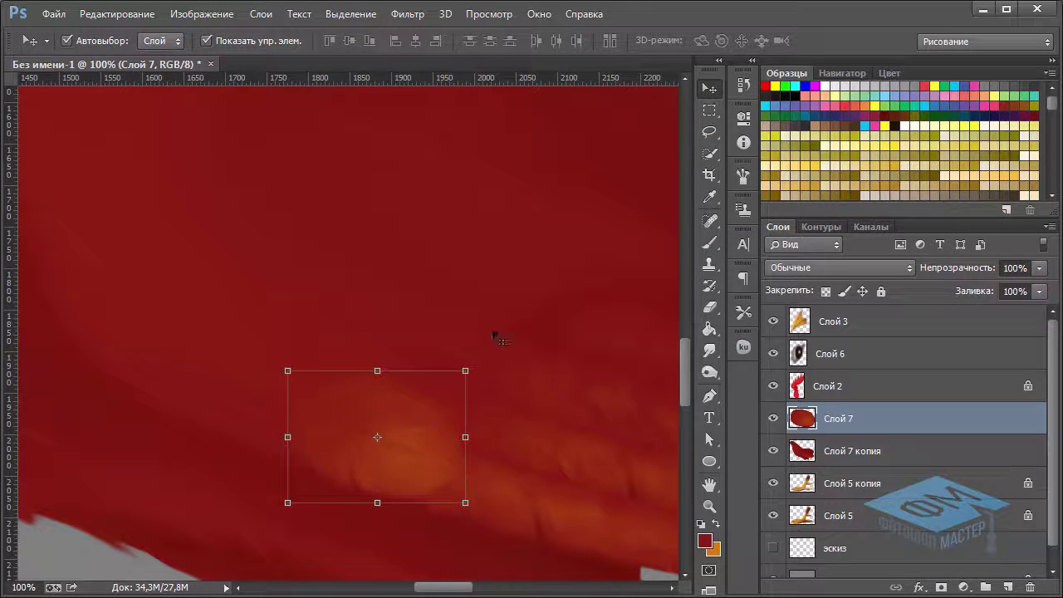
drag(428, 438, 463, 378)
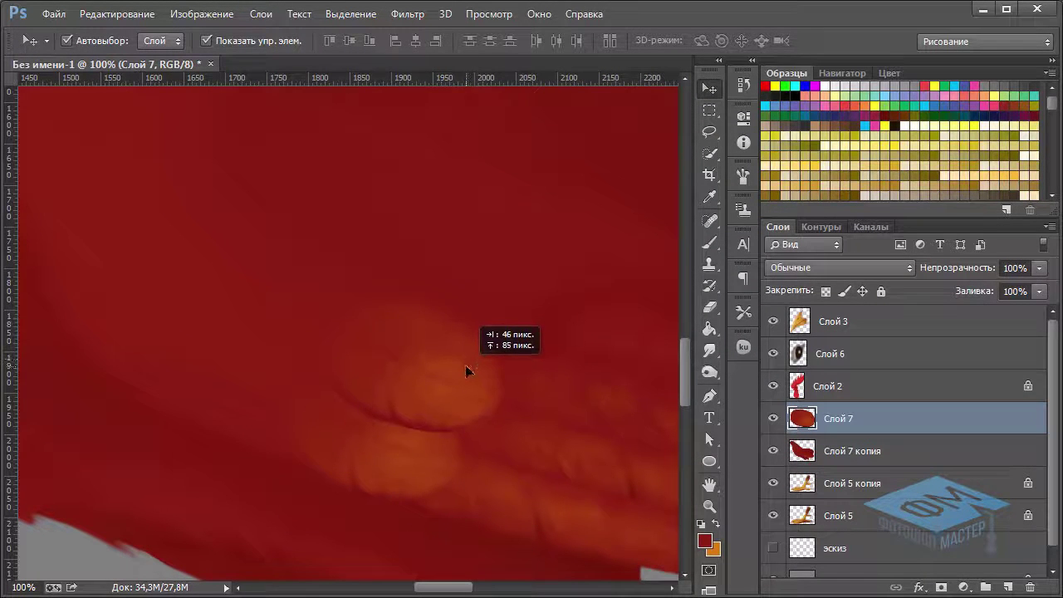
drag(463, 379, 505, 381)
key(ctrl+minus)
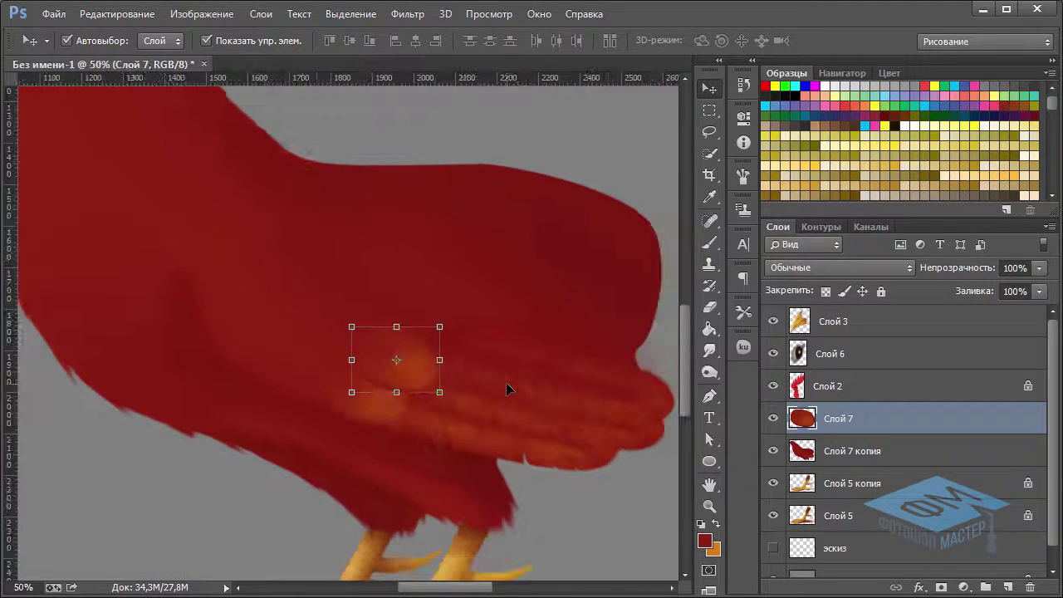
key(ctrl+plus)
drag(450, 333, 449, 348)
drag(483, 416, 474, 416)
key(Return)
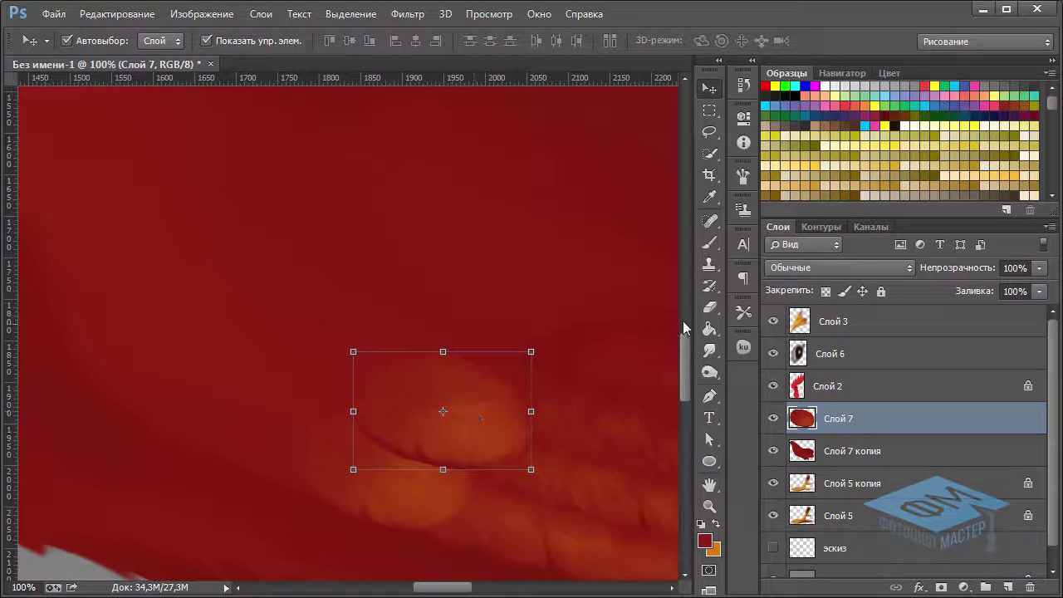
Erase the dark crease under the copied feather with the Eraser.
click(709, 307)
right_click(465, 382)
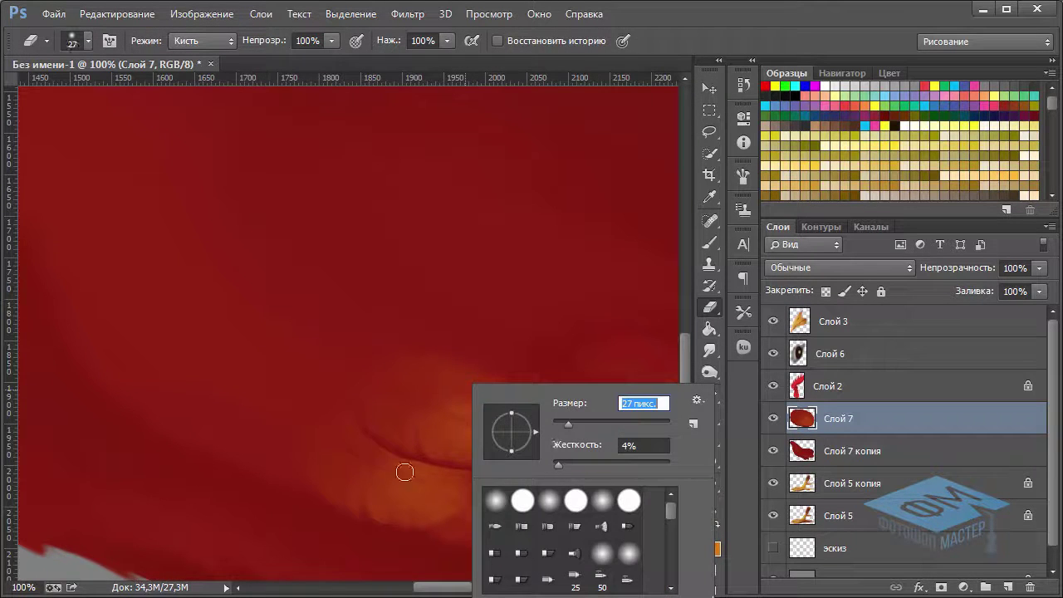
click(355, 433)
drag(367, 446, 528, 465)
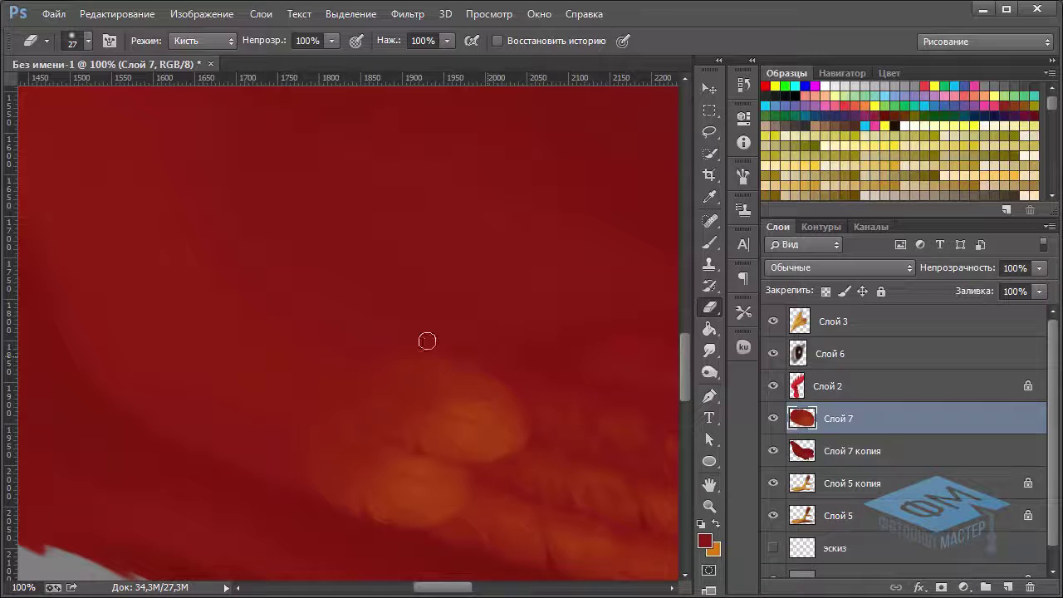
Set the Smudge tool brush size to 11.
click(711, 351)
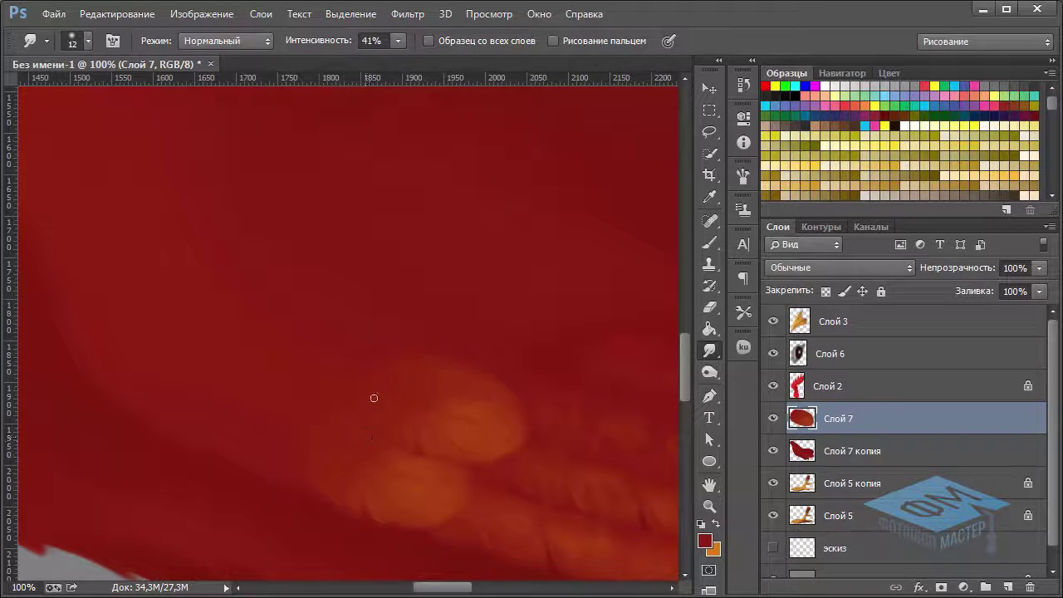
right_click(466, 432)
drag(563, 428, 560, 428)
key(Return)
click(708, 89)
Duplicate the feather layer with Ctrl+J and move the copy up and right.
key(ctrl+j)
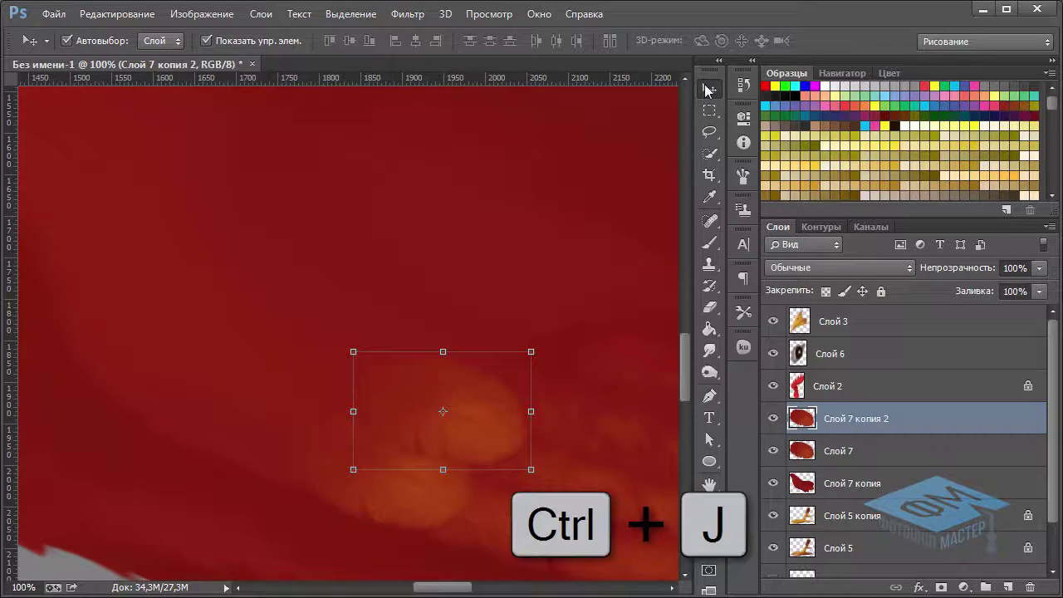
mouse_move(480, 425)
mouse_down()
mouse_move(532, 355)
mouse_move(532, 369)
mouse_up()
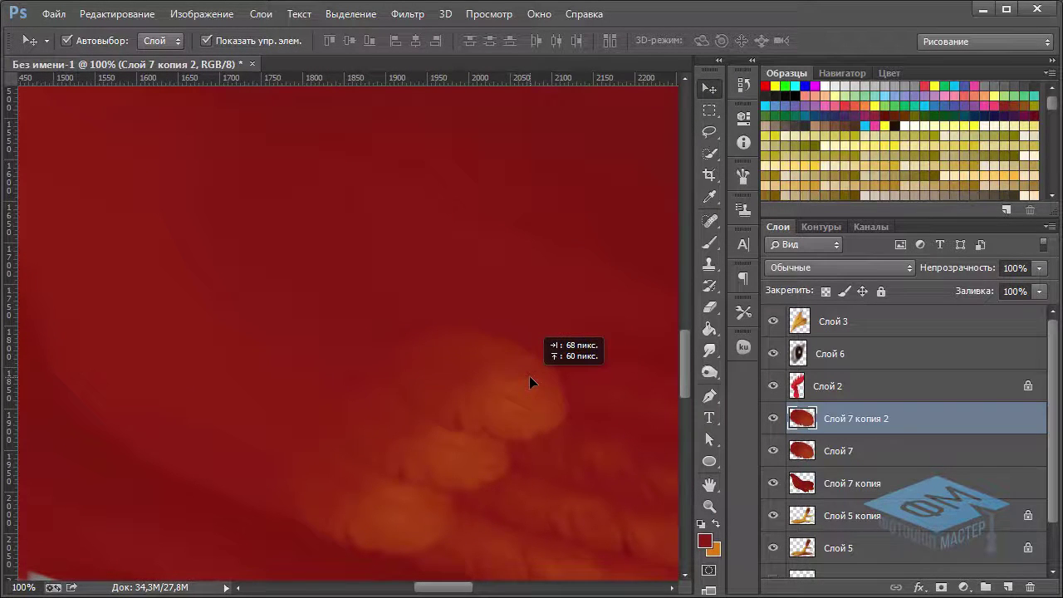
drag(531, 369, 535, 375)
key(ctrl+minus)
scroll(537, 372, up, 2)
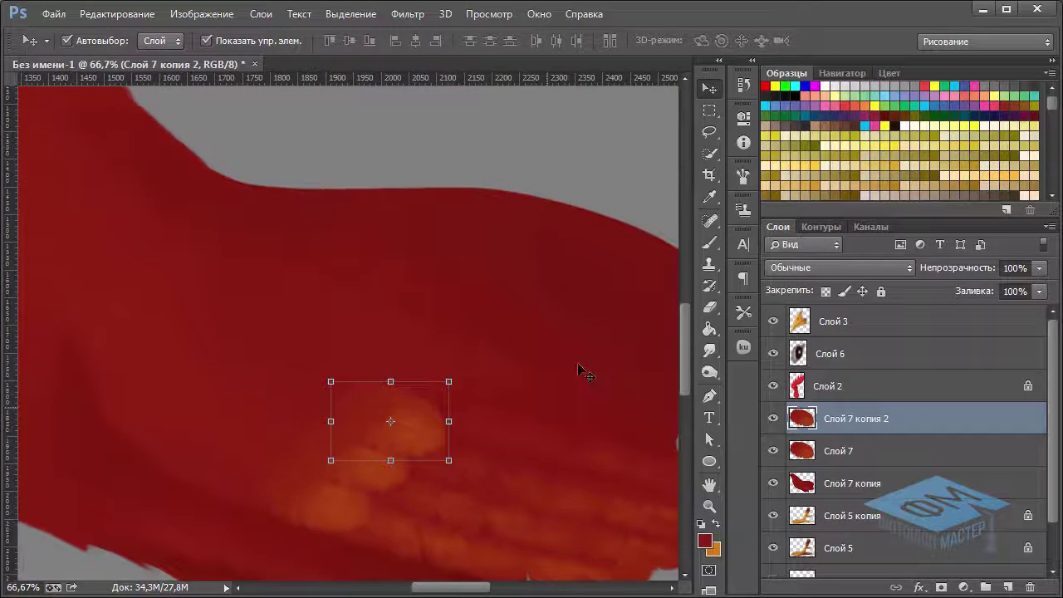
drag(440, 423, 444, 424)
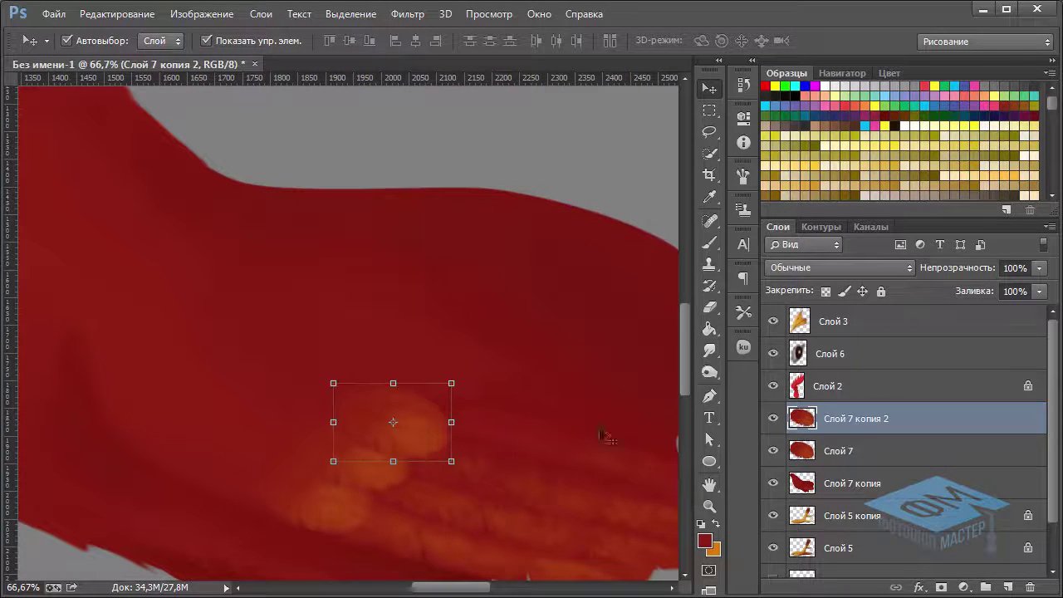
Shift and widen the Слой 7 feather leftward, and widen Слой 7 копия 2 rightward.
click(831, 453)
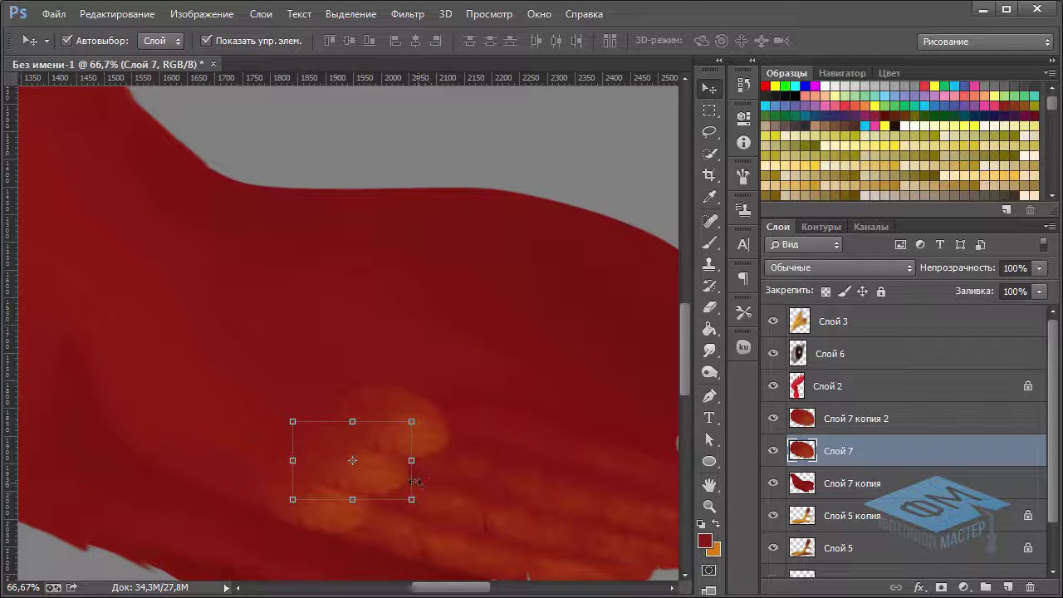
drag(375, 478, 378, 477)
key(Return)
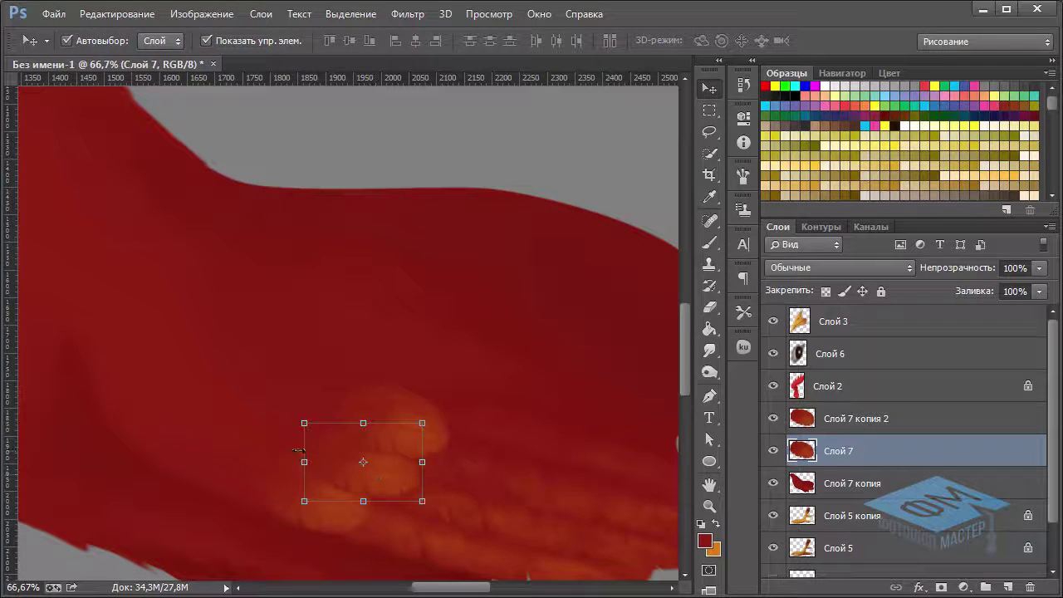
drag(303, 462, 295, 461)
key(Return)
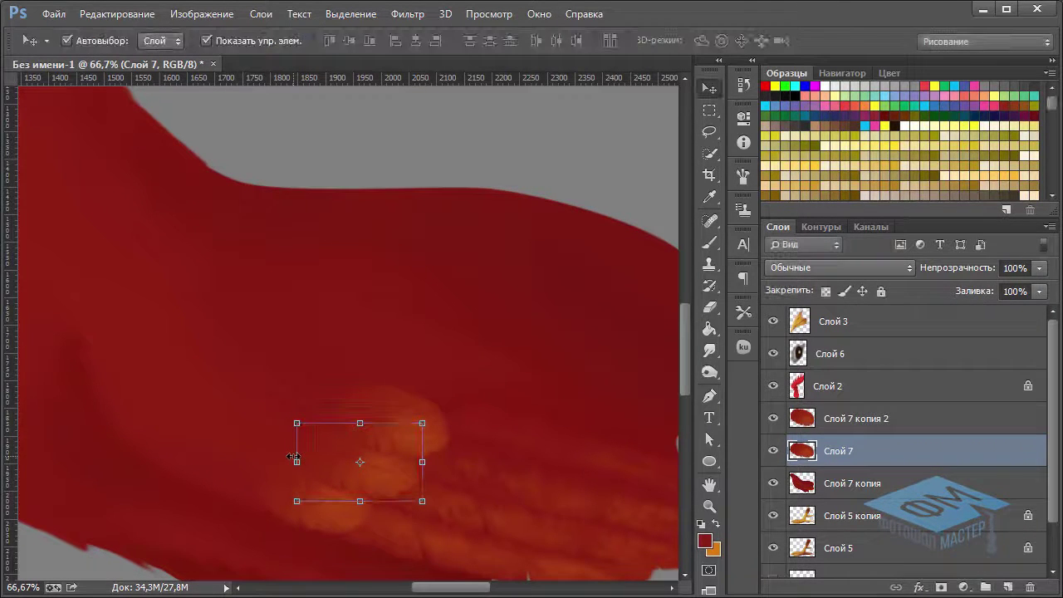
click(871, 420)
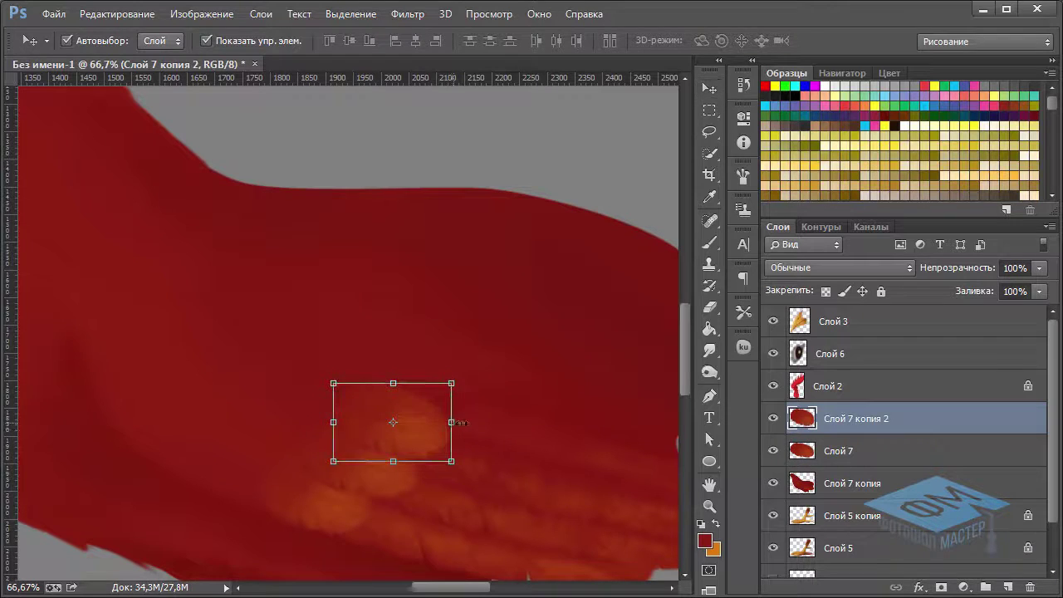
key(ctrl+t)
drag(451, 422, 459, 422)
key(Return)
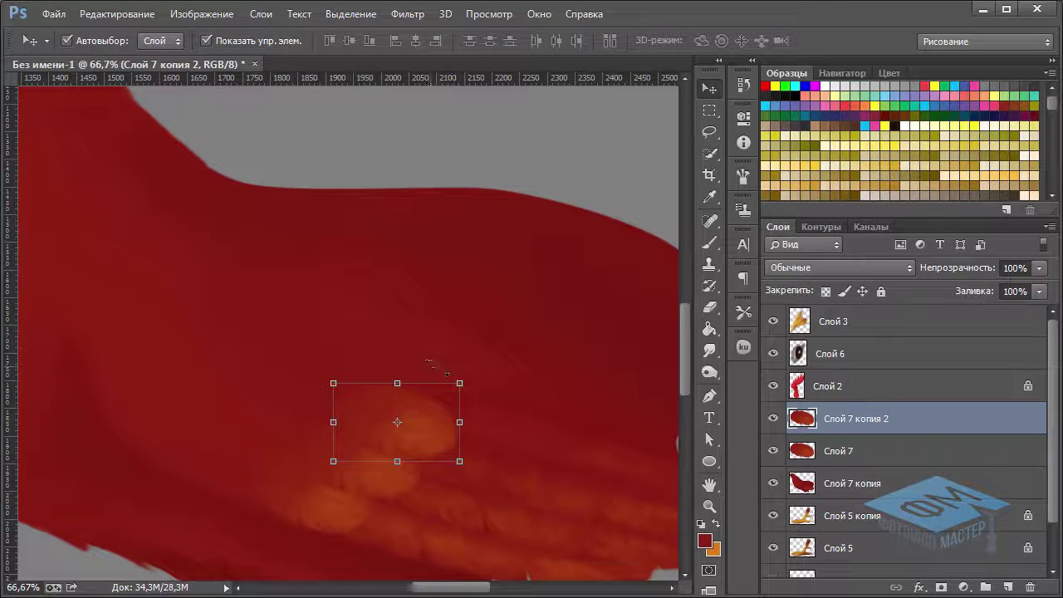
Duplicate Слой 7 копия 2 and place the third feather copy up and right.
key(ctrl+j)
mouse_move(417, 420)
mouse_down()
mouse_move(453, 381)
mouse_move(470, 382)
mouse_up()
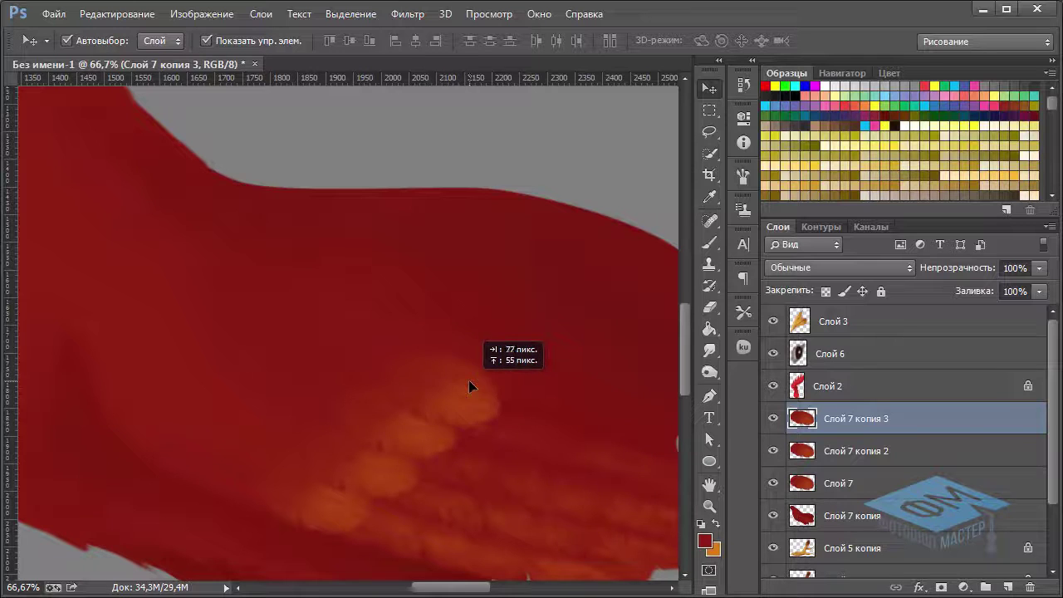
drag(471, 383, 456, 381)
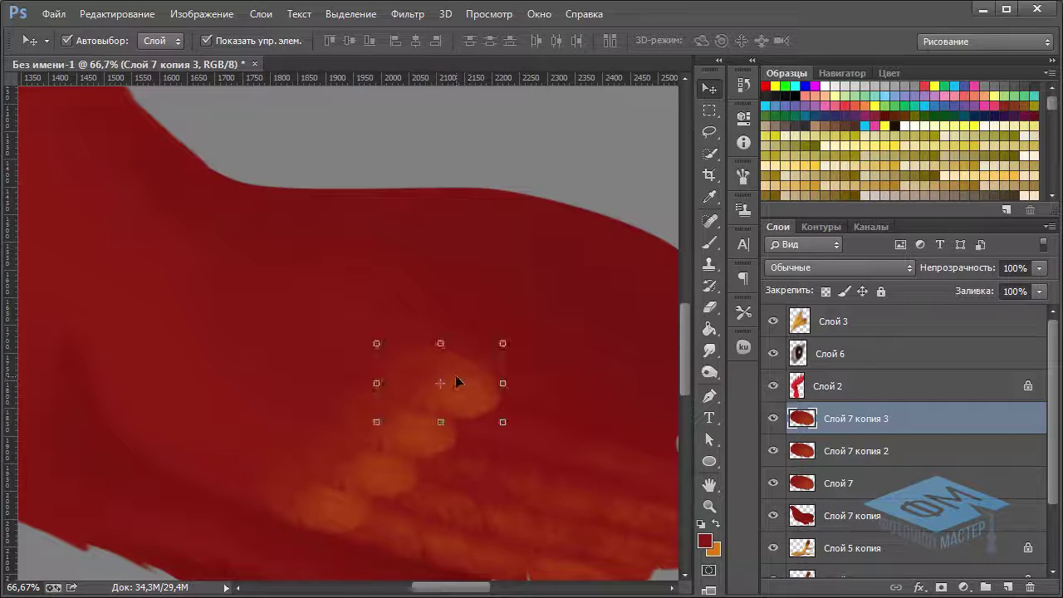
click(710, 242)
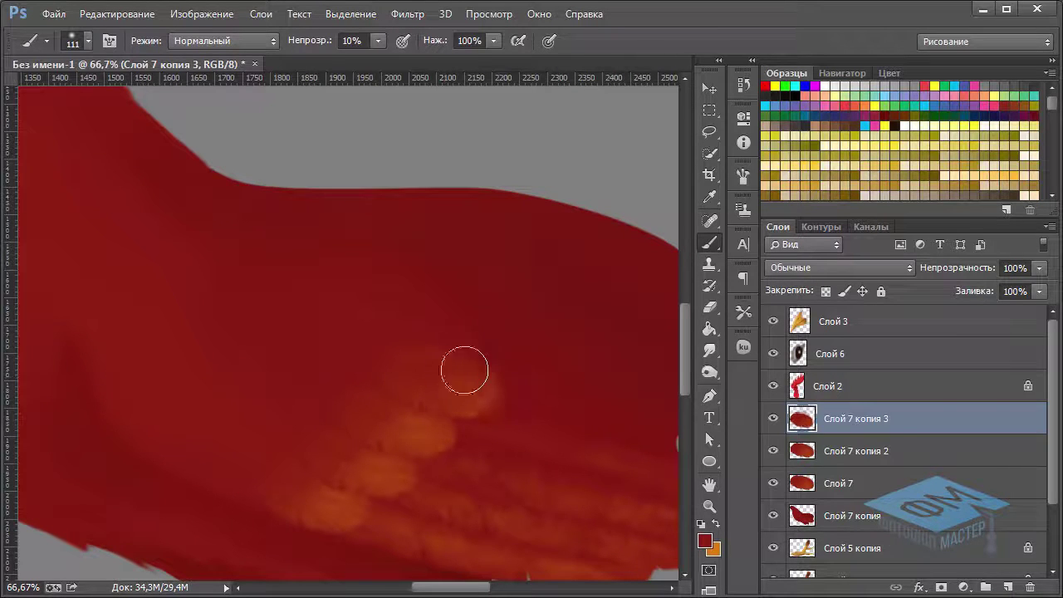
Paint 5% opacity orange strokes on Слой 7 копия 2 to brighten the neck feathers.
click(380, 43)
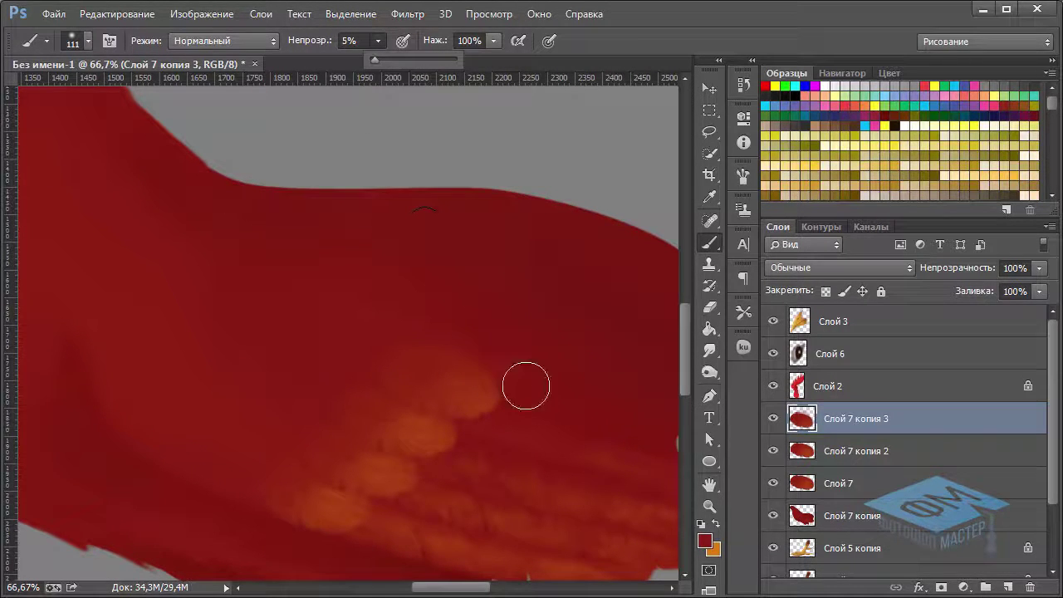
click(462, 350)
click(855, 452)
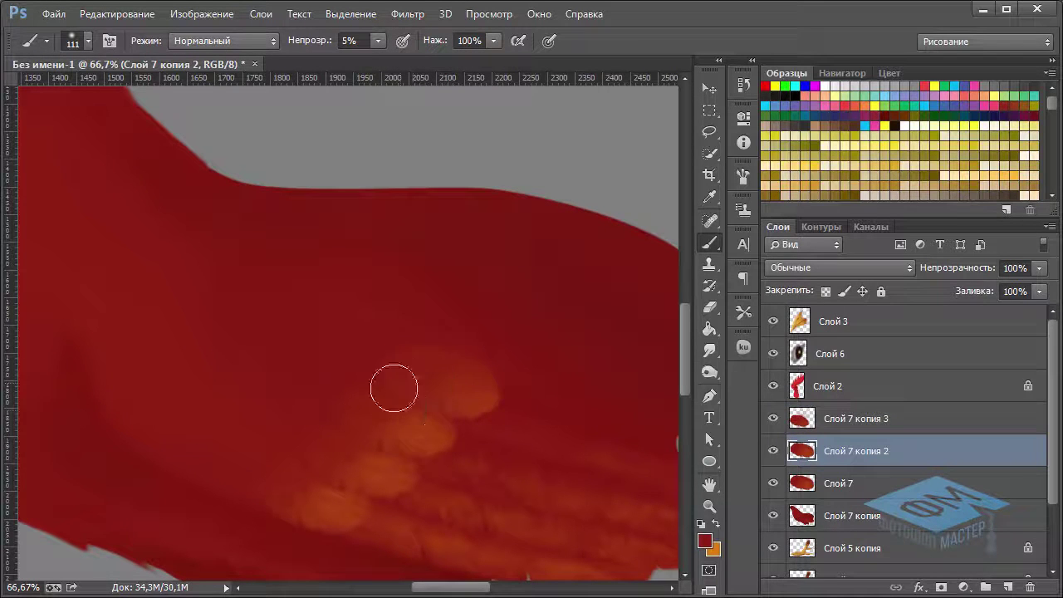
mouse_move(398, 410)
mouse_down()
mouse_move(434, 403)
mouse_move(411, 410)
mouse_up()
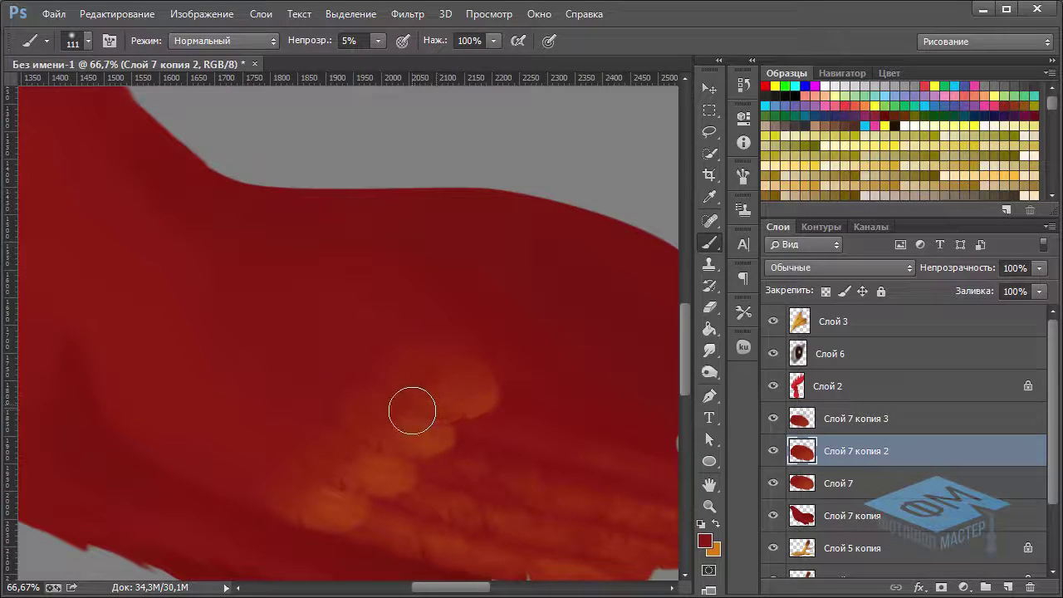
Lock transparent pixels on Слой 7 копия 2 and Слой 7, then select all three feather layers.
click(826, 291)
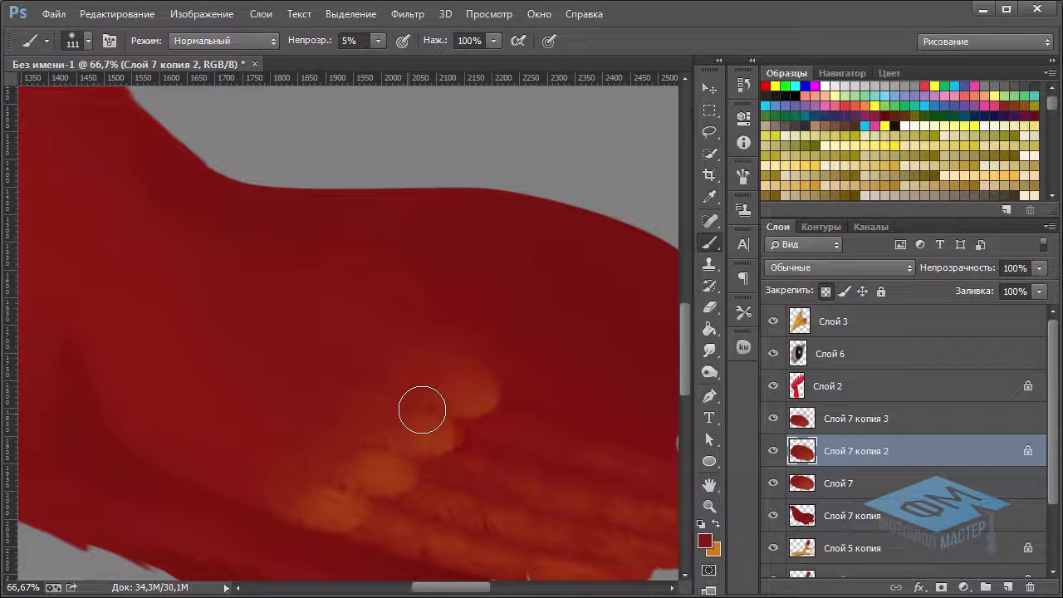
click(825, 476)
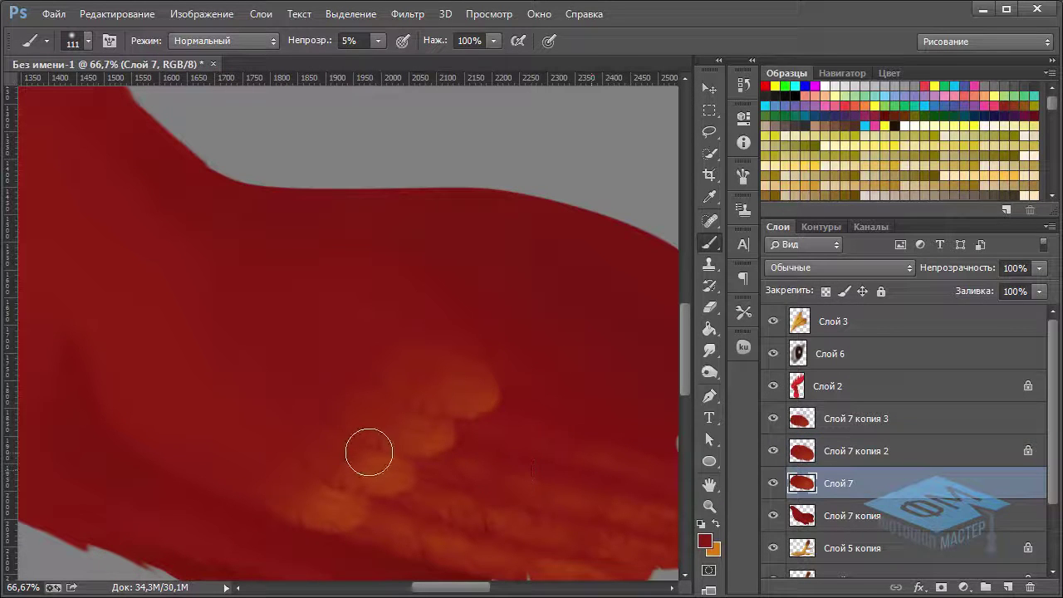
click(826, 292)
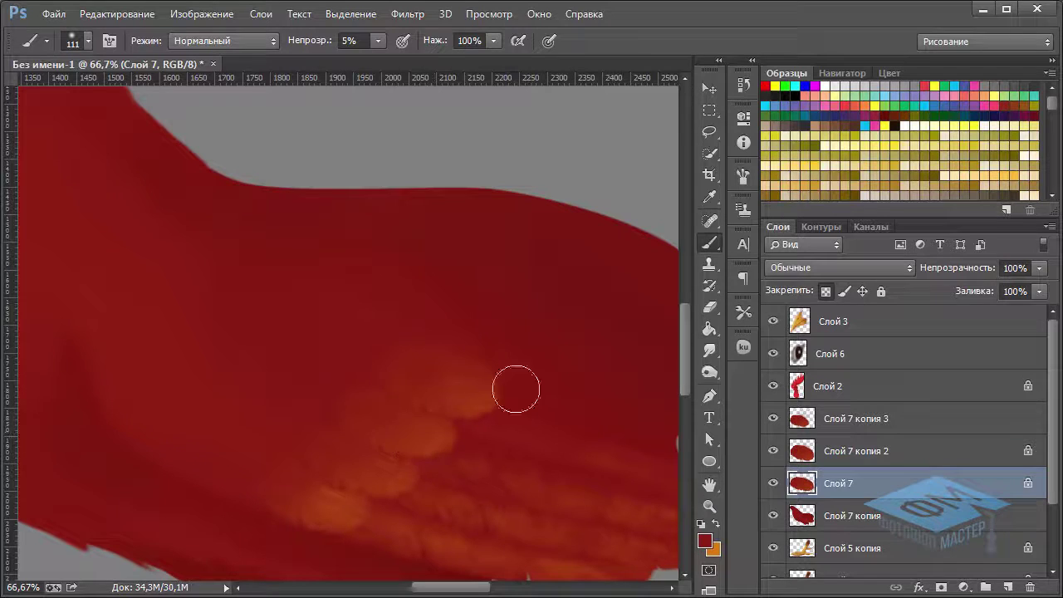
key(ctrl+minus)
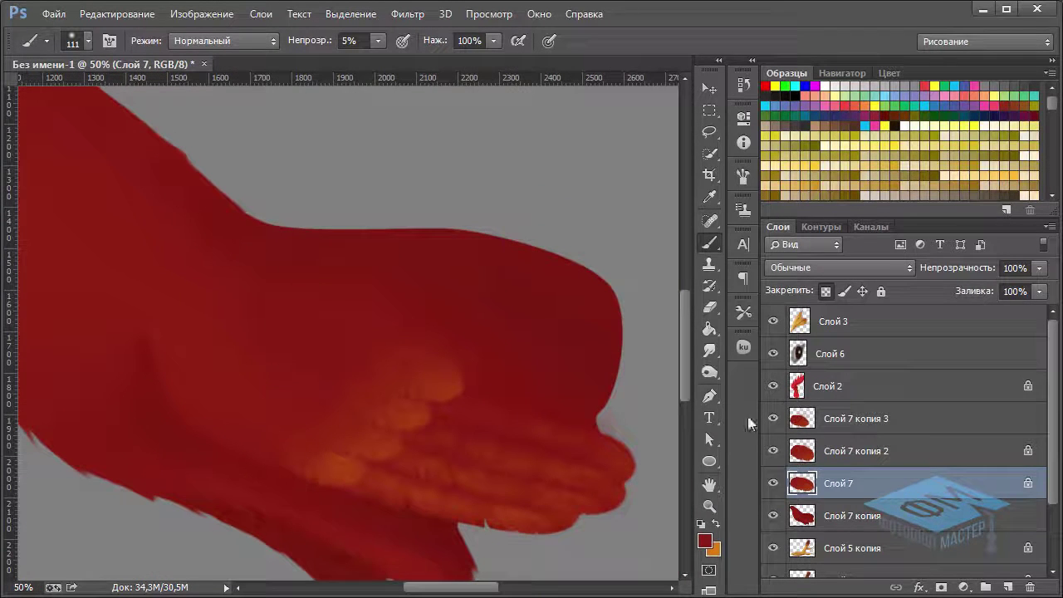
shift+click(873, 425)
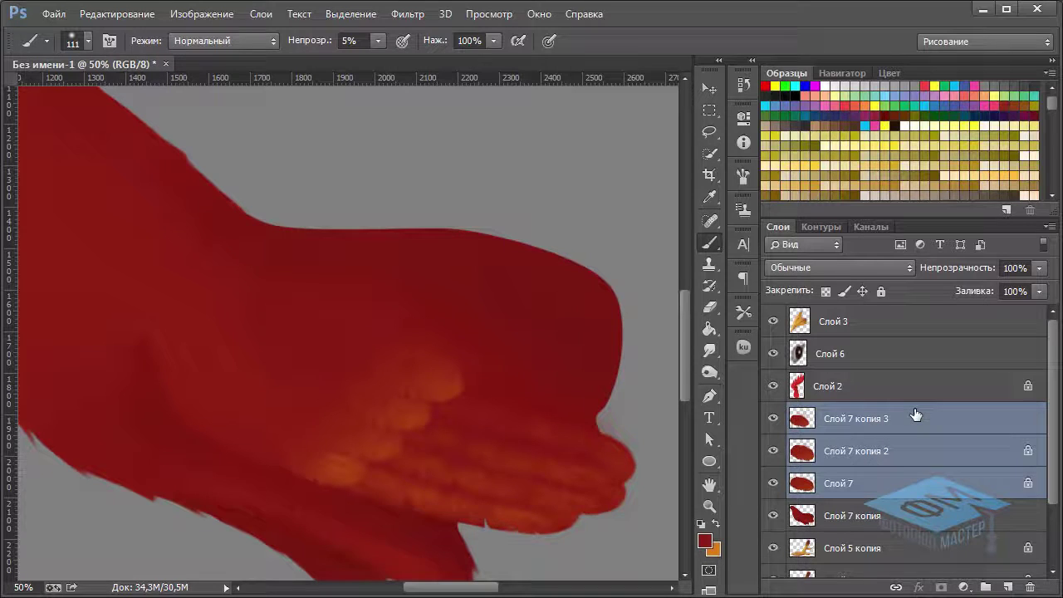
Duplicate the three feather layers and move the copies lower-left on the neck.
key(ctrl+j)
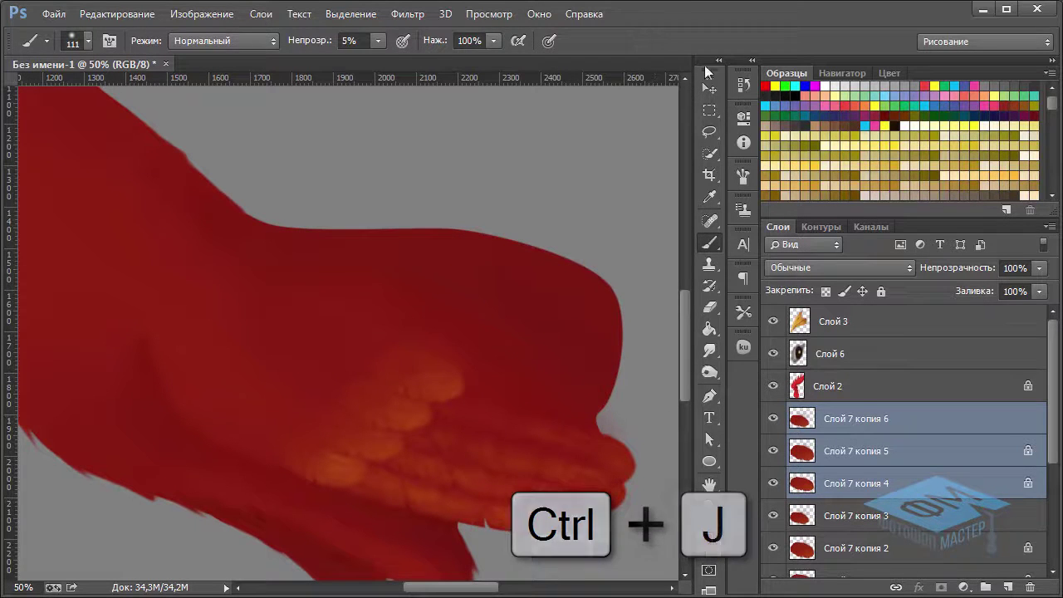
key(v)
drag(446, 389, 379, 396)
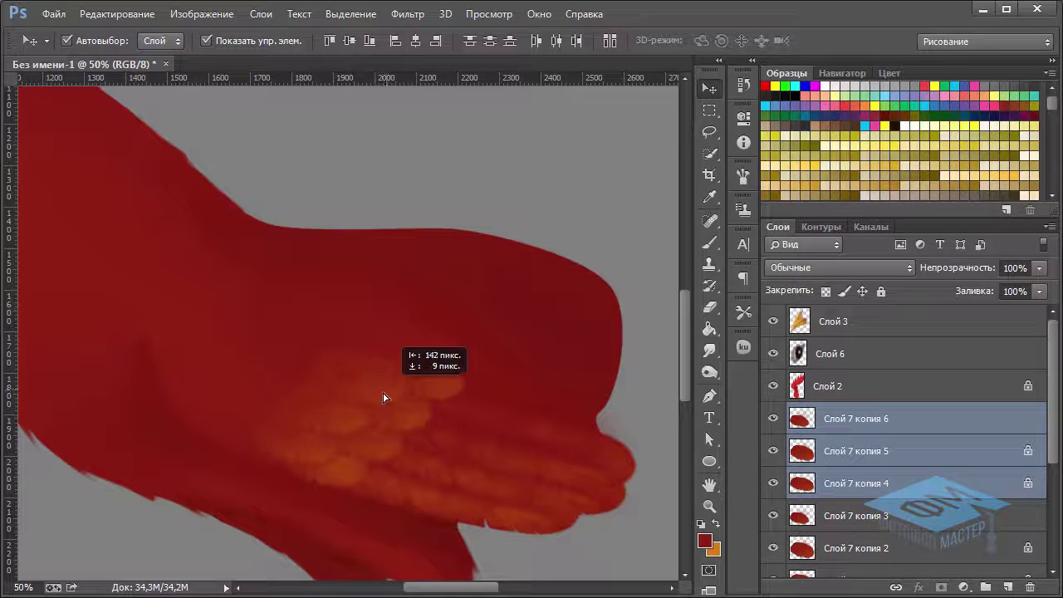
mouse_move(380, 397)
mouse_down()
mouse_move(373, 410)
mouse_move(399, 393)
mouse_up()
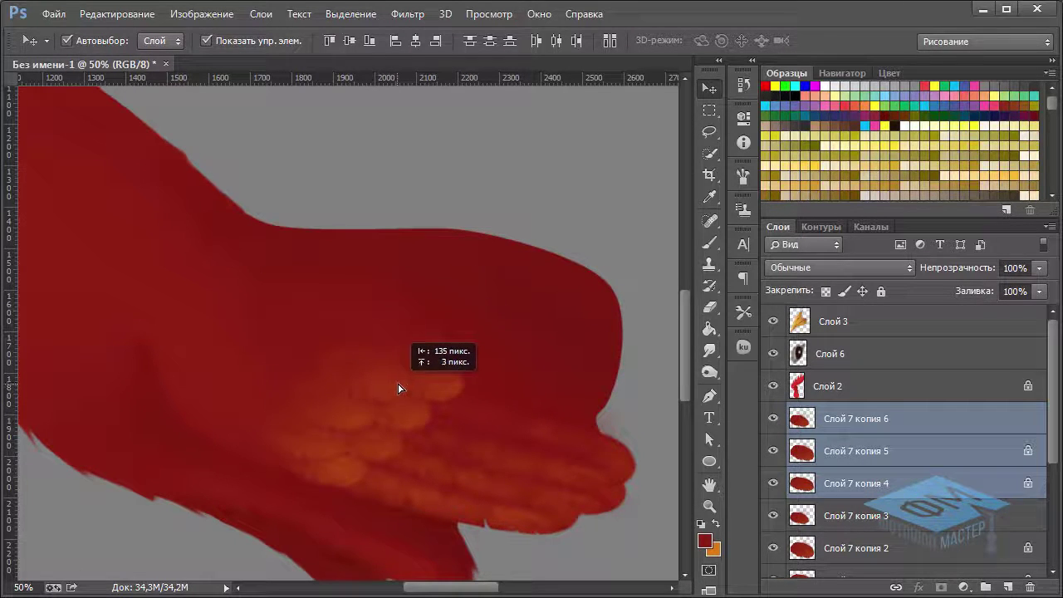
drag(399, 388, 398, 384)
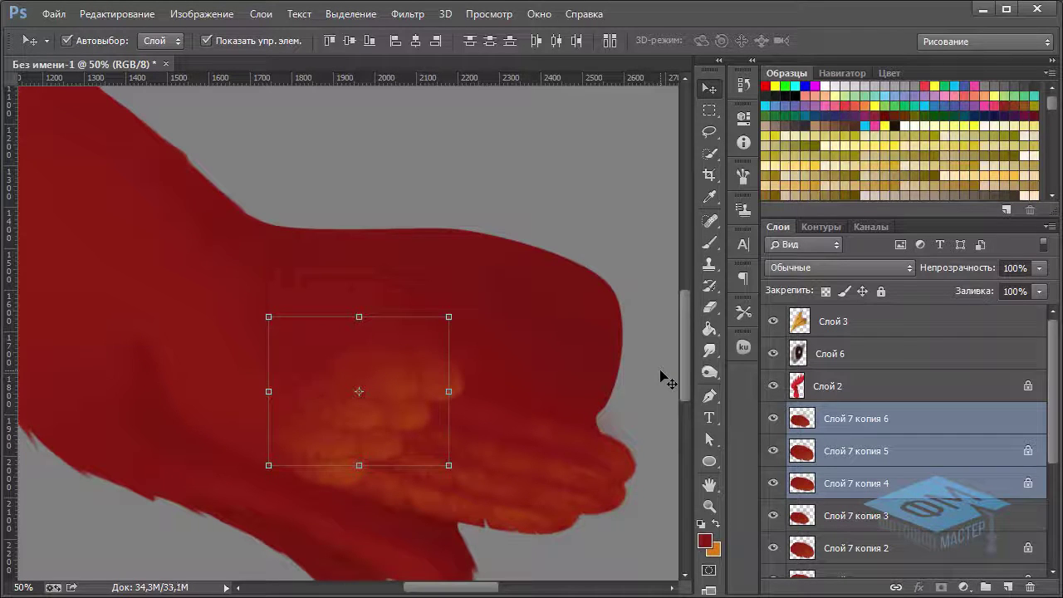
Merge the original three feather layers into Слой 7 копия 3 and paint soft orange strokes.
click(890, 516)
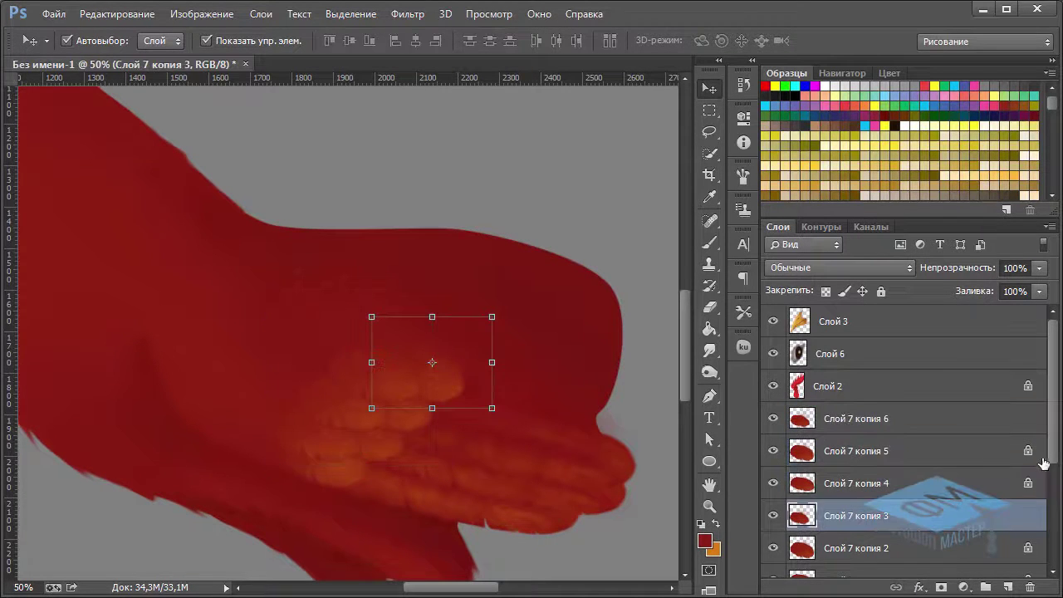
scroll(1052, 450, down, 1)
drag(1056, 448, 990, 489)
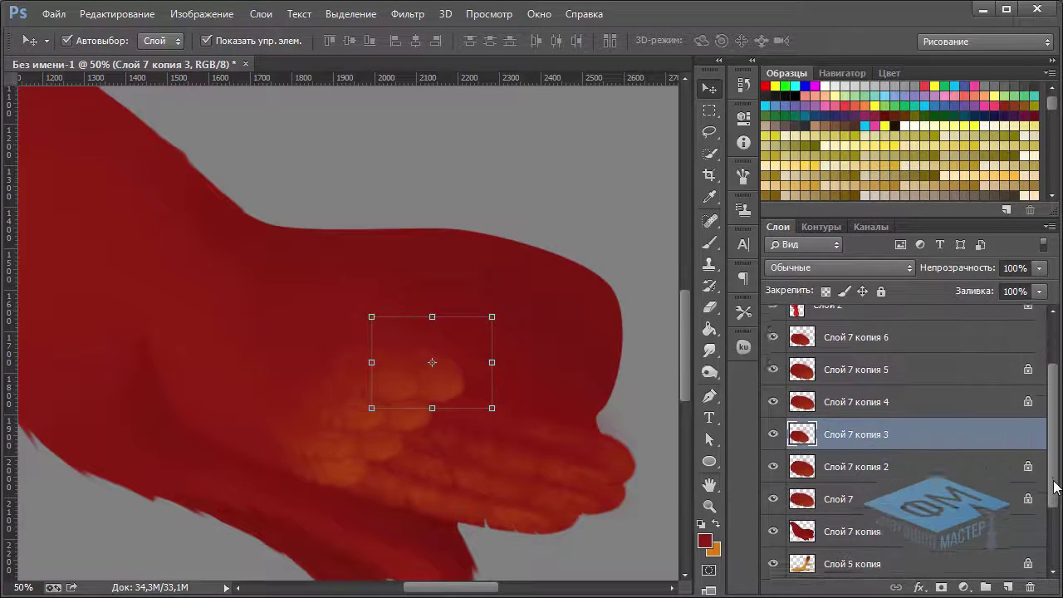
shift+click(866, 501)
key(ctrl+e)
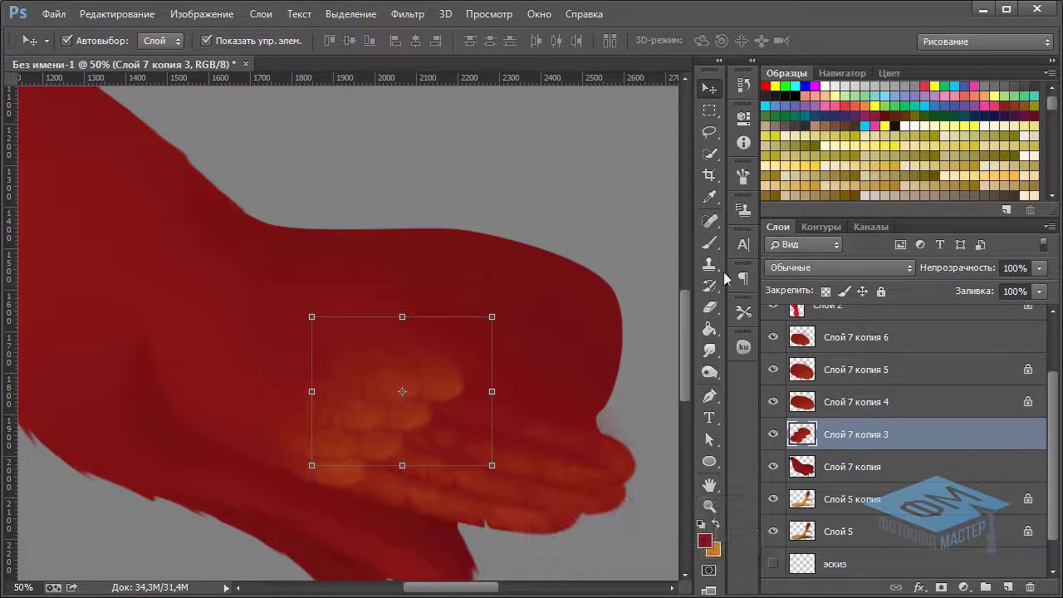
click(710, 243)
mouse_move(340, 431)
mouse_down()
mouse_move(426, 359)
mouse_move(453, 491)
mouse_up()
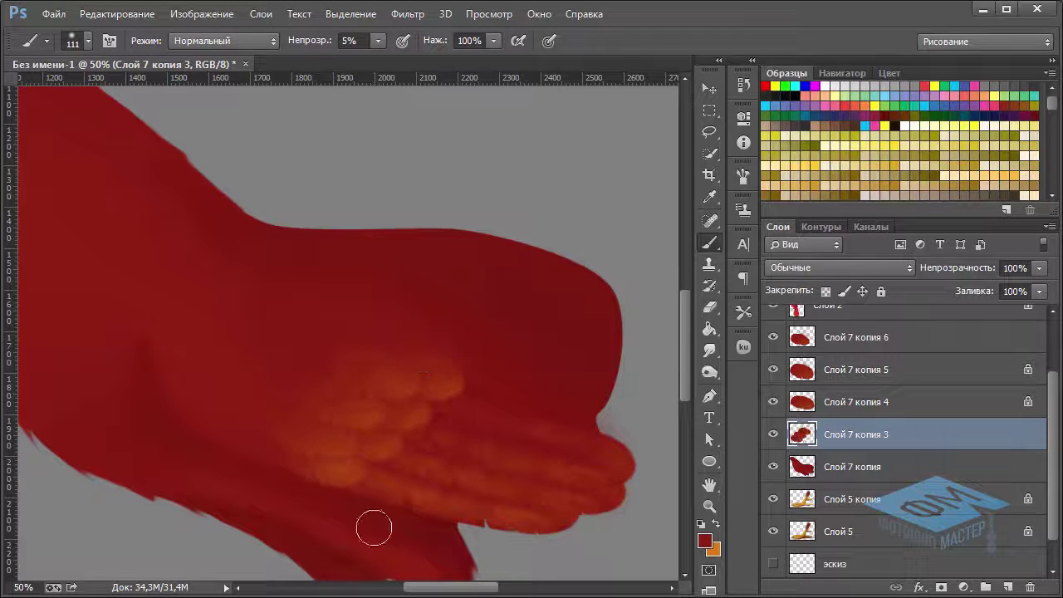
Toggle Слой 7 копия 4's visibility to compare, then duplicate it as Слой 7 копия 7.
click(811, 472)
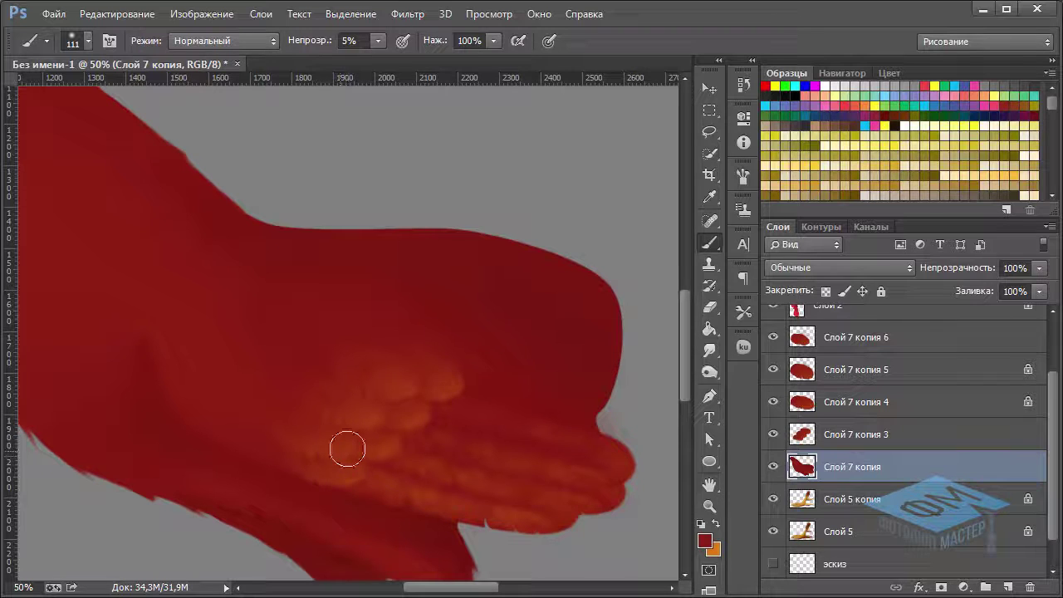
click(847, 369)
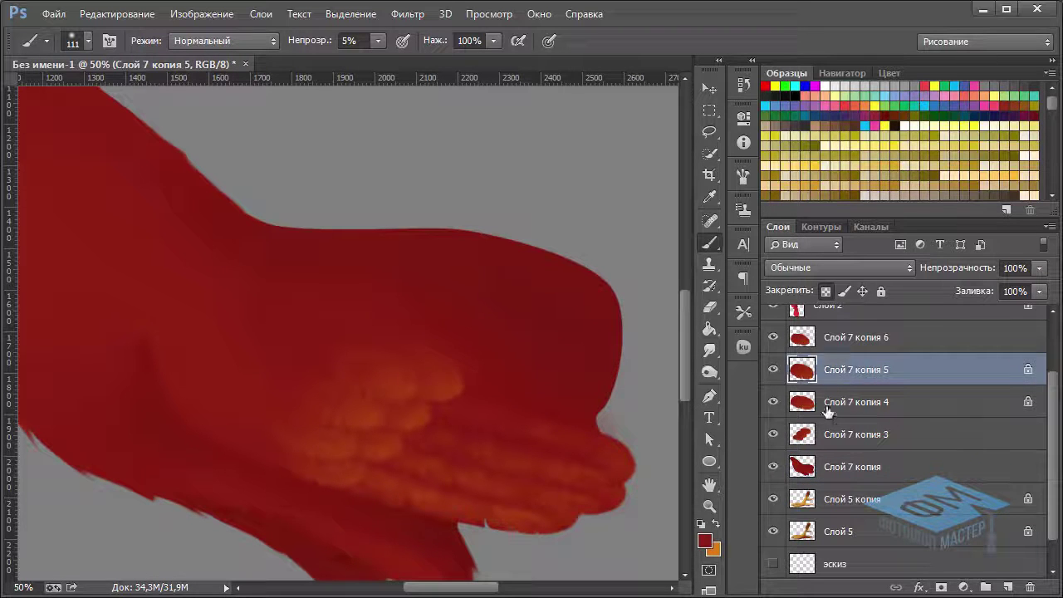
click(821, 402)
click(772, 403)
click(772, 404)
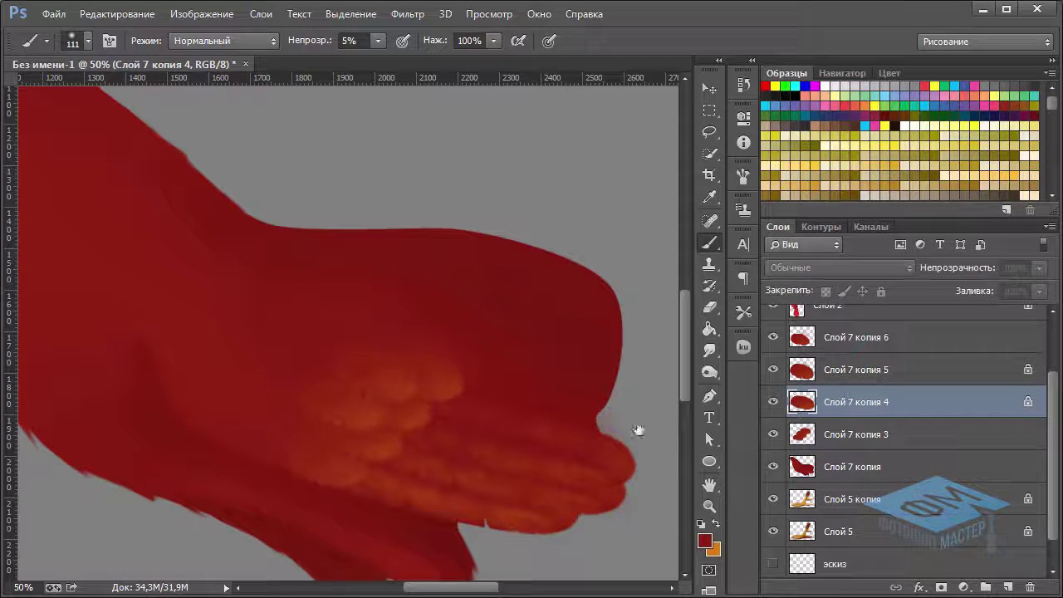
key(ctrl+j)
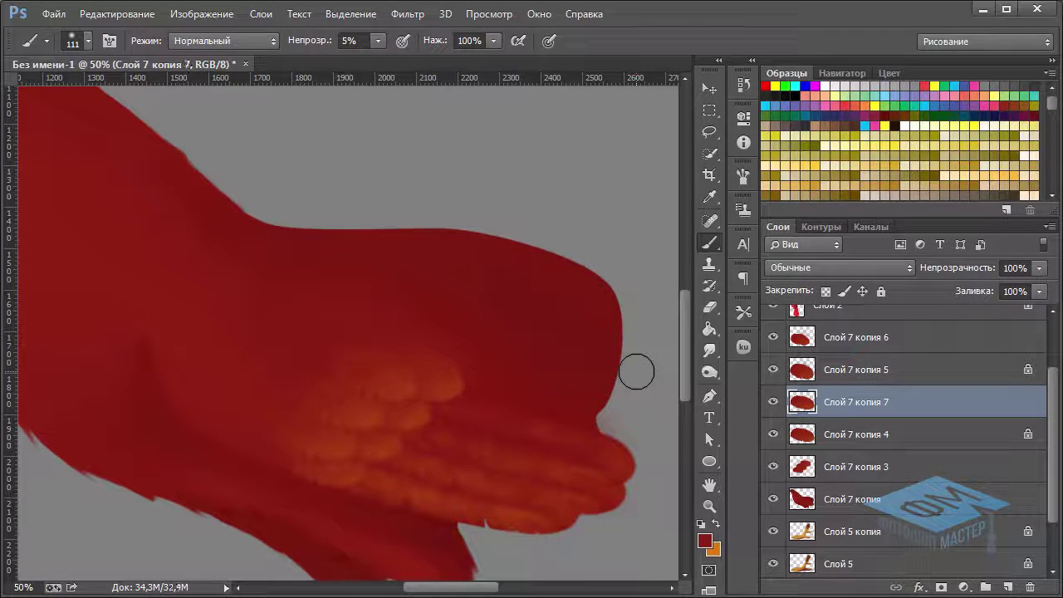
key(ctrl+plus)
mouse_move(356, 384)
mouse_down()
mouse_move(417, 297)
mouse_move(486, 267)
mouse_up()
click(842, 435)
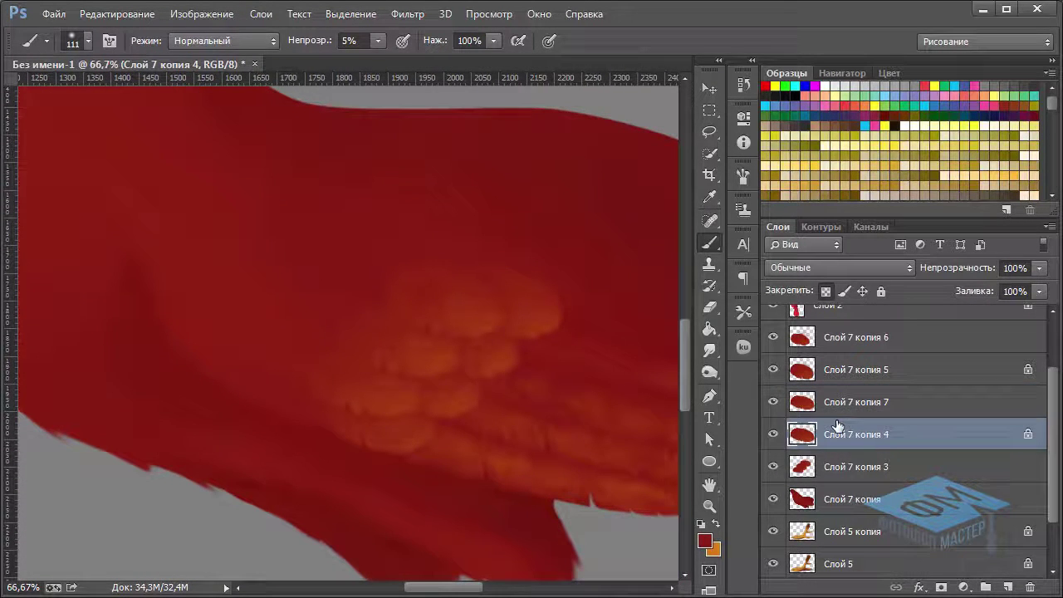
click(710, 84)
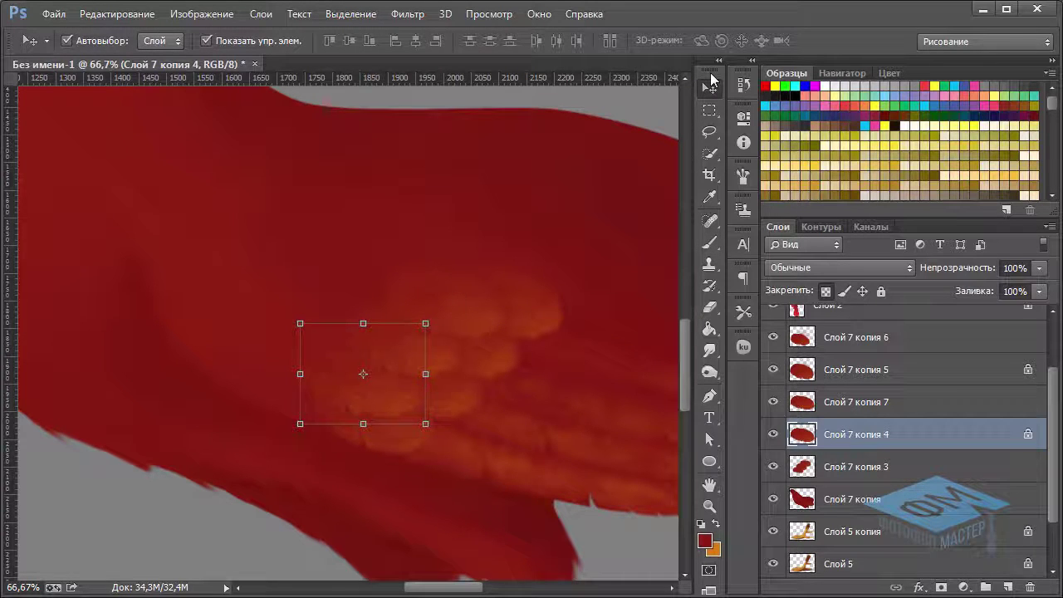
Nudge the Слой 7 копия 4 feathers left and down with the arrow keys.
key(Left)
key(Left)
key(Left)
key(Left)
key(Left)
key(Left)
key(Down)
key(Down)
key(Down)
key(Down)
key(Down)
key(Down)
key(Down)
key(Down)
key(Down)
key(Down)
key(Down)
key(Down)
key(Left)
key(Left)
key(Left)
key(Left)
key(Left)
key(Left)
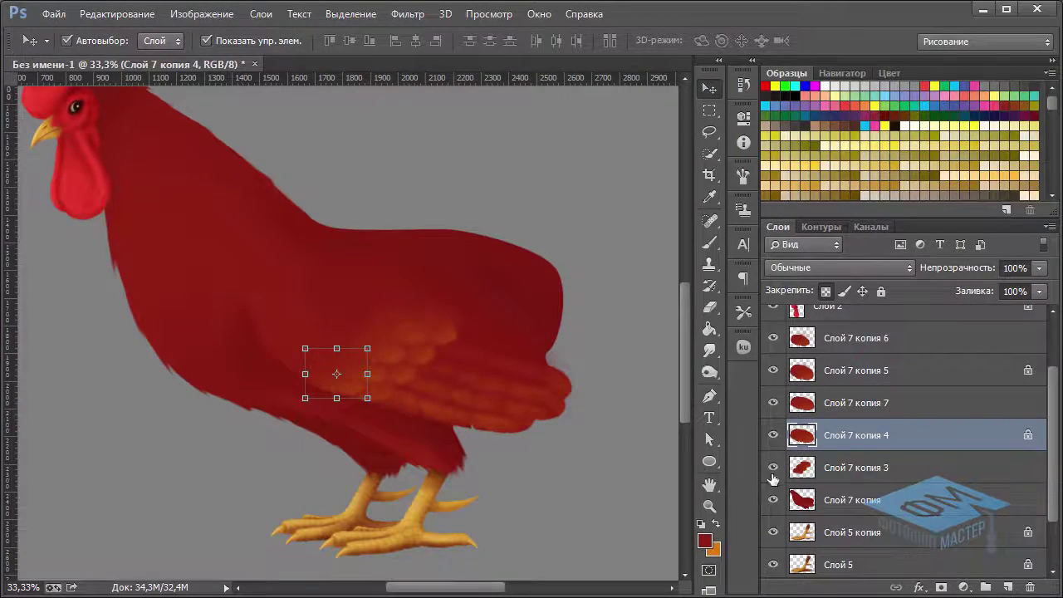
click(773, 471)
click(773, 471)
Set Слой 7 копия 3 to 75% opacity.
click(880, 469)
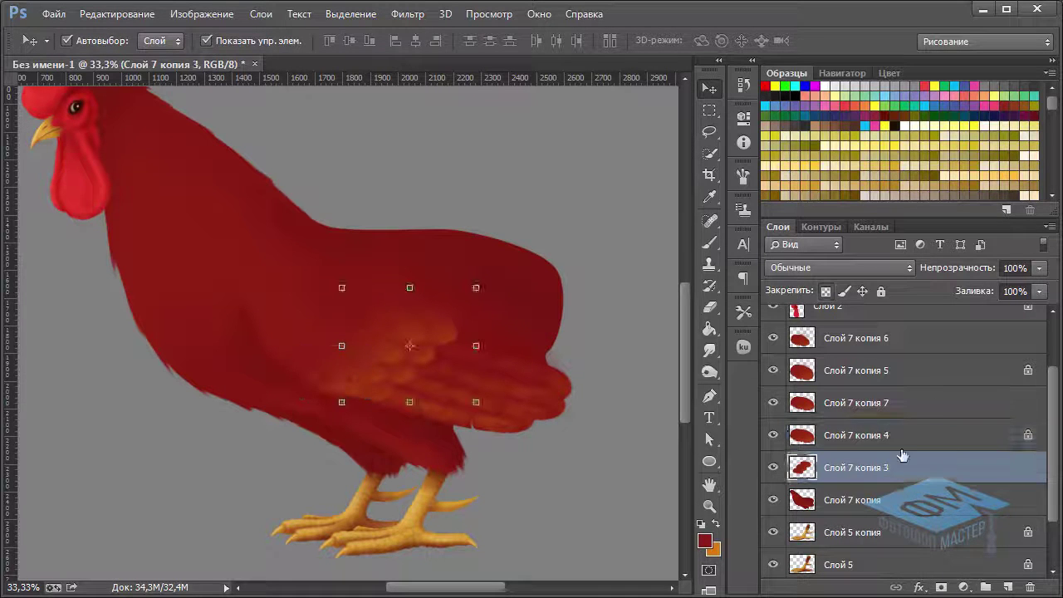
drag(1037, 269, 1023, 294)
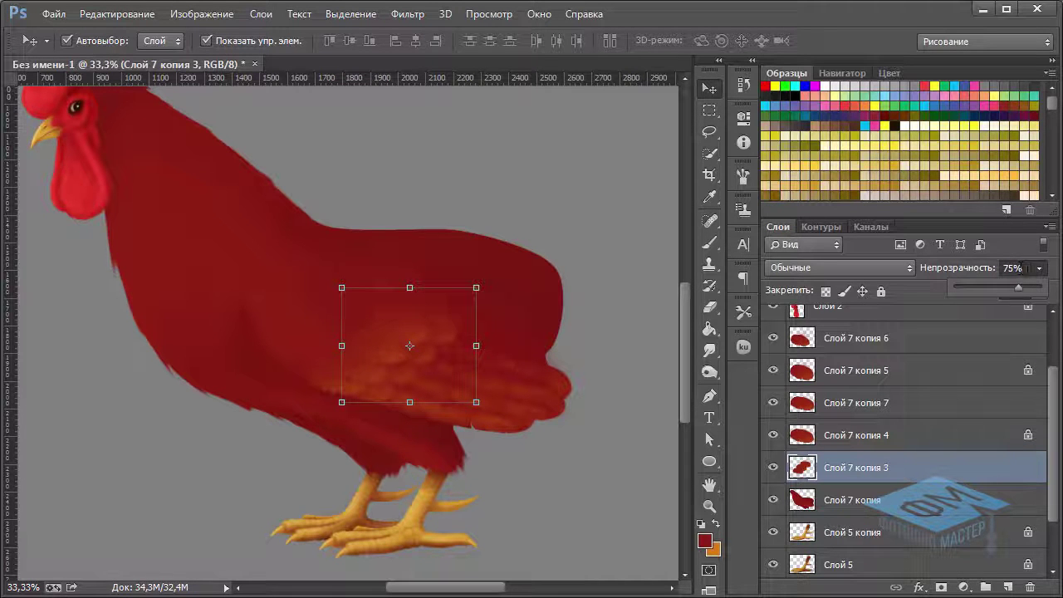
click(1028, 259)
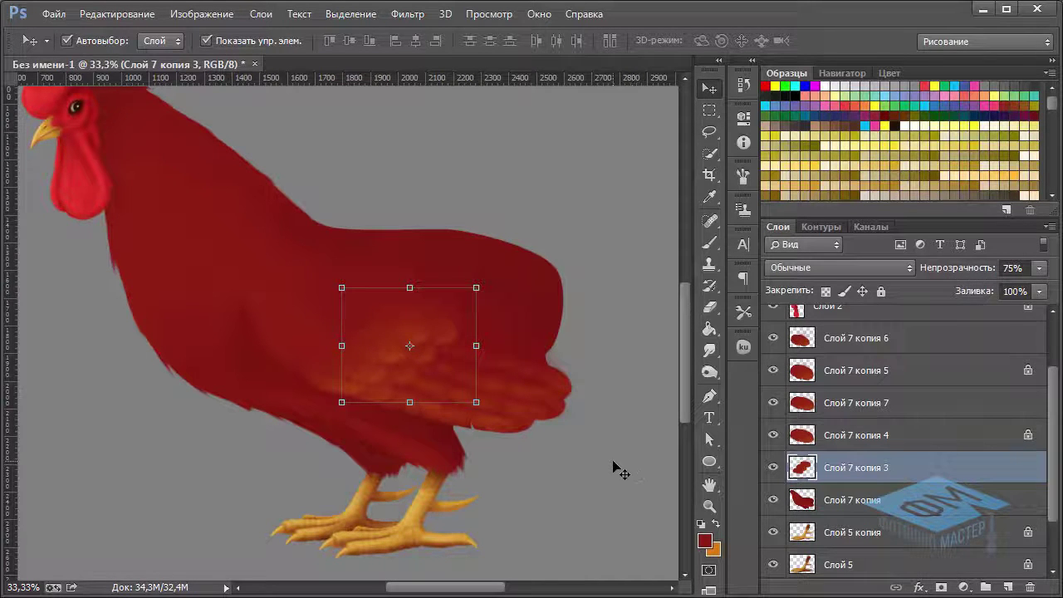
click(880, 338)
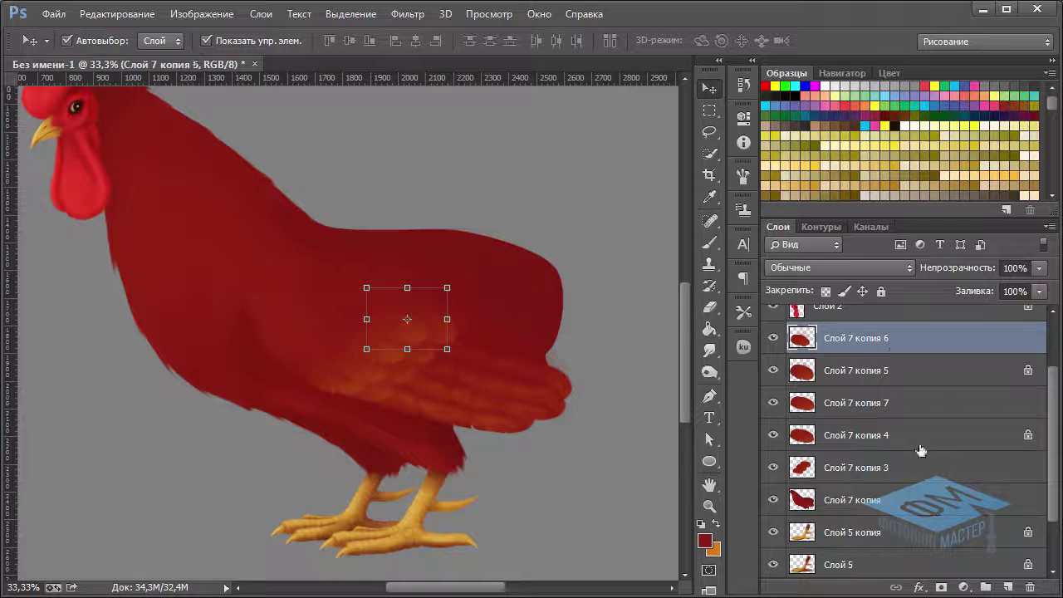
Merge all the feather copies into one layer, Слой 7 копия 6.
shift+click(871, 371)
shift+click(872, 402)
shift+click(877, 435)
shift+click(878, 468)
shift+click(876, 499)
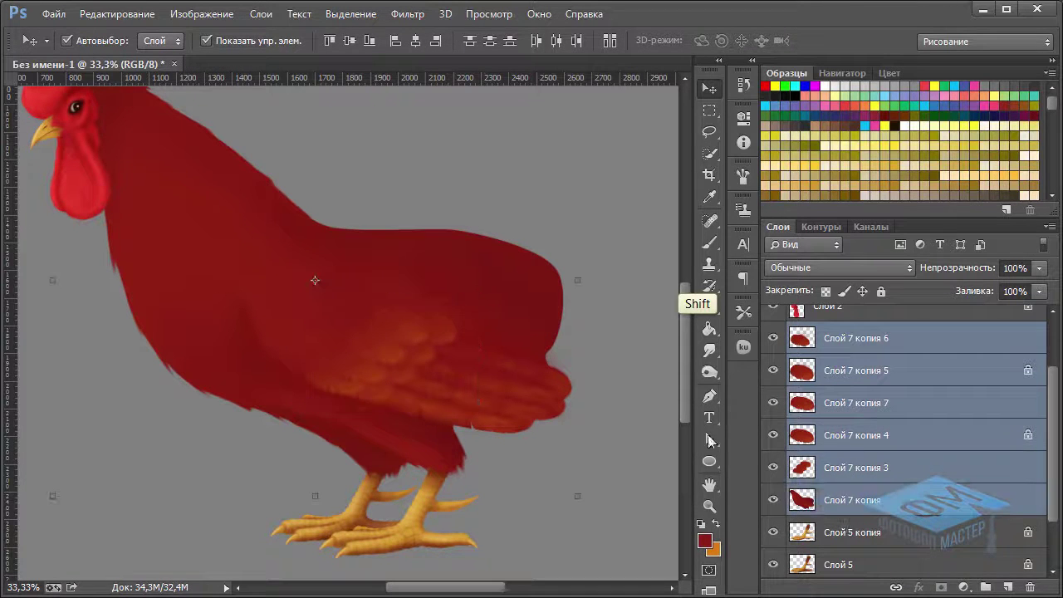
key(ctrl+e)
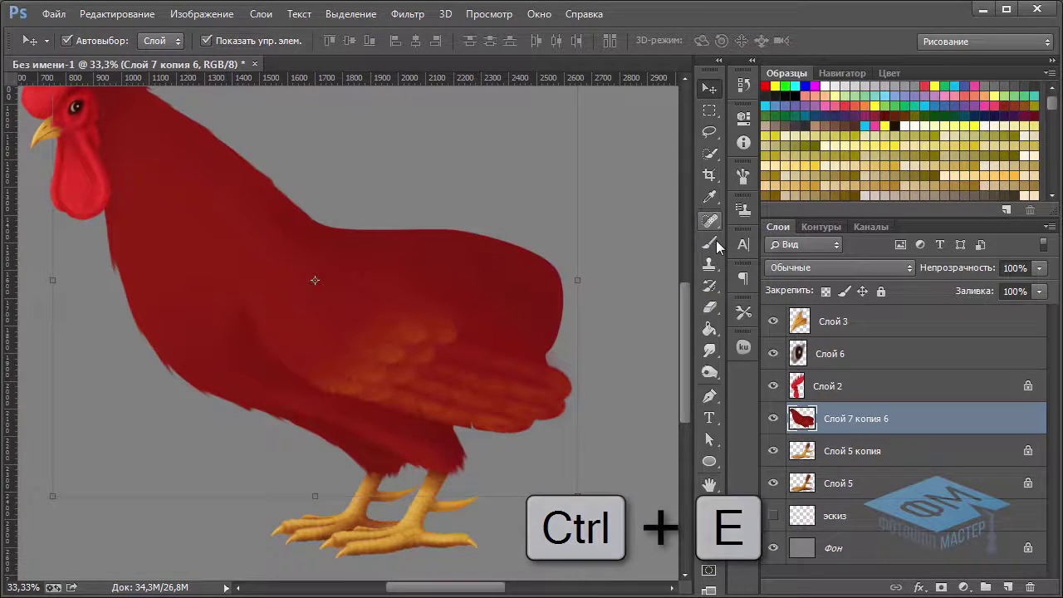
Sample the dark red body colour for the brush and enlarge it to 171 px.
click(709, 242)
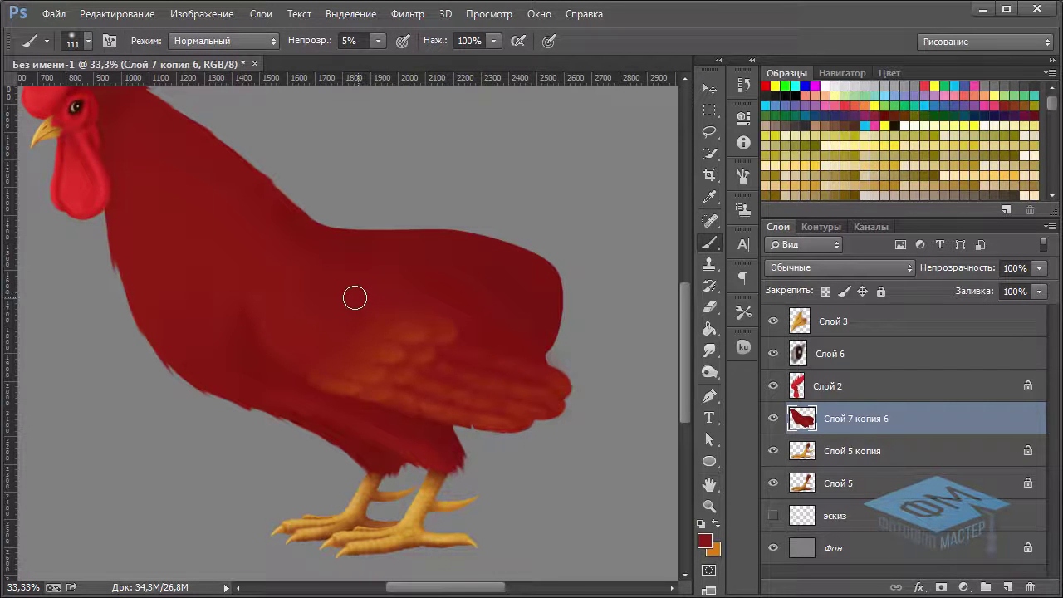
key(alt)
alt+click(360, 284)
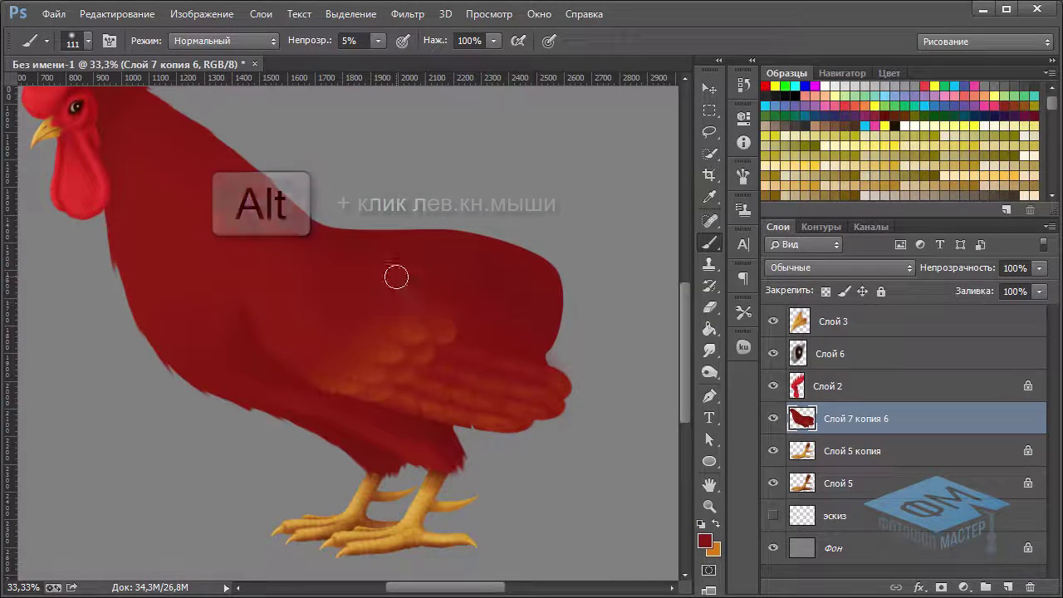
right_click(397, 276)
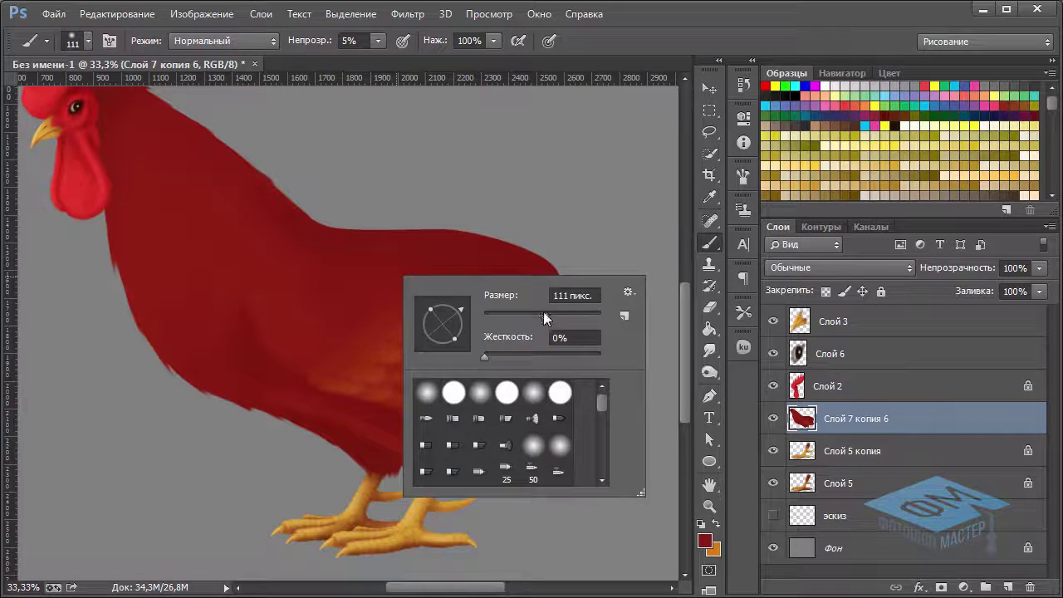
click(384, 297)
right_click(432, 283)
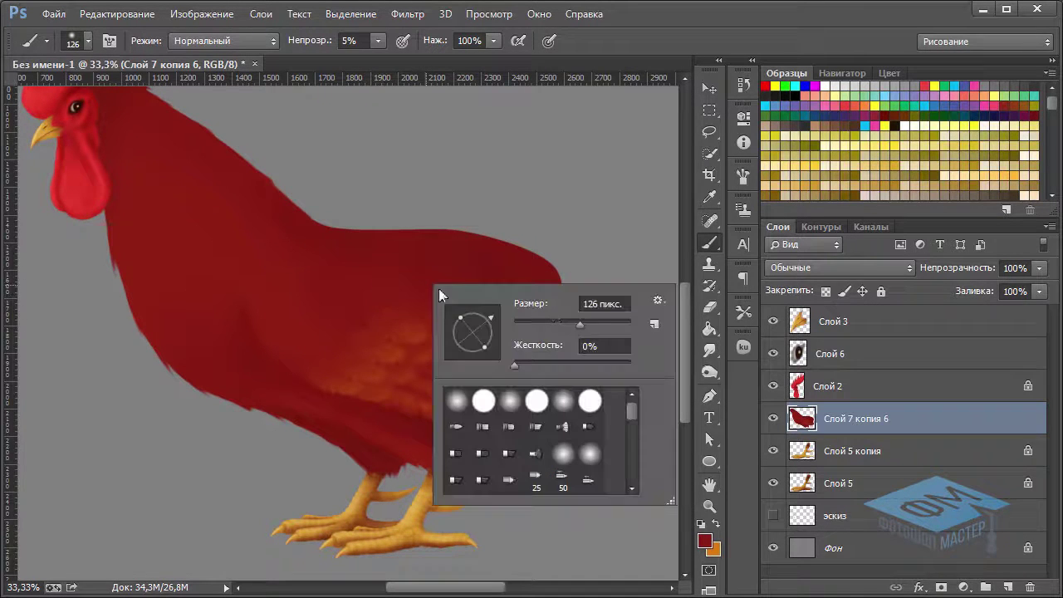
drag(553, 323, 592, 323)
click(391, 296)
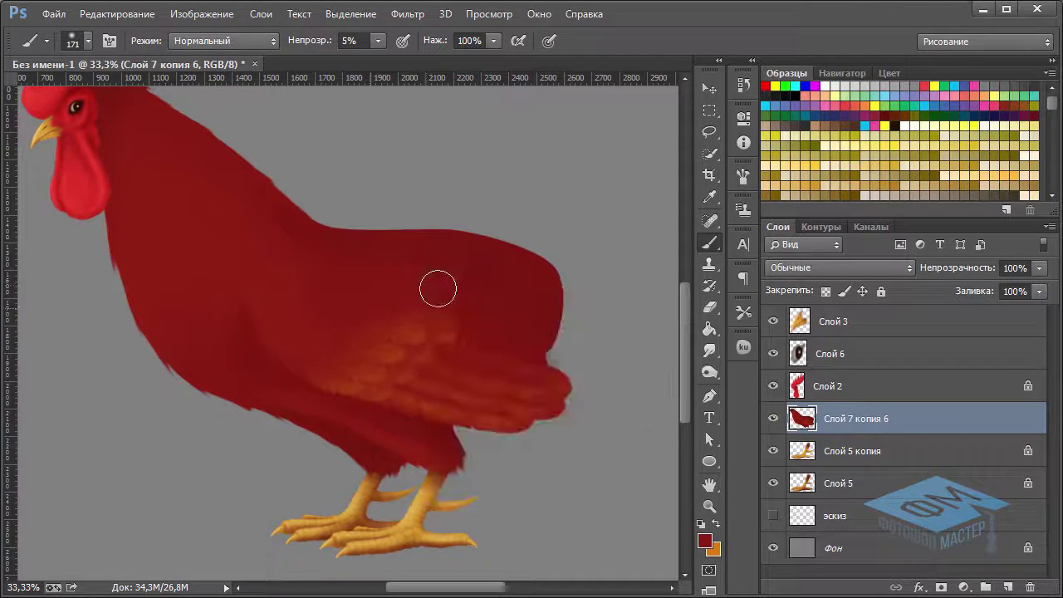
At 25% opacity and 200 px, paint dark red over the top of the wing feathers.
click(379, 40)
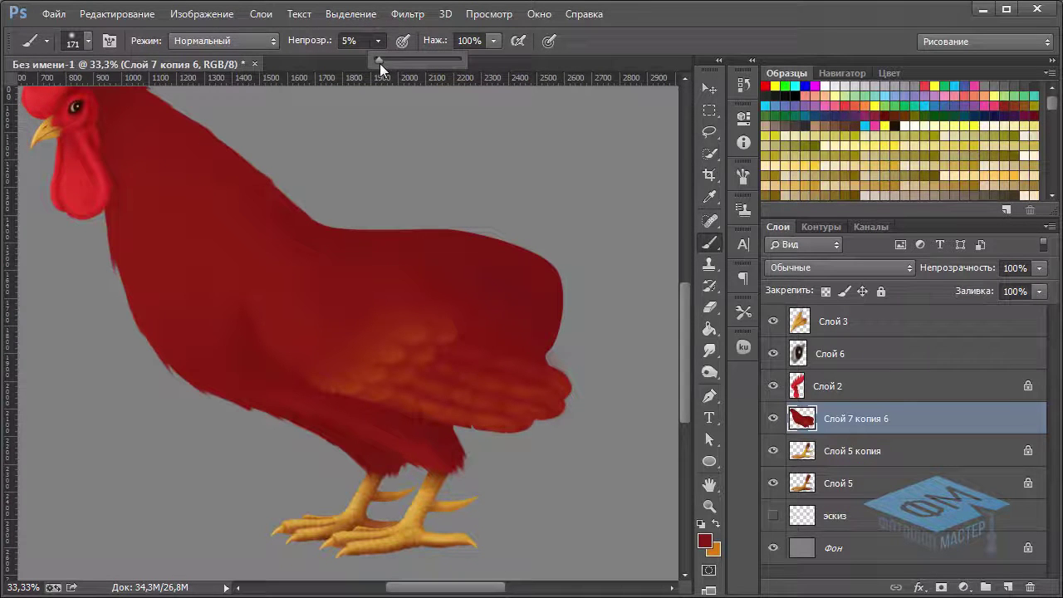
click(331, 25)
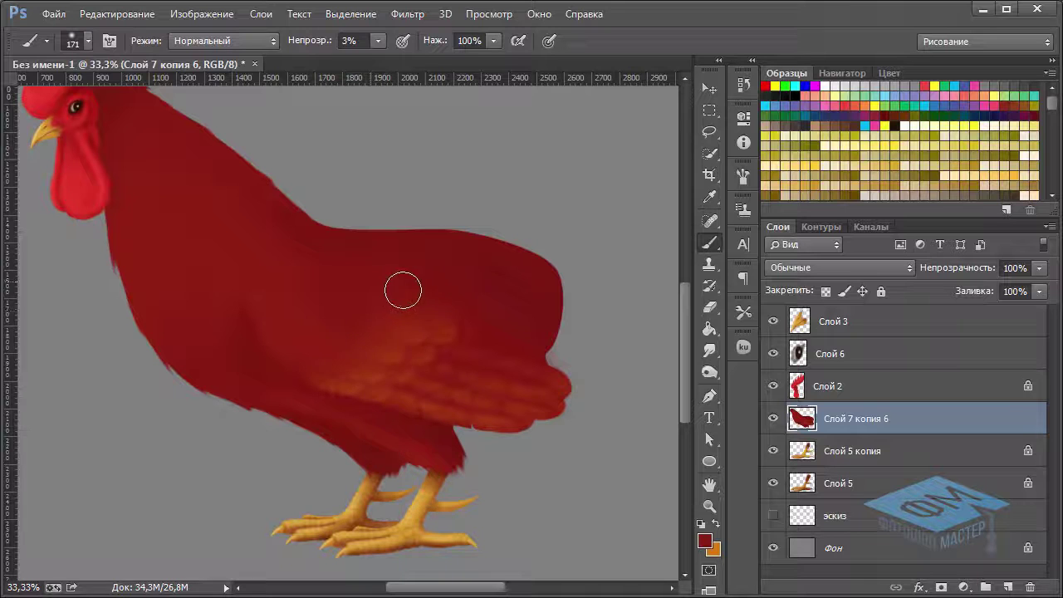
click(372, 46)
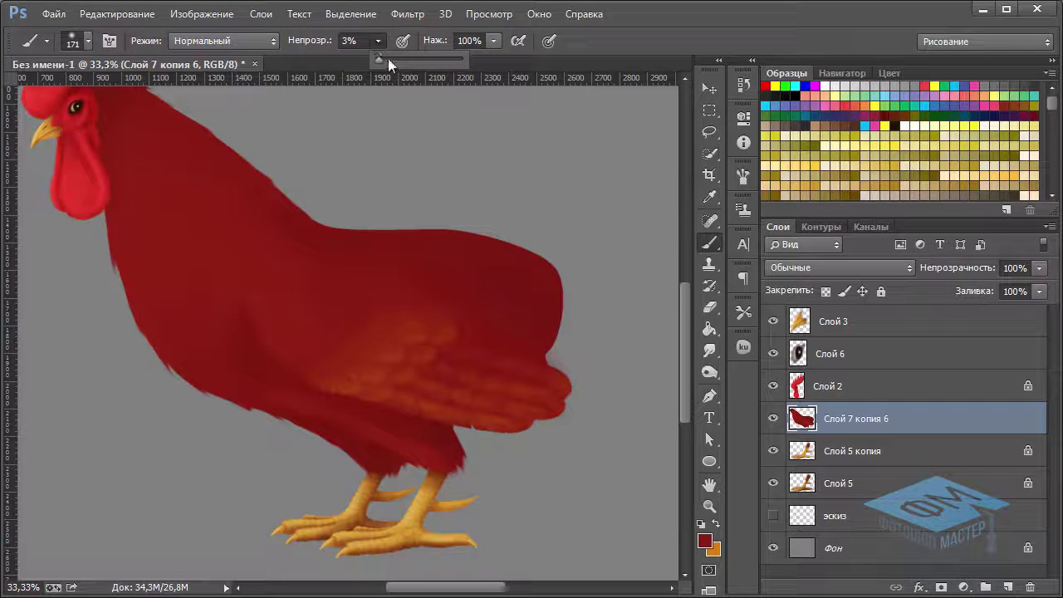
click(396, 58)
click(370, 308)
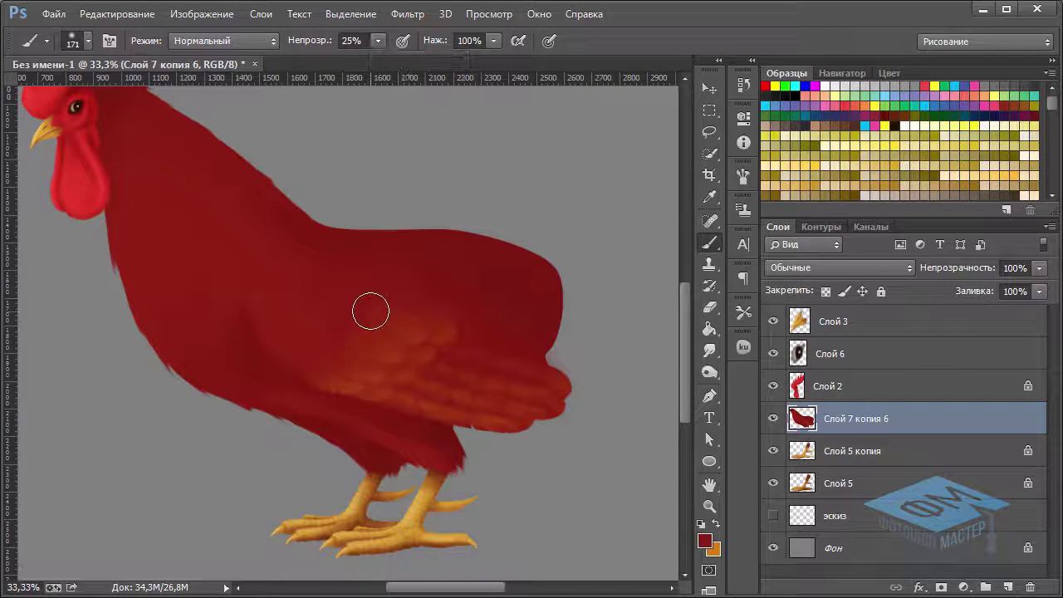
right_click(430, 252)
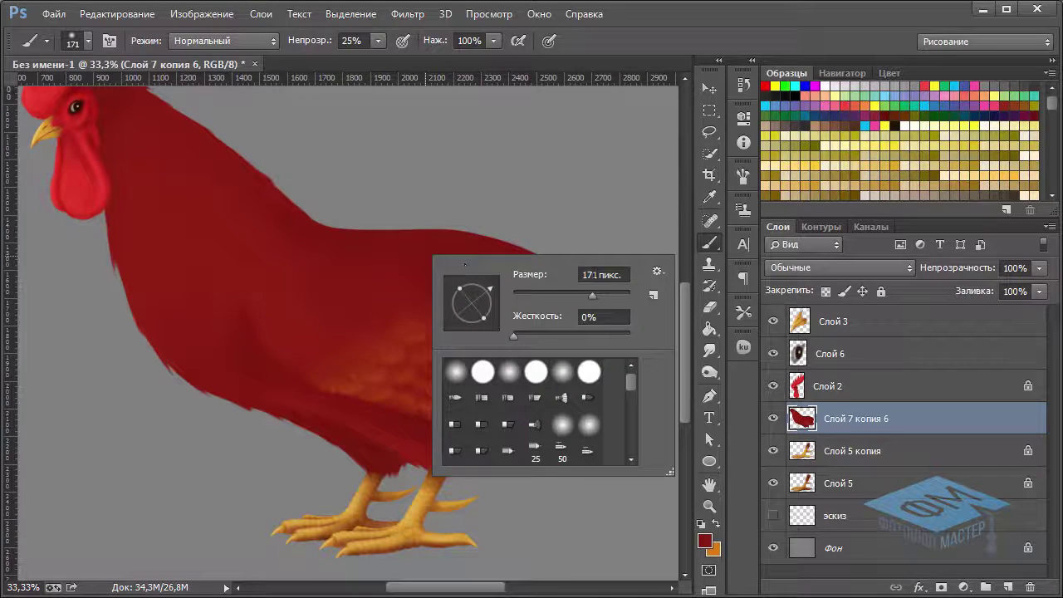
drag(602, 293, 610, 293)
click(391, 296)
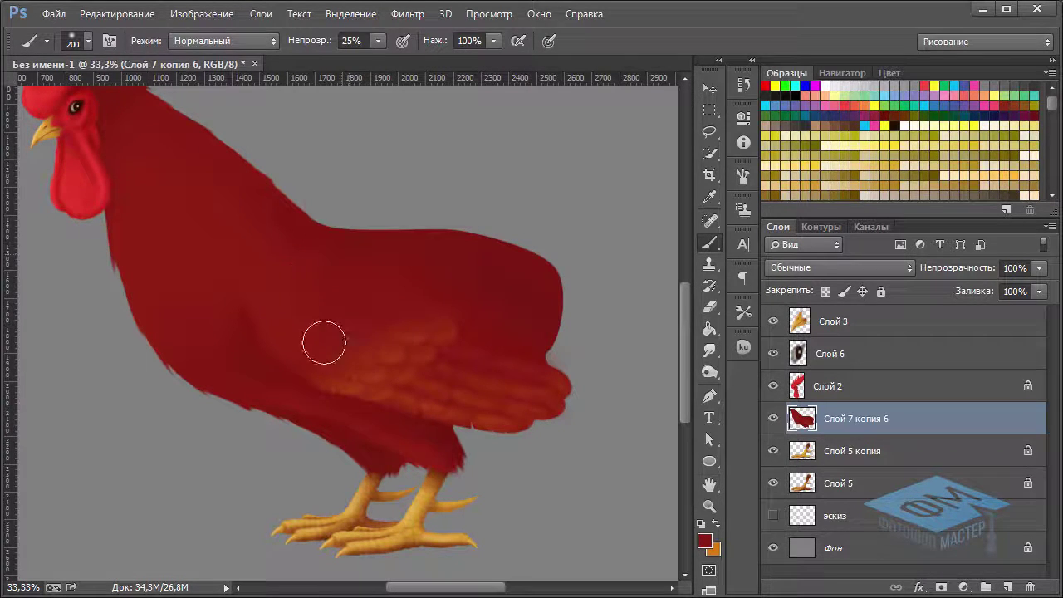
drag(390, 316, 309, 360)
mouse_move(443, 261)
mouse_down()
mouse_move(448, 323)
mouse_move(463, 315)
mouse_move(457, 303)
mouse_move(424, 311)
mouse_move(455, 257)
mouse_move(382, 387)
mouse_move(498, 322)
mouse_up()
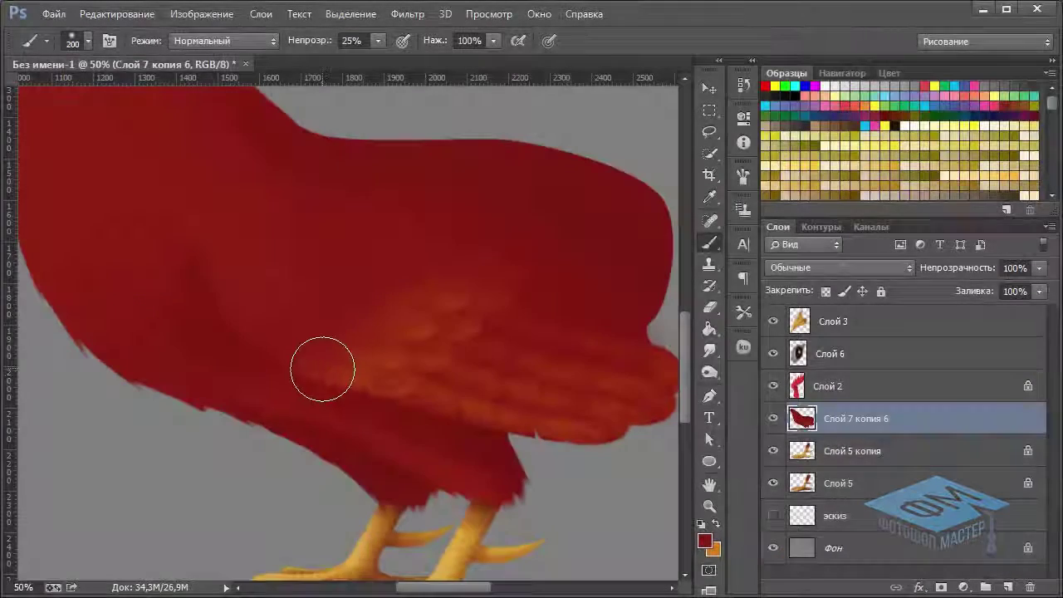
click(716, 523)
Set the brush to 21 px at 3% opacity and lock Слой 7 копия 6's transparent pixels.
right_click(435, 282)
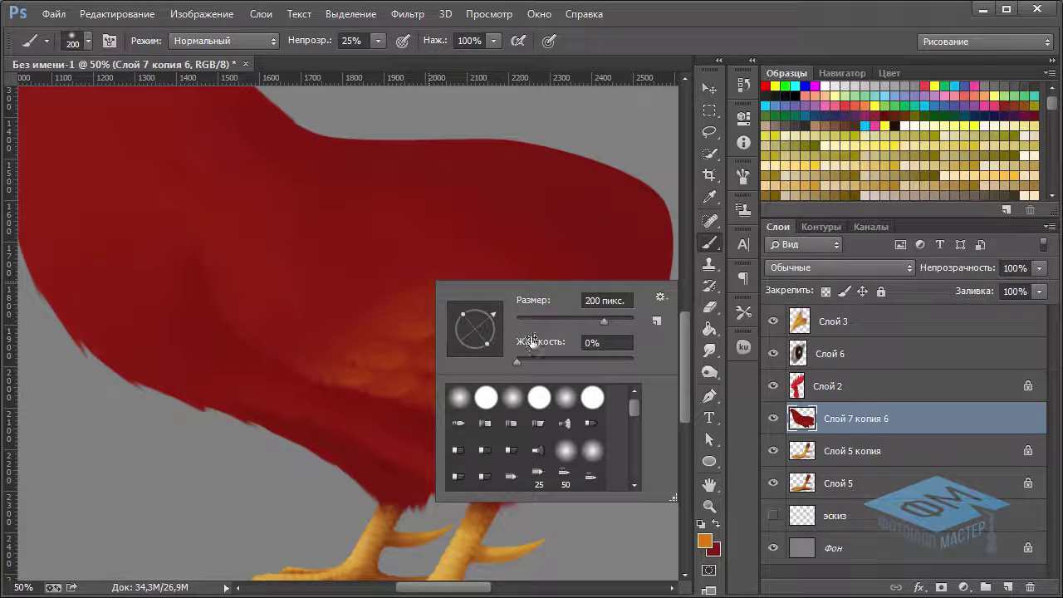
drag(540, 321, 529, 322)
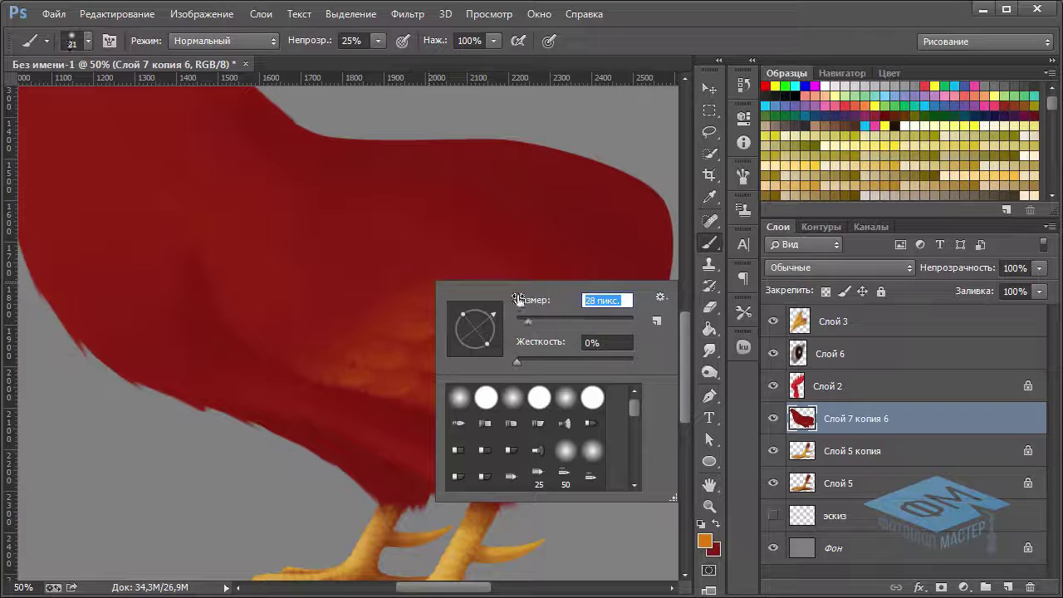
key(Return)
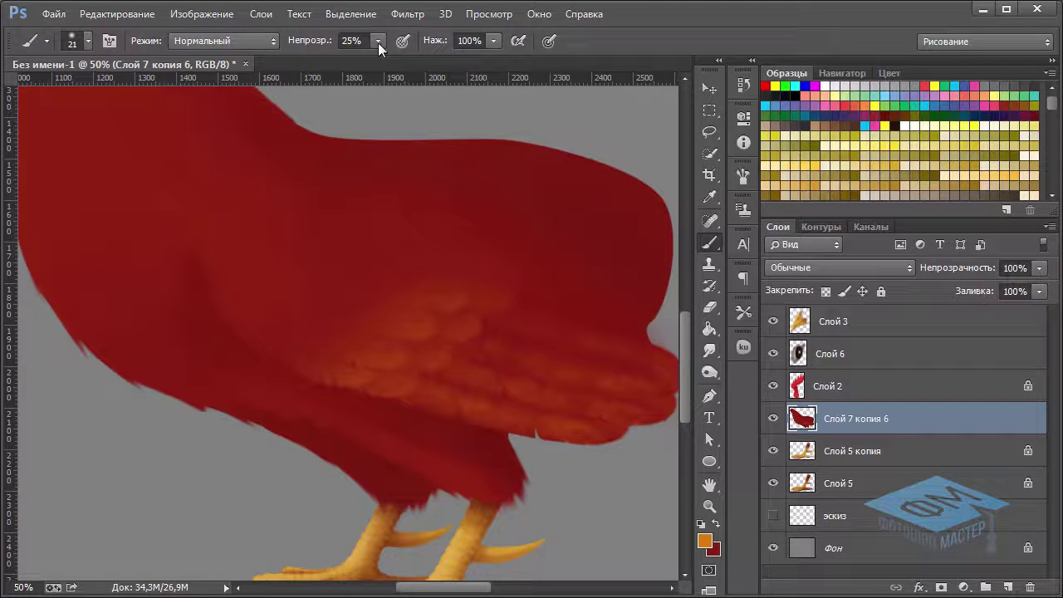
click(378, 43)
drag(363, 60, 361, 60)
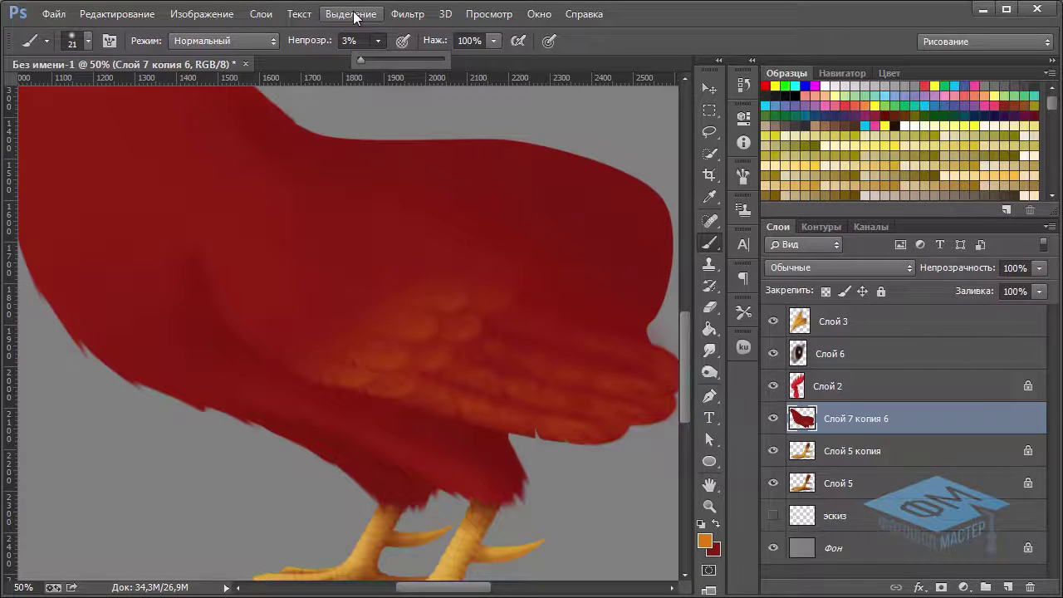
key(ctrl+plus)
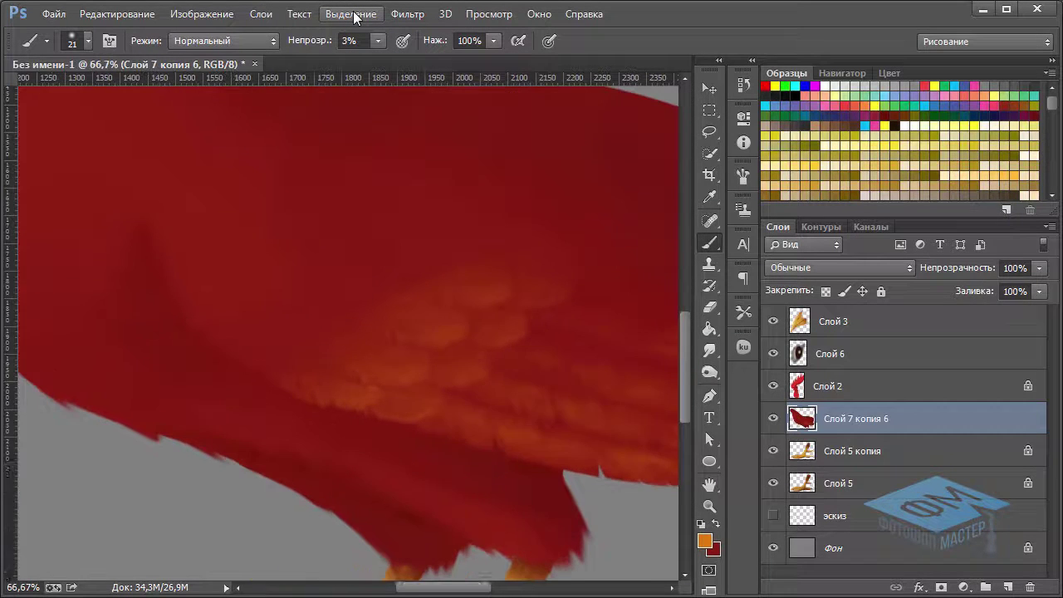
drag(531, 427, 496, 308)
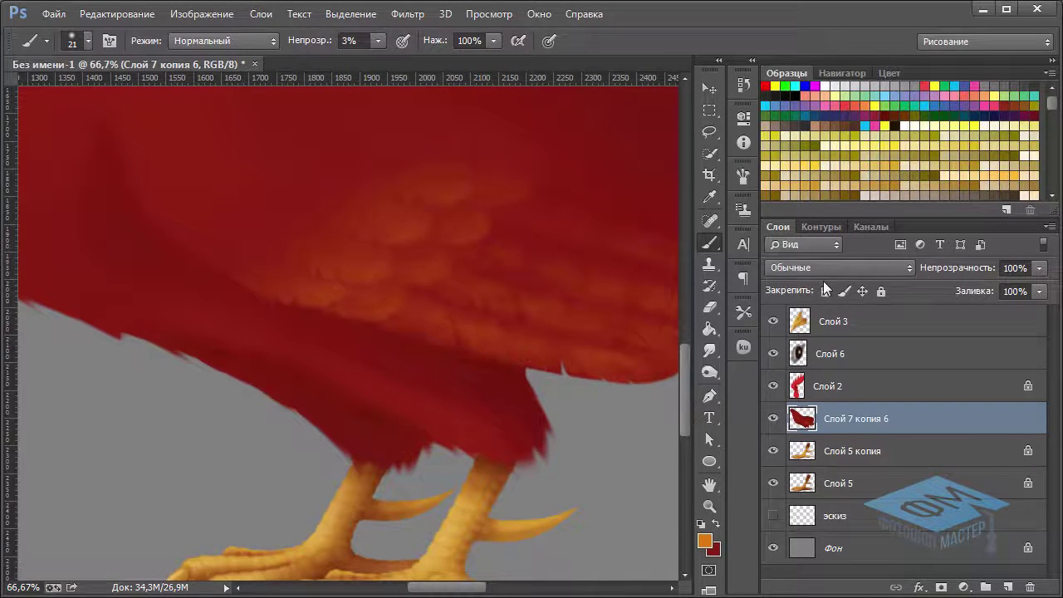
click(826, 291)
Set the Smudge tool to a 38 px brush at 35% strength, viewing the body at 50%.
click(709, 350)
right_click(529, 395)
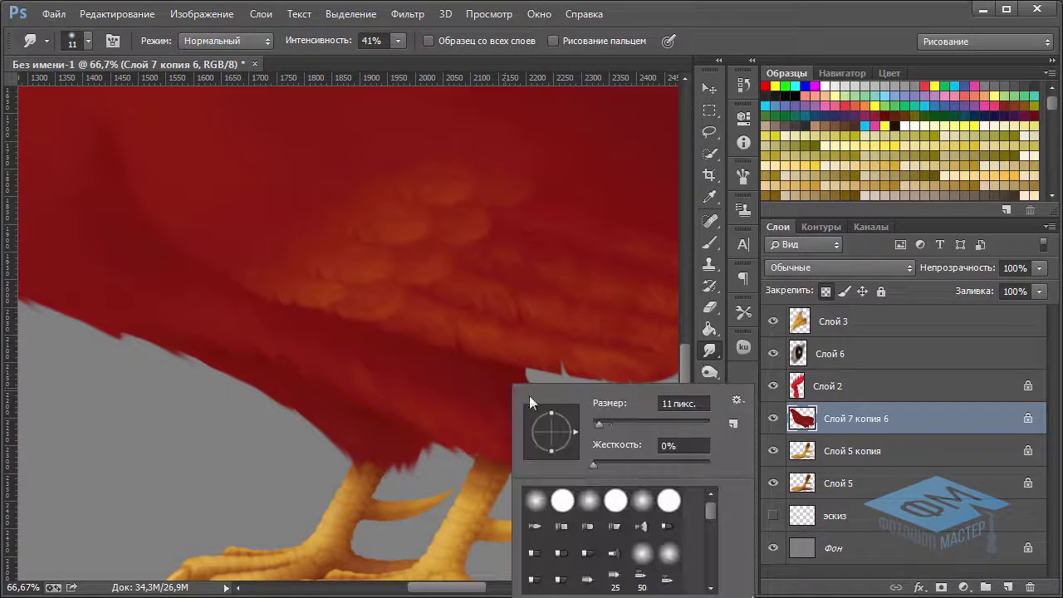
drag(607, 422, 612, 423)
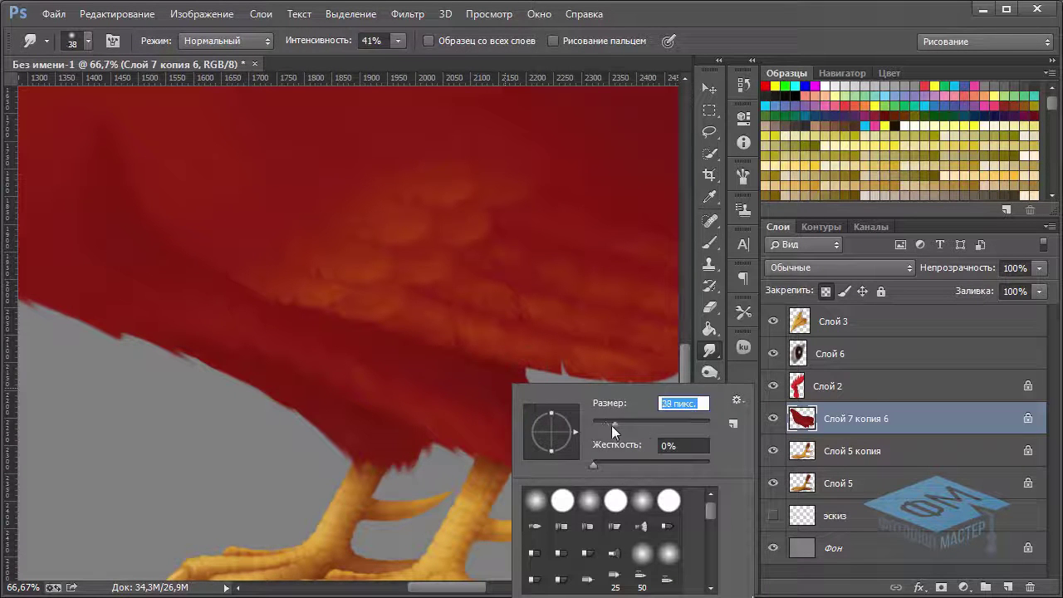
click(398, 40)
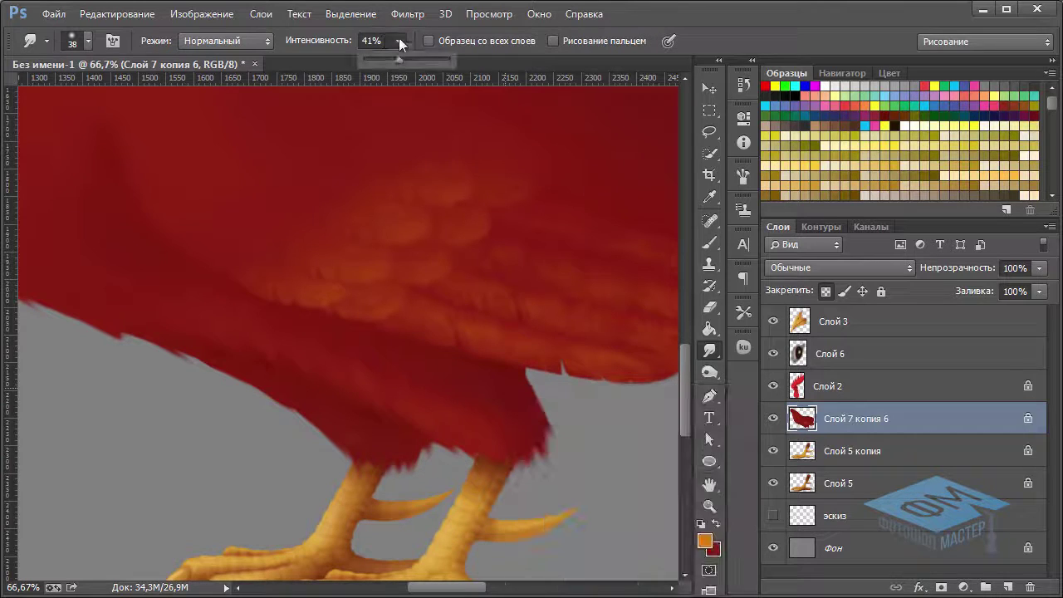
drag(399, 57, 392, 57)
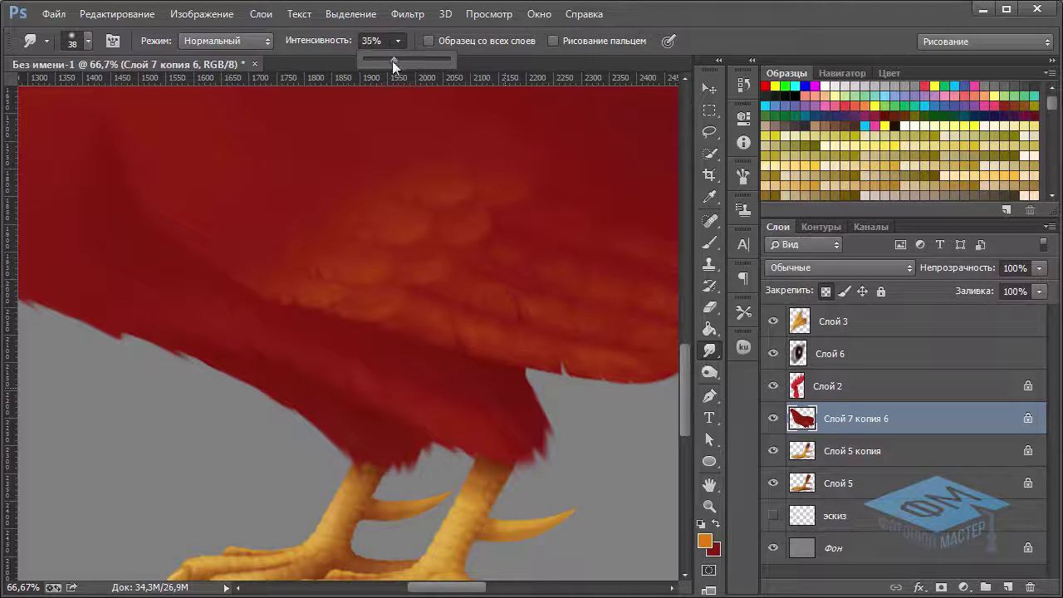
click(472, 387)
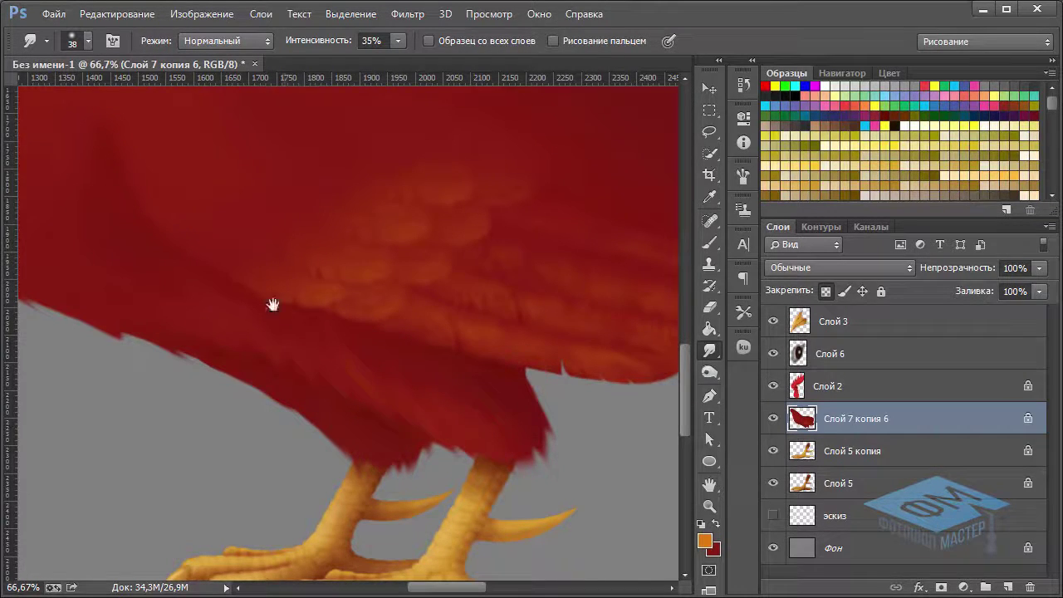
drag(273, 301, 408, 426)
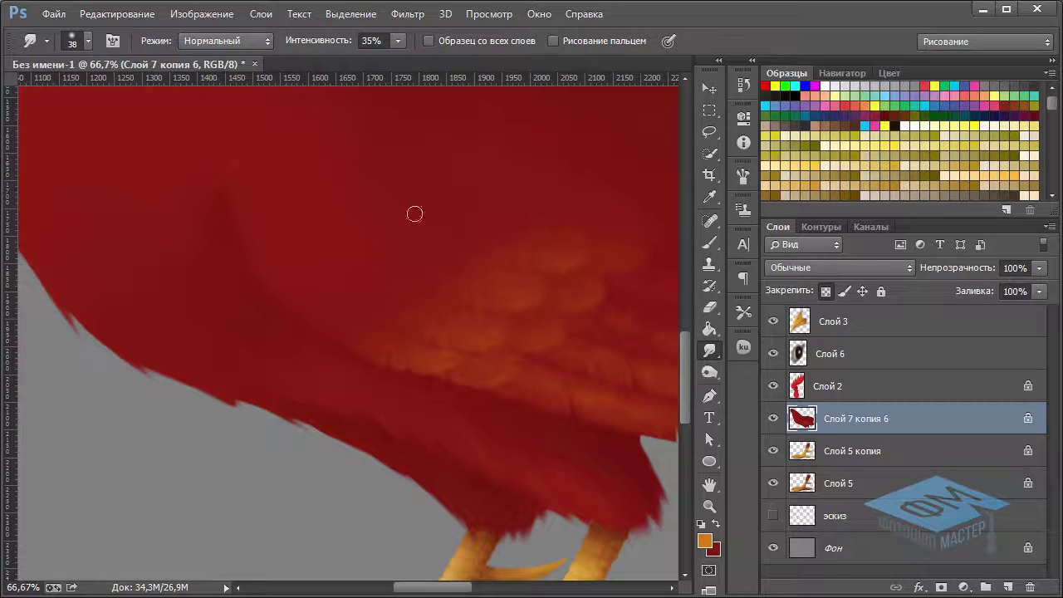
key(ctrl+minus)
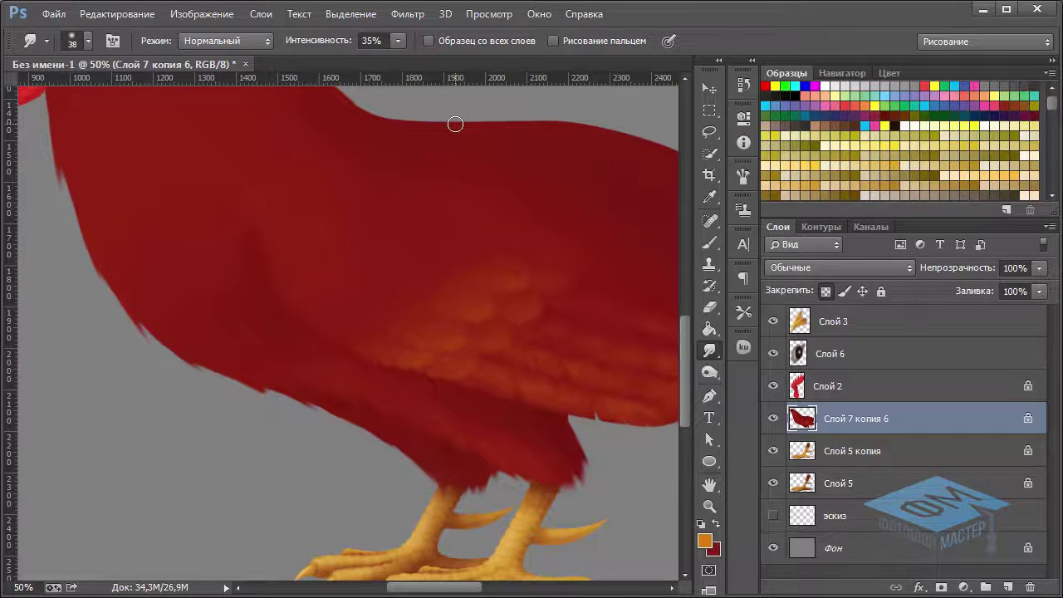
Paint a faint 2%-opacity brush stroke over the rooster's lower body.
click(710, 244)
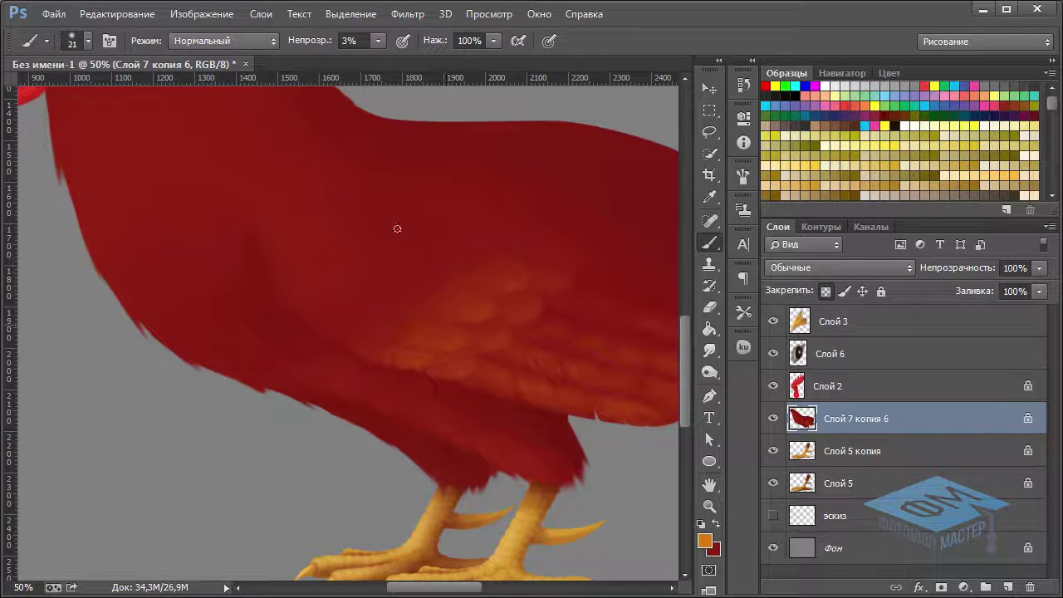
key(ctrl+plus)
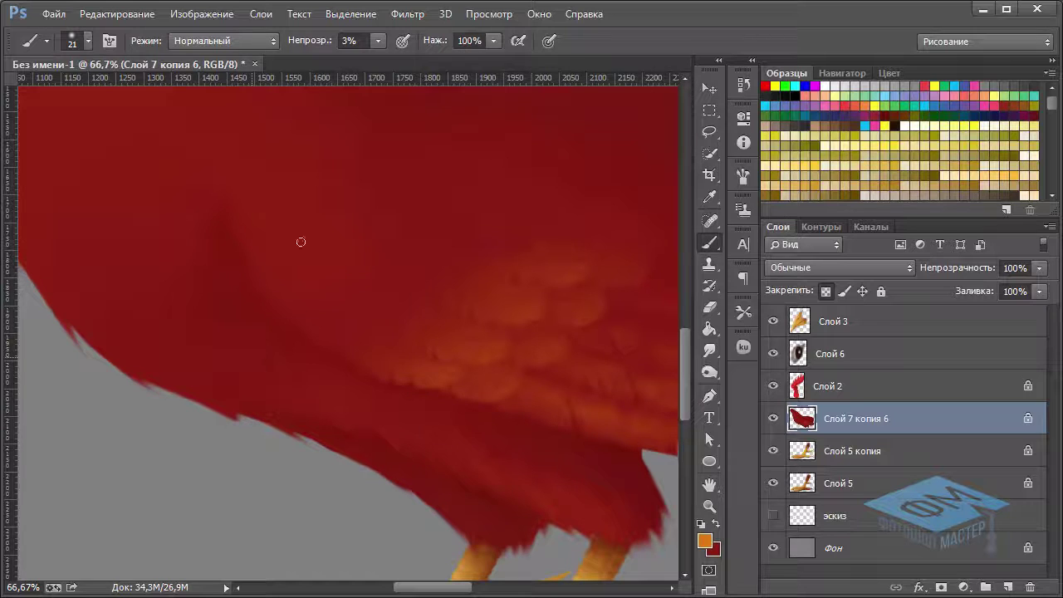
click(378, 40)
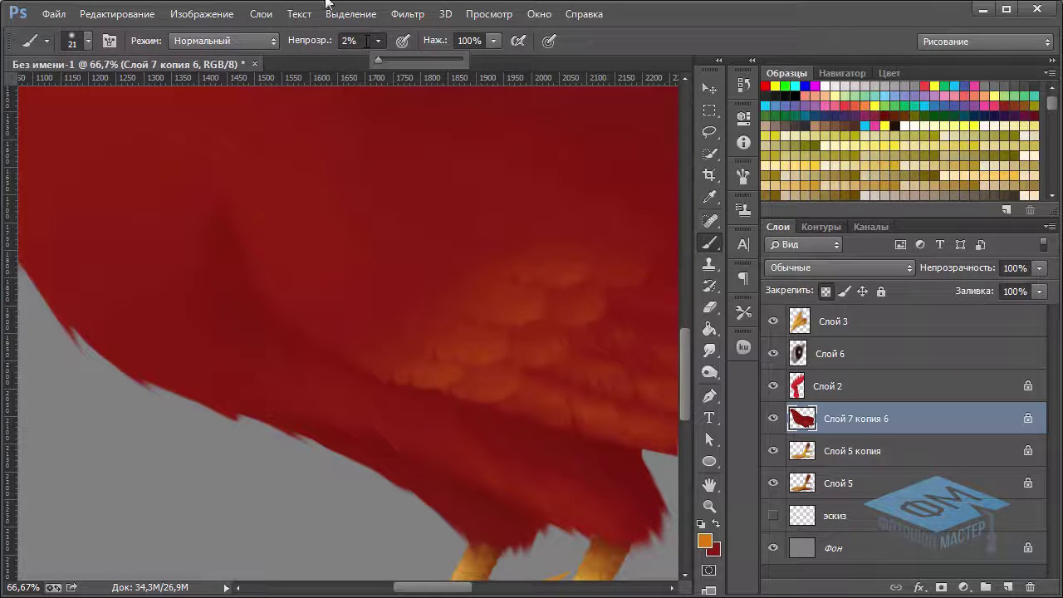
drag(377, 59, 326, 2)
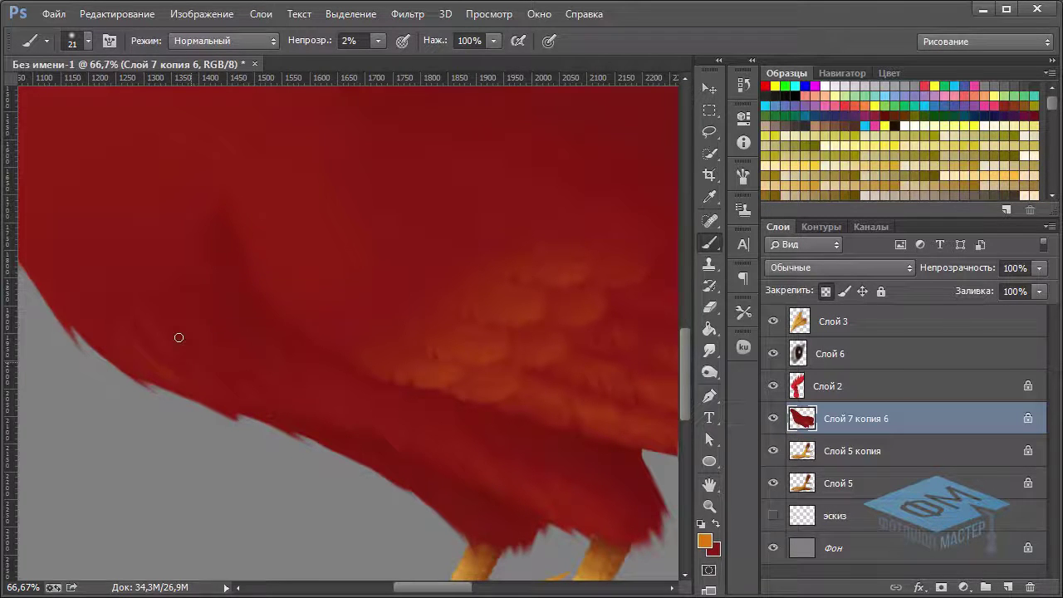
drag(184, 339, 183, 263)
Pan over the body's lower-left edge and wing with the Smudge tool active again.
drag(229, 295, 288, 350)
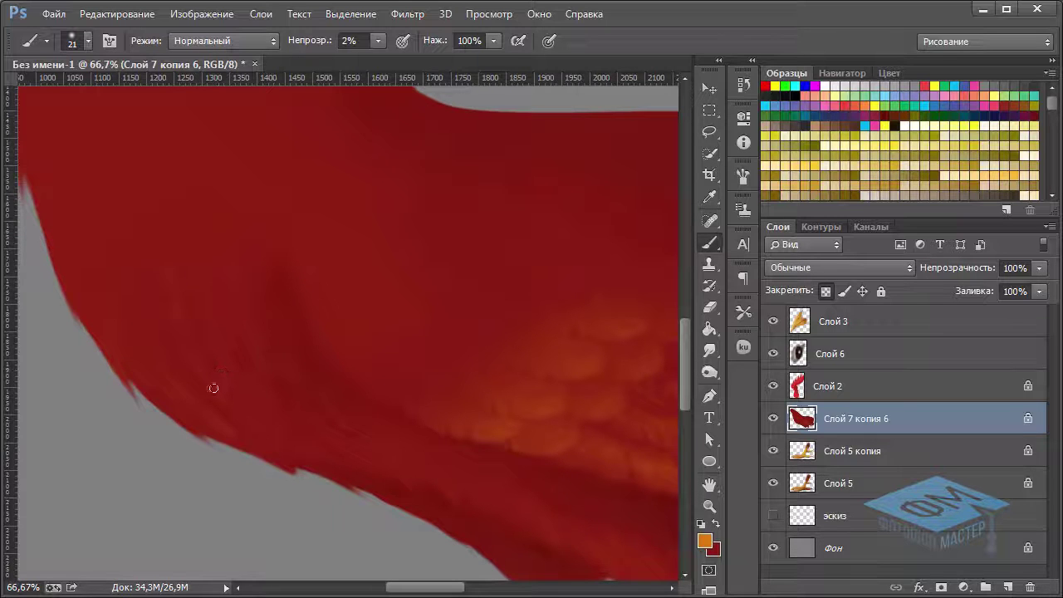
drag(361, 285, 266, 368)
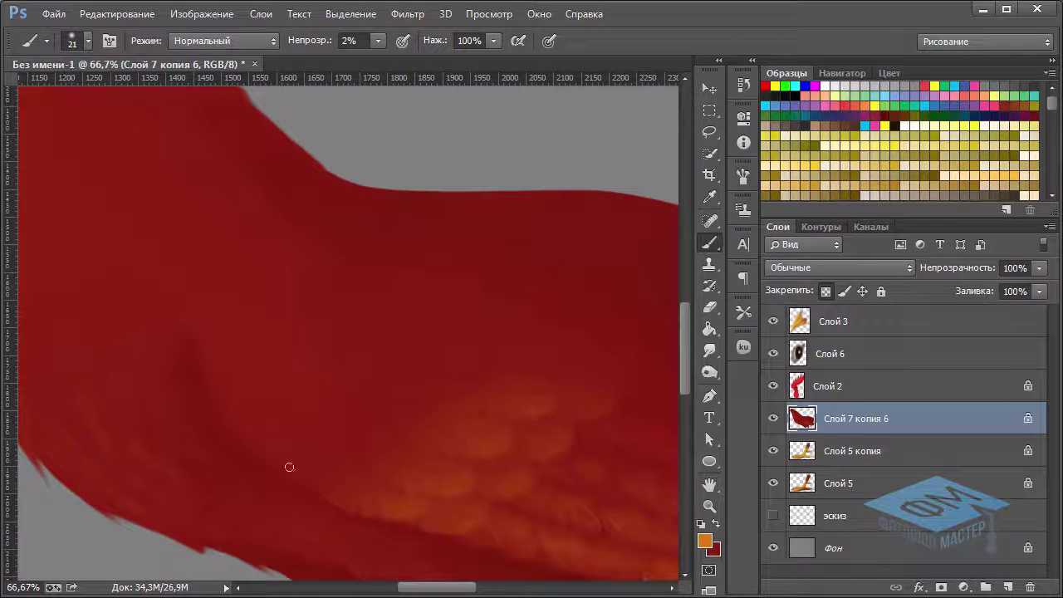
click(710, 350)
drag(275, 449, 324, 399)
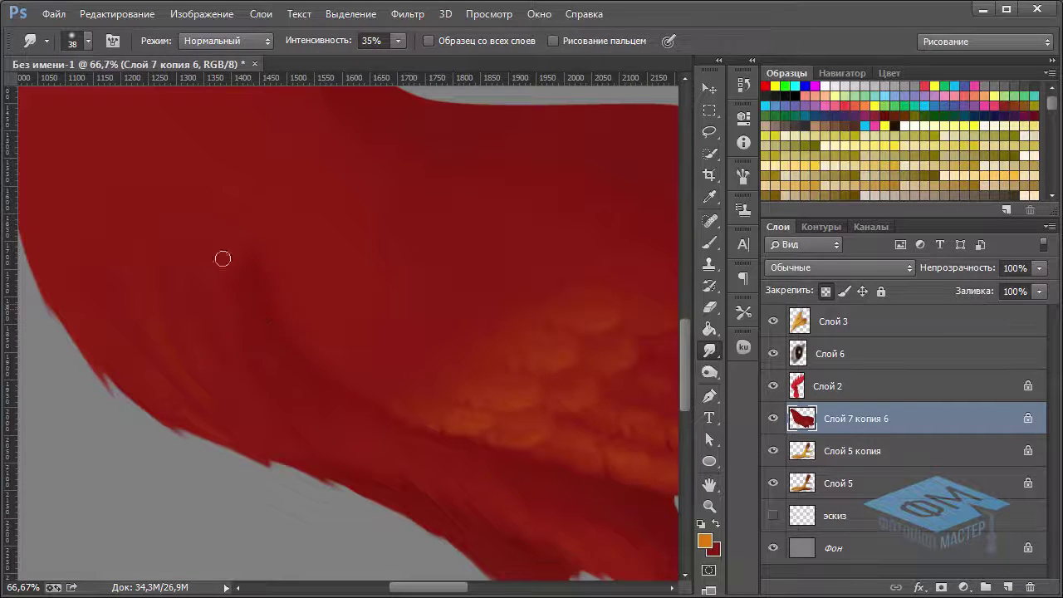
Paint faint orange streaks along the red feathers' lower-left edge.
click(710, 242)
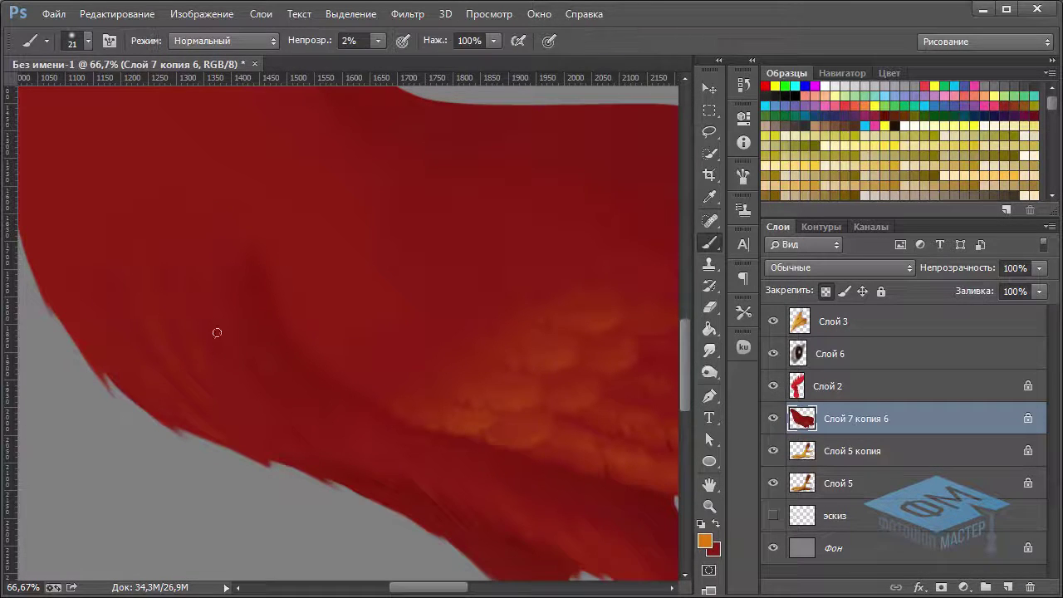
drag(166, 343, 199, 351)
drag(106, 343, 135, 374)
drag(93, 373, 85, 320)
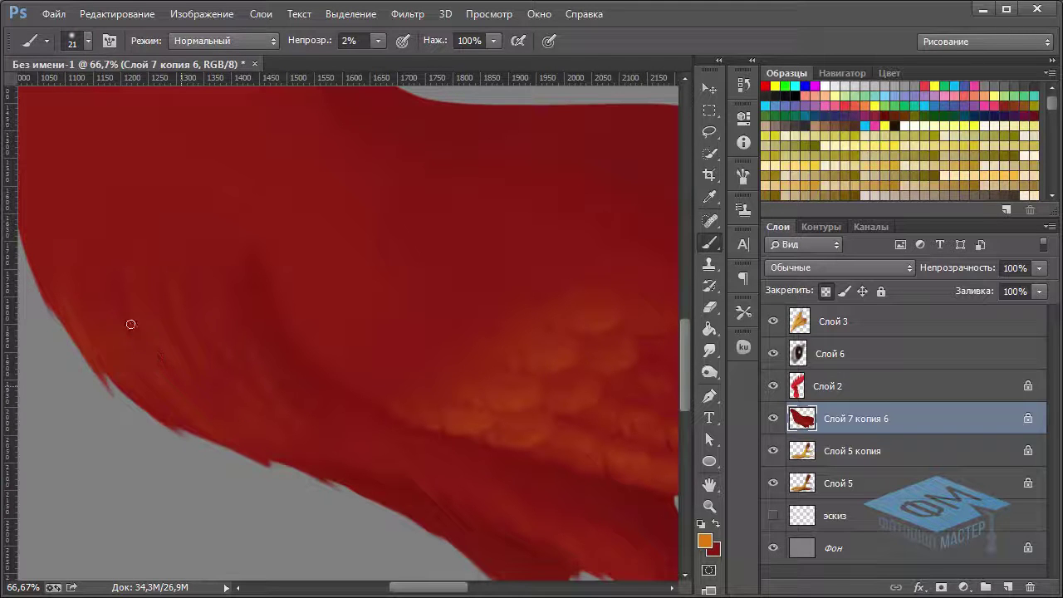
Check the whole rooster, then add lighter orange feather streaks across the red wing.
click(709, 349)
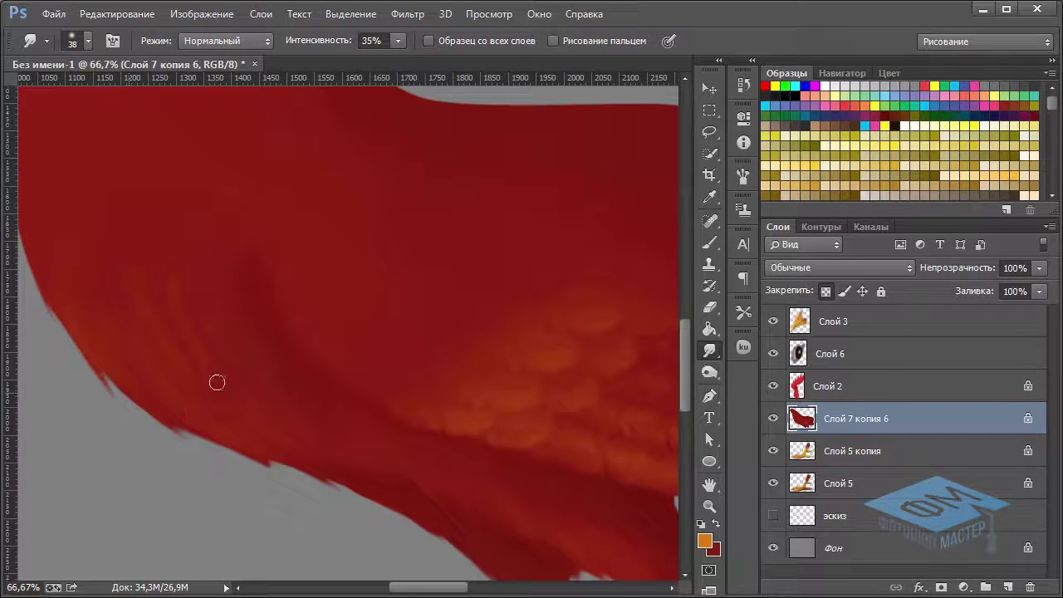
key(ctrl+minus)
key(ctrl+minus)
key(ctrl+minus)
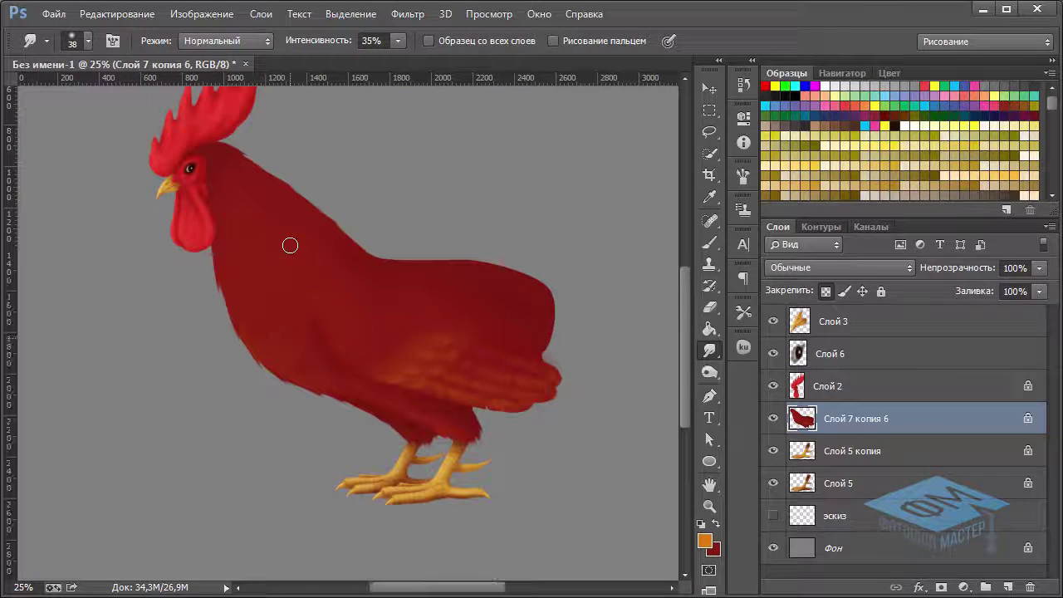
key(ctrl+plus)
key(ctrl+plus)
key(ctrl+plus)
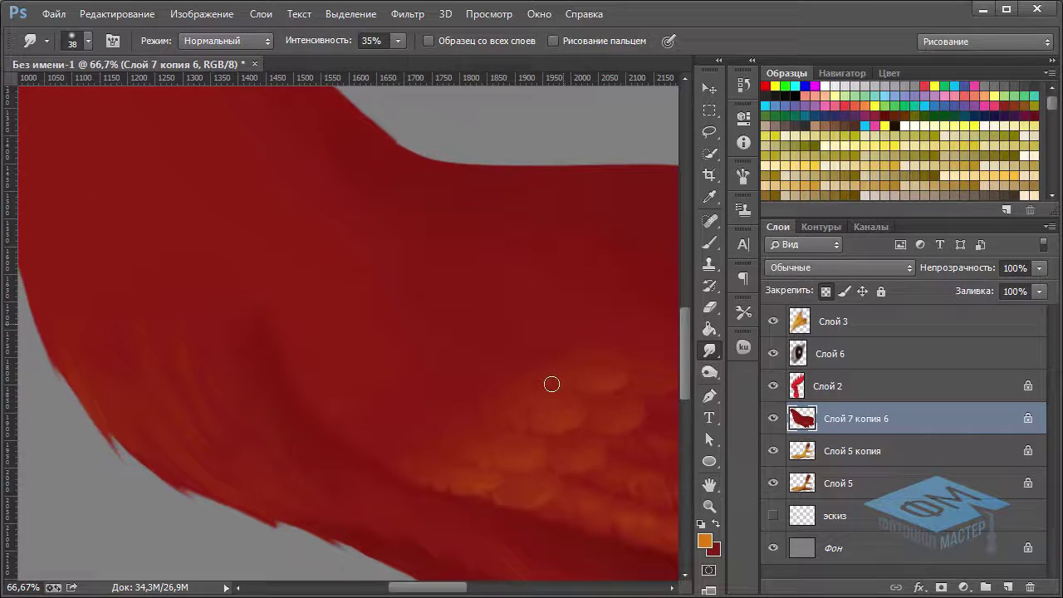
click(709, 242)
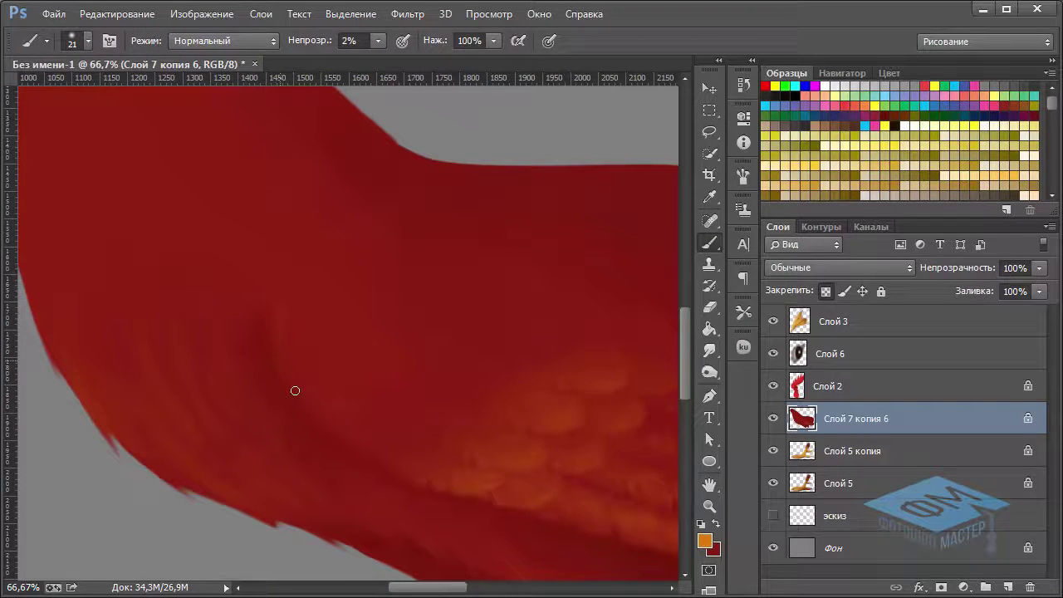
drag(360, 417, 344, 422)
drag(286, 303, 350, 349)
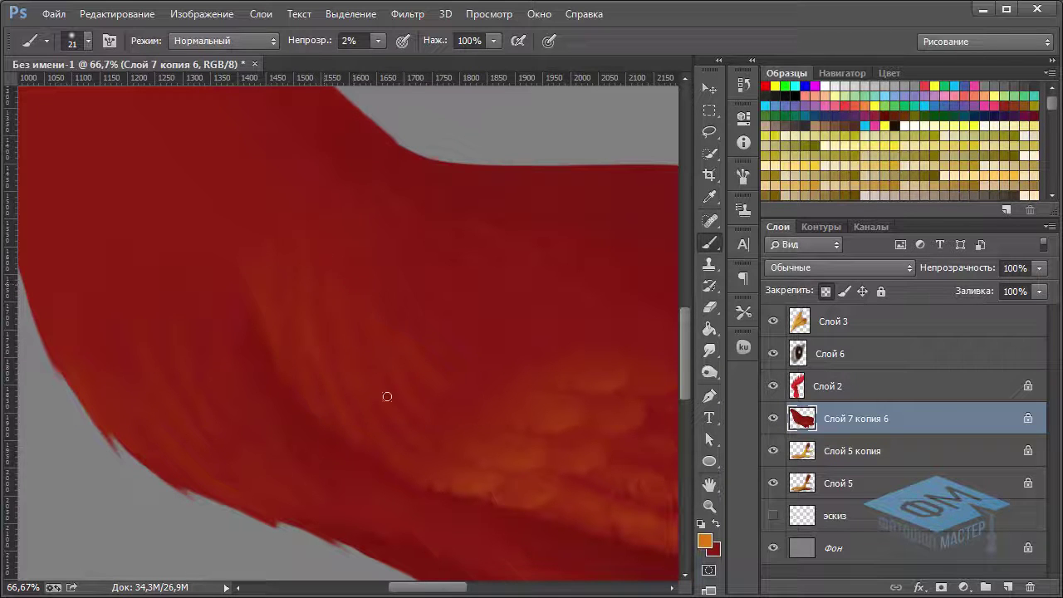
click(709, 351)
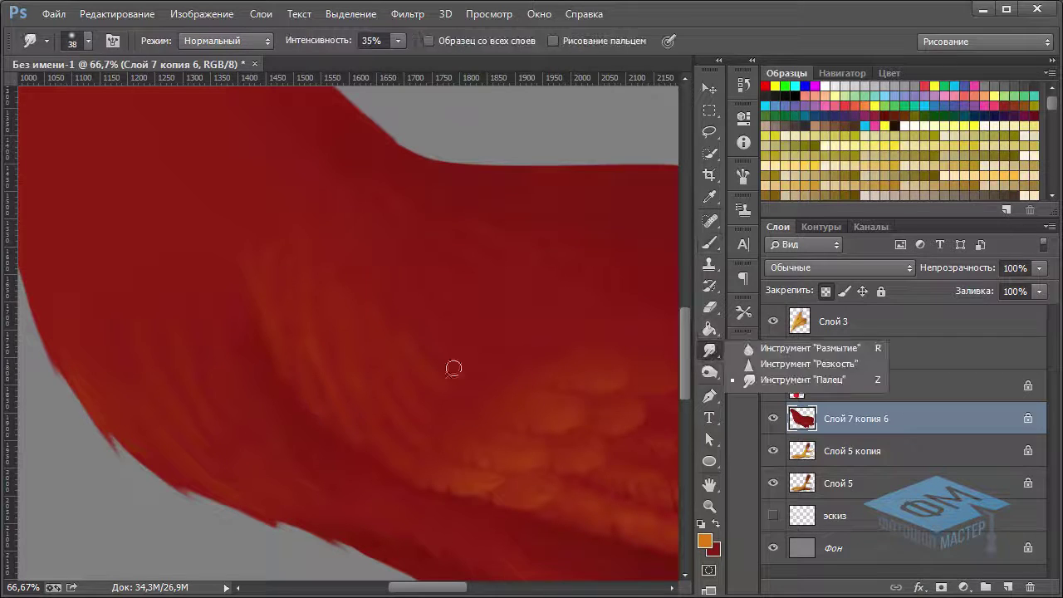
Set the smudge brush to 25 px and raise its strength to 40%.
click(380, 436)
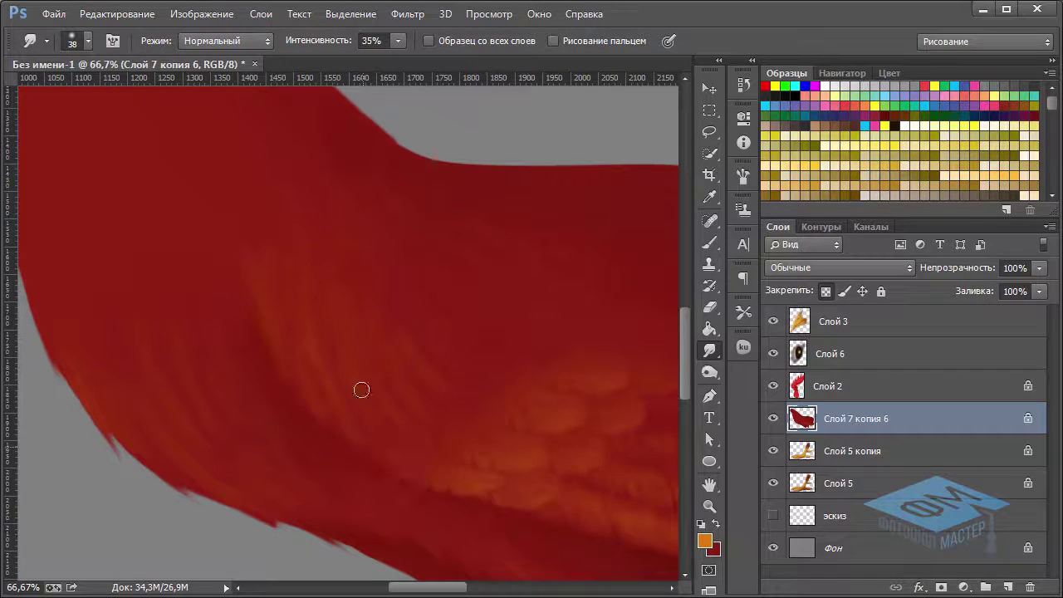
right_click(332, 348)
drag(454, 375, 430, 387)
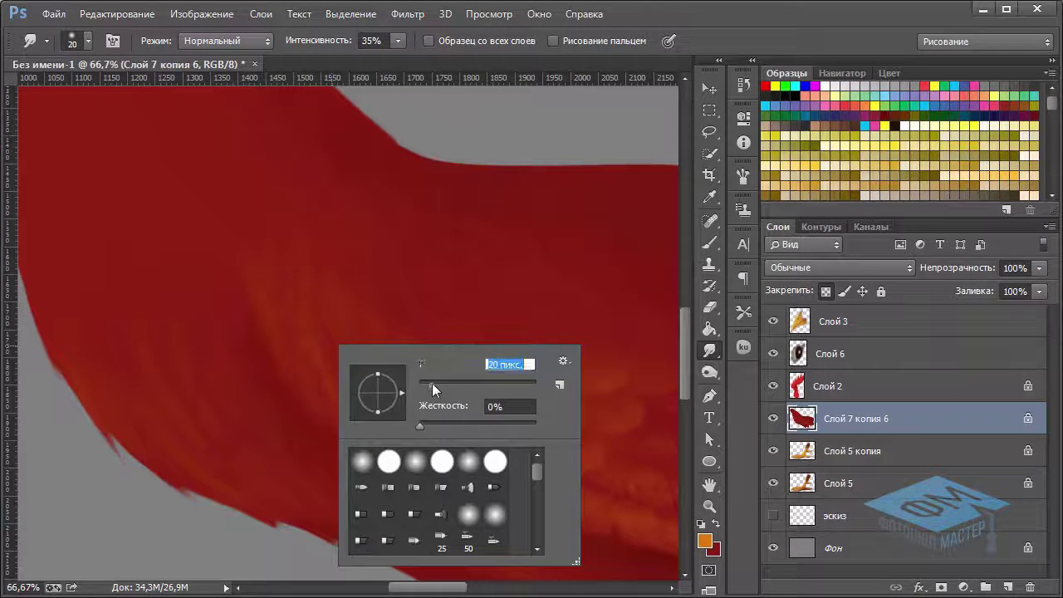
text(25)
key(Return)
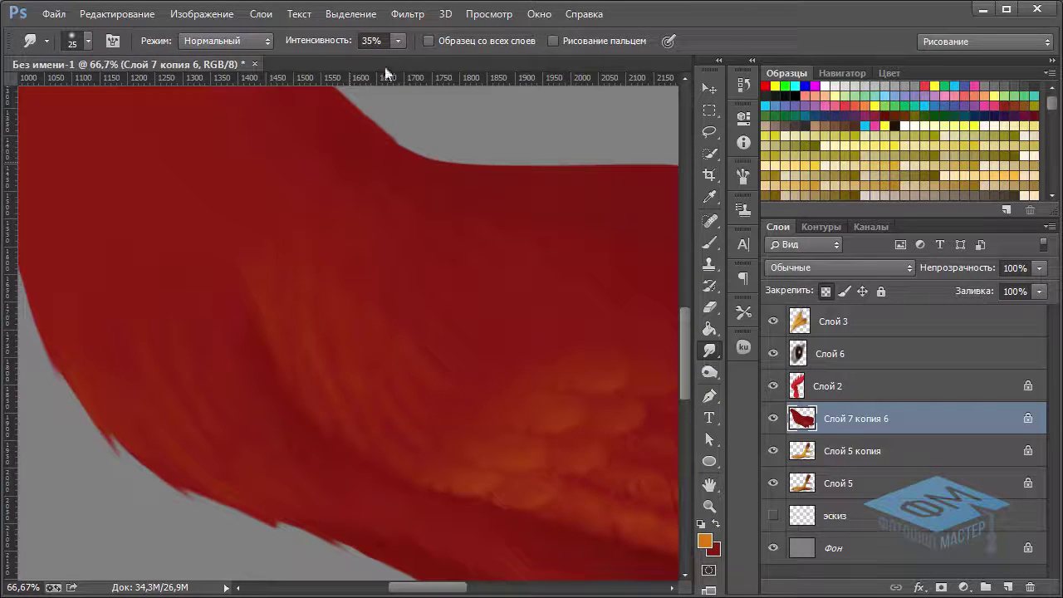
click(398, 40)
drag(403, 60, 406, 58)
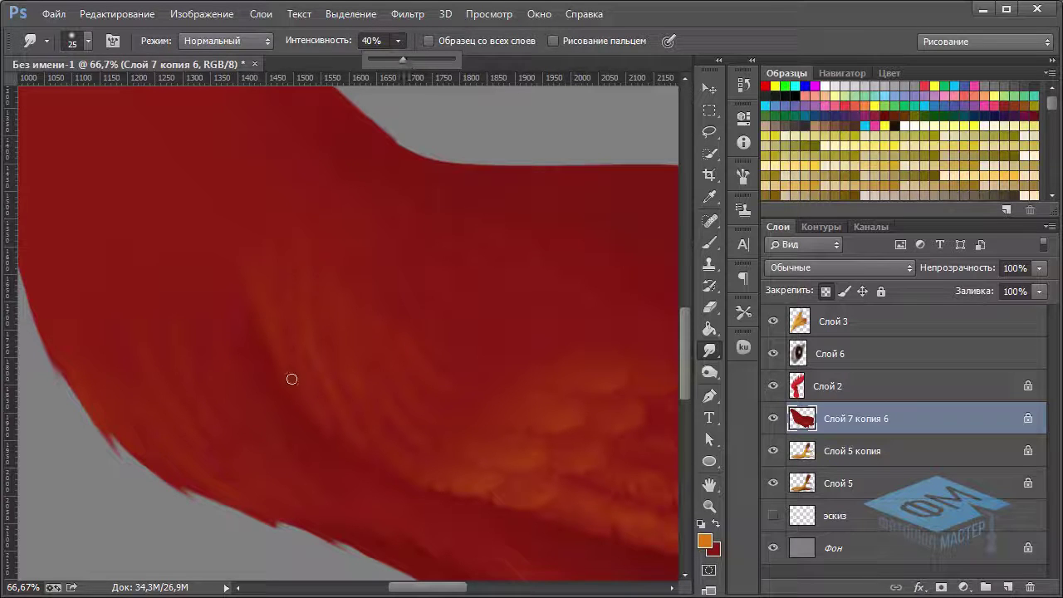
click(262, 338)
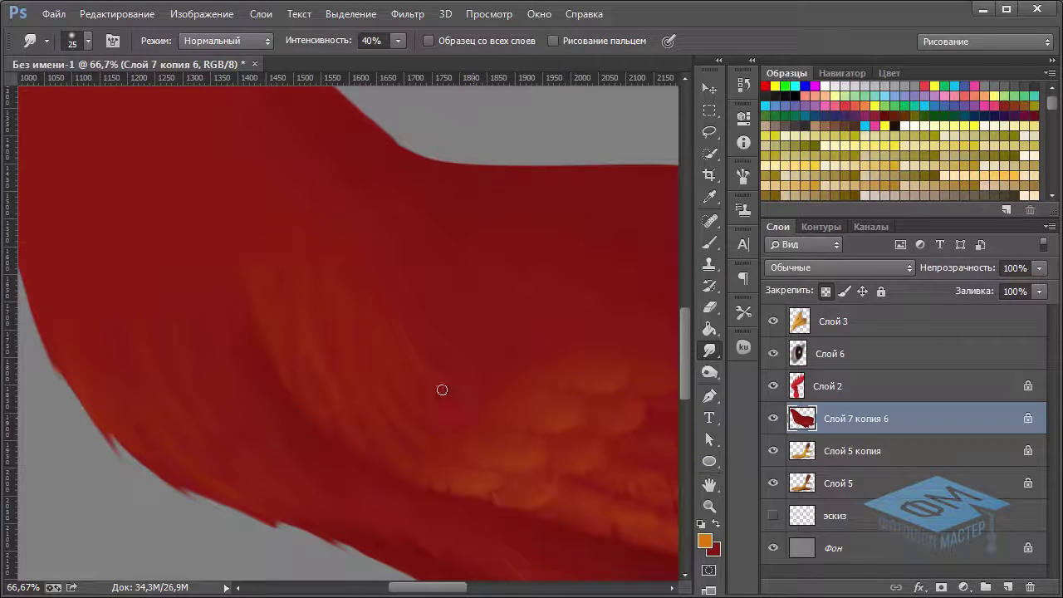
Paint faint feather streaks on the red plumage with a 17 px brush.
click(710, 245)
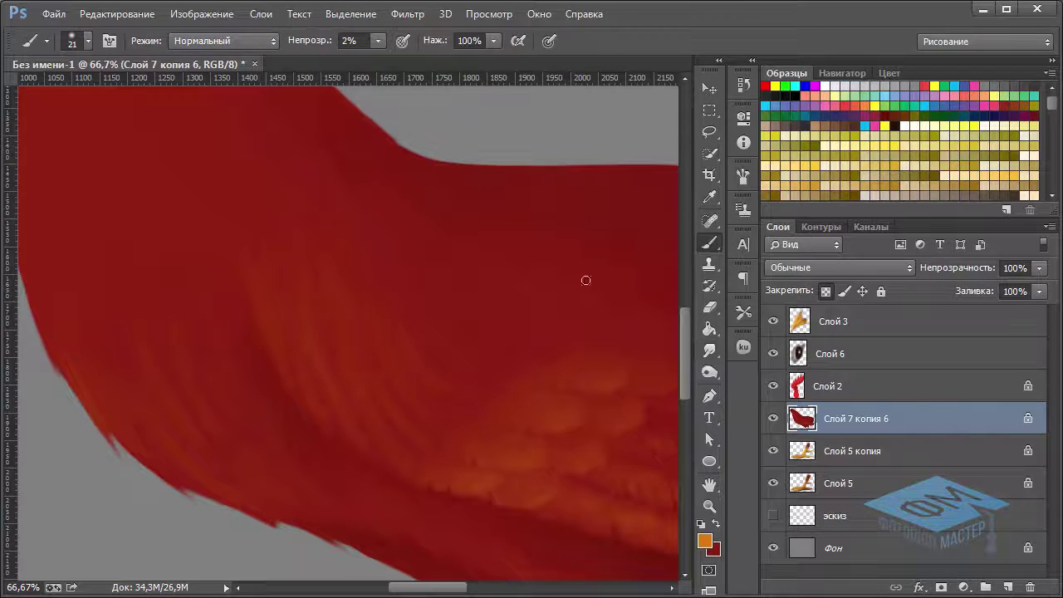
right_click(332, 335)
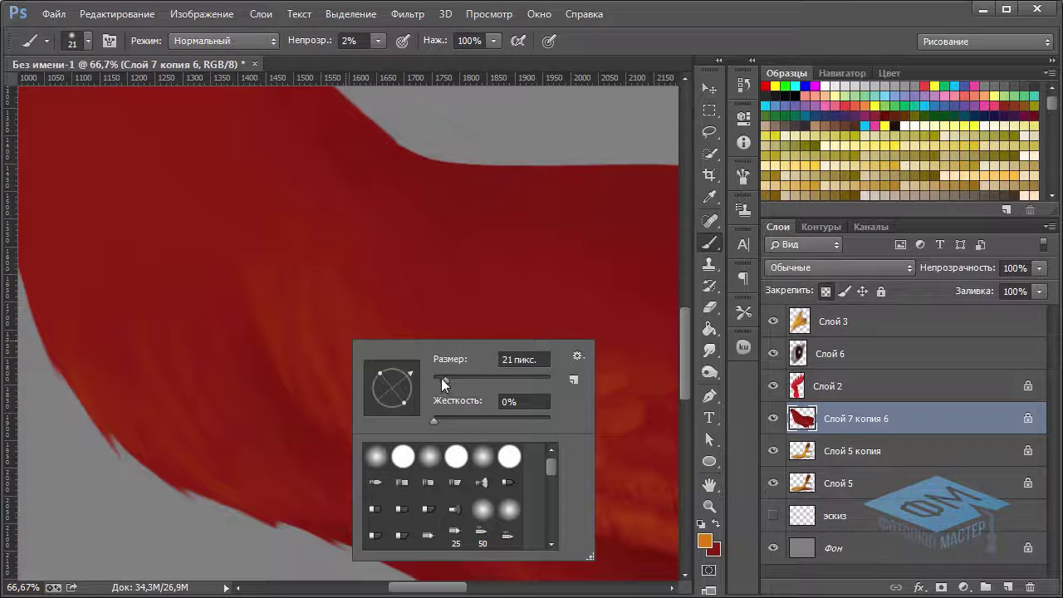
drag(442, 380, 446, 378)
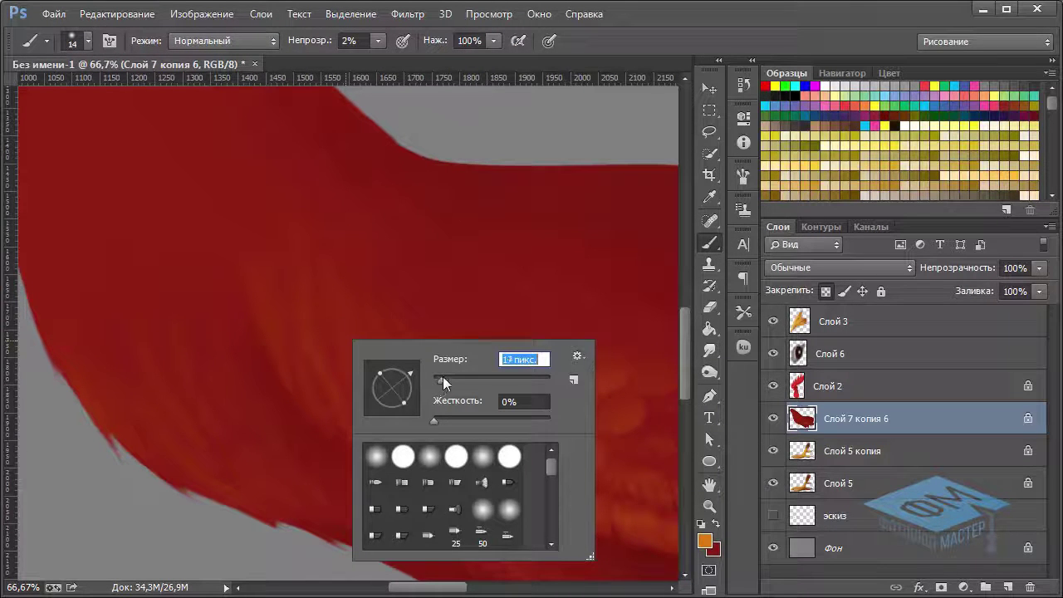
text(17)
key(Return)
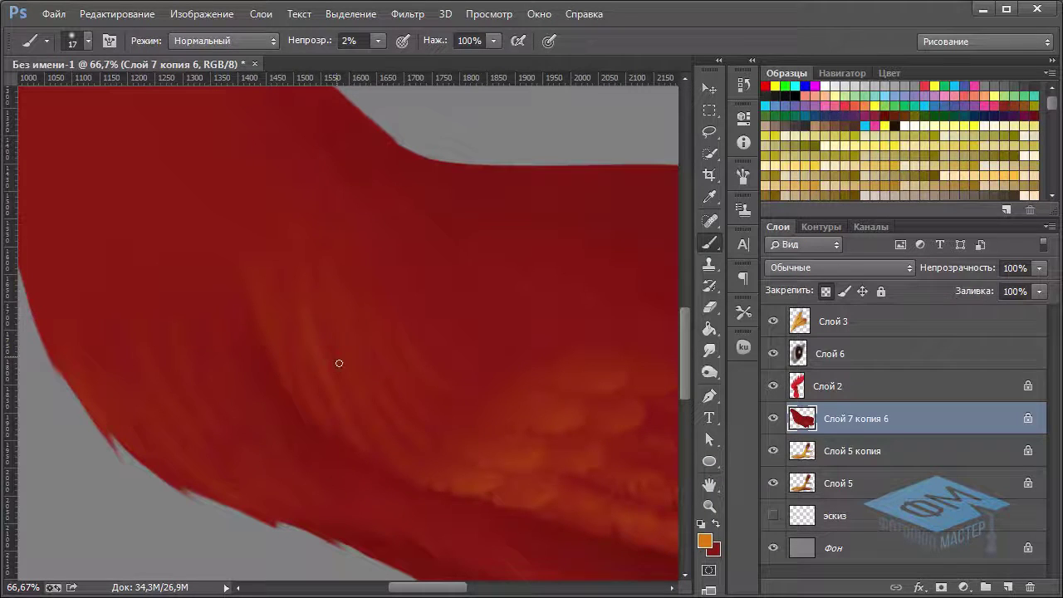
drag(405, 448, 384, 431)
Reduce the smudge brush to 21 px and zoom out to view the head and neck.
click(709, 350)
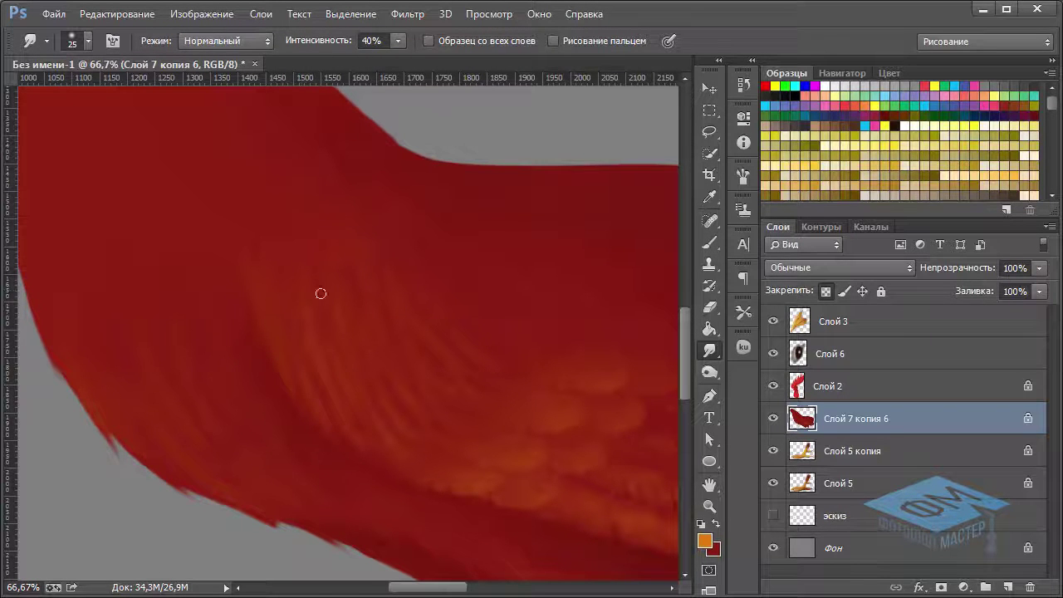
right_click(423, 292)
drag(517, 331, 514, 335)
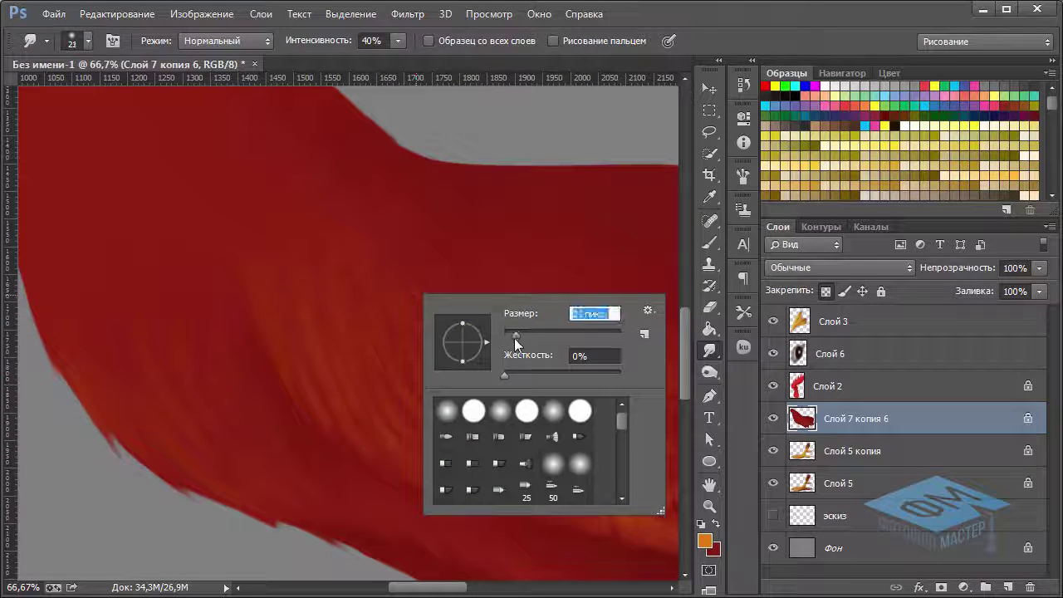
click(396, 460)
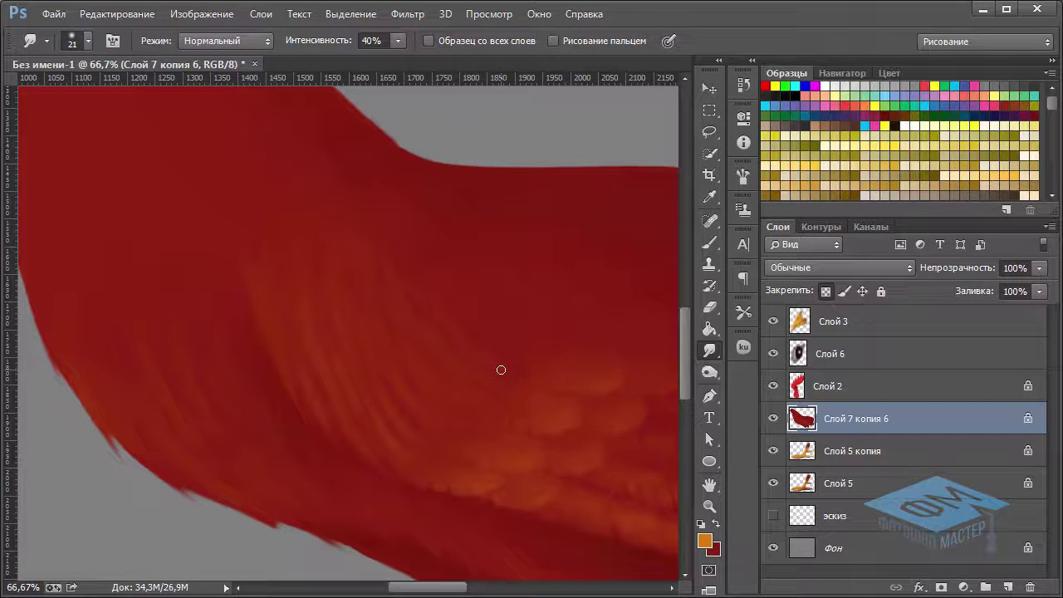
key(ctrl+minus)
key(ctrl+minus)
key(ctrl+minus)
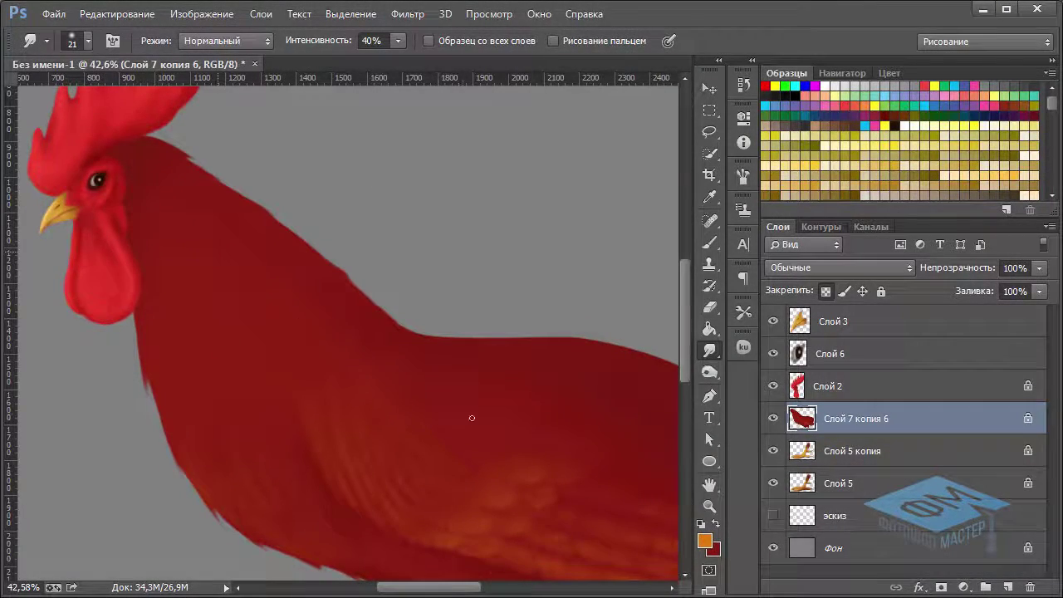
click(709, 242)
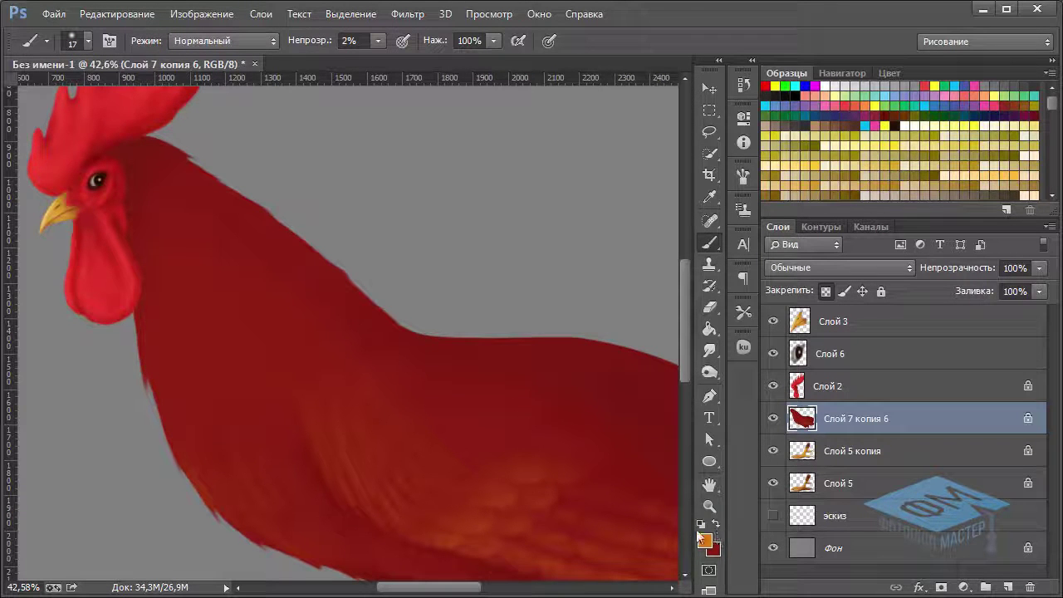
Add layer Слой 7 clipped to Слой 7 копия 6, using a pressure-sized 41 px brush.
click(1006, 588)
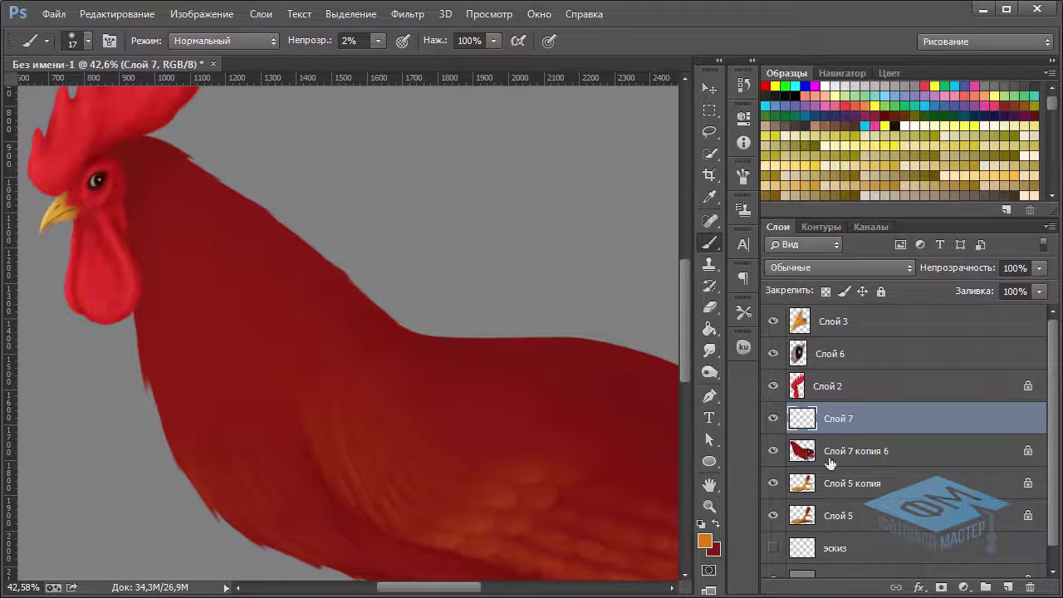
alt+click(836, 430)
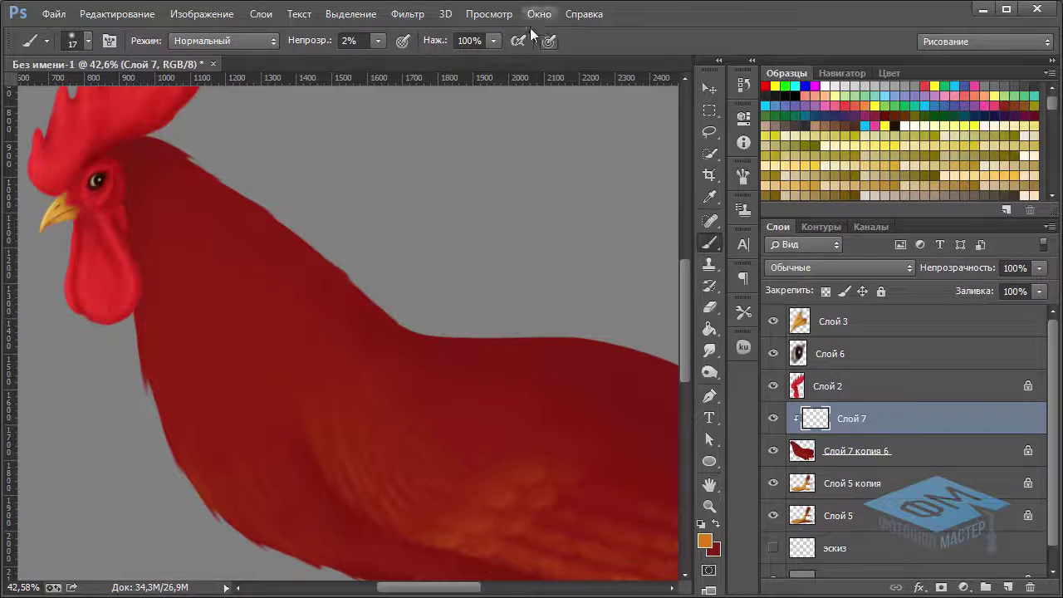
click(548, 42)
right_click(320, 337)
drag(425, 374, 436, 374)
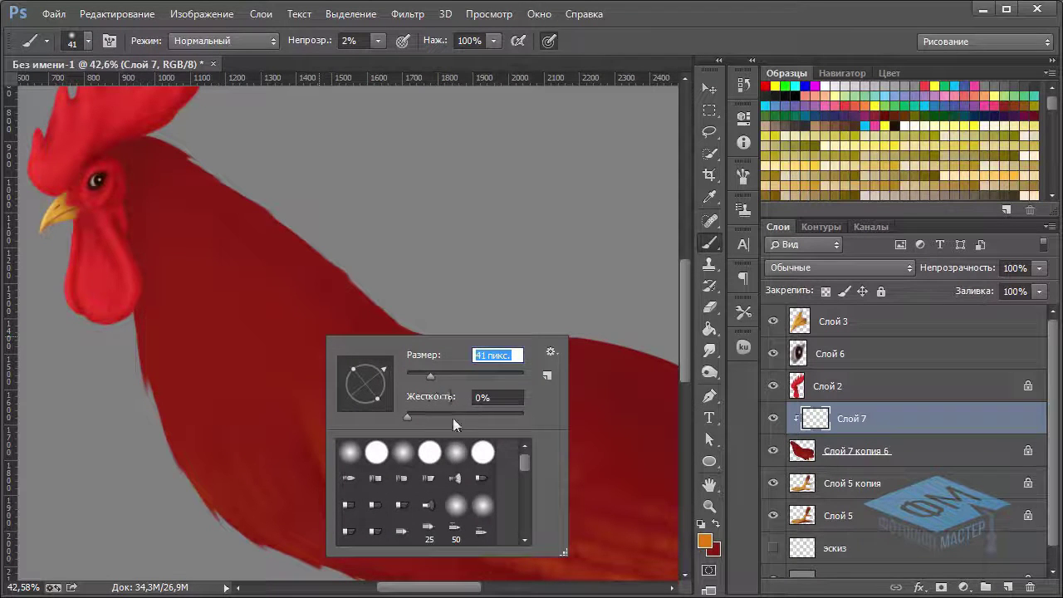
key(Return)
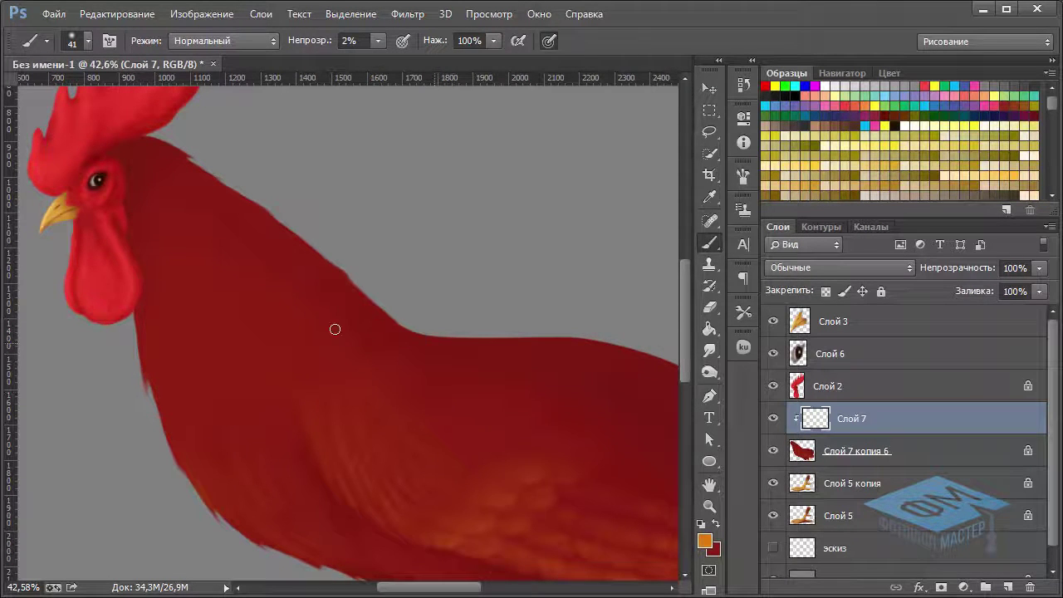
Paint faint feather strokes back and forth along the rooster's neck.
mouse_move(146, 156)
mouse_down()
mouse_move(101, 166)
mouse_move(173, 207)
mouse_move(158, 190)
mouse_move(154, 218)
mouse_move(141, 186)
mouse_move(196, 202)
mouse_move(112, 204)
mouse_move(126, 246)
mouse_move(137, 243)
mouse_move(169, 301)
mouse_move(149, 317)
mouse_up()
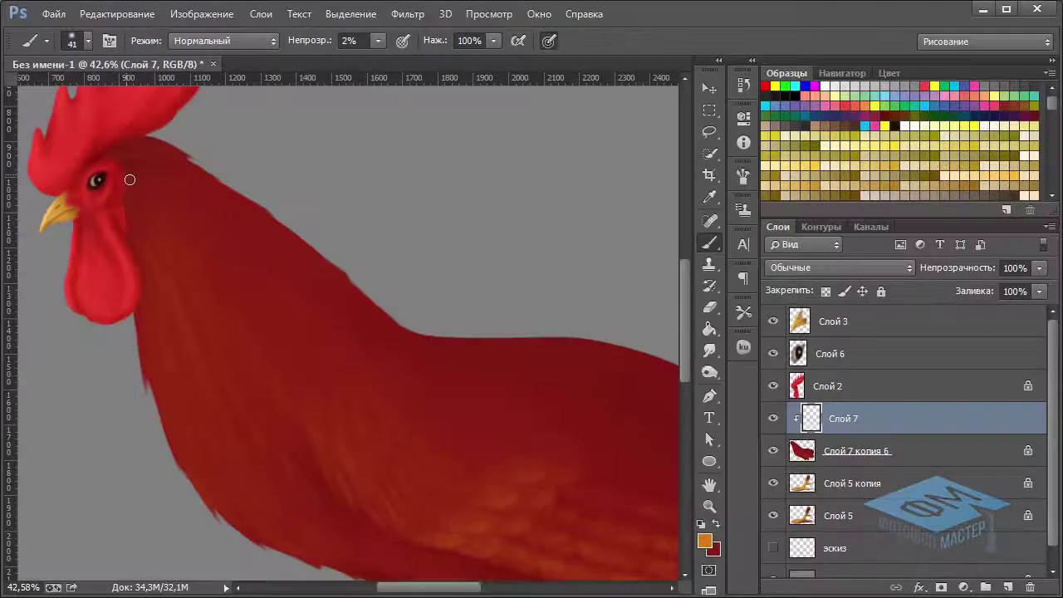
drag(131, 177, 195, 207)
mouse_move(197, 221)
mouse_down()
mouse_move(180, 171)
mouse_move(135, 157)
mouse_move(207, 178)
mouse_up()
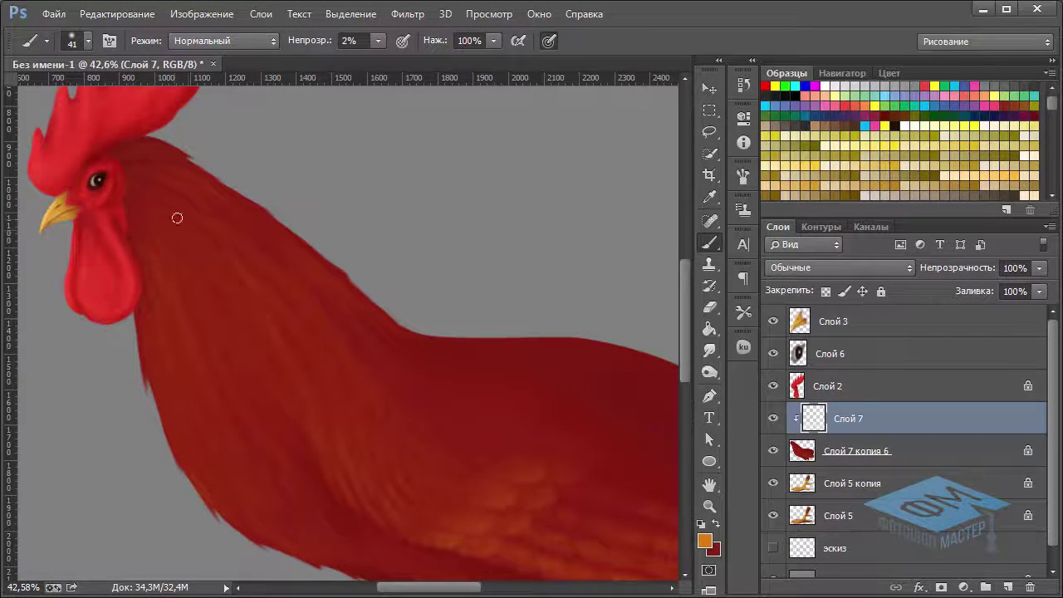
drag(230, 247, 251, 261)
drag(209, 329, 261, 449)
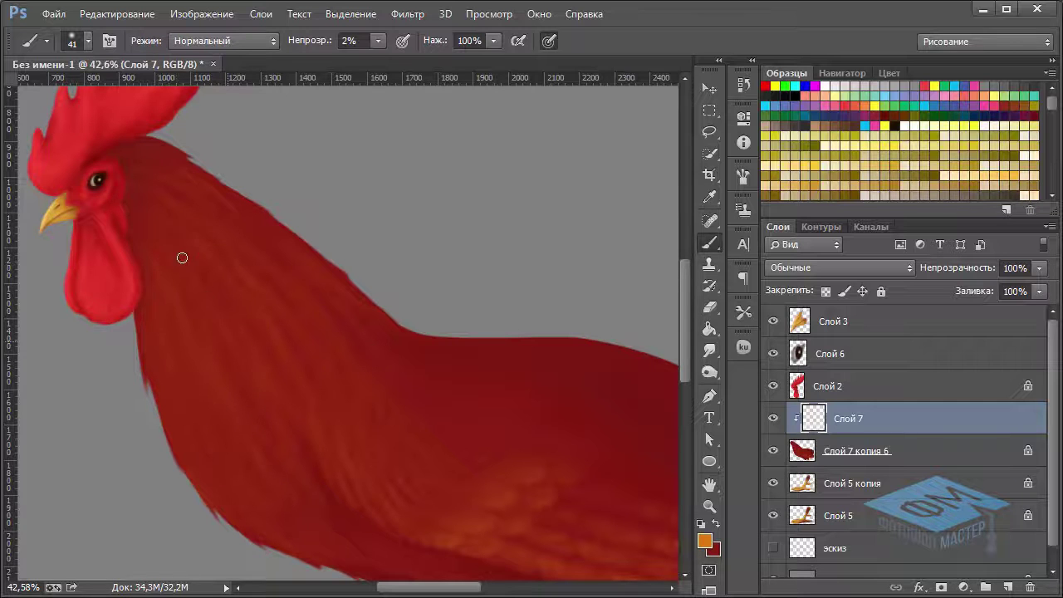
click(380, 42)
Raise brush opacity to 8% and paint a faint orange feather stroke on the neck.
drag(379, 60, 383, 60)
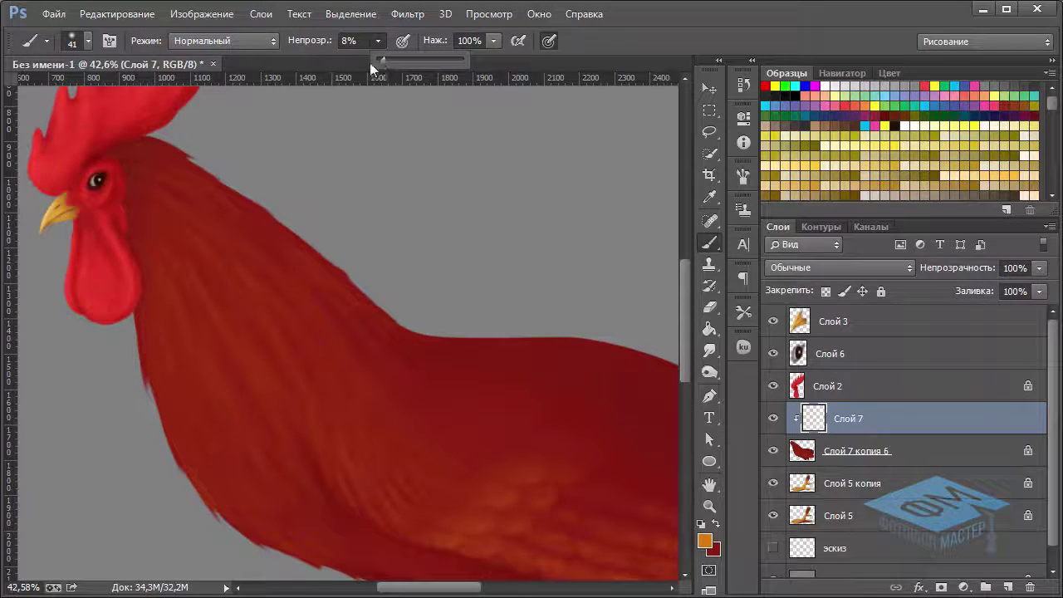
key(ctrl+plus)
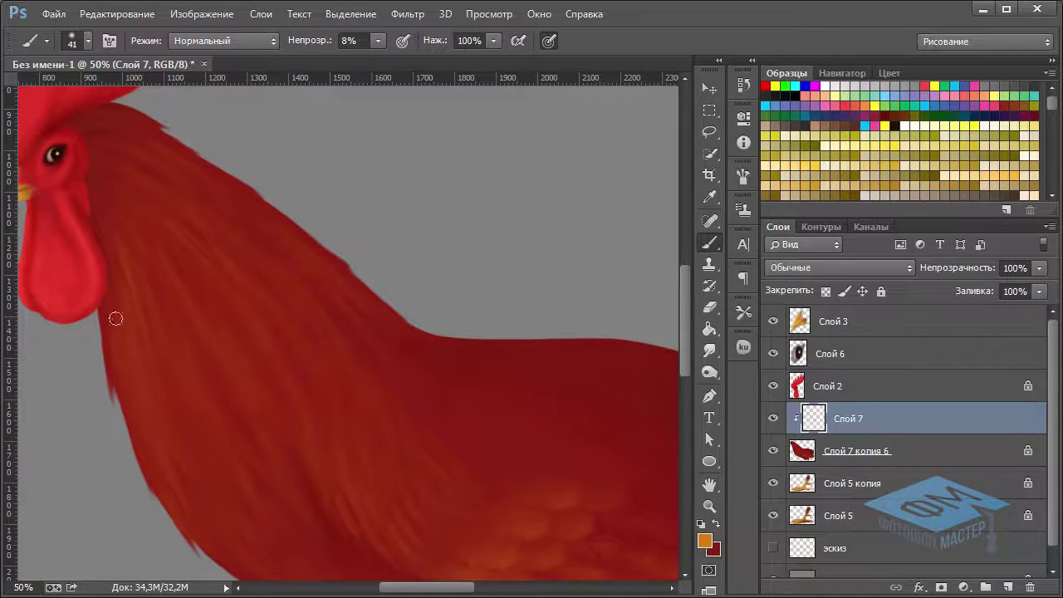
drag(241, 377, 233, 327)
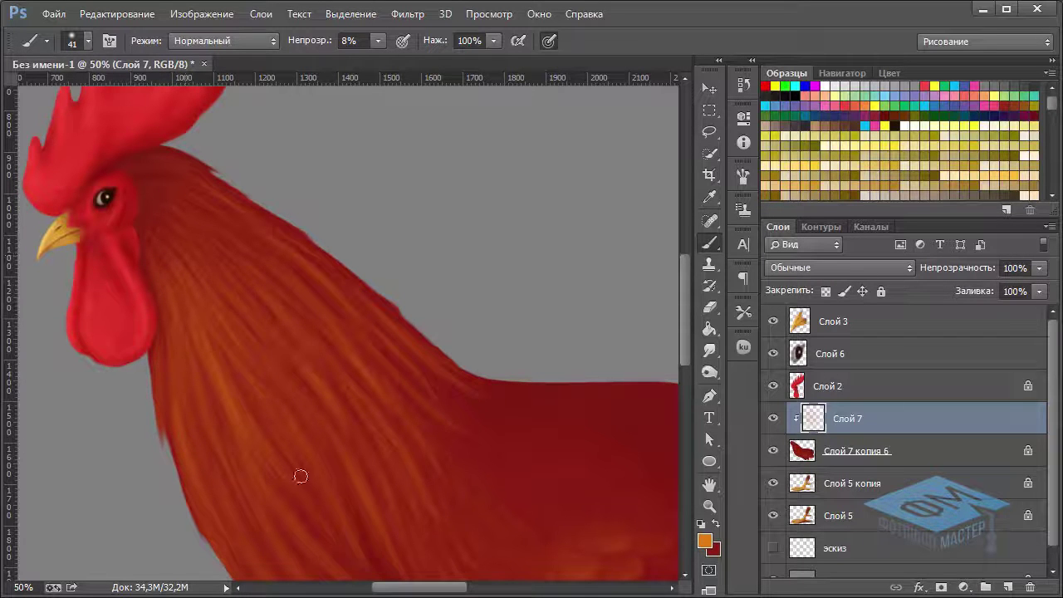
drag(245, 368, 296, 445)
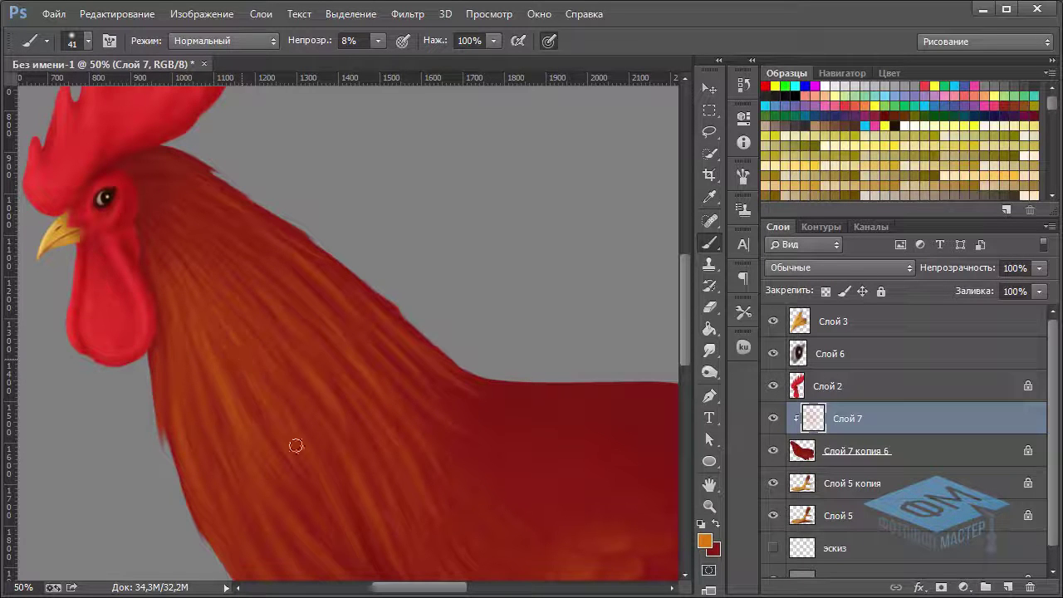
At 12% brush opacity, paint orange feather strokes down the neck.
click(381, 41)
click(382, 59)
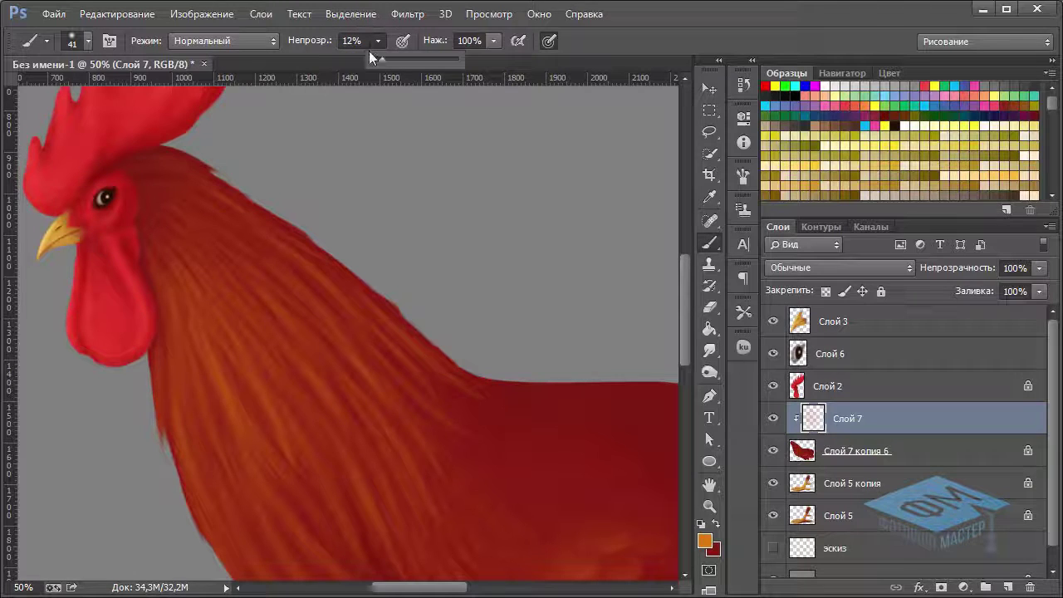
click(178, 332)
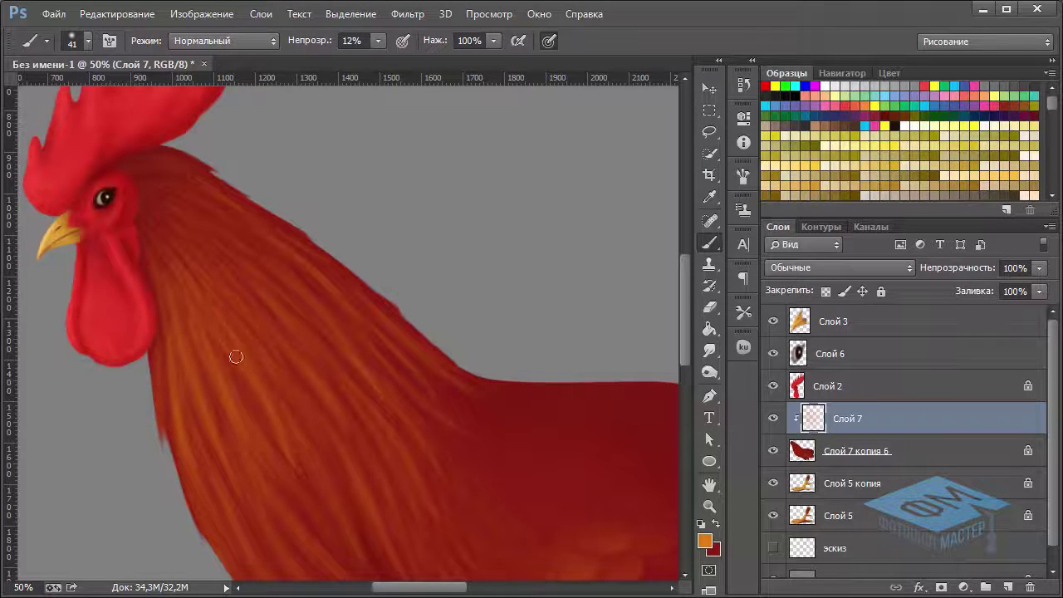
drag(266, 396, 256, 315)
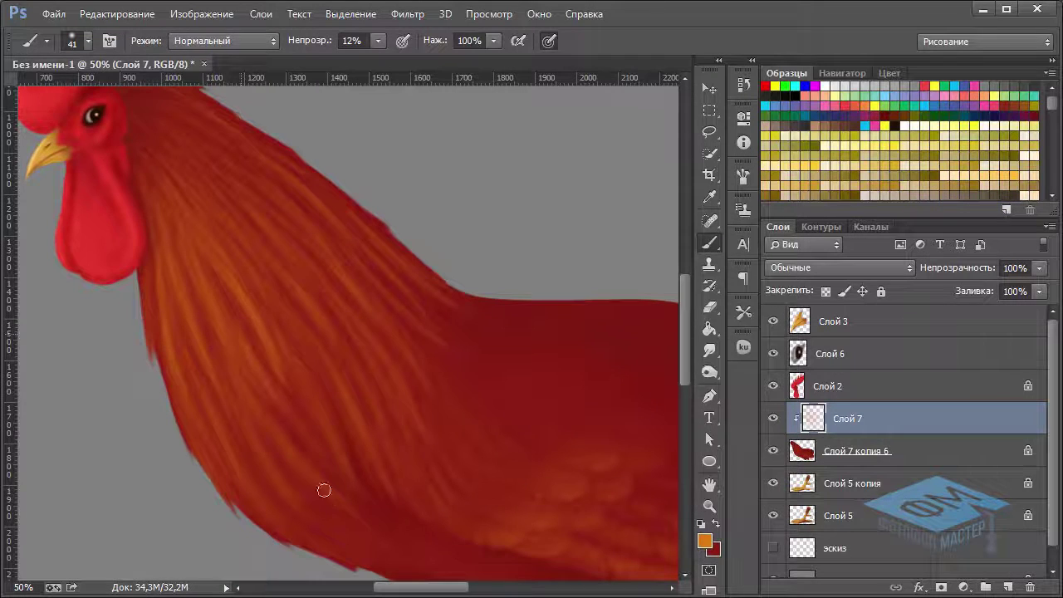
drag(298, 373, 317, 406)
drag(316, 354, 337, 393)
drag(291, 320, 377, 467)
Lighten the neck's mid, lower and lower-left edges with more orange feather strokes.
drag(375, 384, 358, 422)
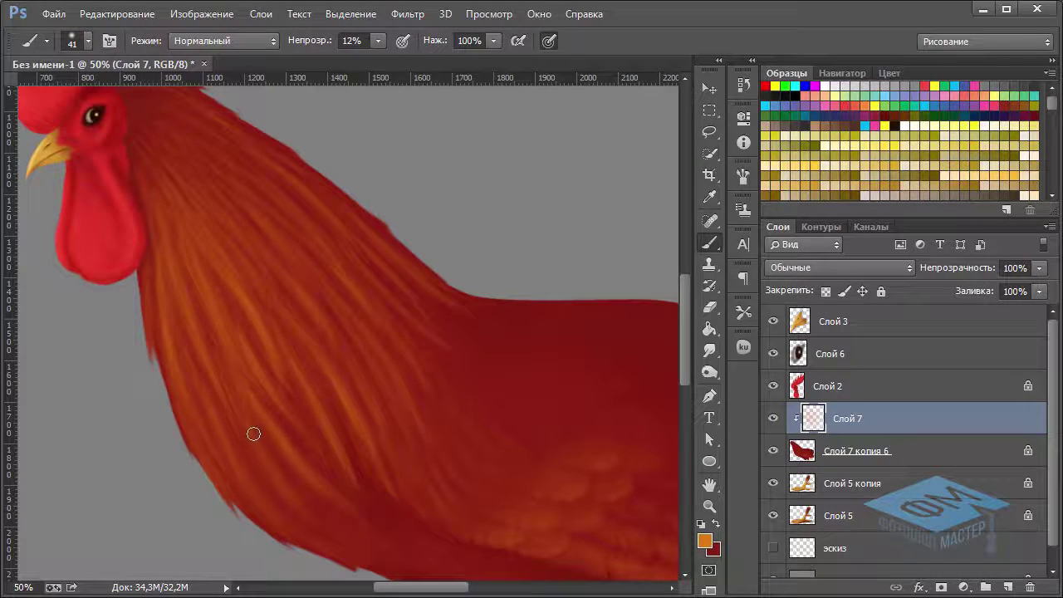
drag(289, 527, 212, 443)
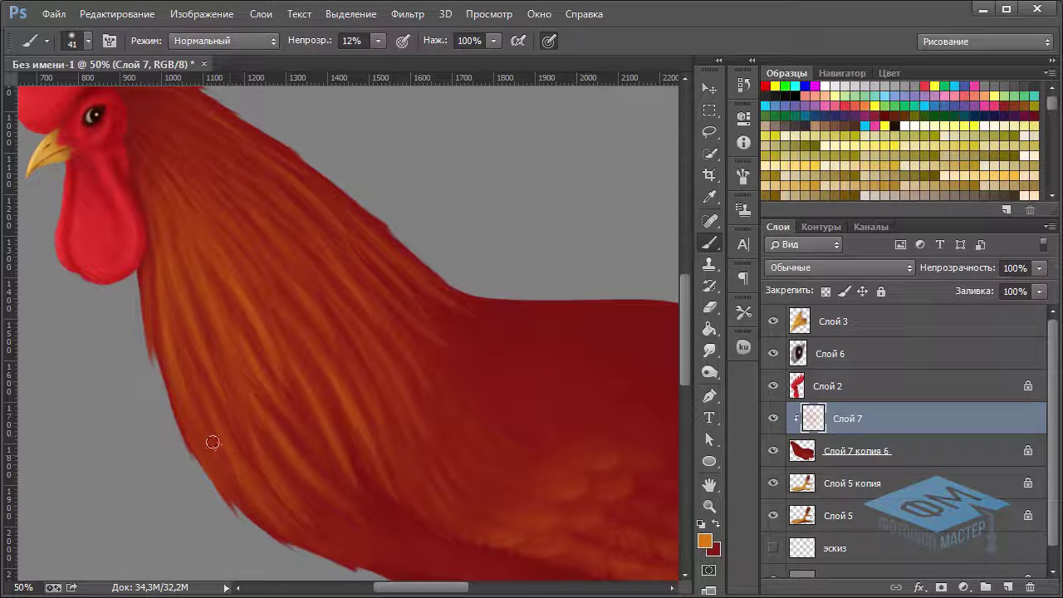
drag(183, 384, 249, 550)
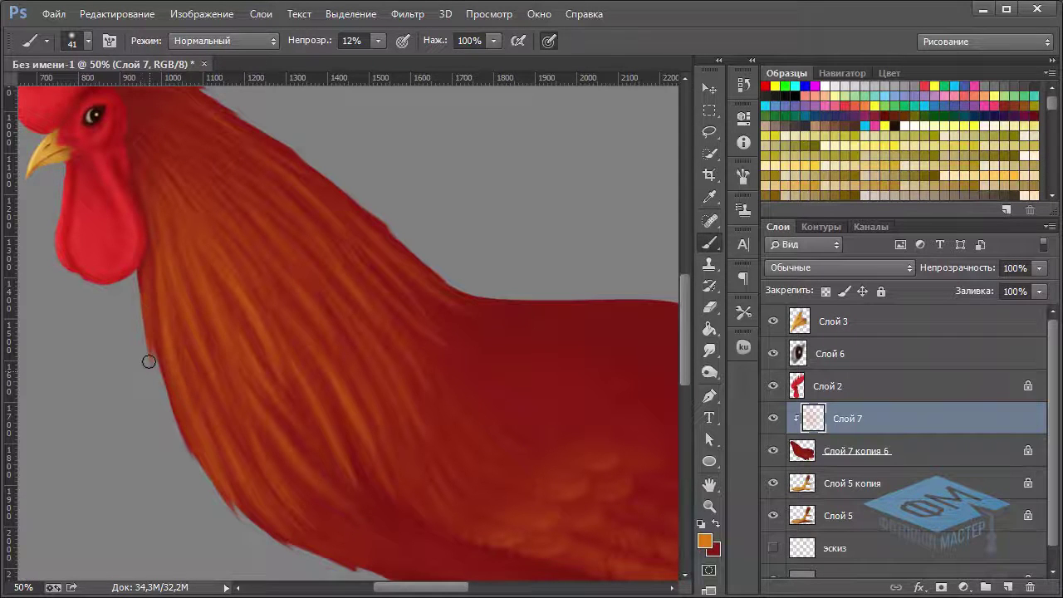
drag(199, 486, 157, 329)
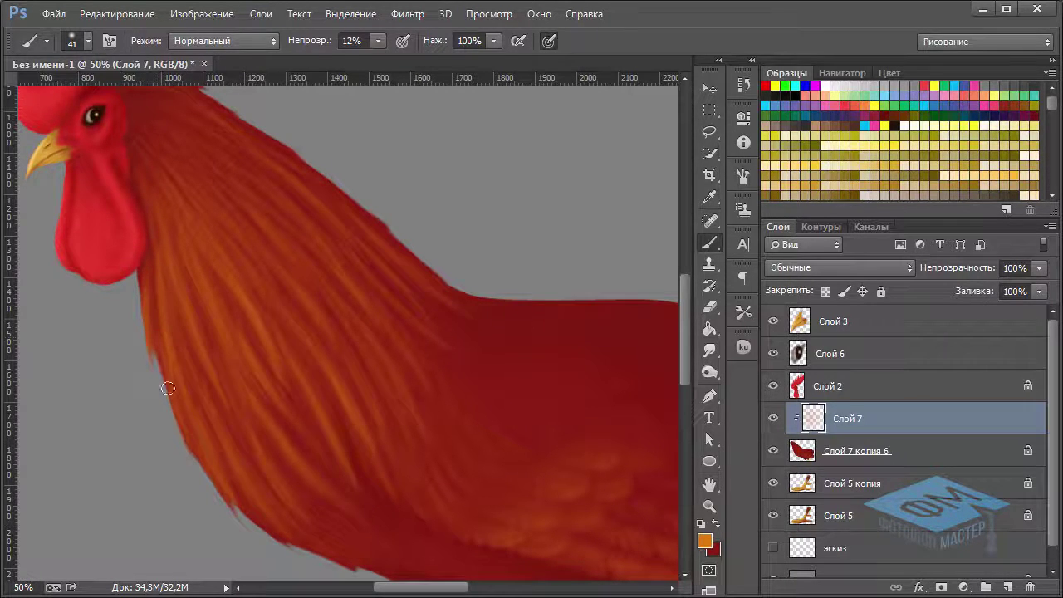
drag(326, 342, 387, 448)
drag(323, 284, 379, 435)
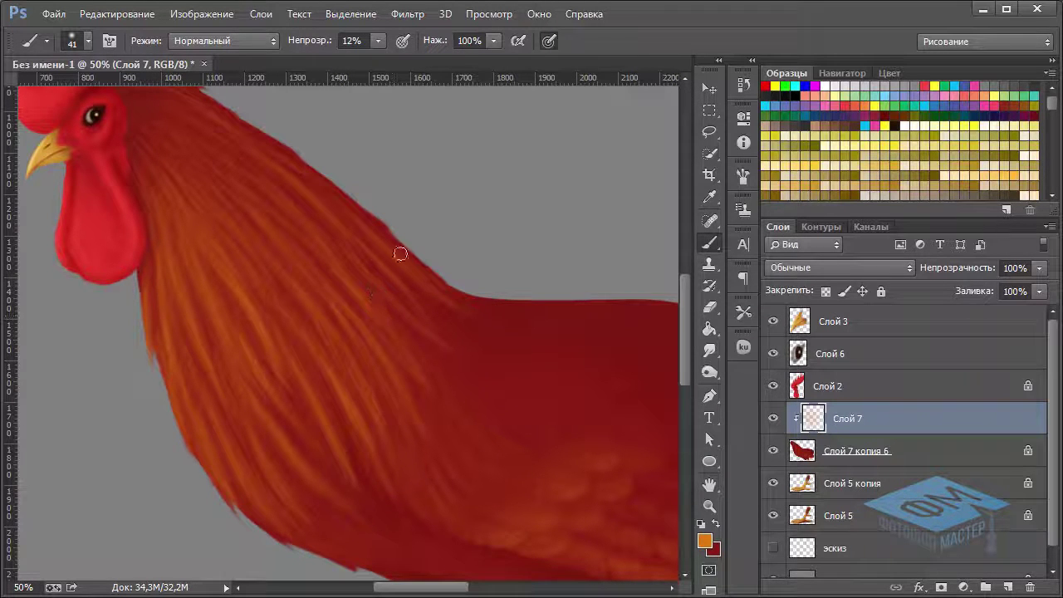
Smudge the neck edge into the grey background and lightly blend feathers near the head.
click(701, 355)
key(ctrl+plus)
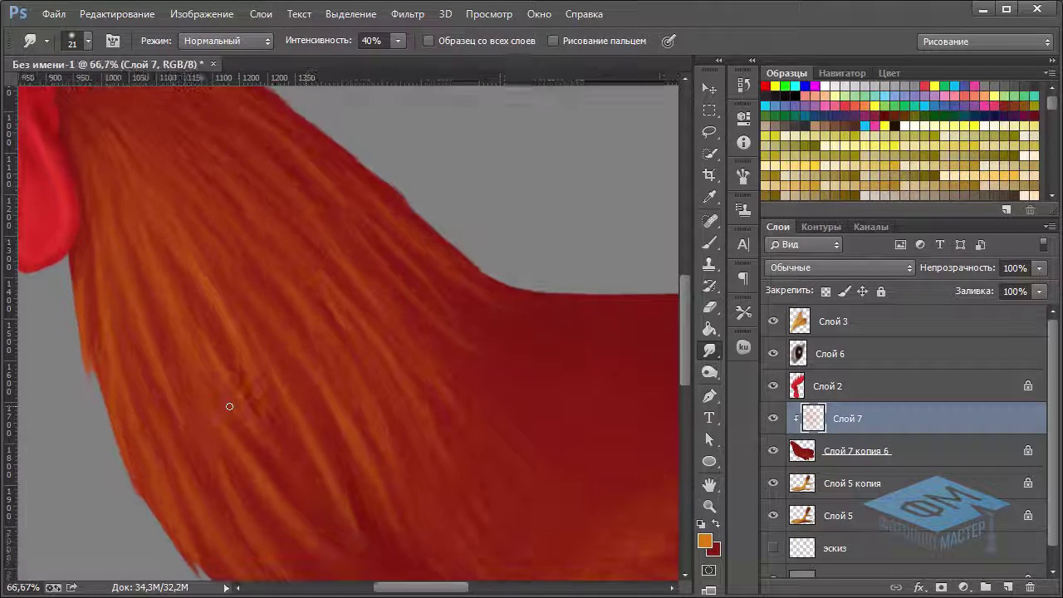
drag(304, 359, 391, 451)
drag(365, 199, 407, 240)
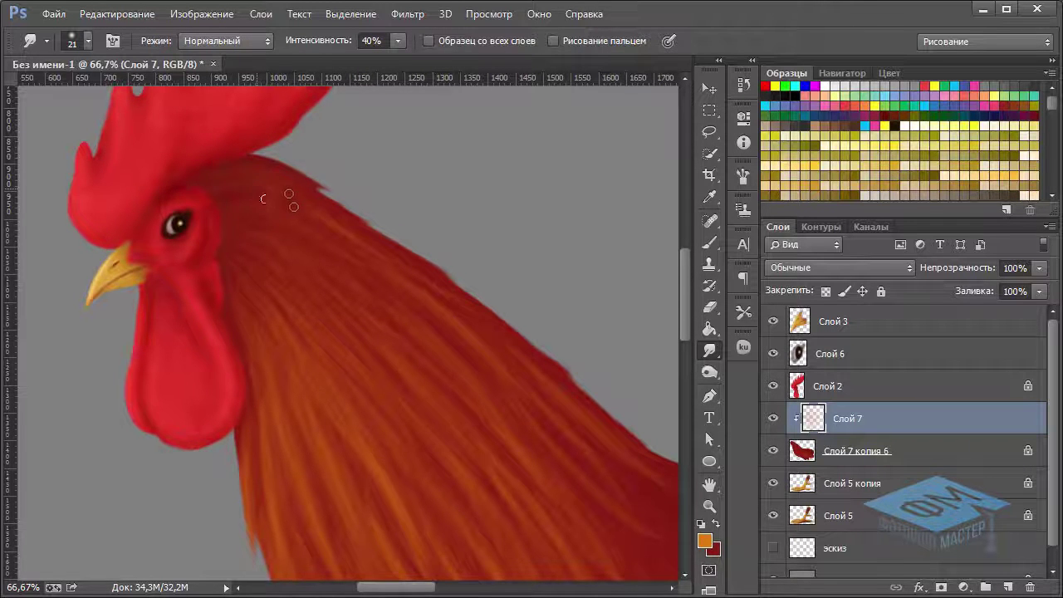
drag(360, 230, 286, 217)
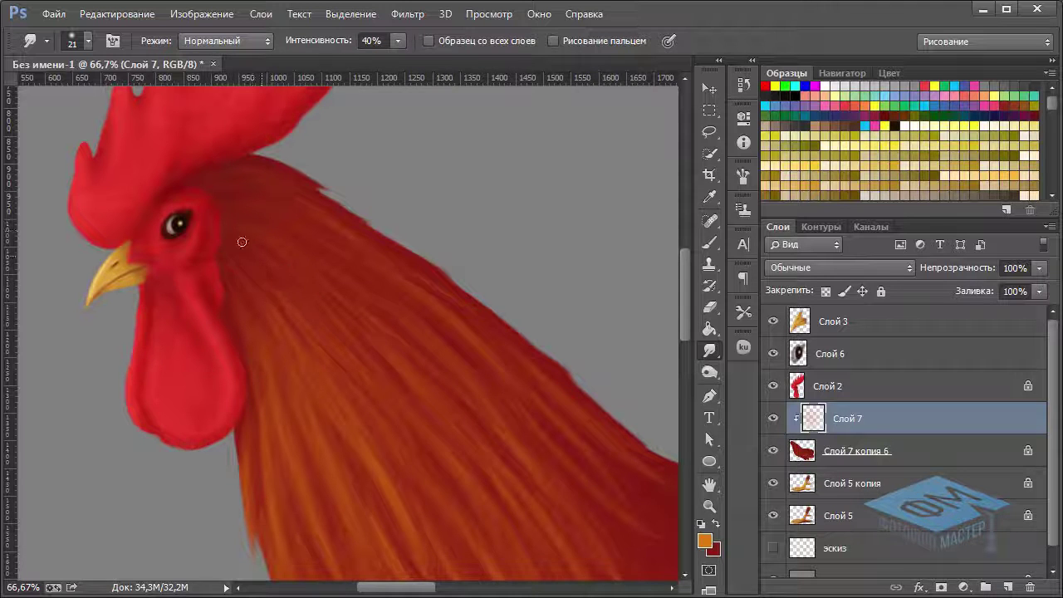
drag(246, 283, 274, 275)
With a 38 px smudge brush, smear the feathers below and beside the wattle.
right_click(330, 277)
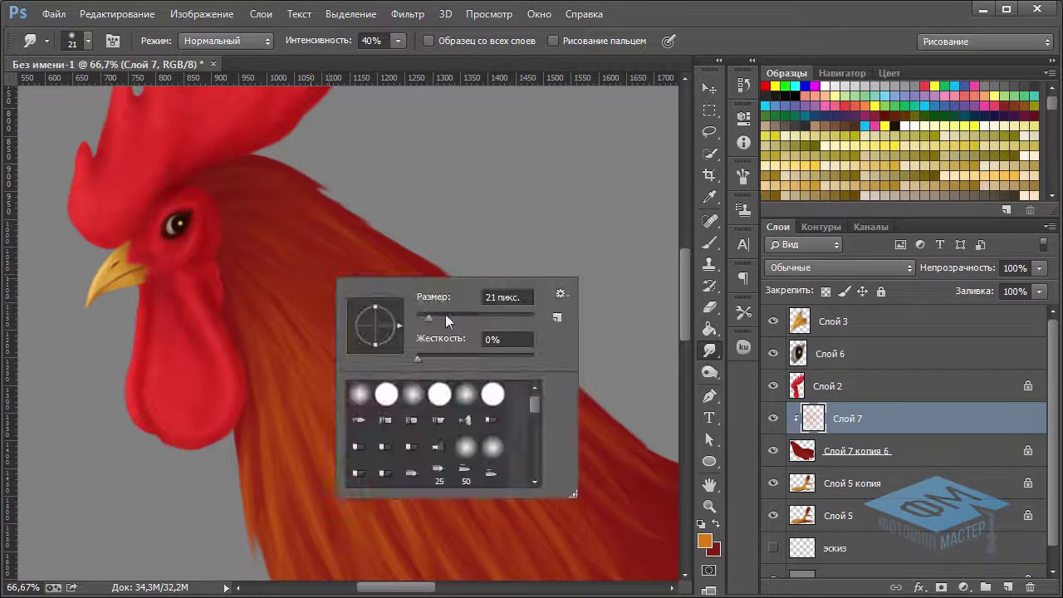
click(438, 317)
click(252, 276)
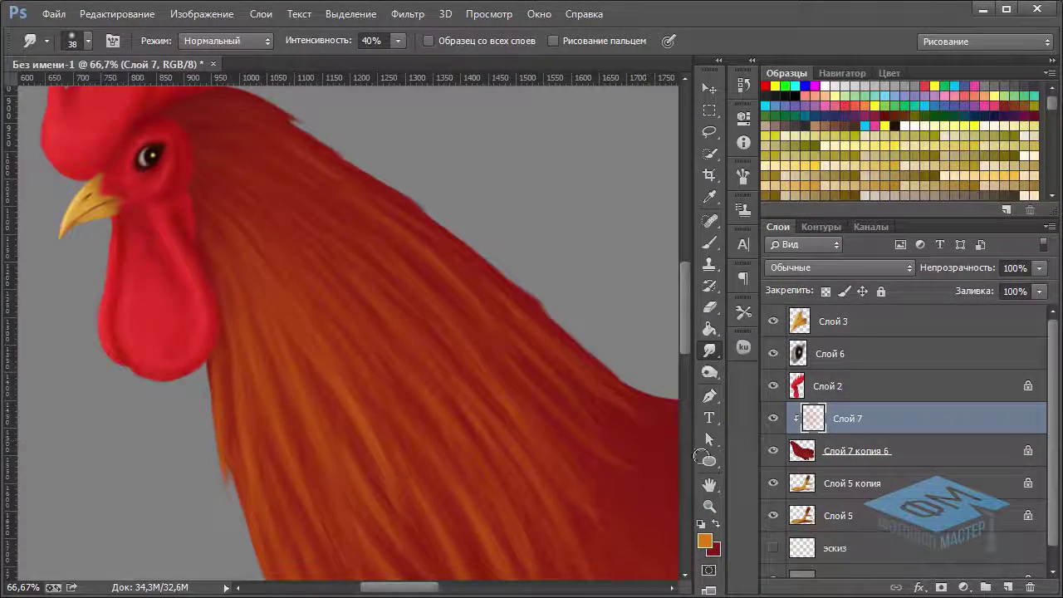
drag(494, 372, 485, 297)
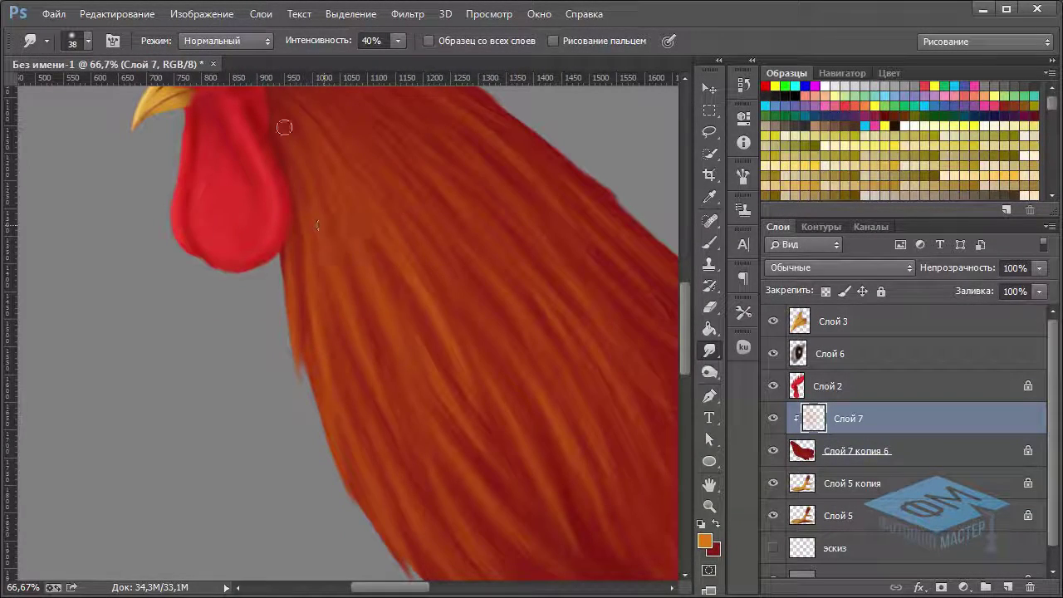
drag(316, 197, 315, 254)
drag(307, 280, 311, 266)
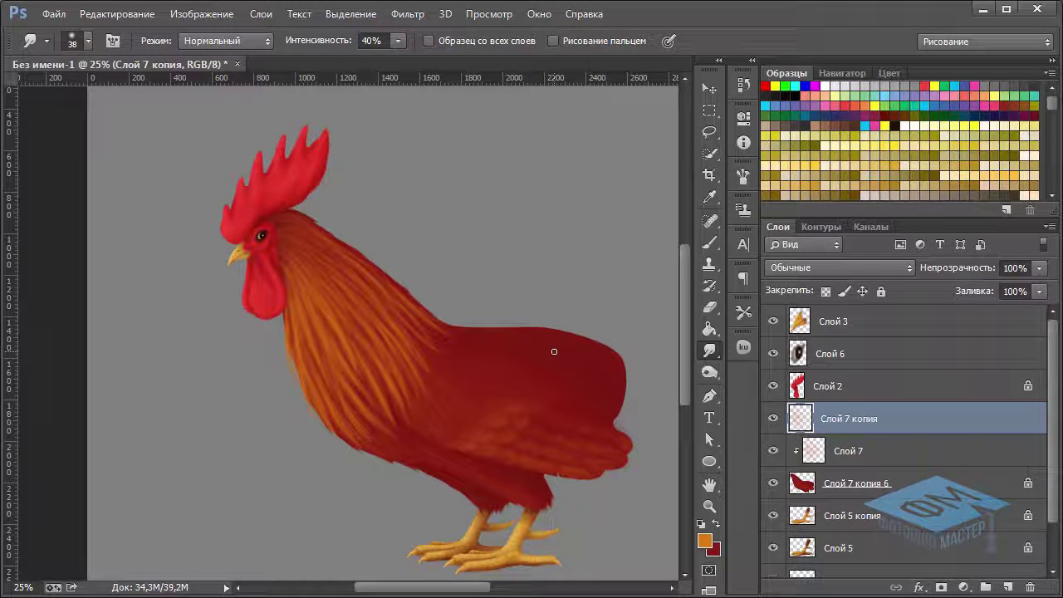
Nudge Слой 7 копия slightly with the arrow keys and move it below Слой 7.
click(710, 85)
key(Right)
key(Right)
key(Right)
key(Up)
key(Up)
key(Up)
key(Up)
key(Up)
key(Up)
key(Up)
key(Up)
key(Up)
key(Left)
key(Left)
key(Left)
key(Left)
key(Left)
key(Left)
key(Left)
key(Left)
key(Right)
key(Right)
key(Down)
key(Right)
key(Down)
key(Right)
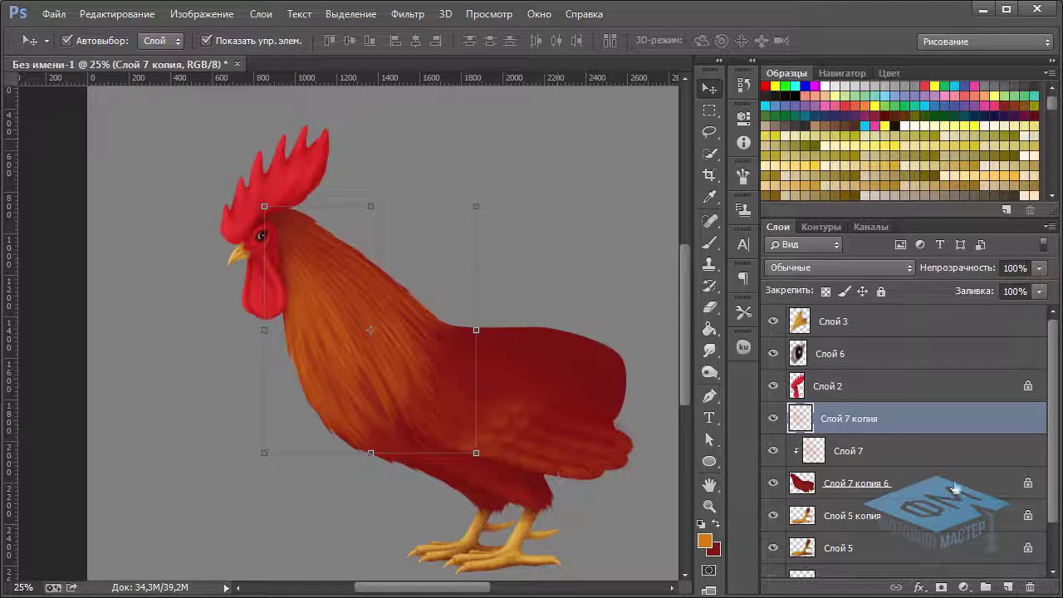
drag(918, 423, 909, 470)
Apply a Gaussian Blur of radius 15,5 to Слой 7 копия and check the neck.
click(407, 13)
mouse_move(510, 324)
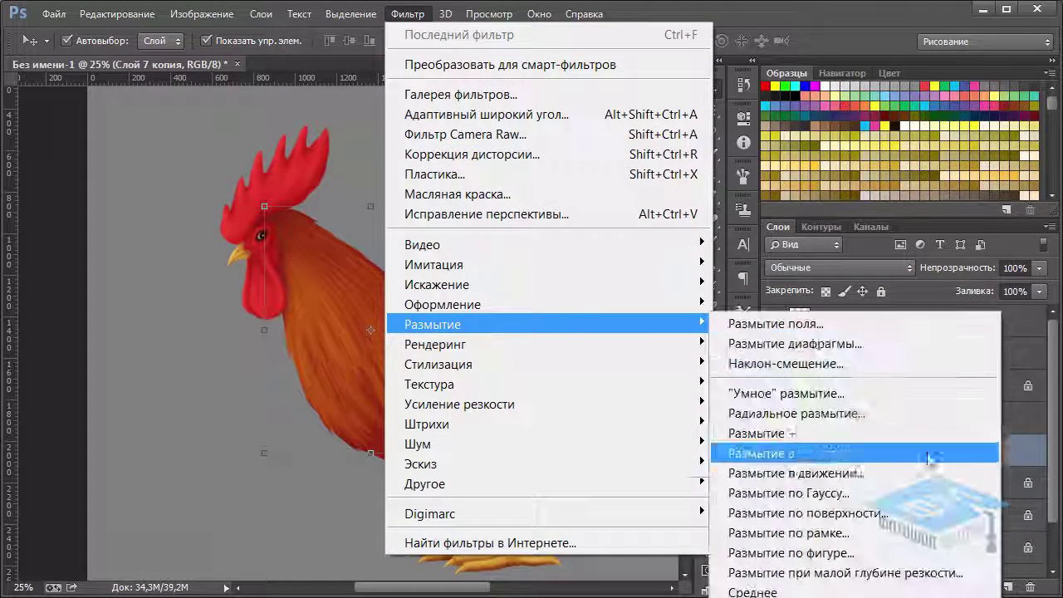
click(922, 494)
drag(830, 379, 887, 380)
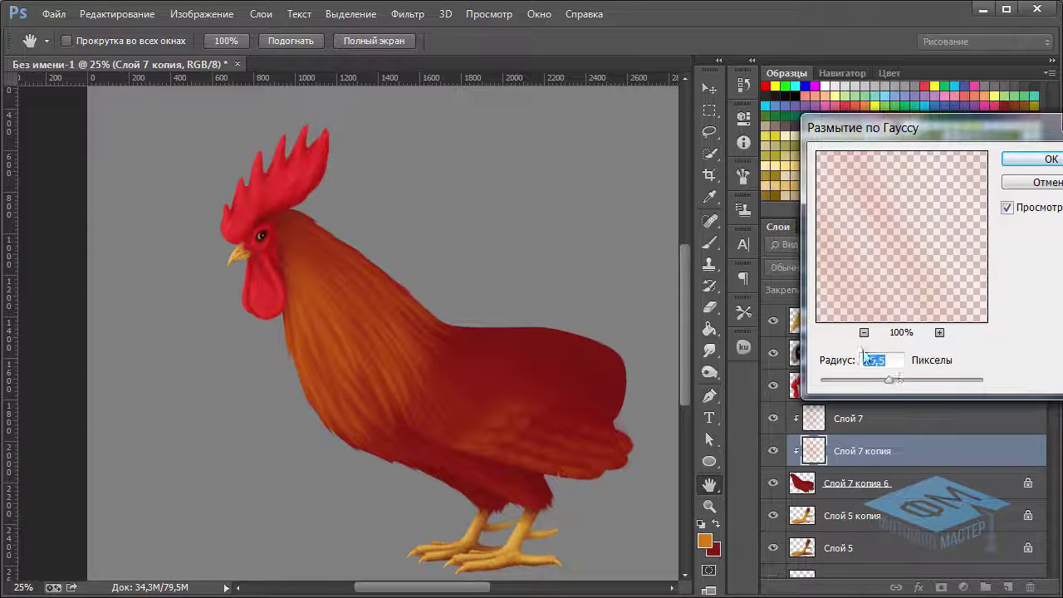
click(1046, 159)
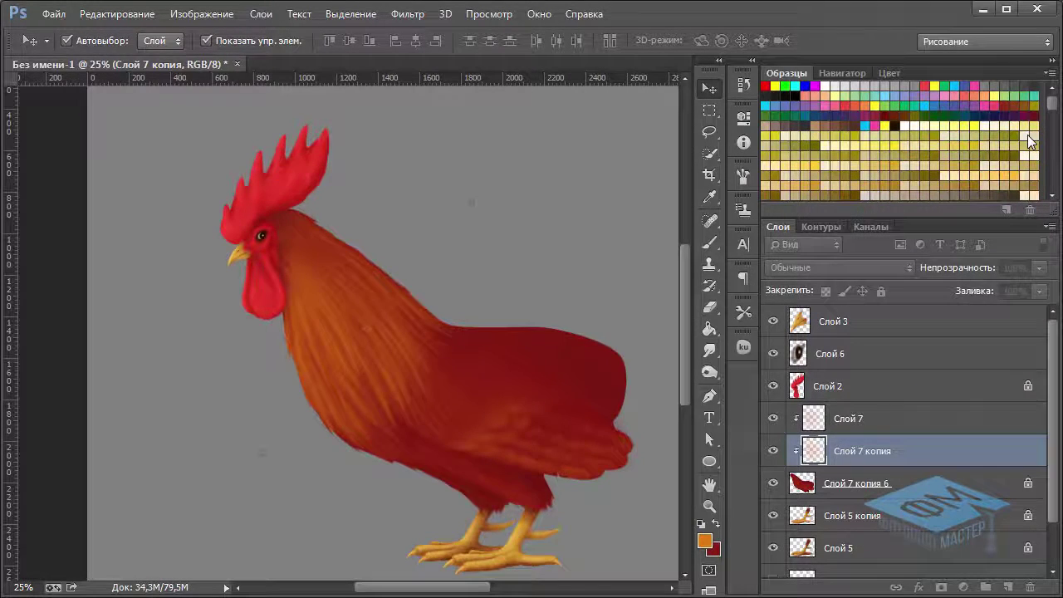
key(ctrl+plus)
key(ctrl+plus)
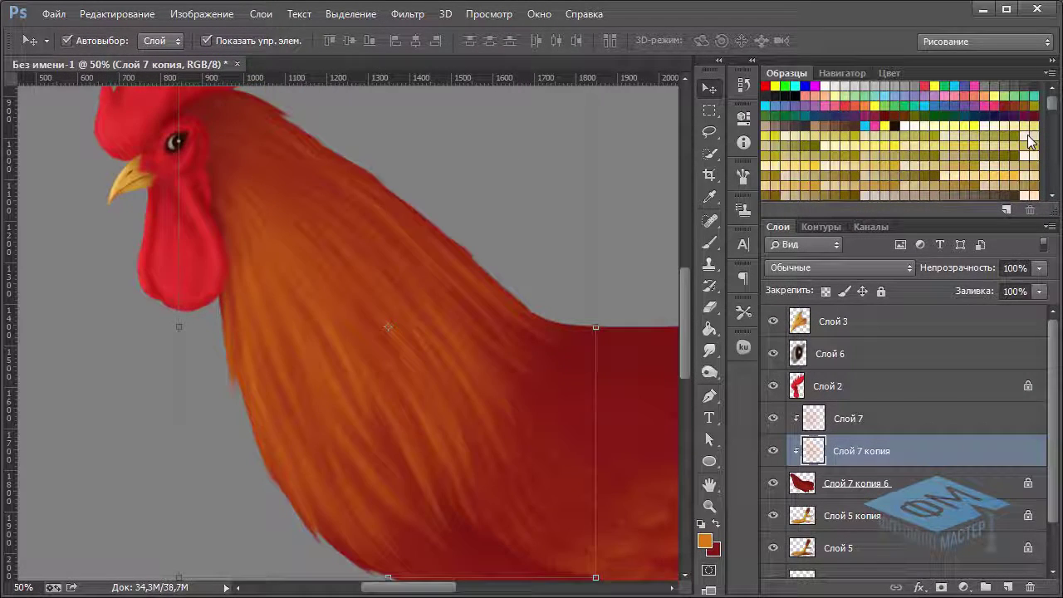
key(ctrl+plus)
key(ctrl+minus)
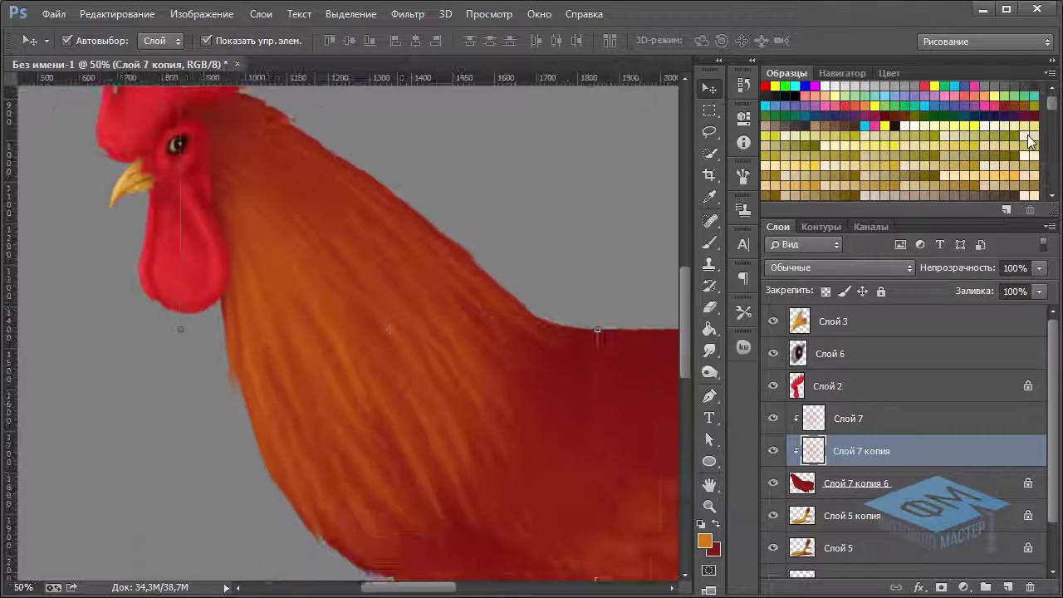
key(ctrl+minus)
key(ctrl+minus)
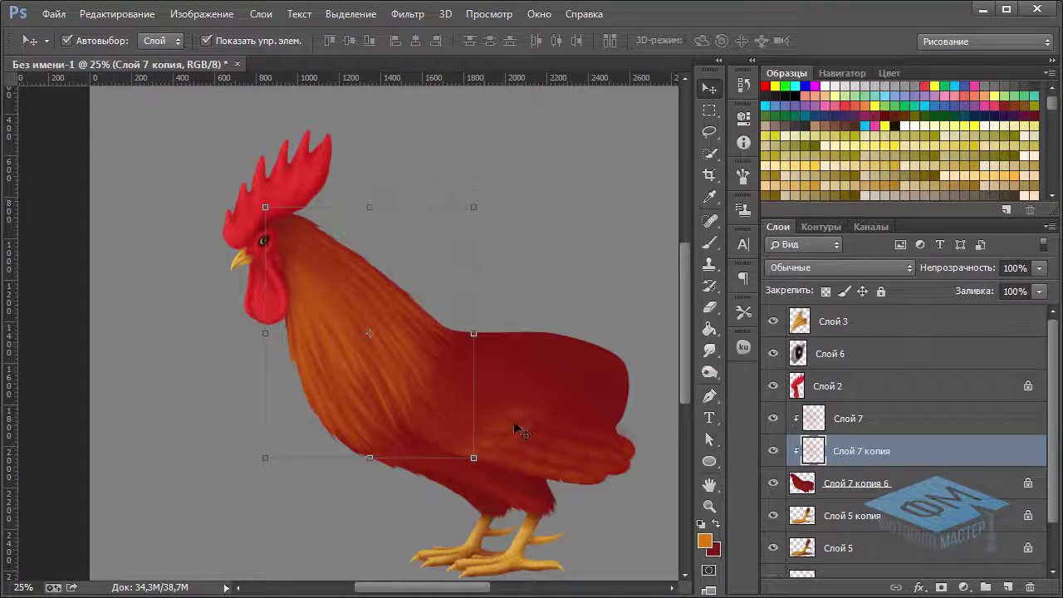